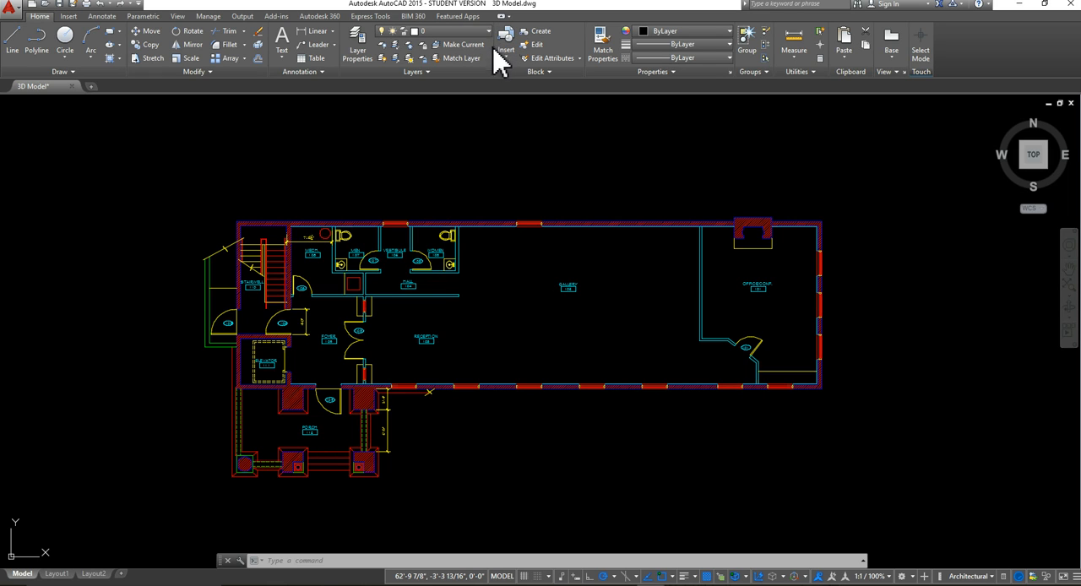
Step: Turn off the current layer 0 and accept the request to switch it off
click(487, 32)
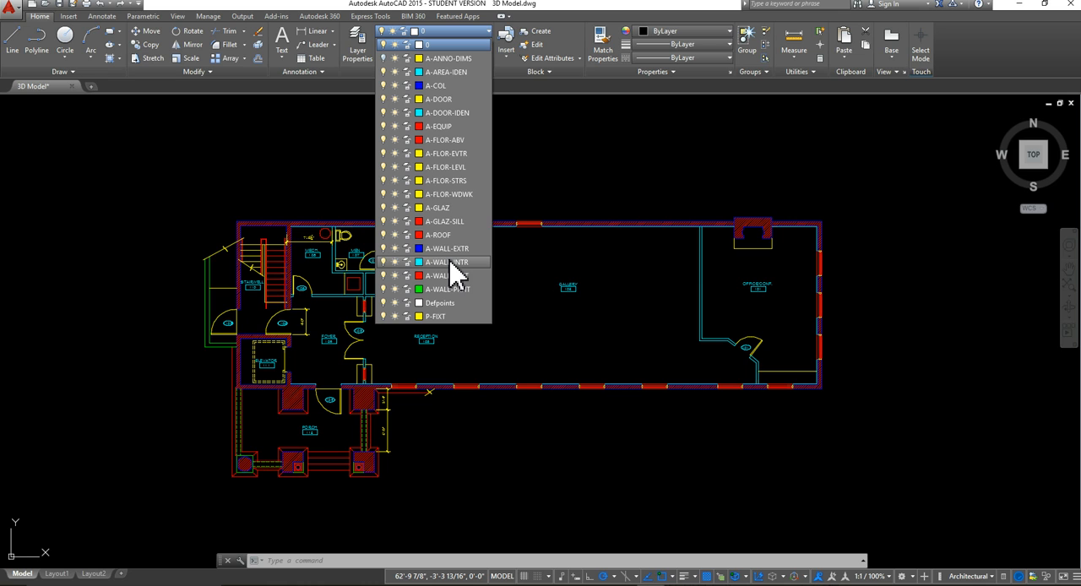
click(385, 45)
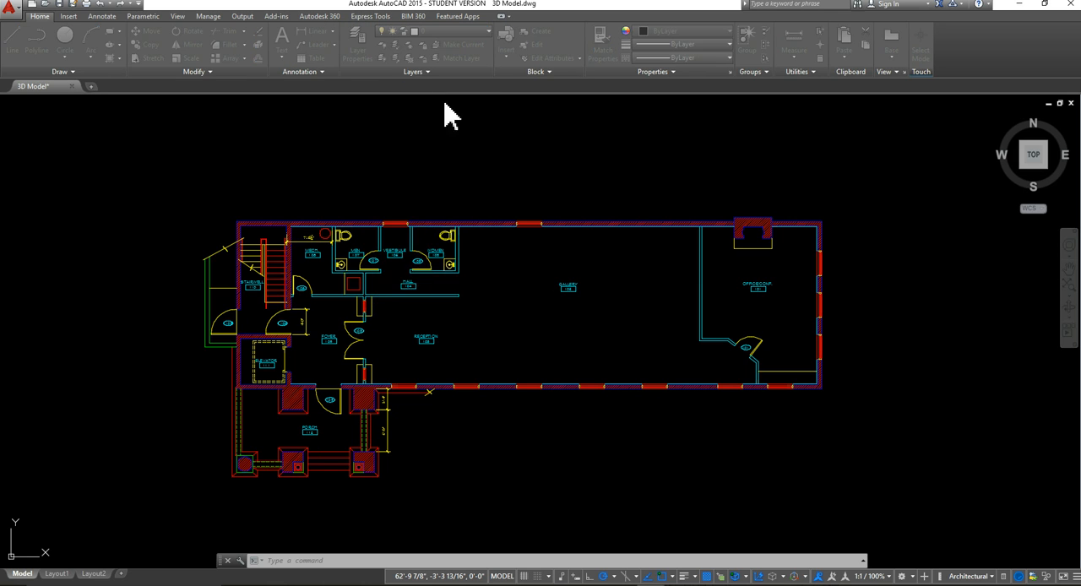
click(517, 287)
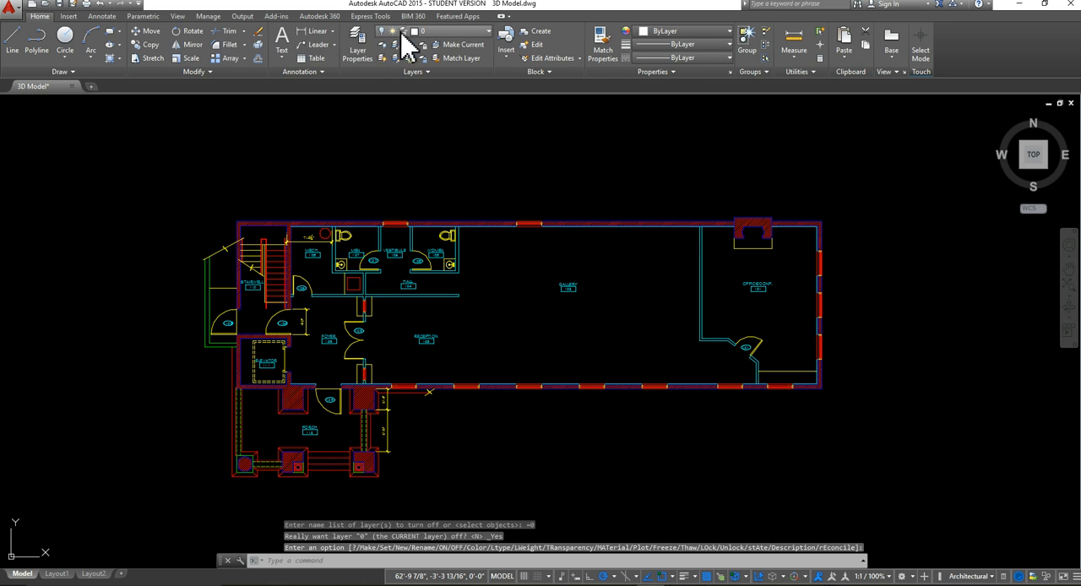
Step: Turn off the layers A-AREA-IDEN, A-COL, A-DOOR and A-DOOR-IDEN
click(422, 32)
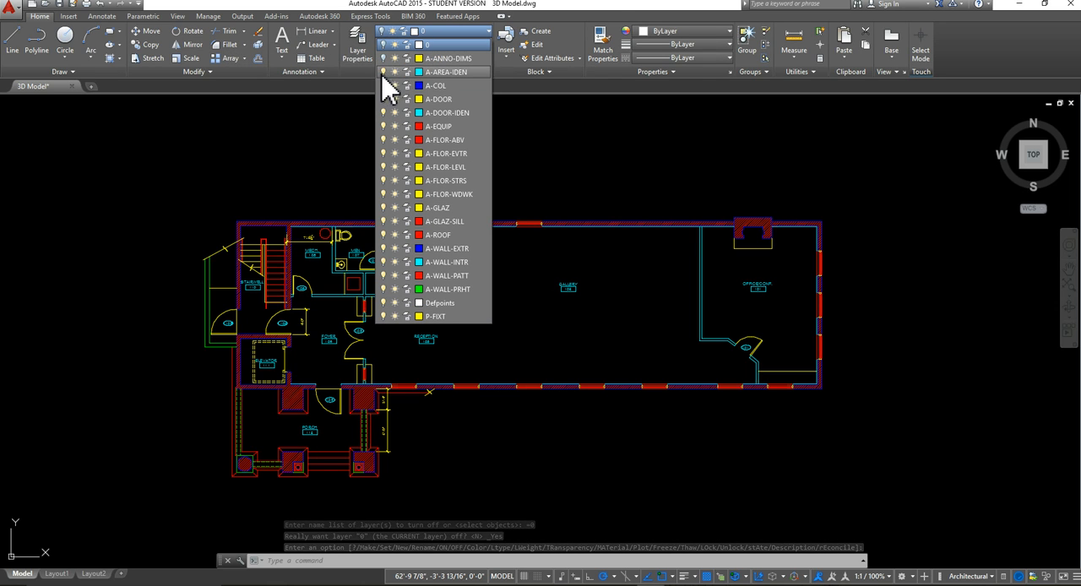
click(383, 71)
click(383, 85)
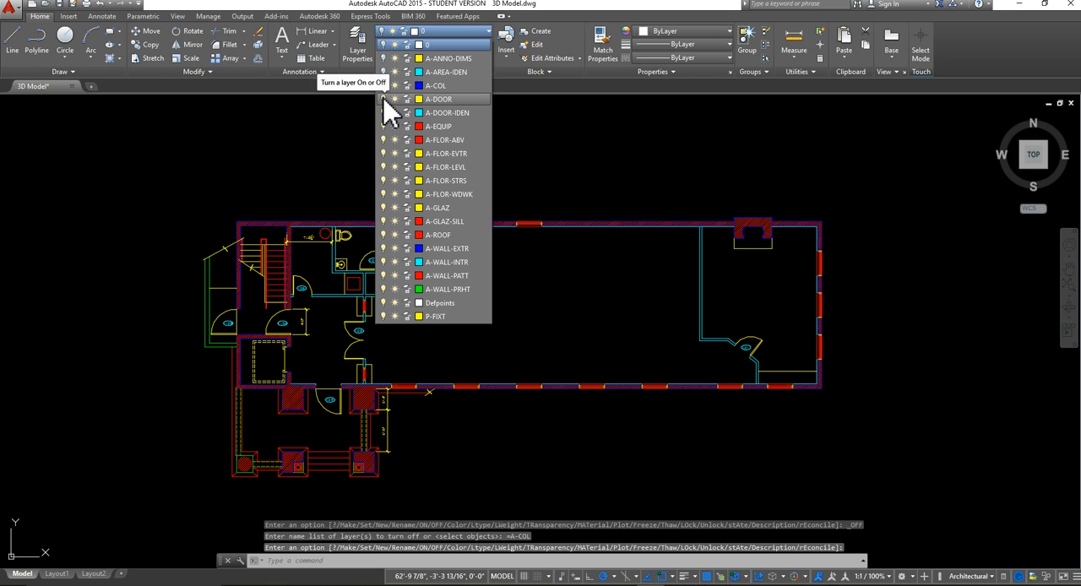
click(383, 99)
click(383, 112)
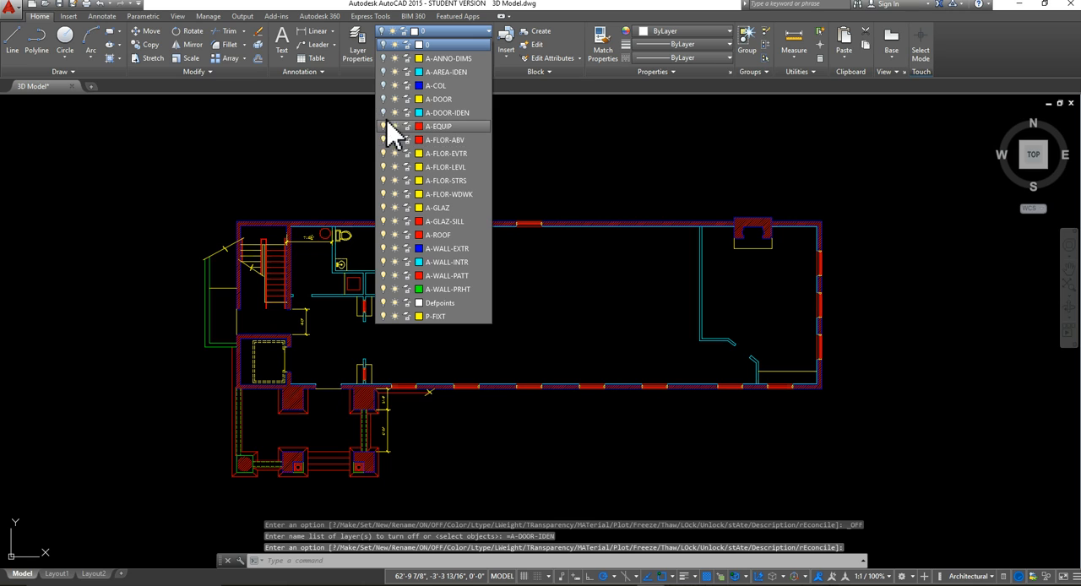
Step: Turn off the layers A-EQUIP, A-FLOR-ABV, A-FLOR-EVTR, A-FLOR-LEVL, A-FLOR-STRS and A-FLOR-WDWK
click(383, 126)
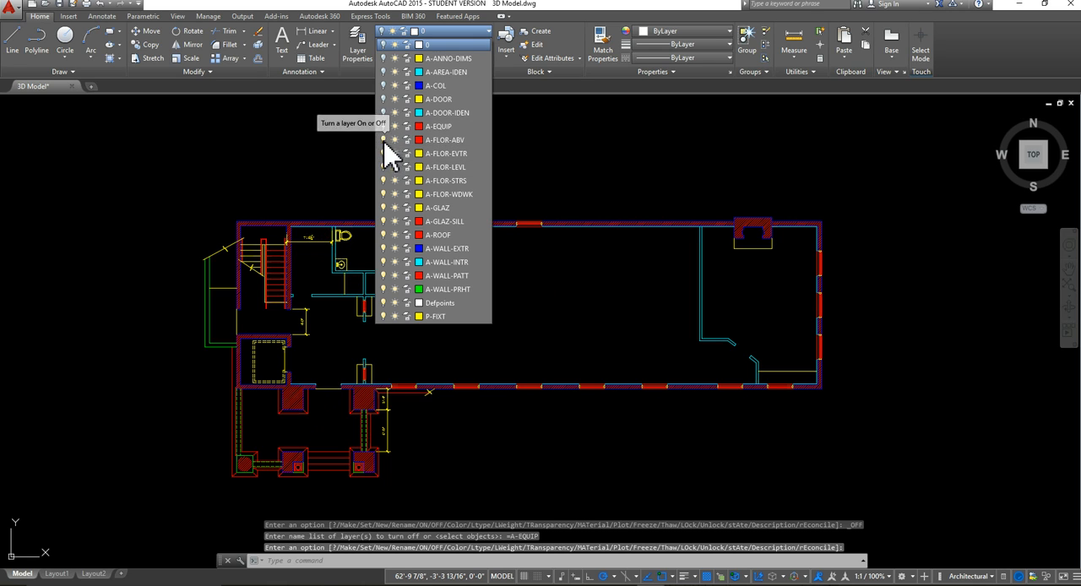
click(383, 140)
click(384, 153)
click(384, 167)
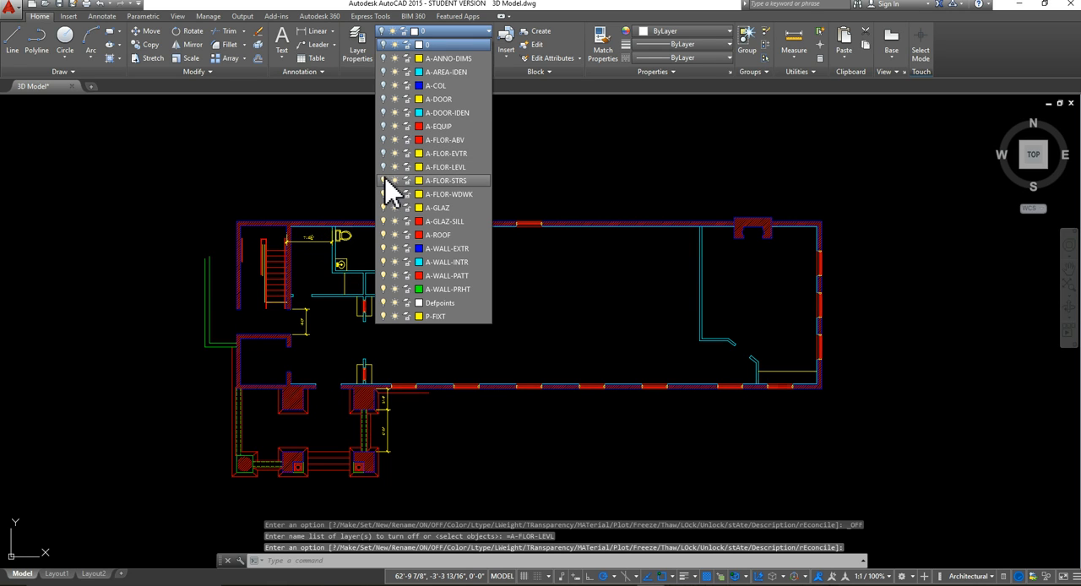
click(384, 180)
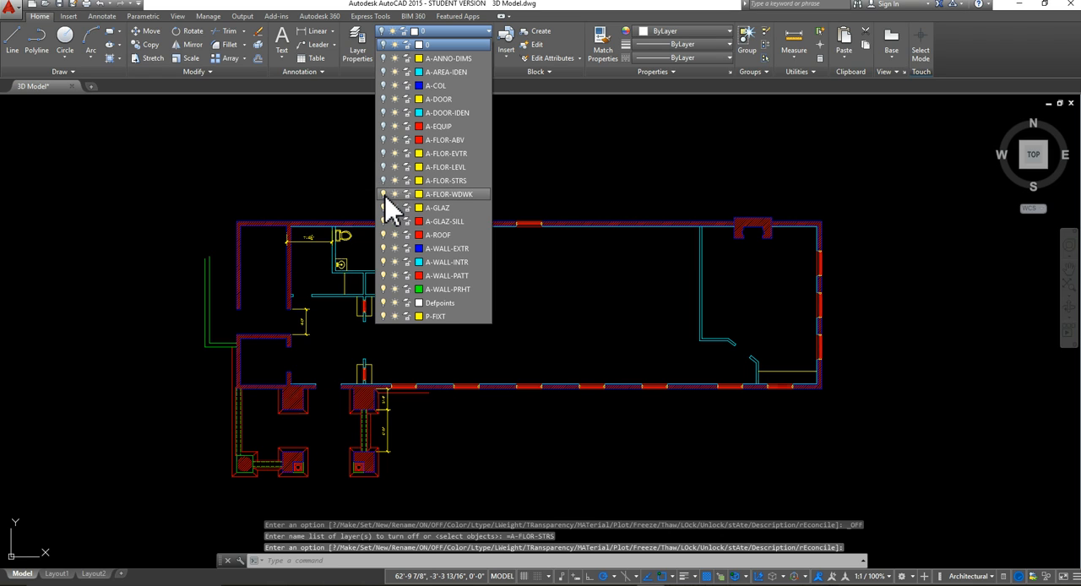
click(384, 194)
Step: Turn off A-GLAZ, A-GLAZ-SILL, A-ROOF, A-WALL-PATT, A-WALL-PRHT, Defpoints and P-FIXT, leaving the exterior and interior wall layers on
click(386, 208)
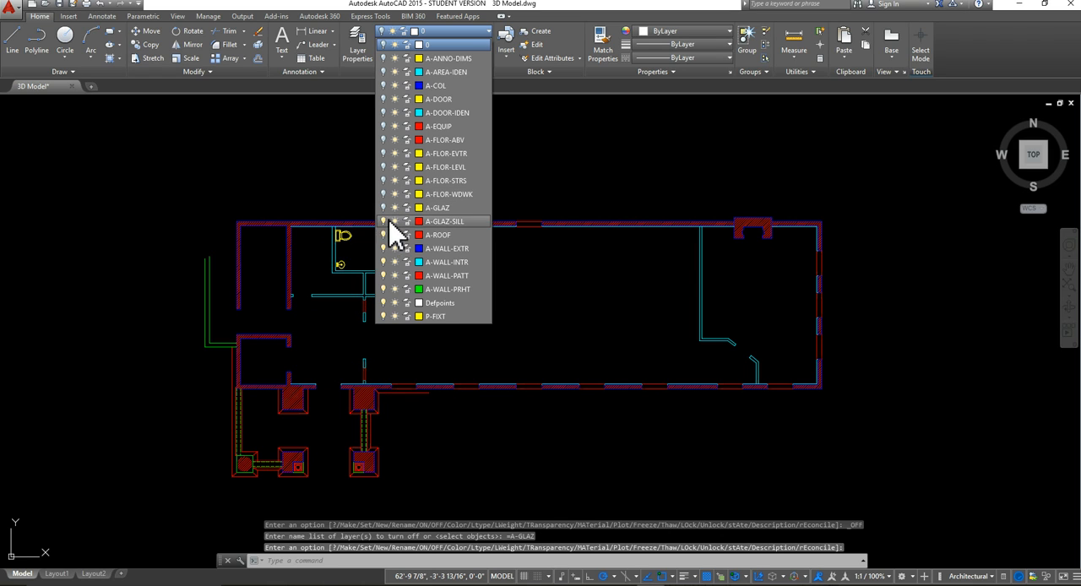
click(385, 222)
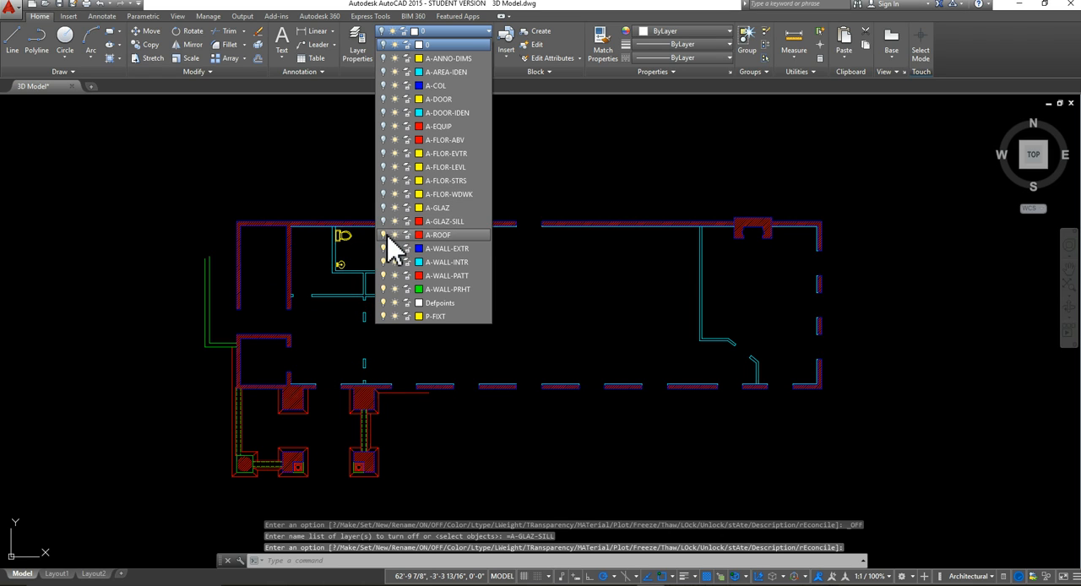
click(385, 234)
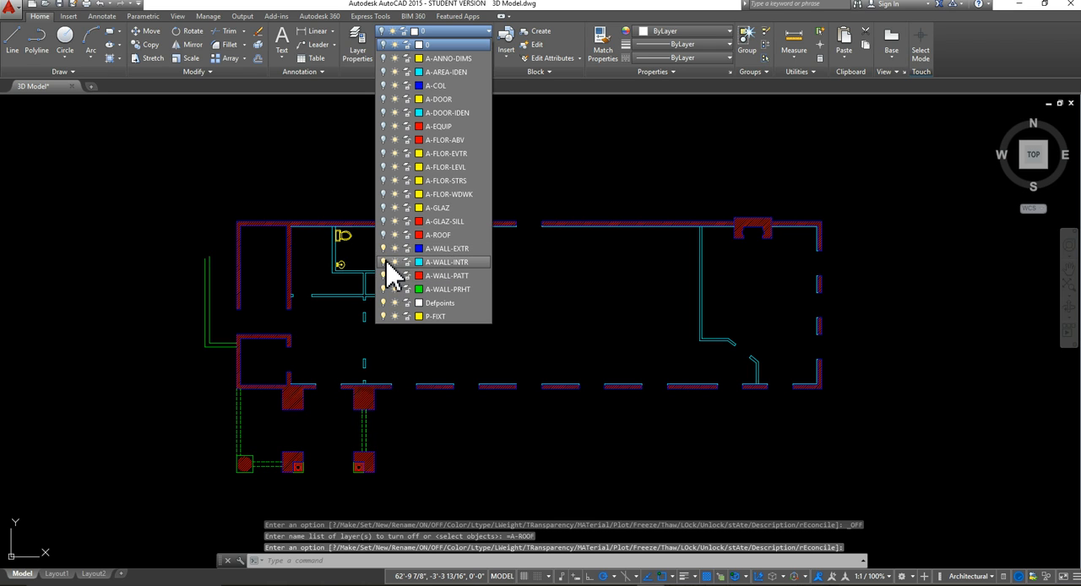
click(385, 275)
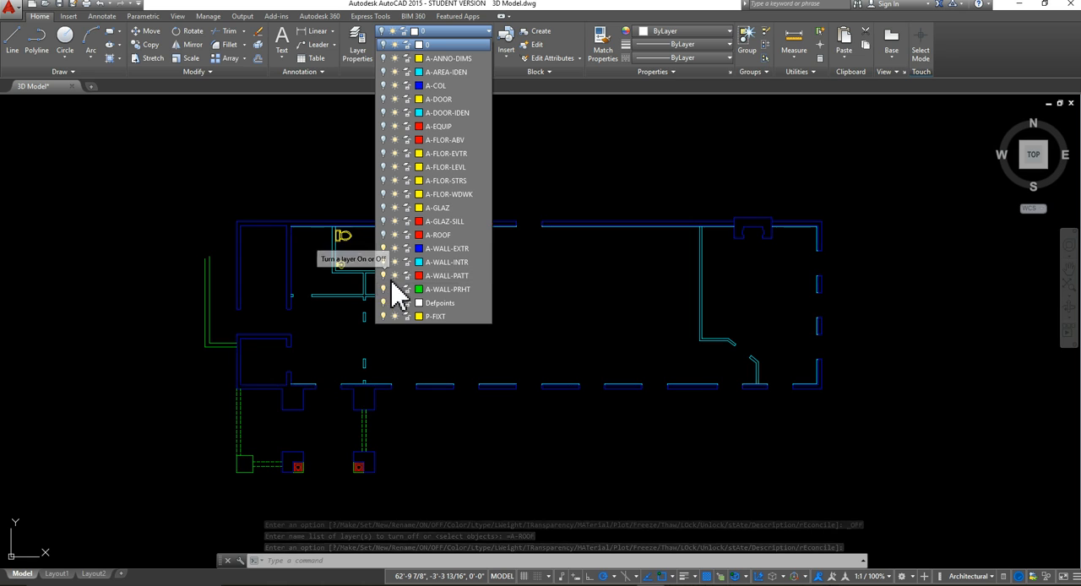
click(385, 289)
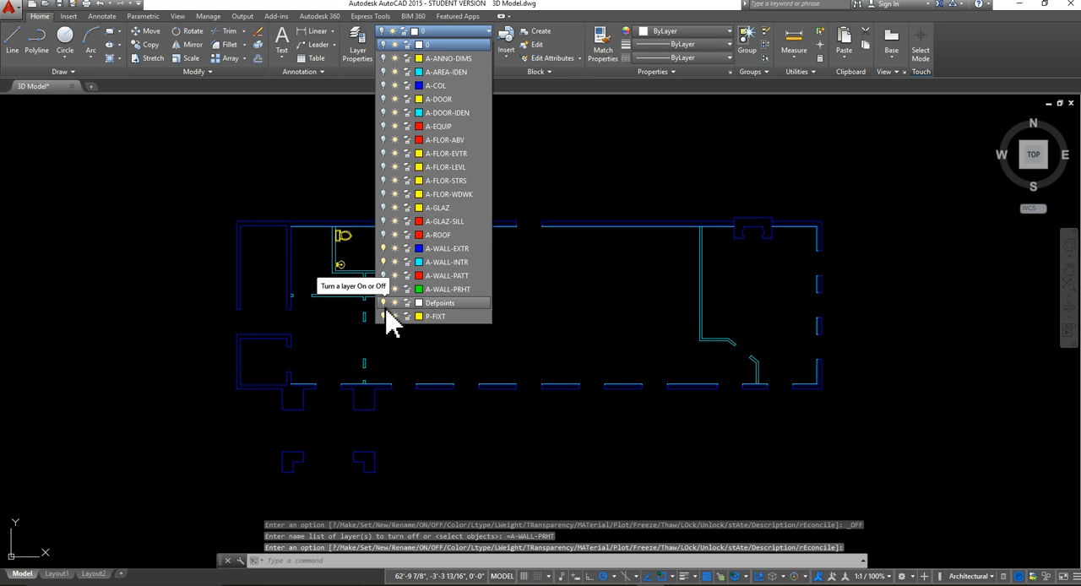
click(384, 316)
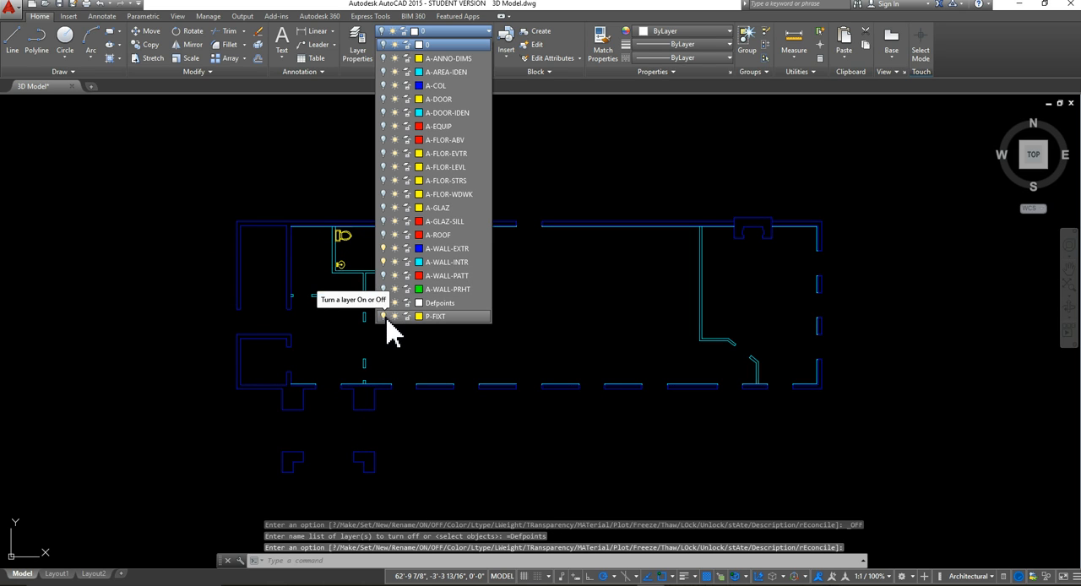
click(620, 228)
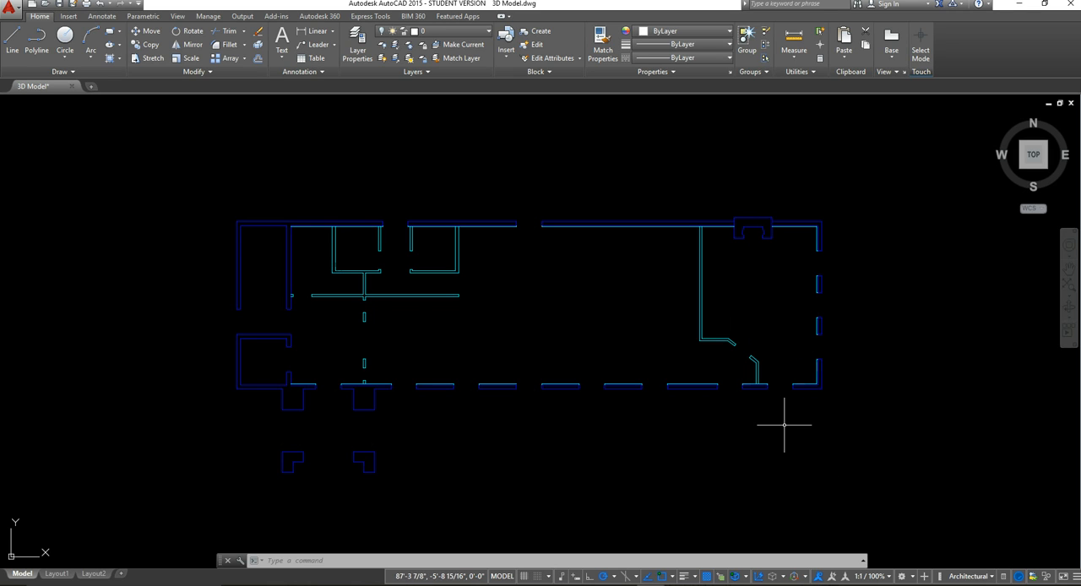
Step: Erase the two exterior-wall jamb lines at the easternmost window opening of the south wall
scroll(820, 398, up, 5)
middle_drag(830, 295, 663, 491)
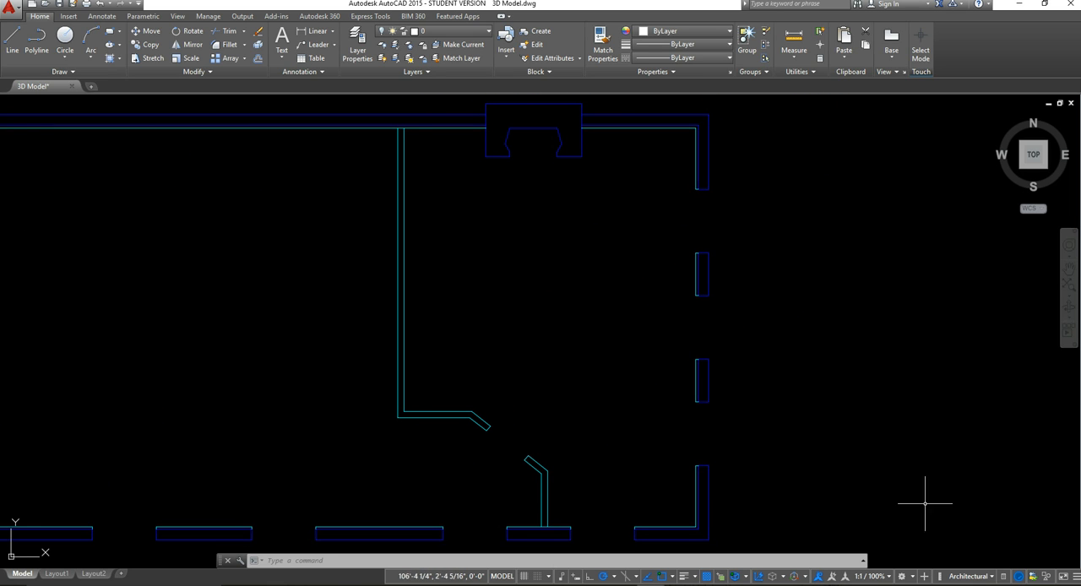
middle_drag(688, 396, 680, 384)
scroll(680, 384, down, 2)
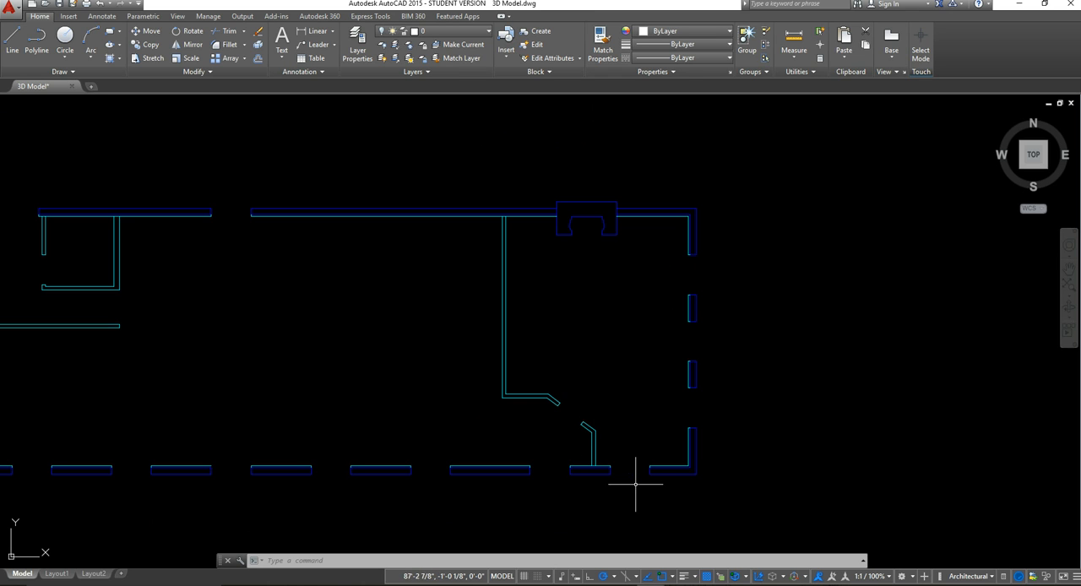
scroll(634, 492, up, 6)
click(725, 430)
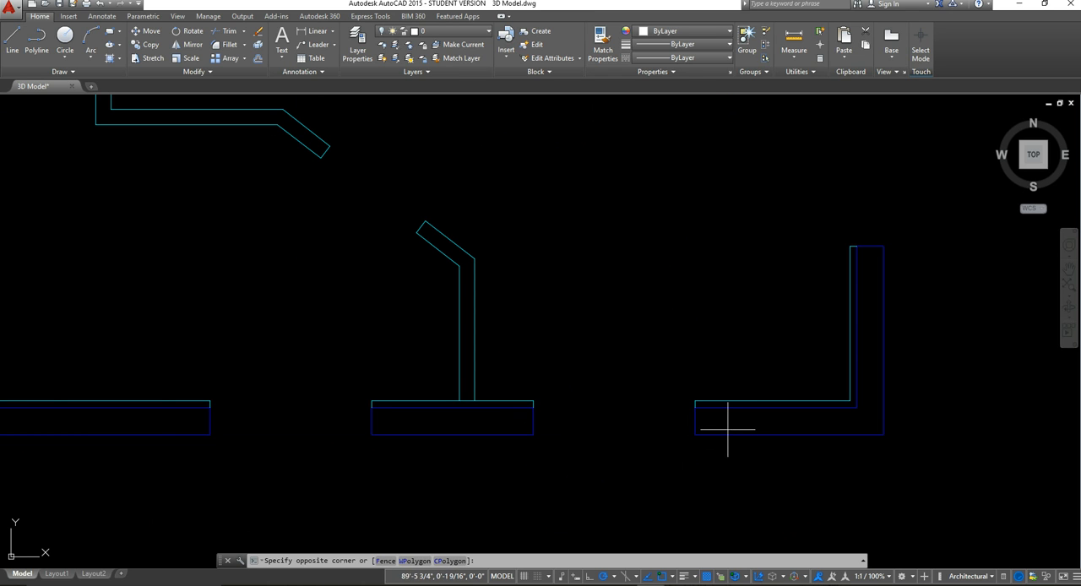
click(488, 425)
key(Delete)
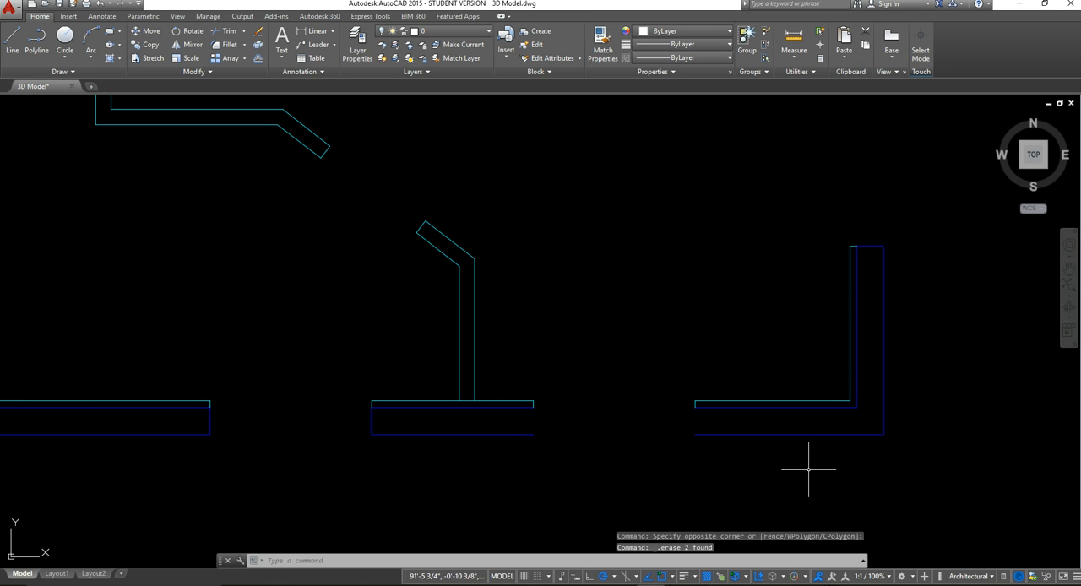
Step: Stretch the outer line of the south exterior wall across the easternmost opening to the end of the corner wall's line
click(508, 433)
click(515, 435)
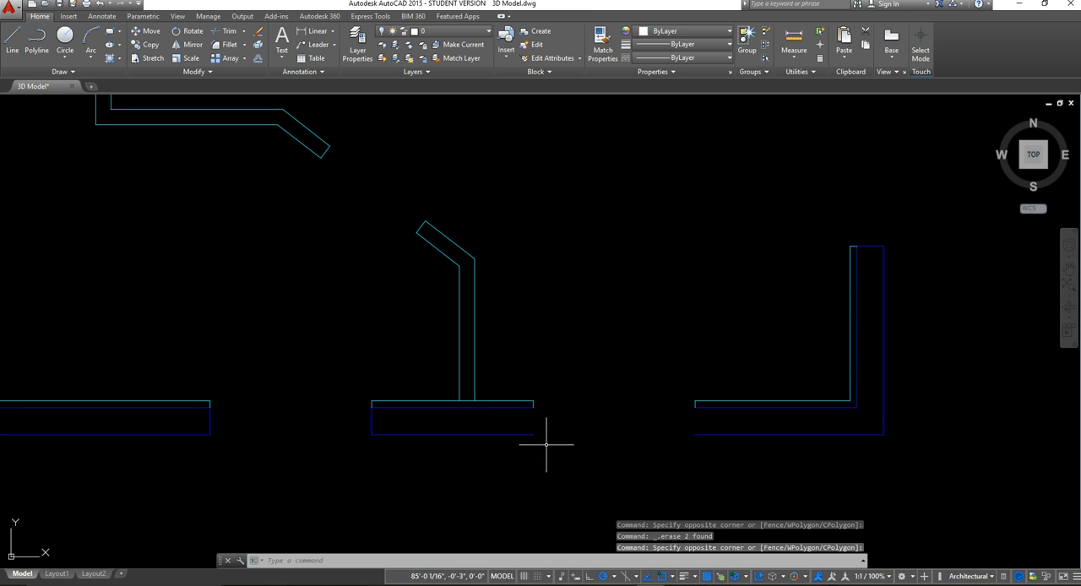
click(548, 442)
click(508, 434)
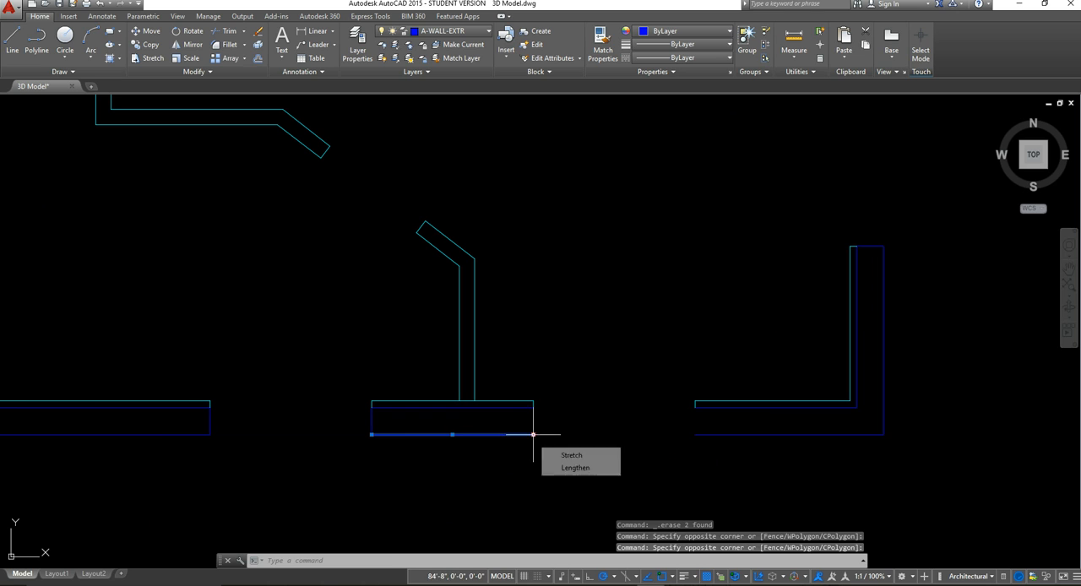
click(533, 435)
click(695, 434)
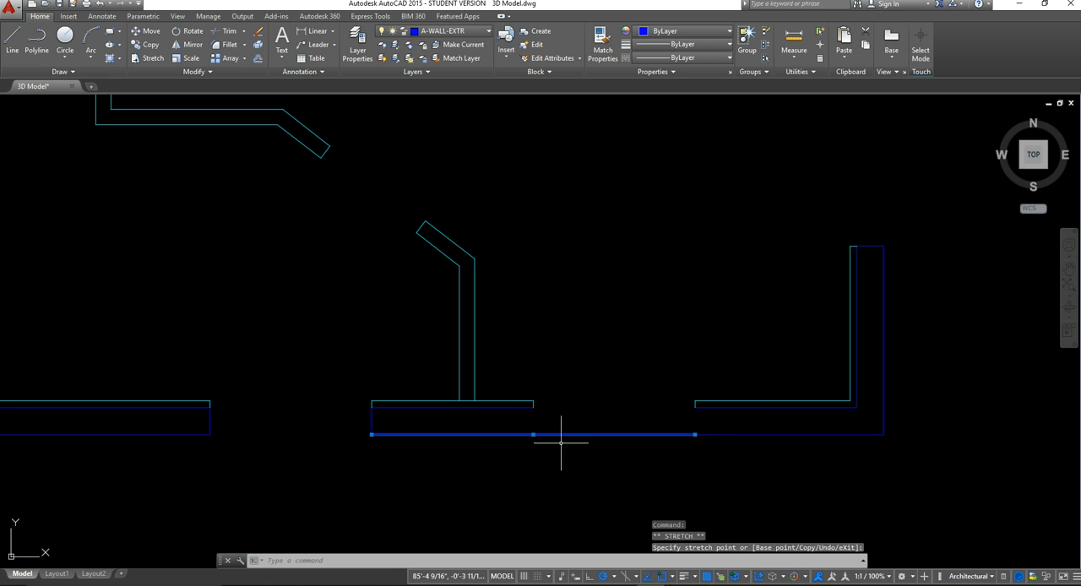
Step: Stretch the inner line of the south exterior wall across the same opening to meet the corner wall's inner line
click(515, 406)
click(532, 407)
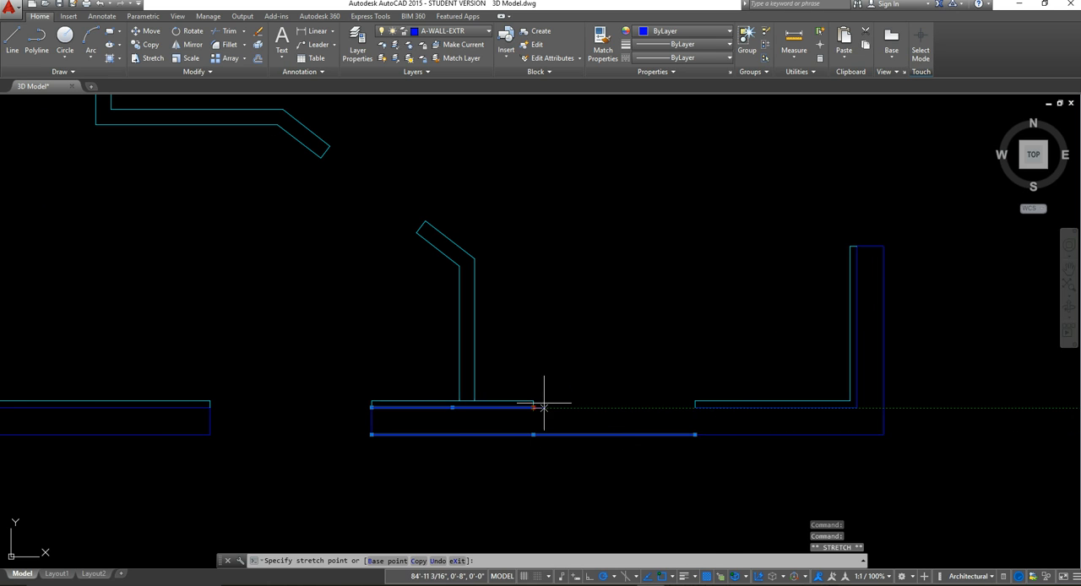
click(695, 406)
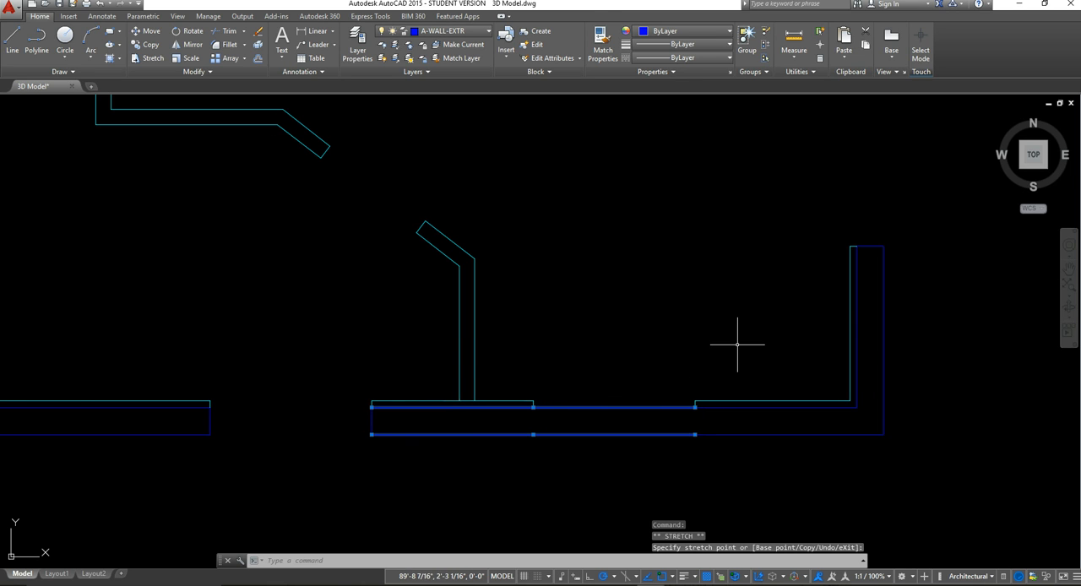
key(Escape)
Step: Erase the six exterior-wall jamb lines at the three window openings in the east wall
middle_drag(779, 330, 560, 417)
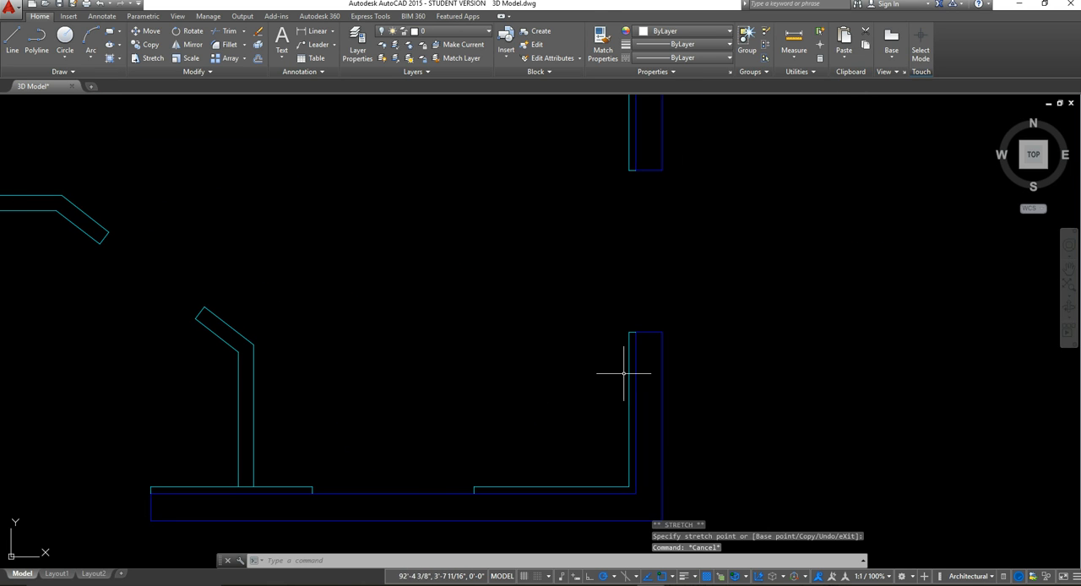
scroll(634, 367, down, 6)
middle_drag(654, 362, 644, 380)
scroll(643, 380, up, 2)
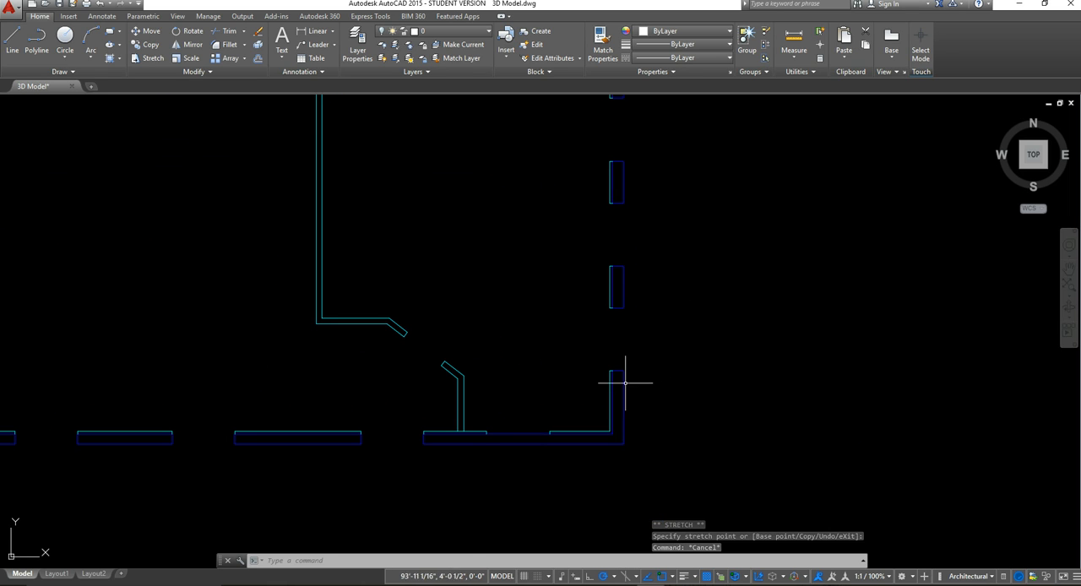
click(618, 388)
middle_drag(605, 261, 591, 384)
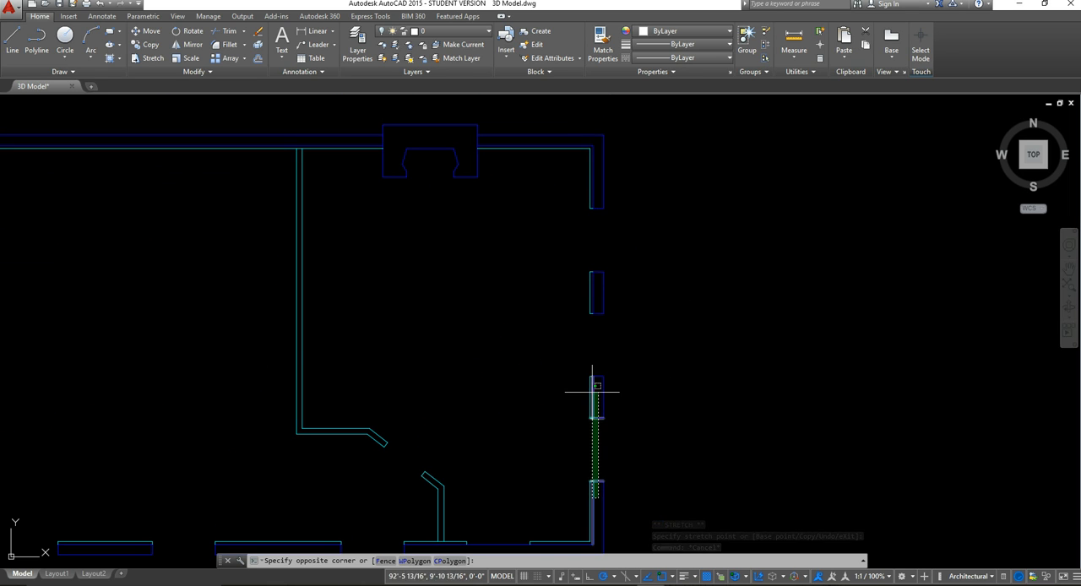
click(595, 205)
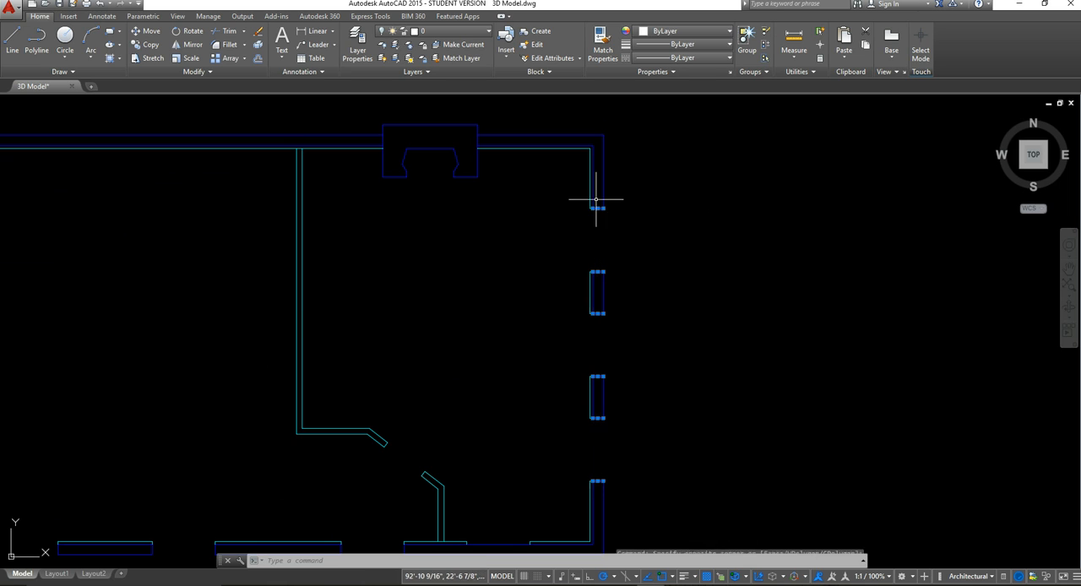
key(Delete)
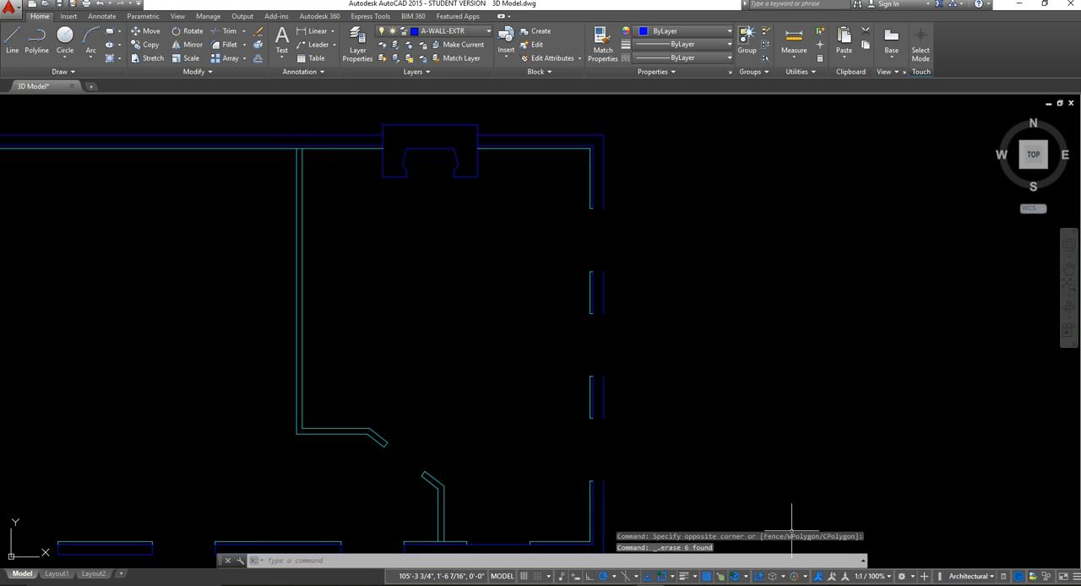
Step: Erase the inner and outer exterior-wall lines of the two middle wall segments on the east side
scroll(626, 469, up, 2)
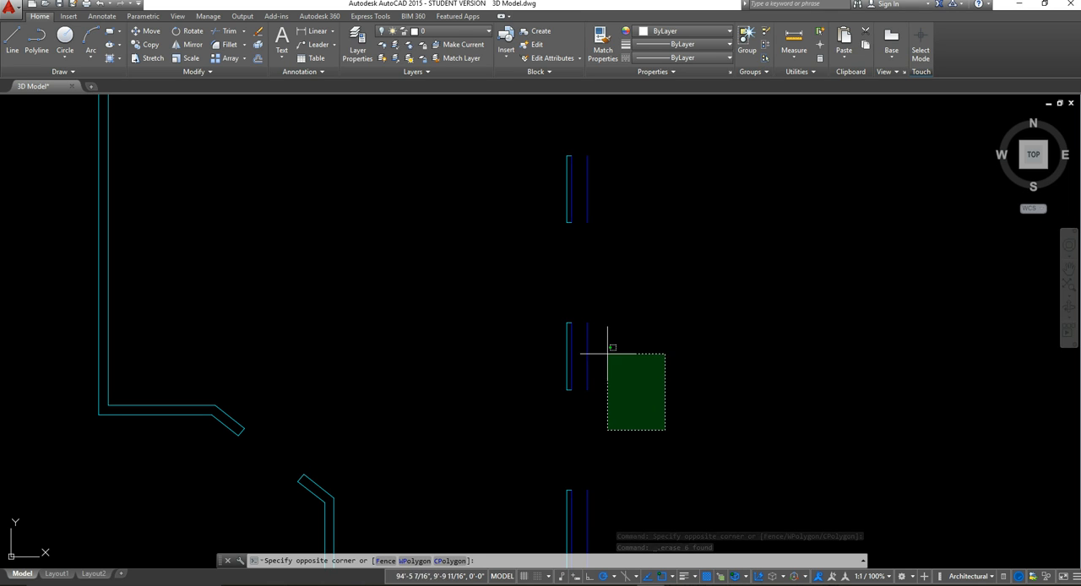
click(585, 321)
click(573, 362)
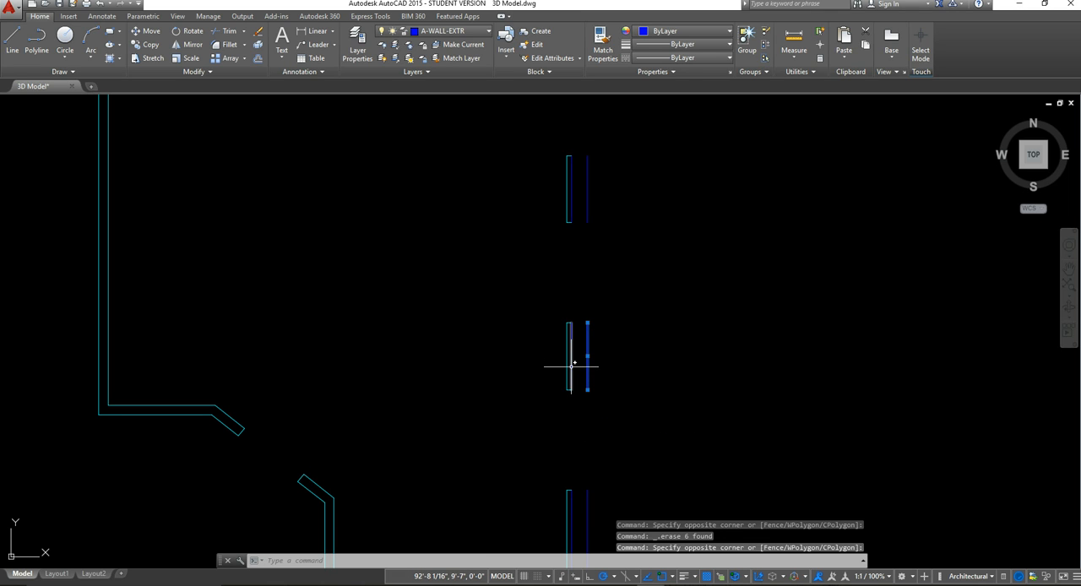
click(587, 200)
click(572, 193)
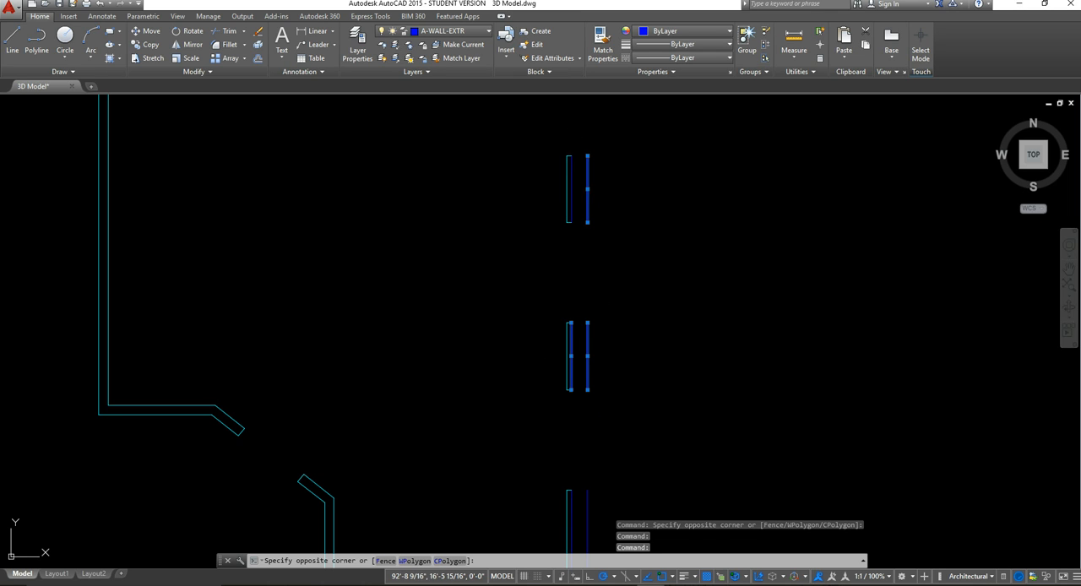
click(565, 184)
key(Delete)
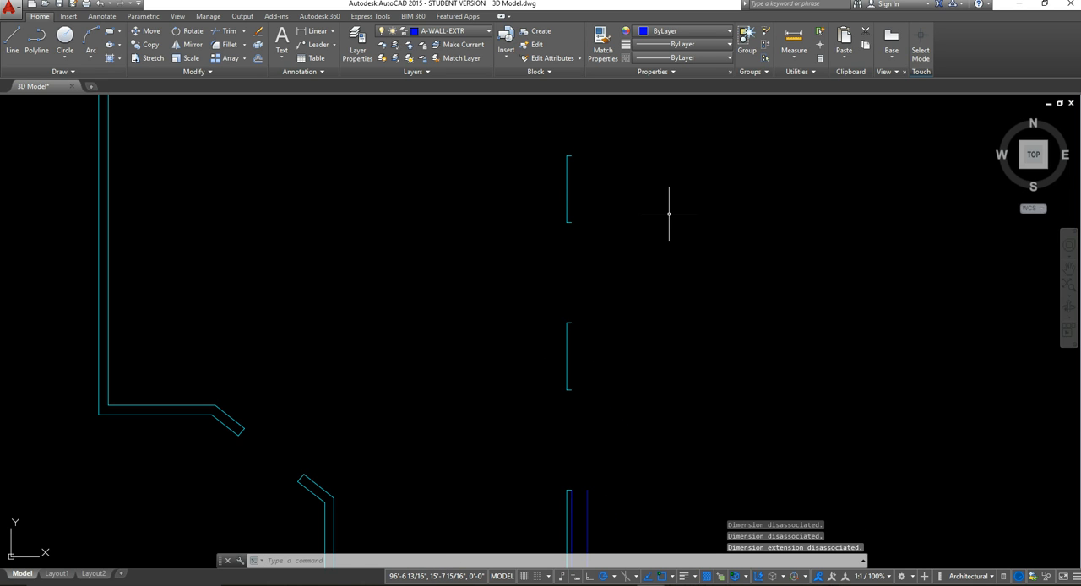
scroll(668, 210, down, 4)
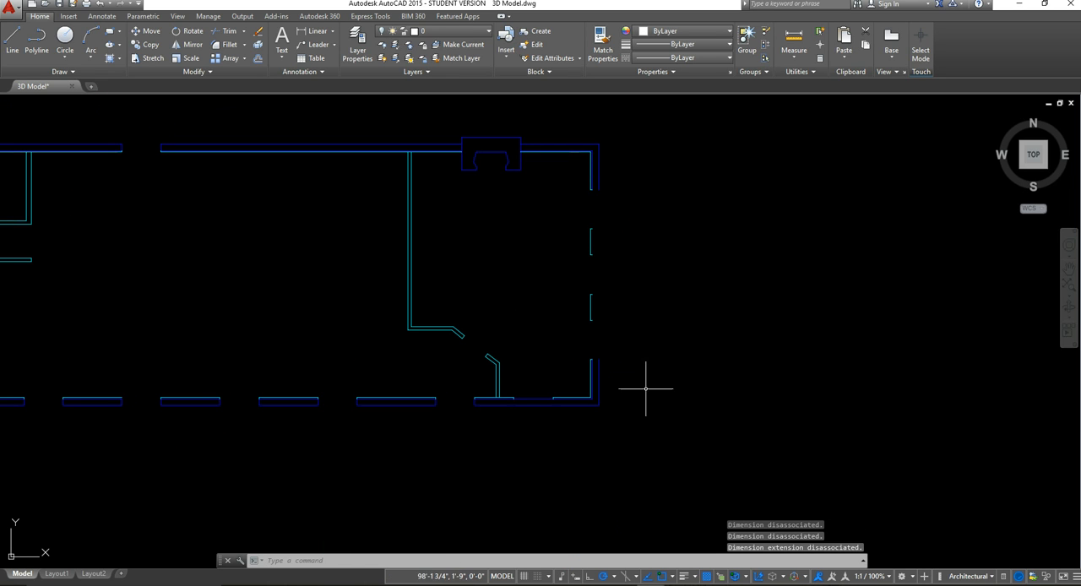
Step: Stretch the inner exterior-wall line at the southeast corner north across the east window openings to the northeast corner wall's inner line
scroll(592, 386, up, 5)
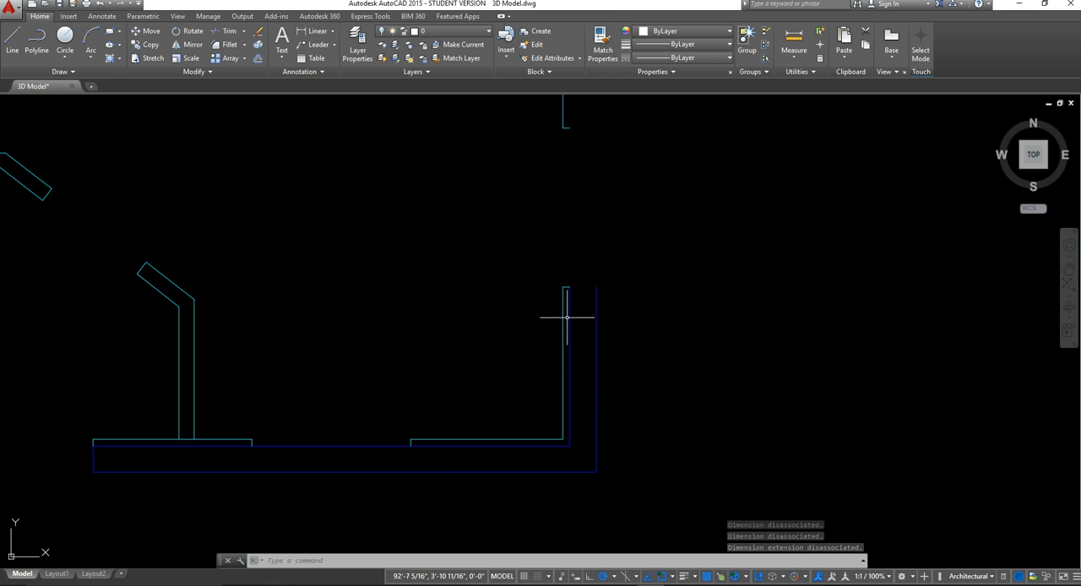
click(568, 312)
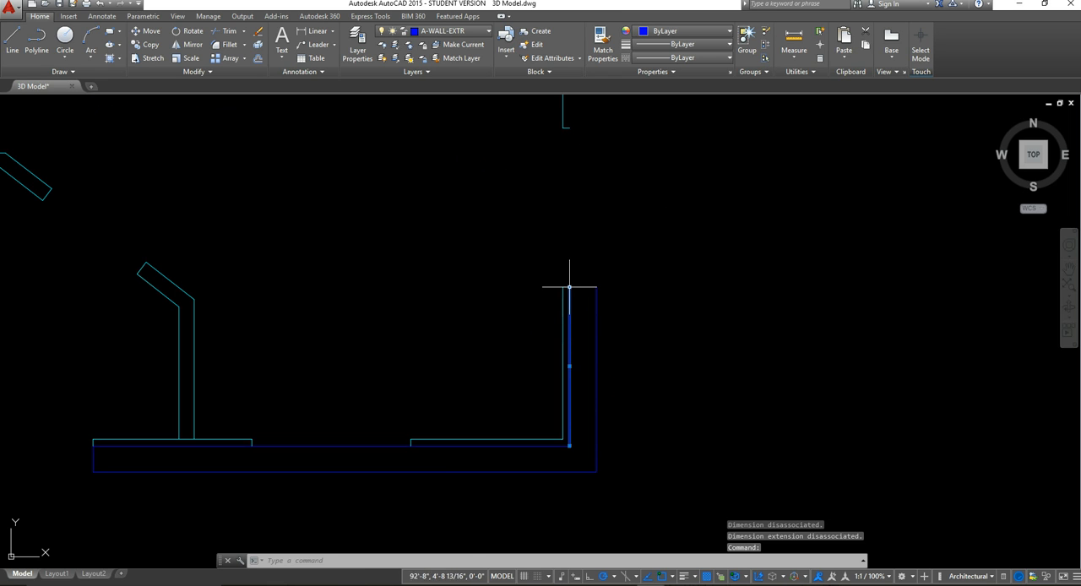
click(570, 287)
scroll(560, 161, down, 4)
middle_drag(560, 162, 531, 387)
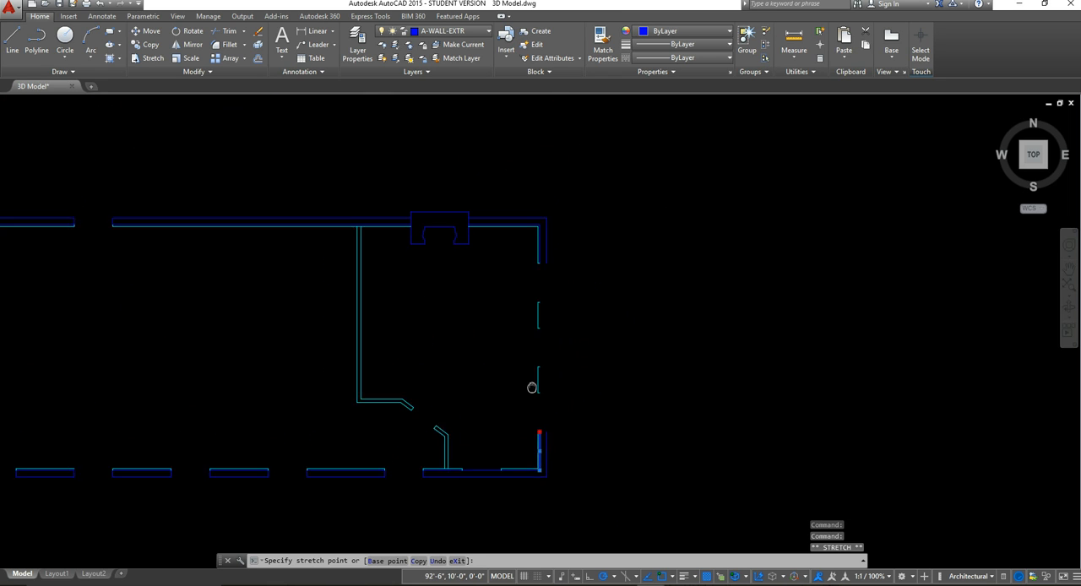
scroll(550, 269, up, 4)
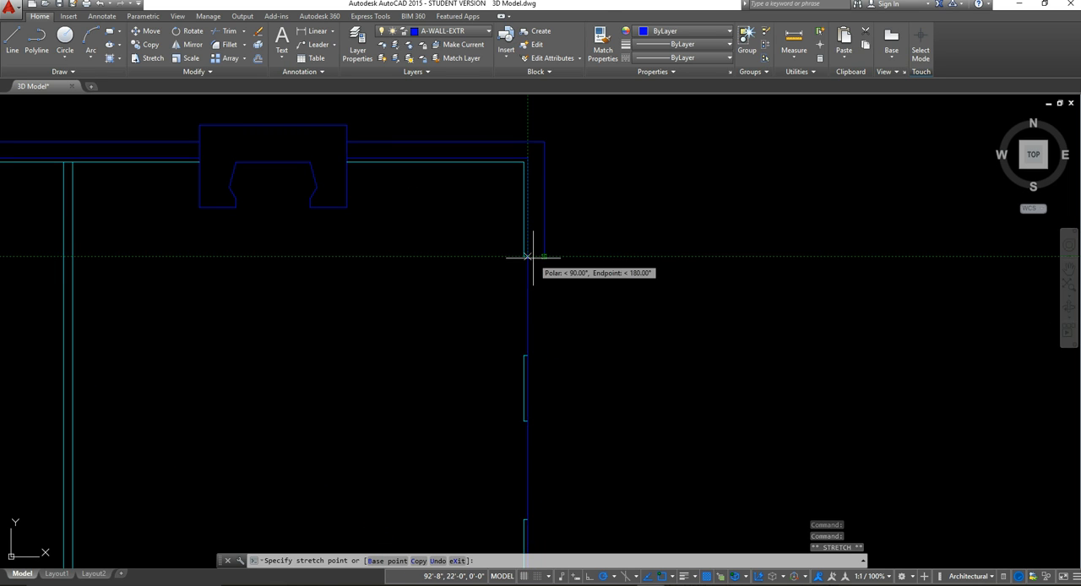
click(527, 256)
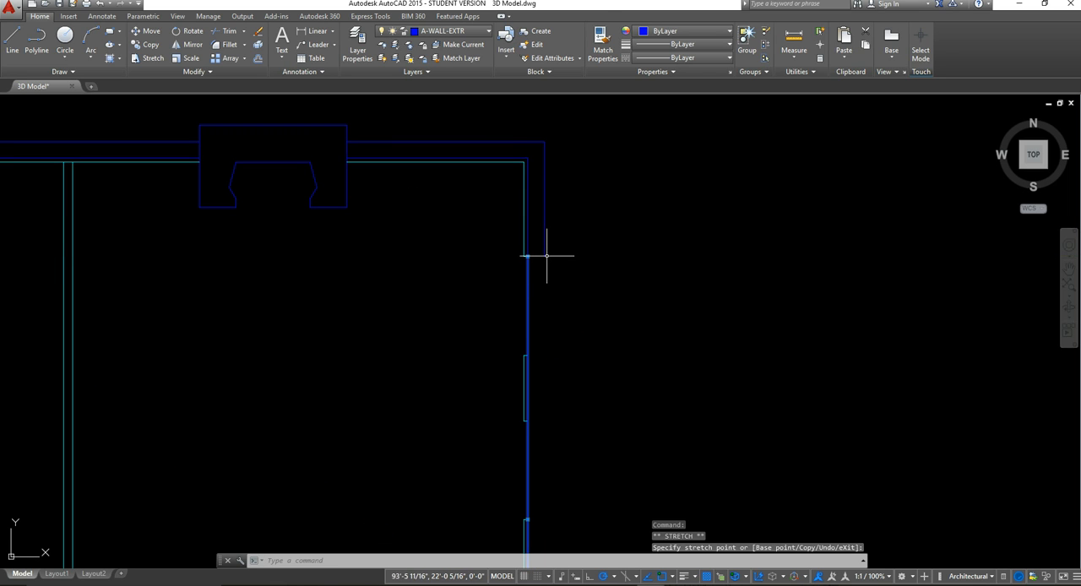
Step: Stretch the outer exterior-wall line at the northeast corner south across the east window openings to the southeast corner wall's outer line
click(547, 256)
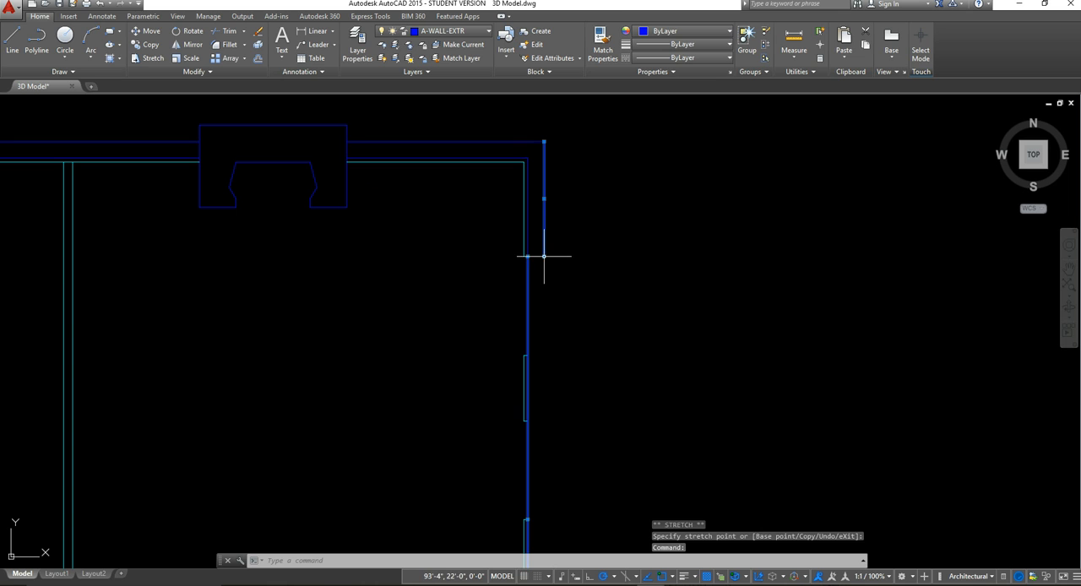
click(544, 256)
middle_drag(552, 422, 547, 306)
middle_drag(576, 504, 589, 303)
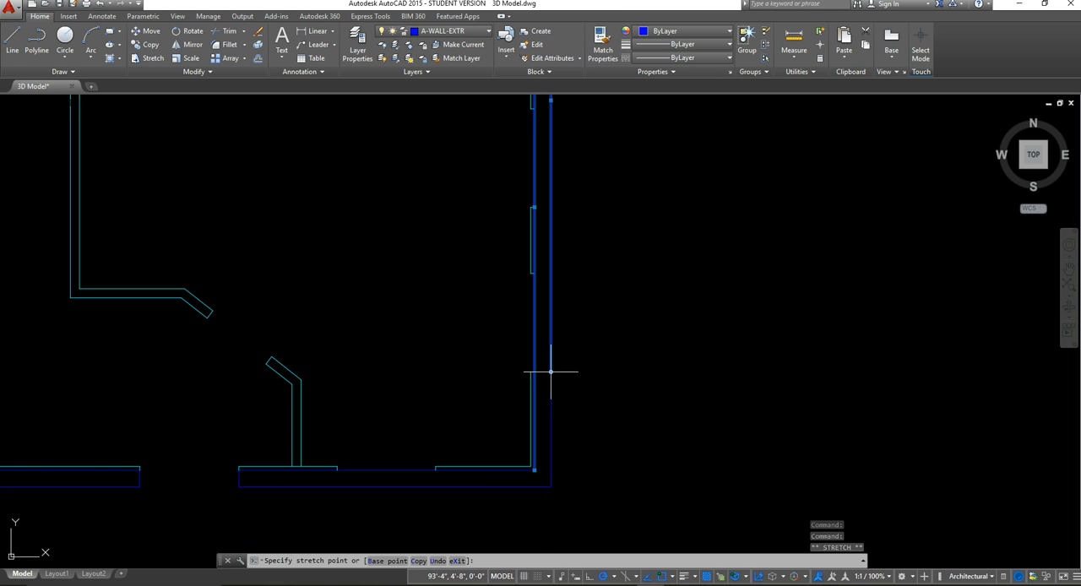
key(Escape)
Step: Erase the two short end lines at the door opening in the diagonal interior wall of the east room
scroll(563, 312, down, 3)
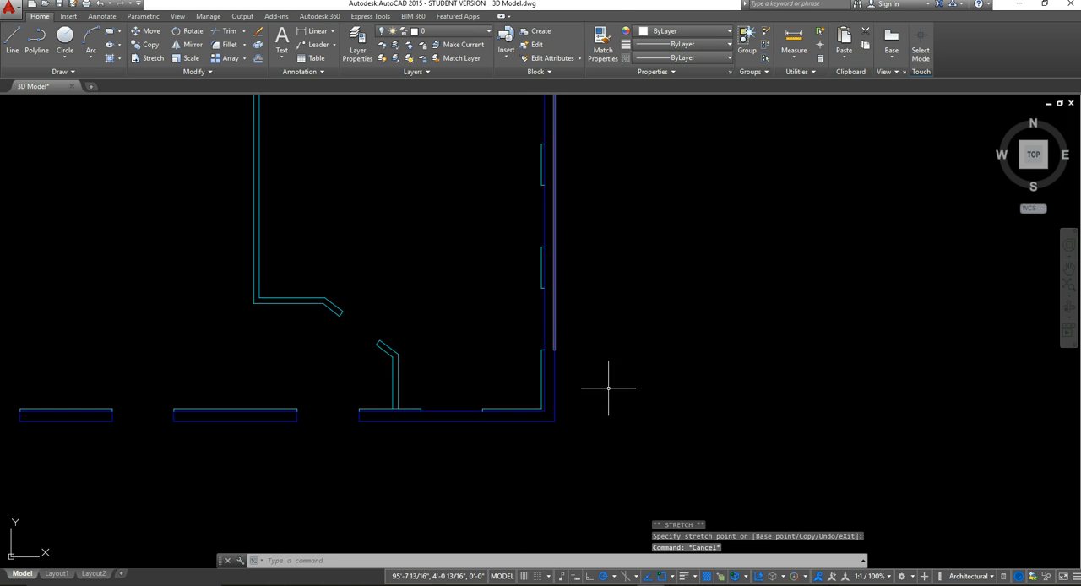
middle_drag(628, 362, 712, 494)
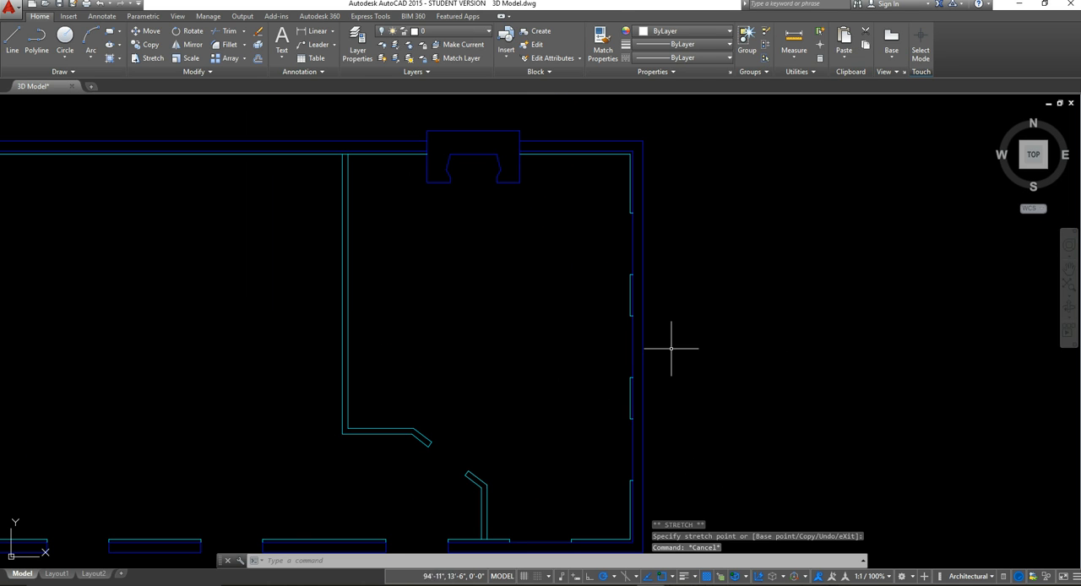
scroll(676, 350, down, 2)
middle_drag(695, 355, 683, 292)
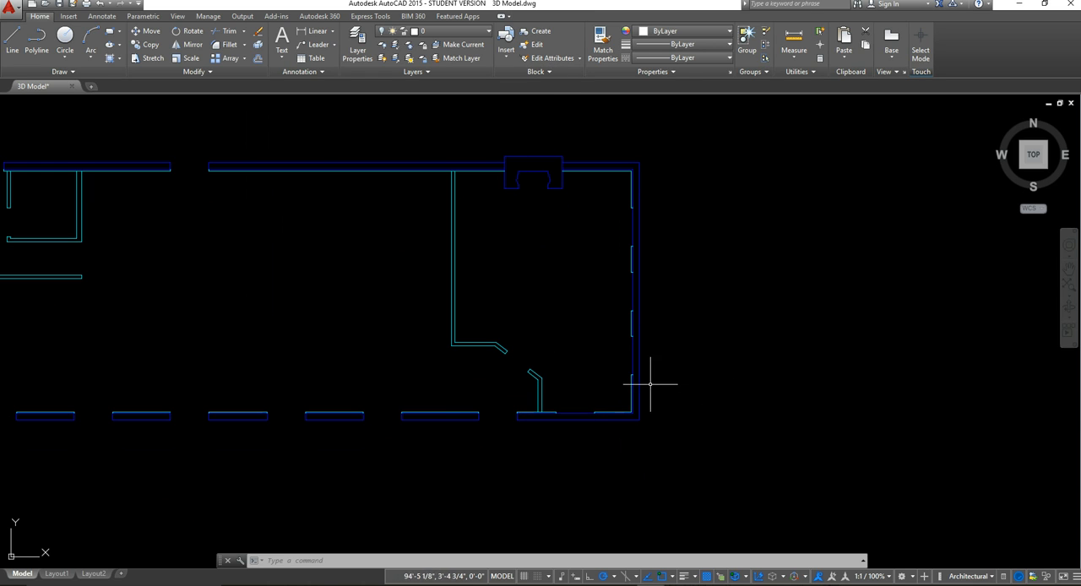
scroll(531, 386, up, 4)
scroll(514, 316, up, 2)
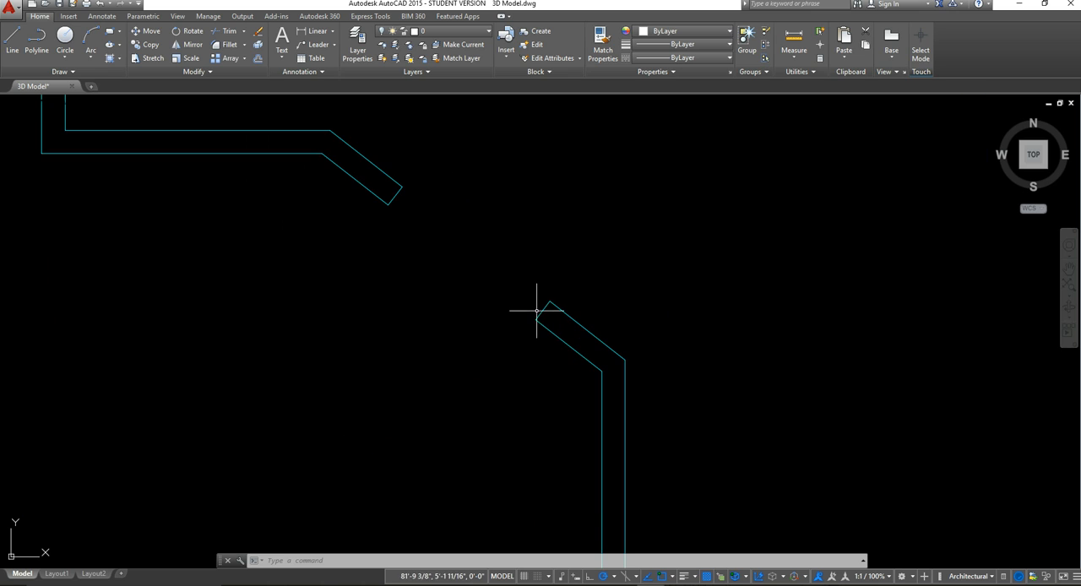
click(544, 309)
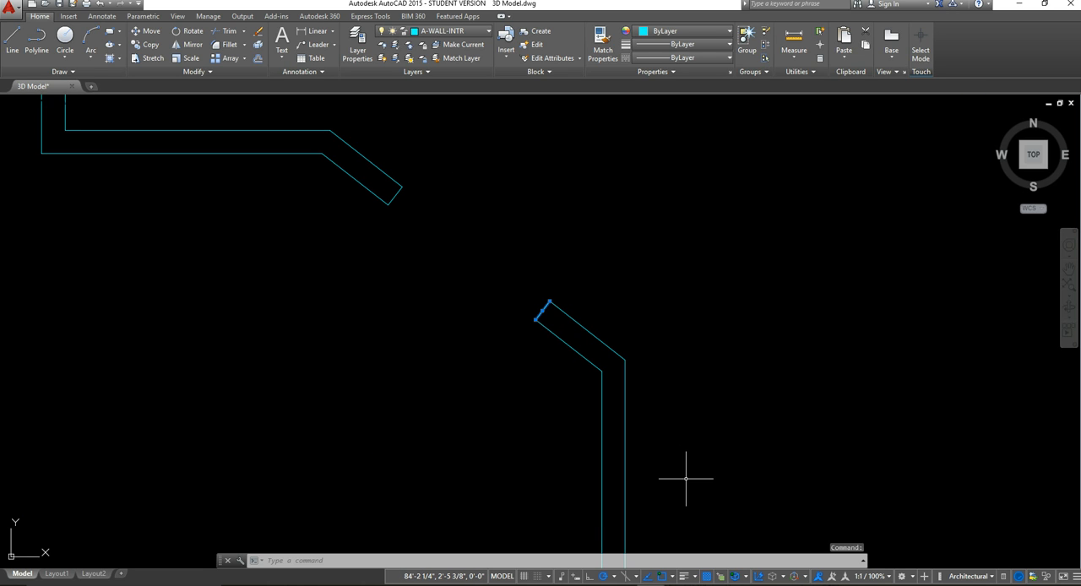
key(Delete)
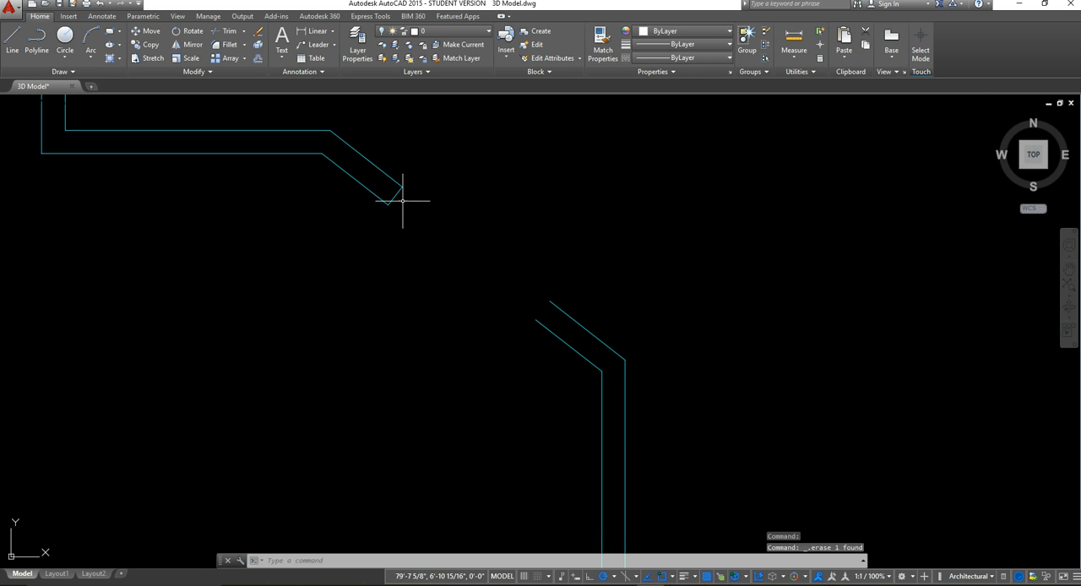
click(394, 197)
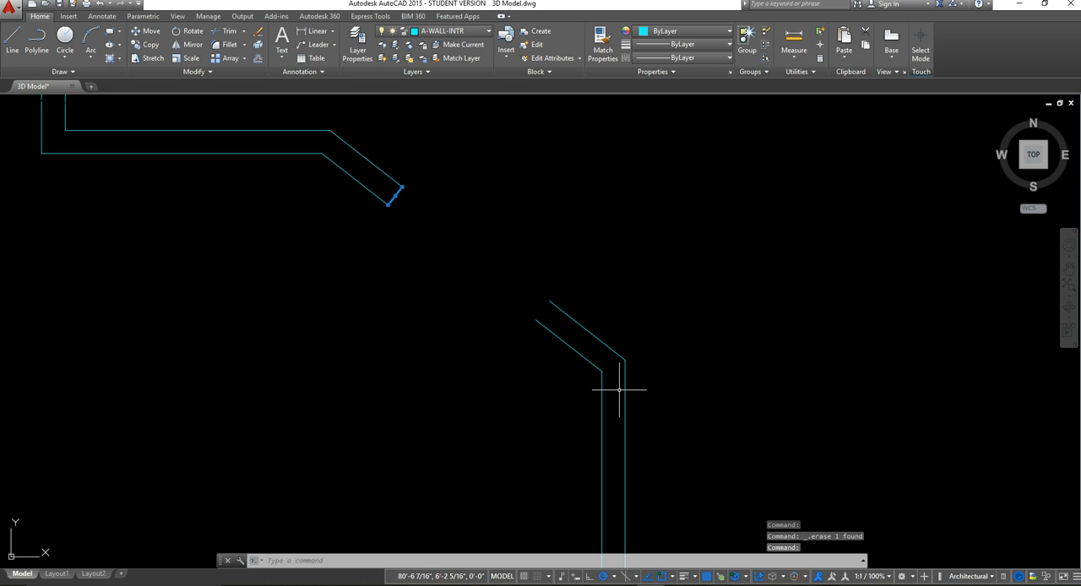
key(Delete)
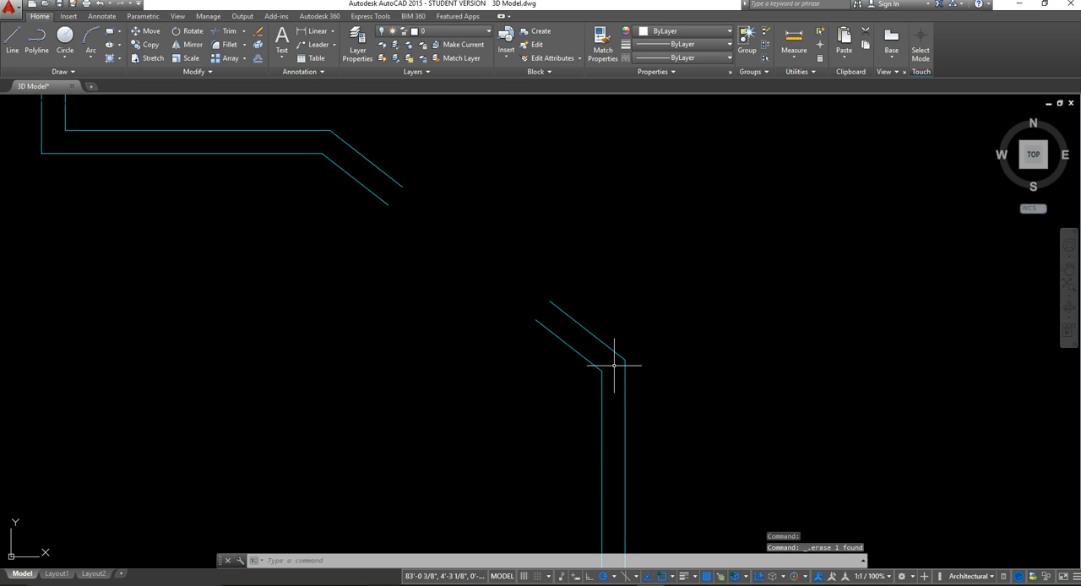
Step: Stretch both lines of the northwestern diagonal interior-wall piece across the door opening to the matching endpoints of the other piece
click(427, 194)
click(376, 173)
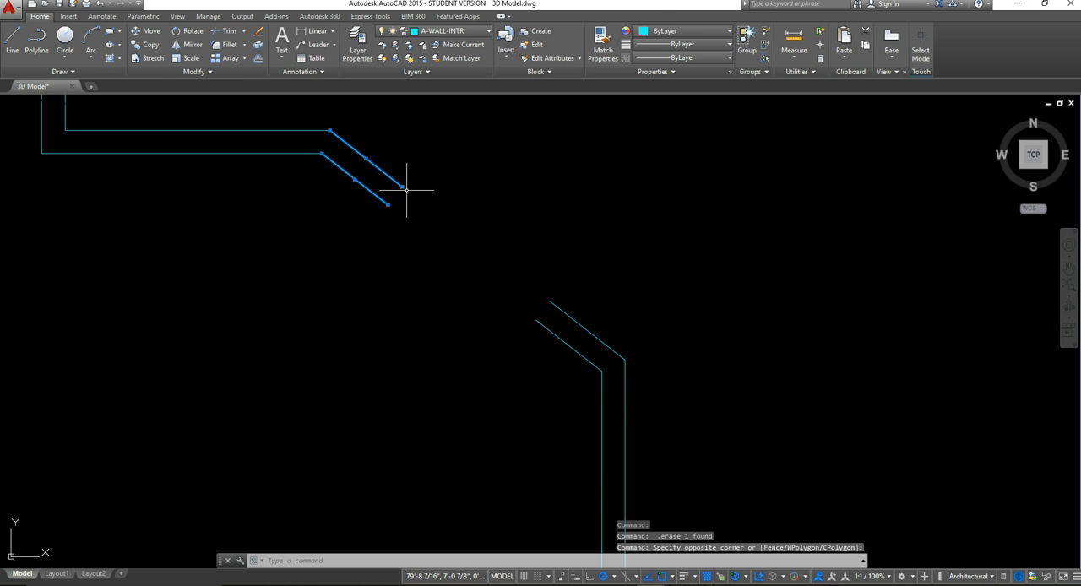
click(403, 187)
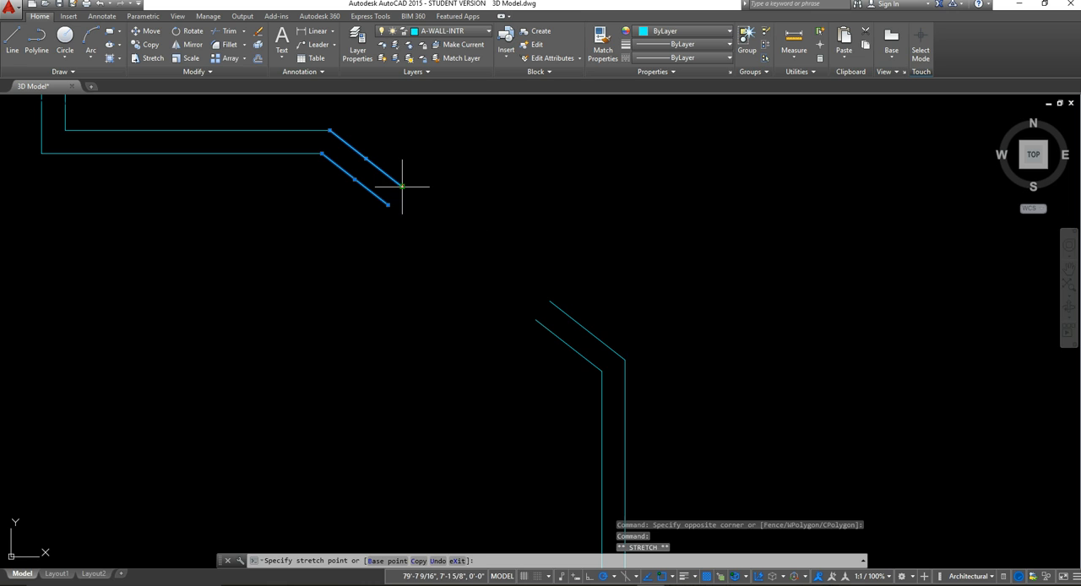
click(550, 300)
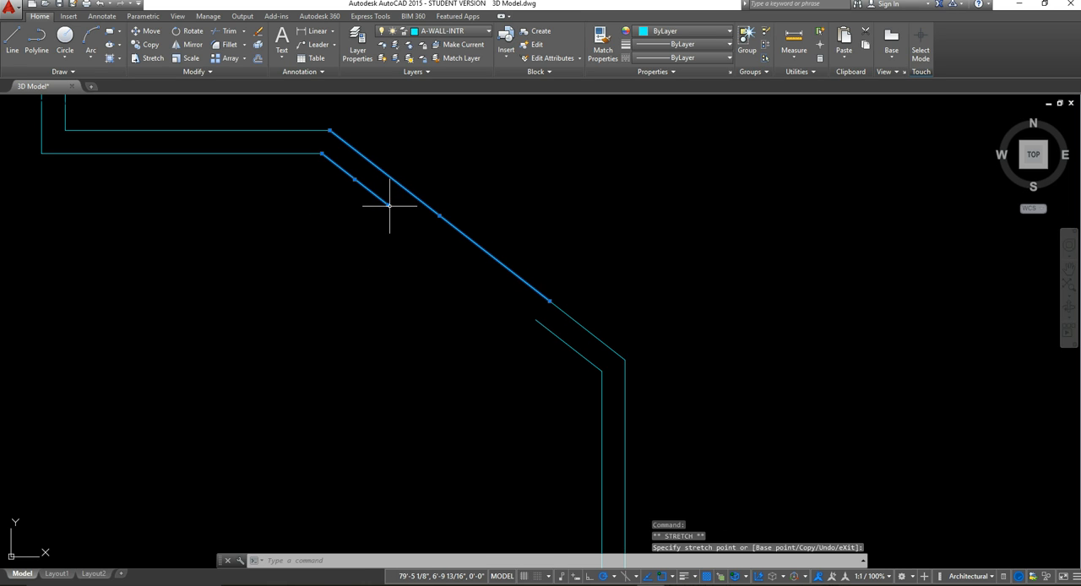
click(535, 319)
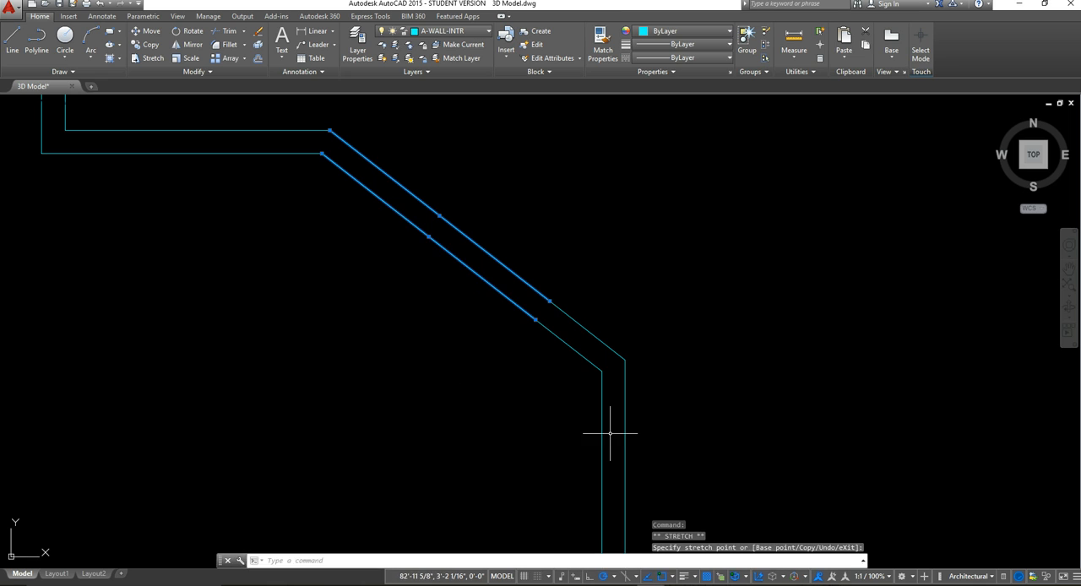
key(Escape)
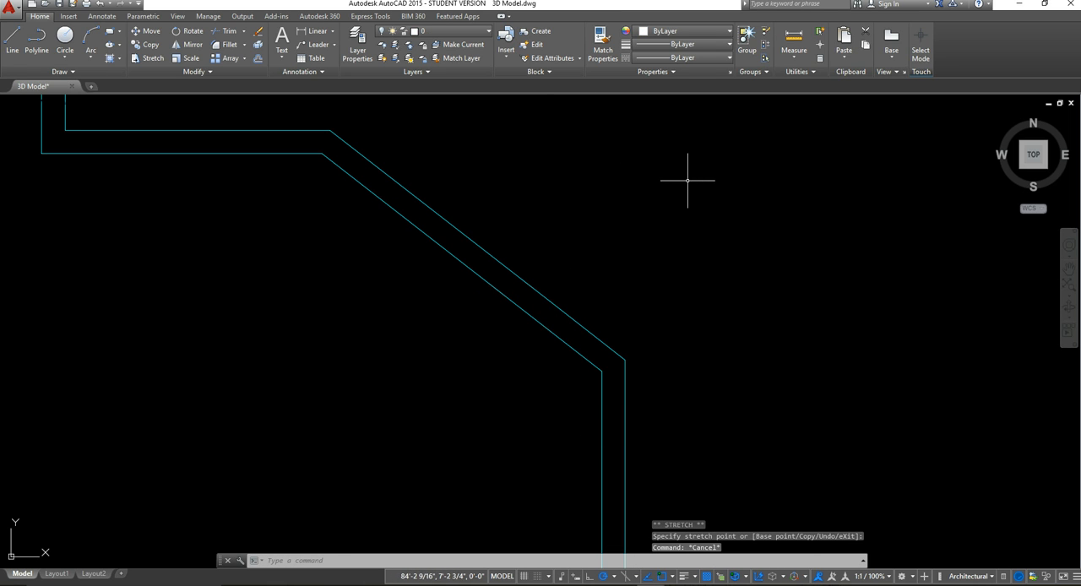
Step: Switch the workspace to 3D Modeling
scroll(797, 357, down, 4)
middle_drag(803, 314, 668, 415)
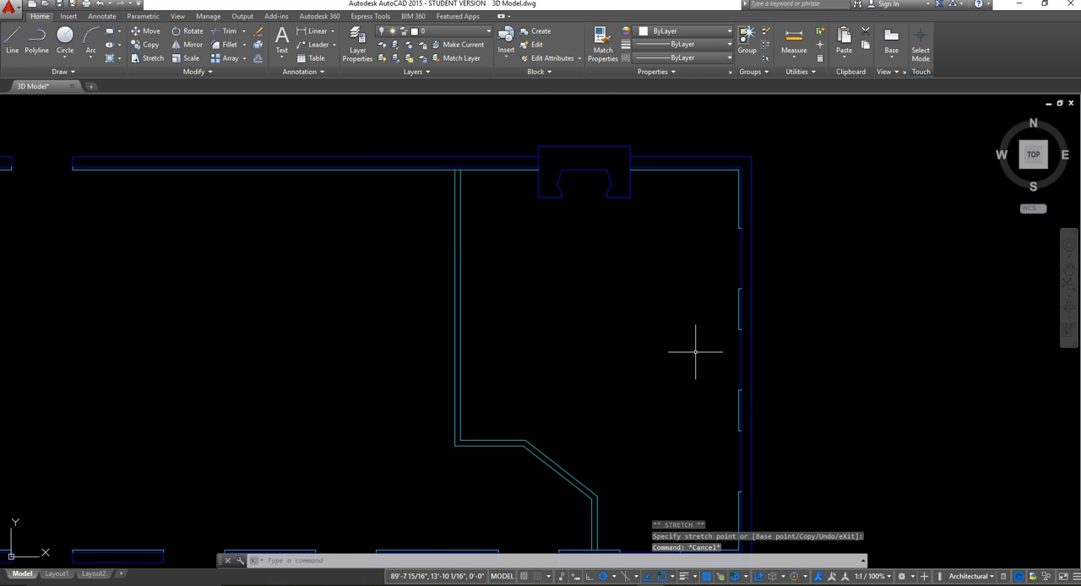
scroll(695, 352, down, 3)
middle_drag(700, 338, 695, 253)
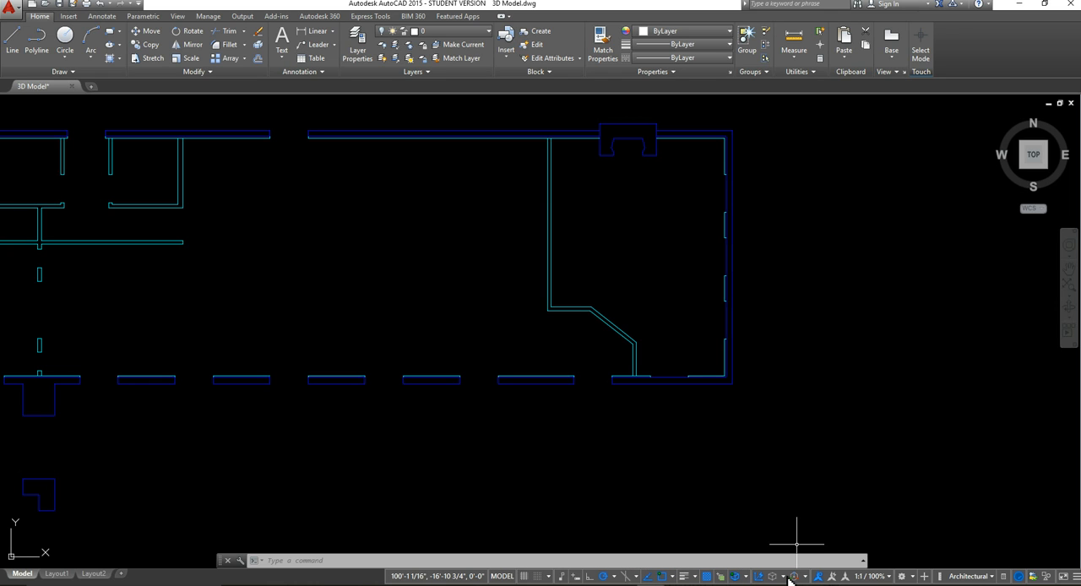
click(913, 578)
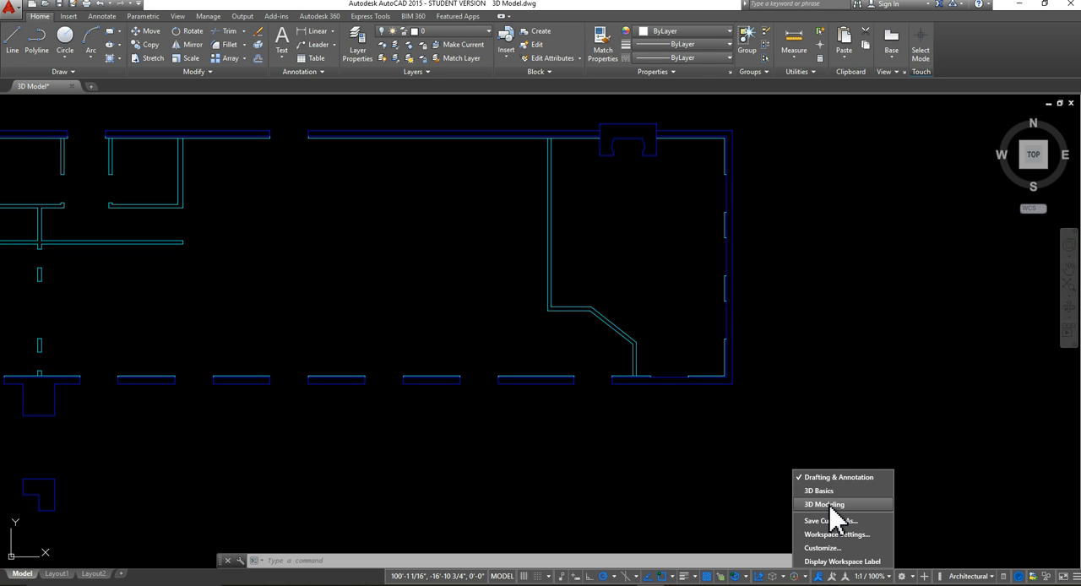
click(825, 504)
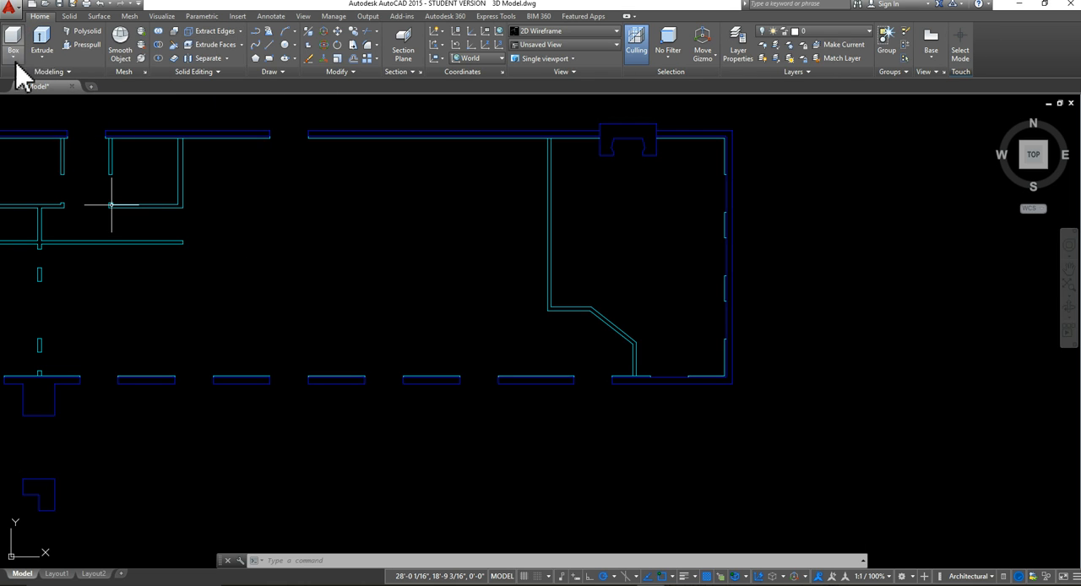
Step: Set the uniform background color of the 2D model space to White in the display options
middle_drag(338, 258, 501, 312)
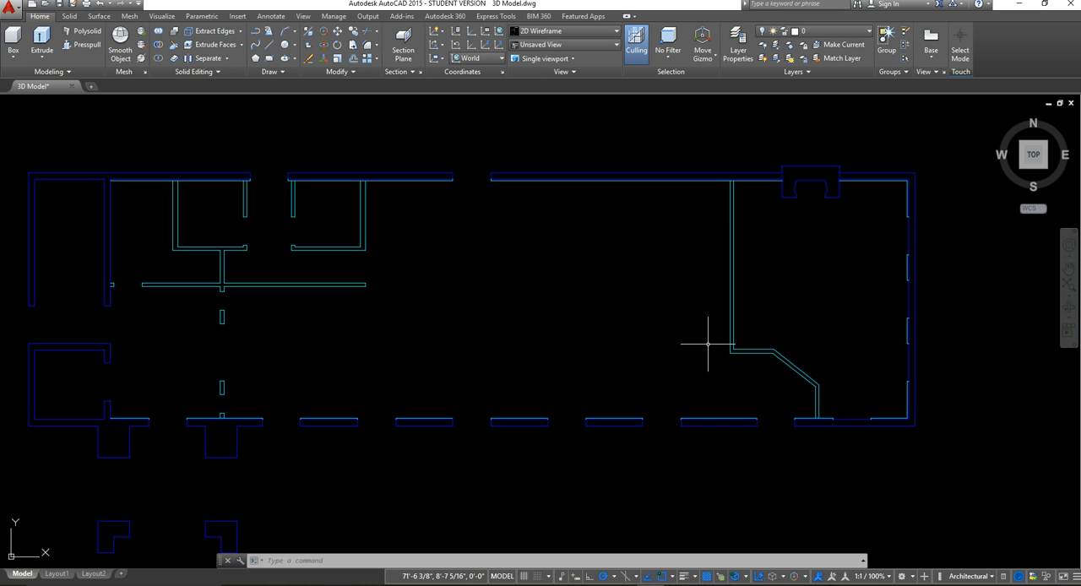
right_click(653, 285)
click(717, 487)
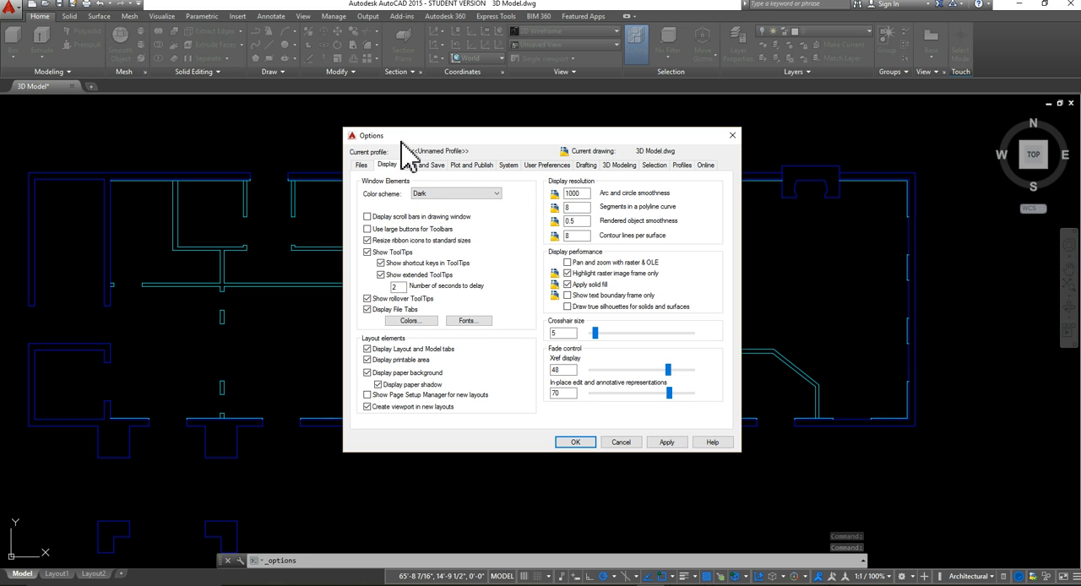
click(410, 320)
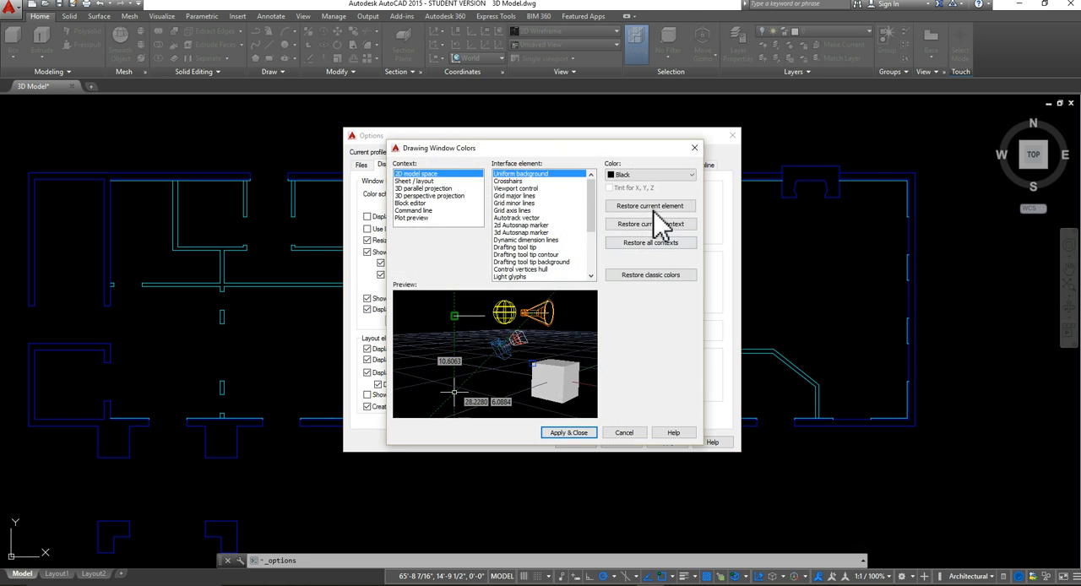
click(634, 175)
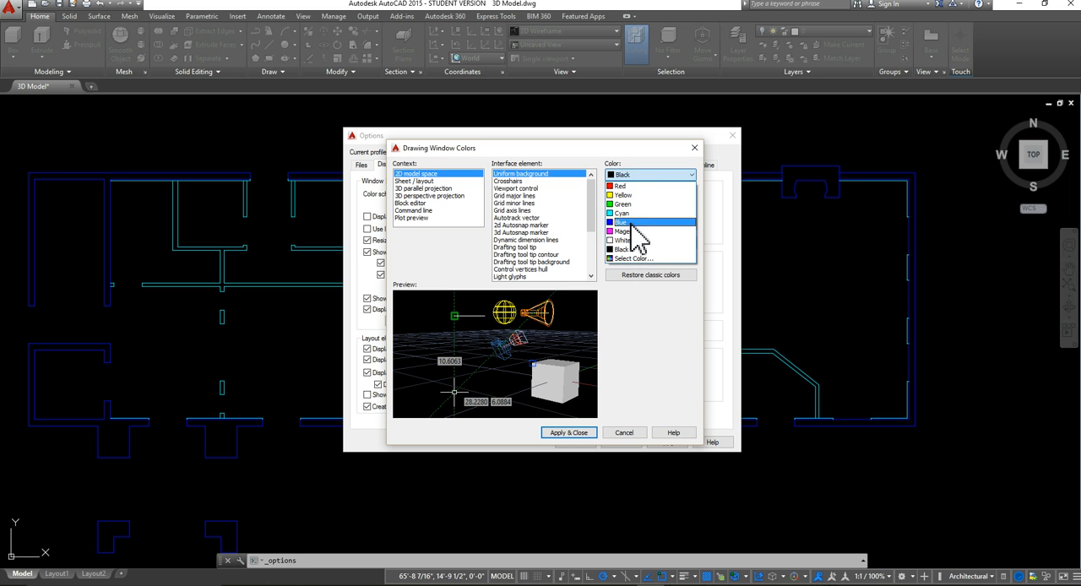
click(632, 260)
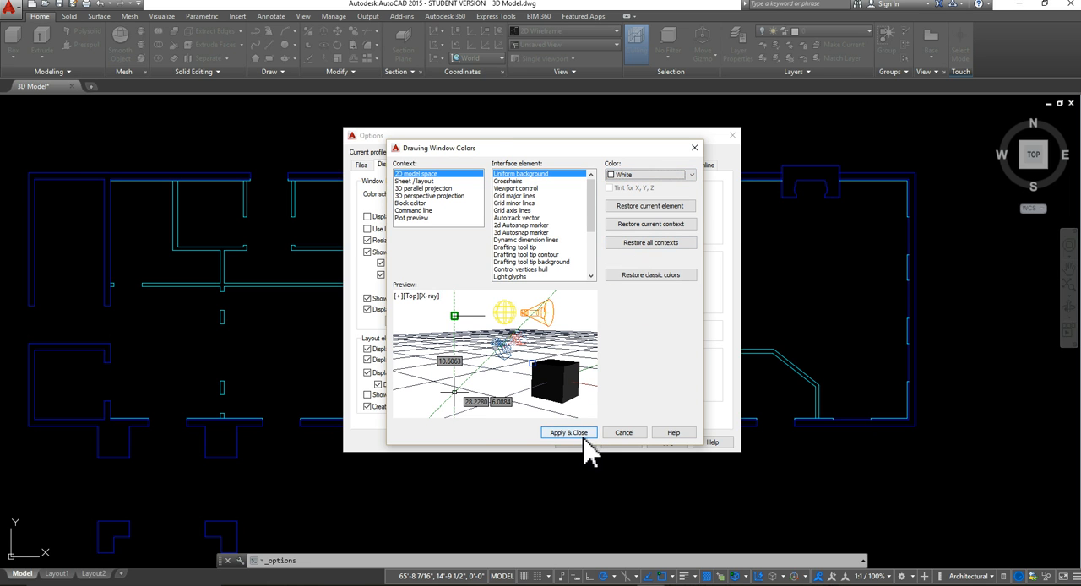
click(581, 434)
click(587, 438)
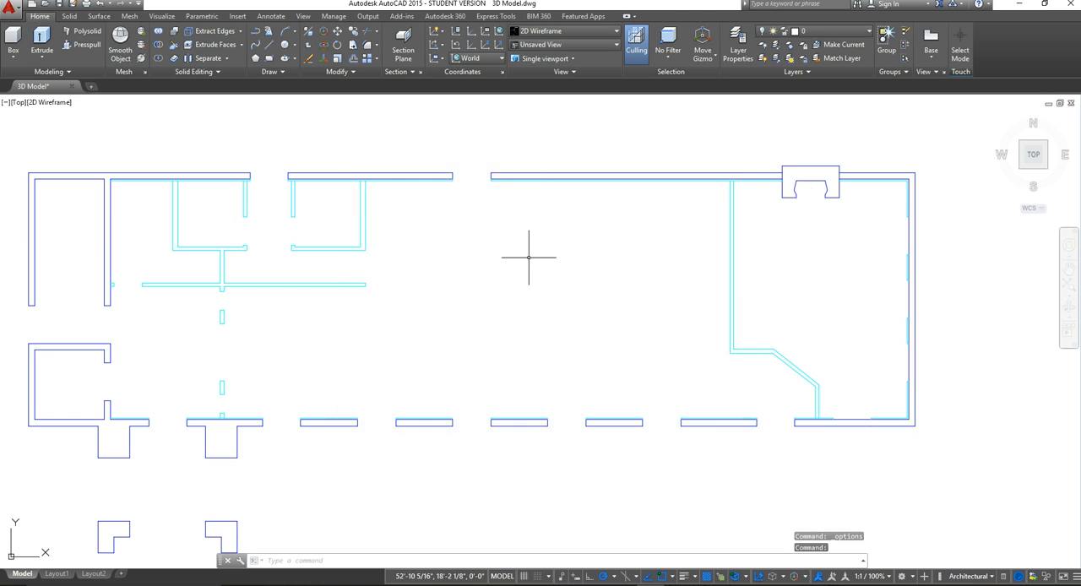
Step: Show the floor plan in the SW Isometric view and center it on screen
scroll(526, 254, down, 3)
mouse_move(679, 304)
middle_down()
mouse_move(702, 338)
mouse_move(707, 313)
middle_up()
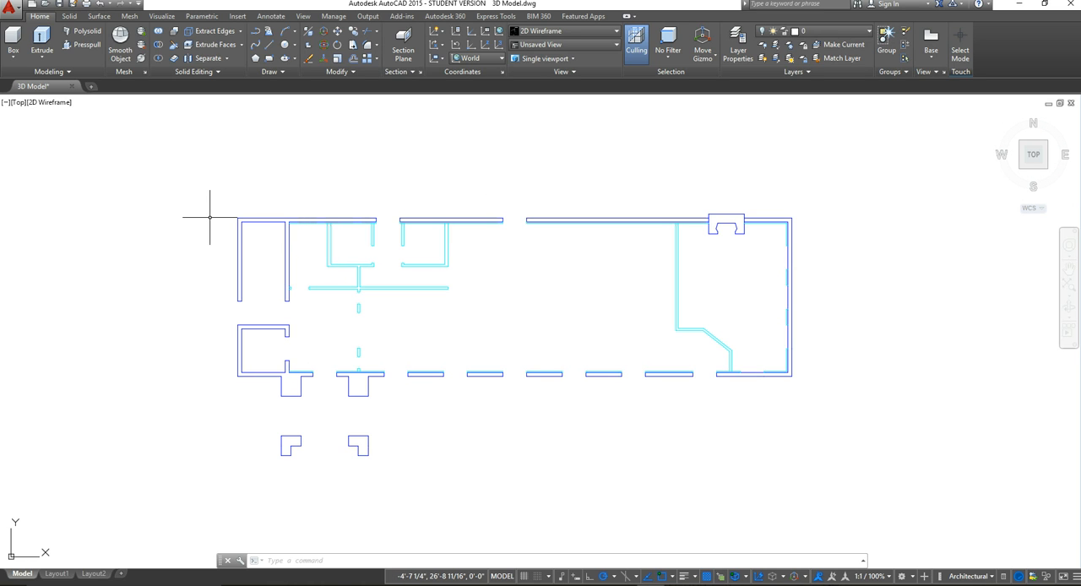
click(18, 107)
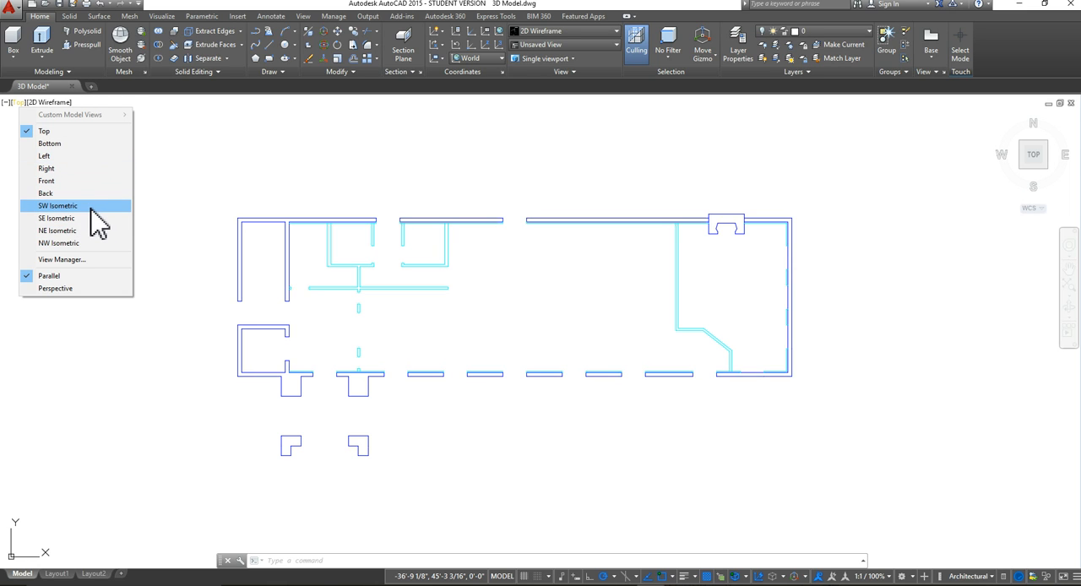
click(57, 206)
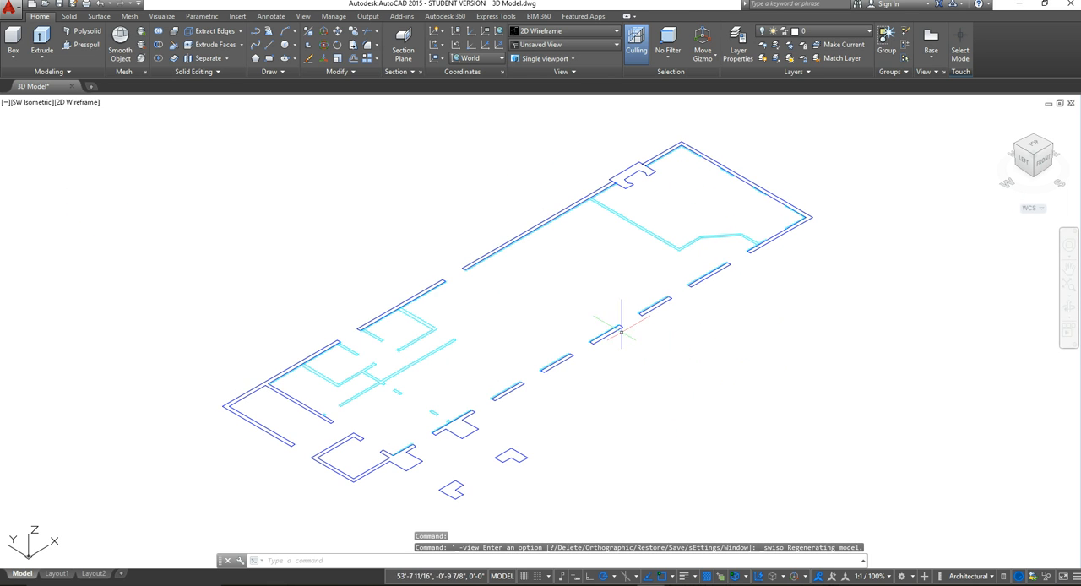
middle_drag(713, 287, 723, 324)
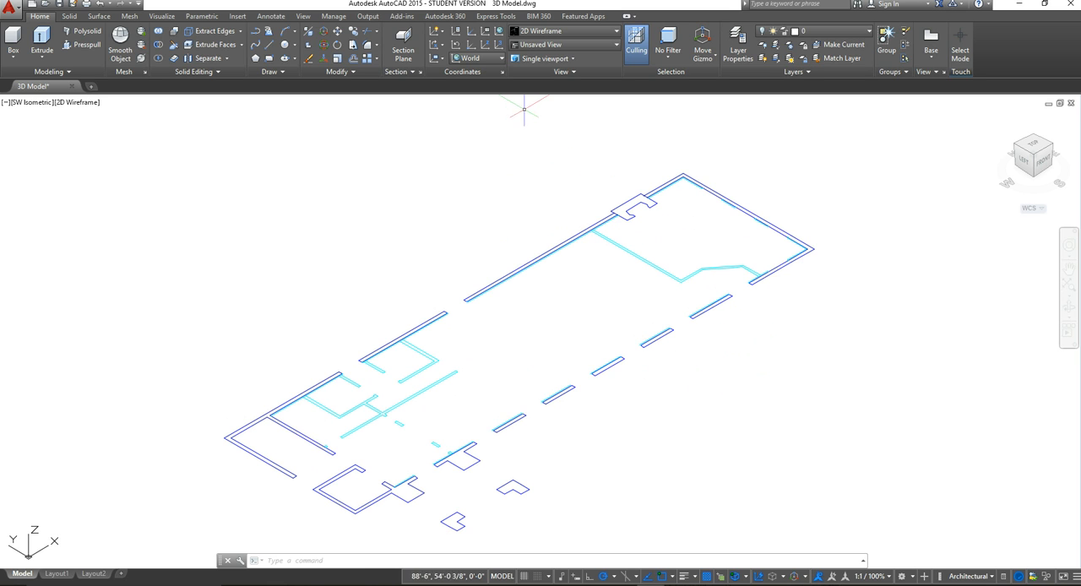
middle_drag(718, 369, 664, 358)
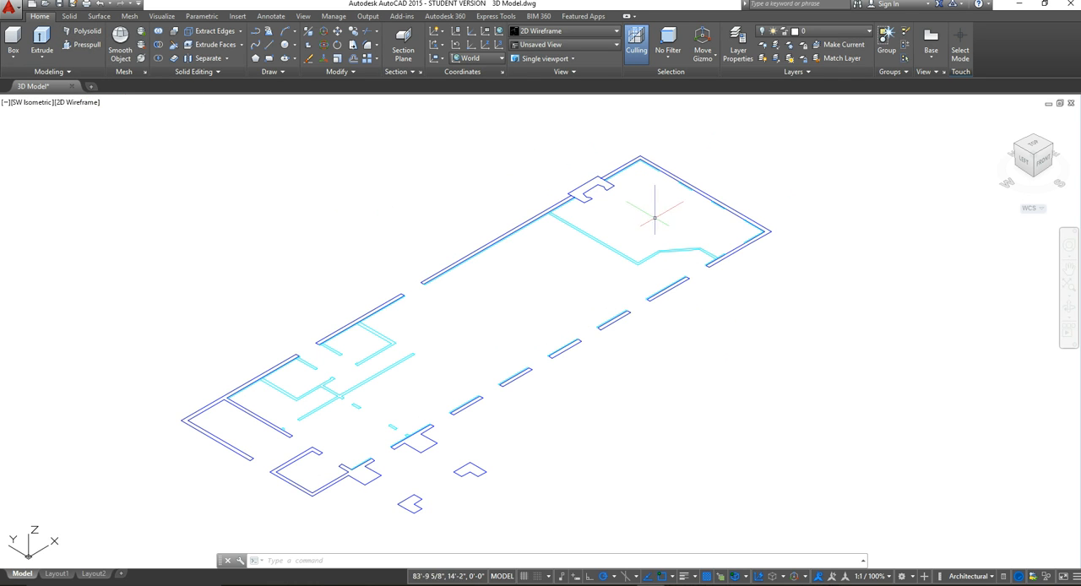
Step: Make A-WALL-EXTR the current layer
middle_drag(780, 309, 770, 359)
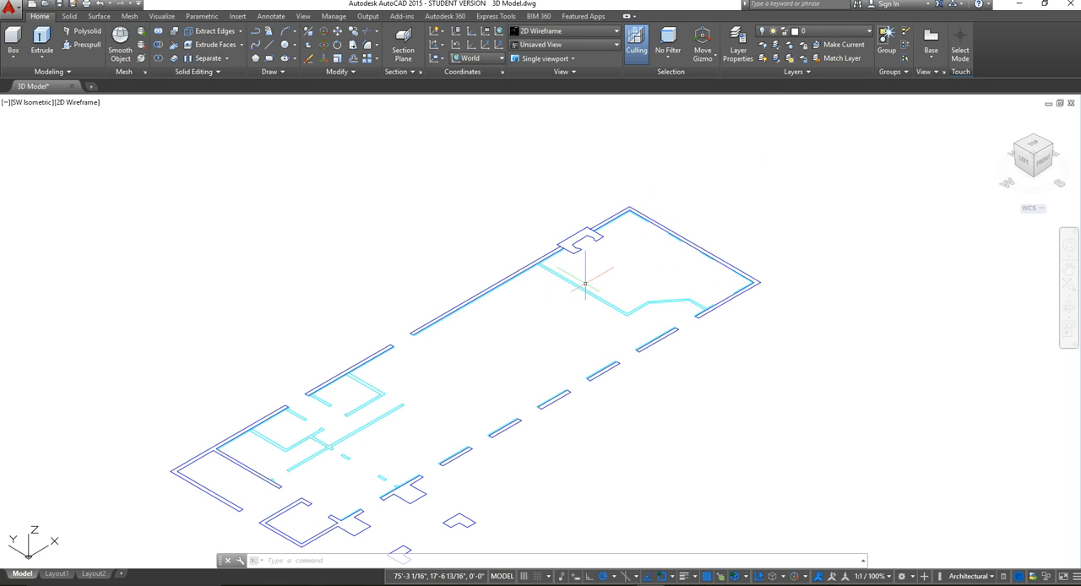
click(813, 32)
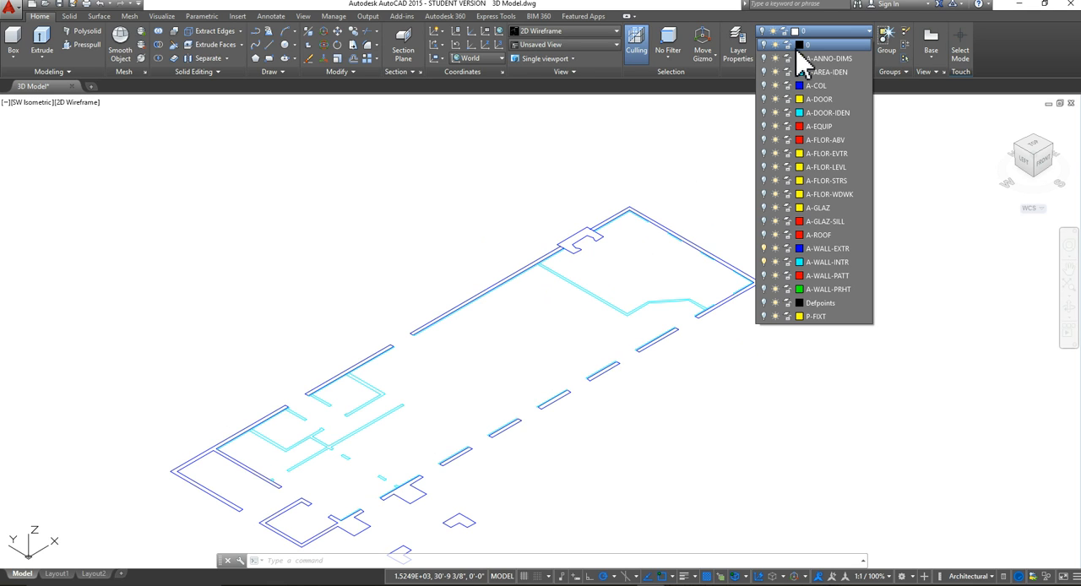
click(823, 254)
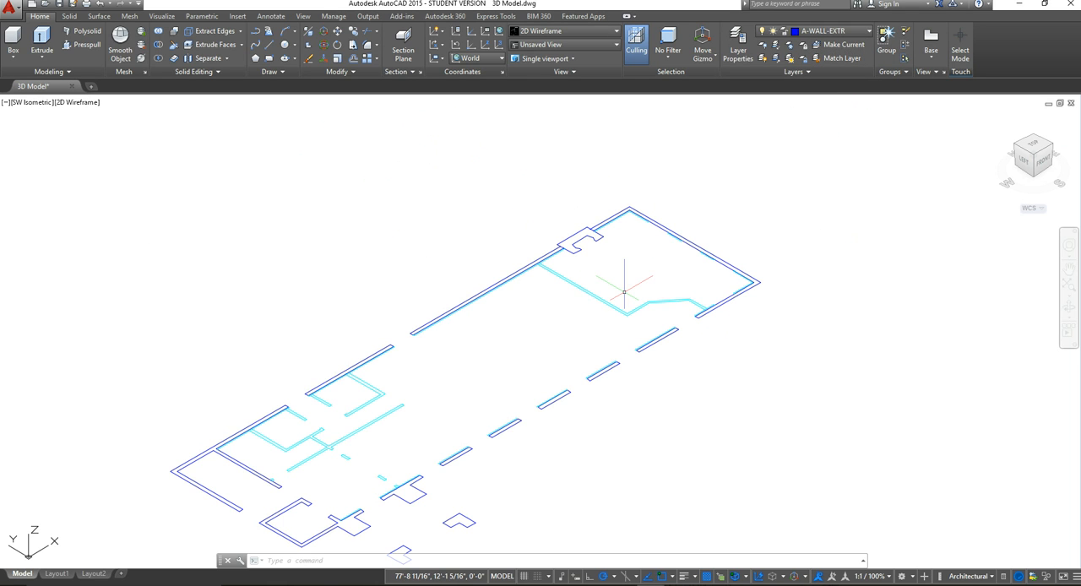
Step: Presspull the exterior wall outline that wraps around the far end room to a height of 10'
middle_drag(659, 262, 651, 259)
scroll(574, 304, up, 4)
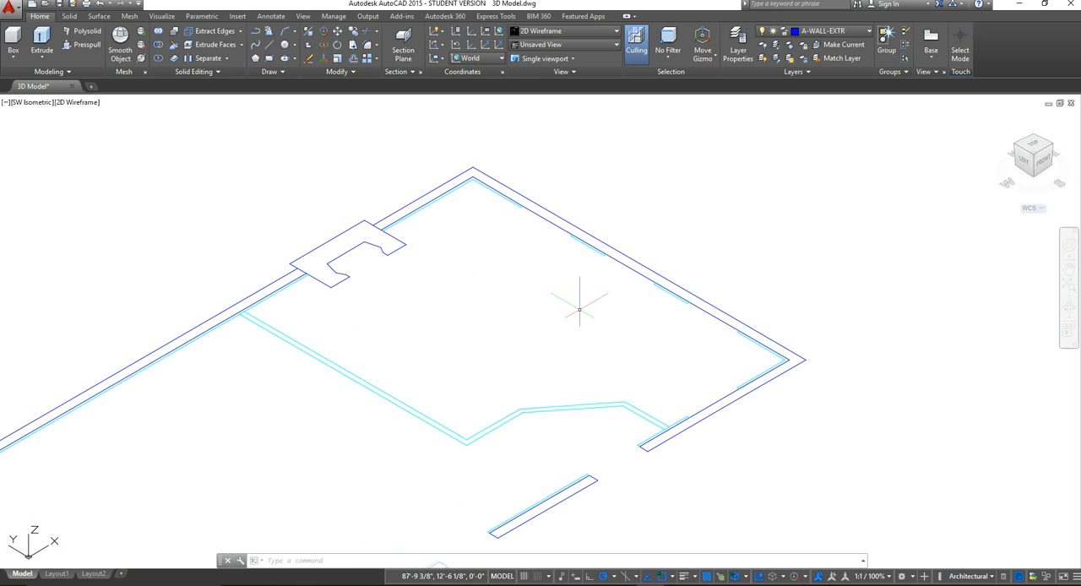
middle_drag(572, 304, 647, 294)
scroll(675, 307, down, 3)
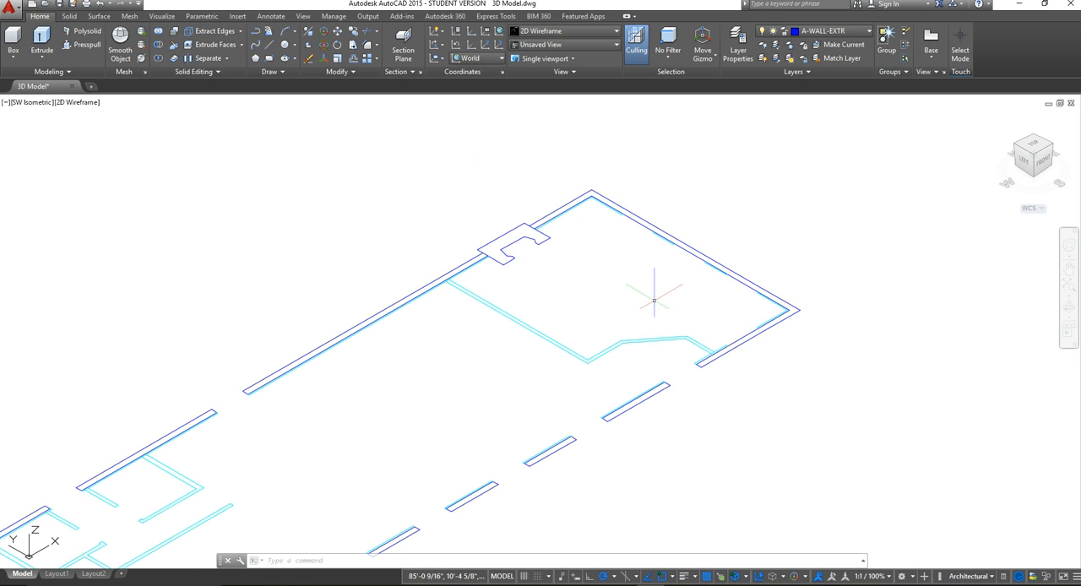
click(83, 45)
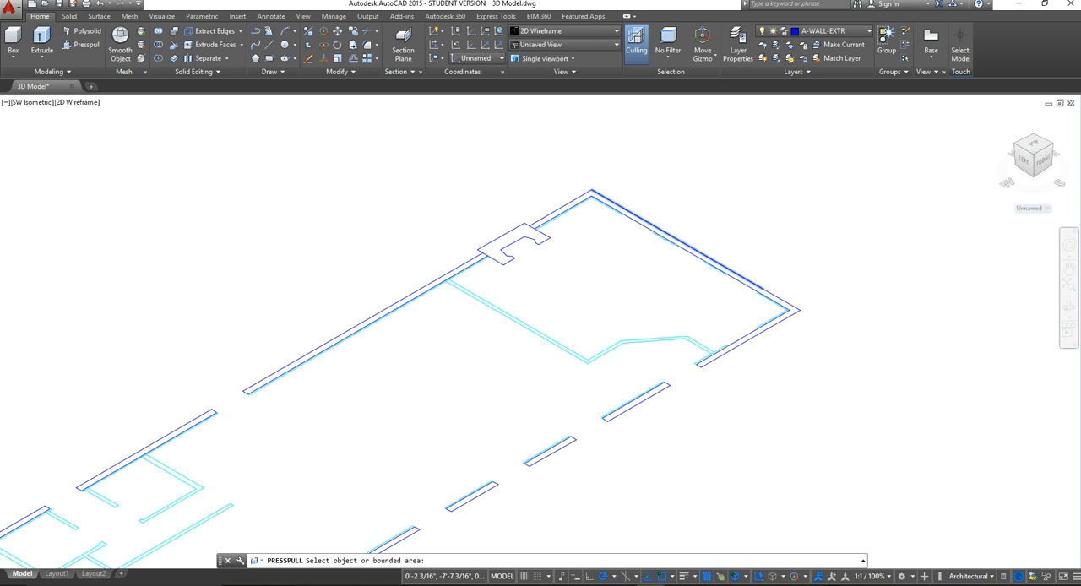
scroll(642, 225, up, 3)
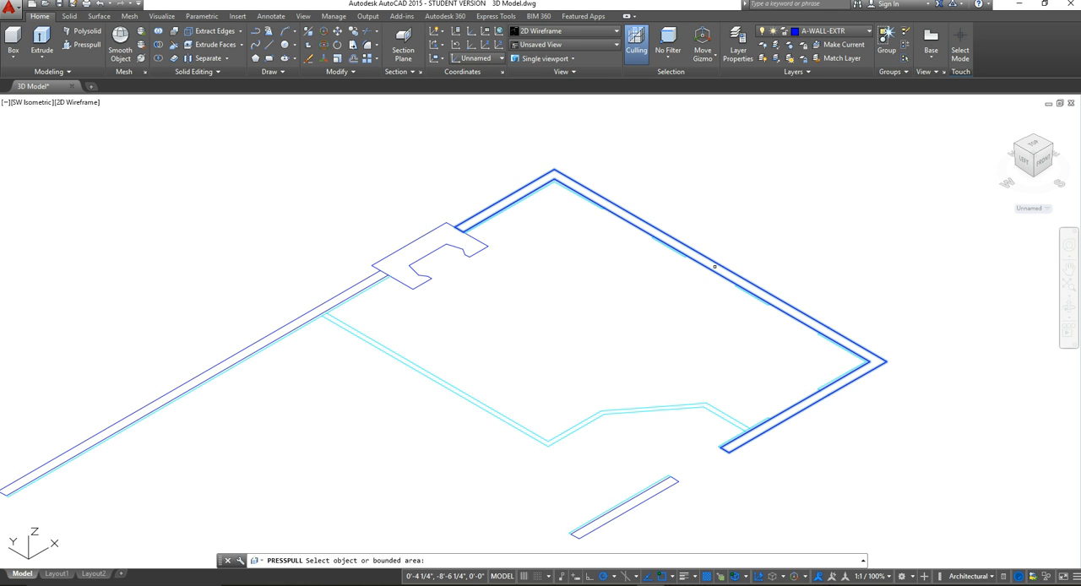
click(715, 267)
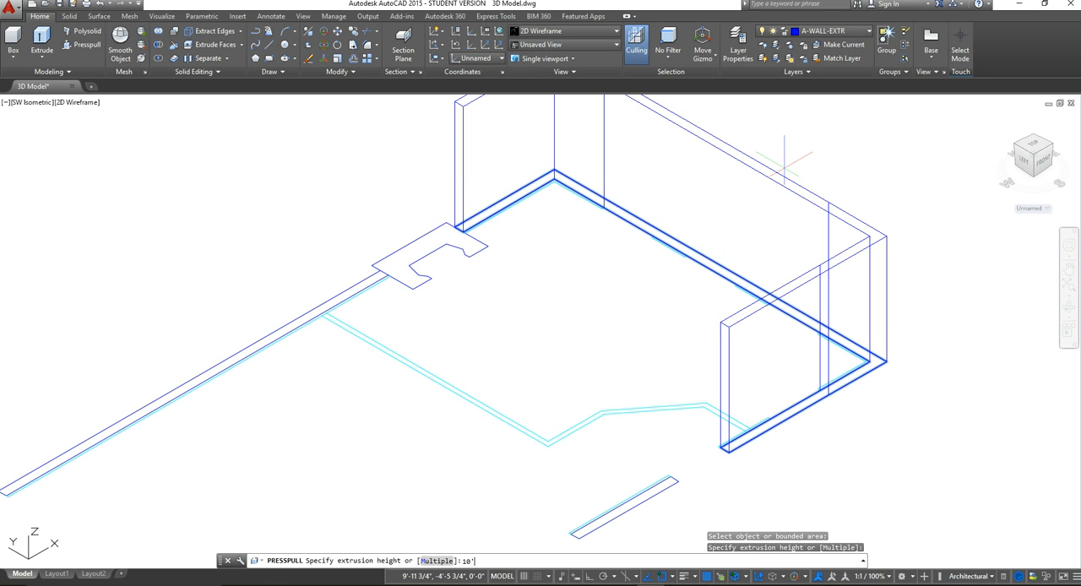
key(Return)
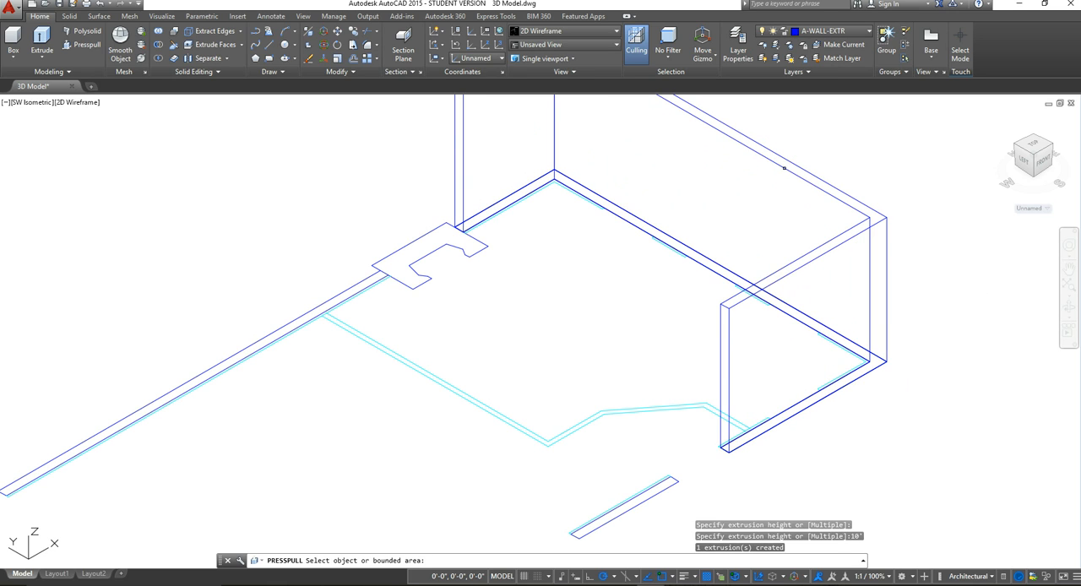
Step: Presspull the long exterior wall segment on the other side of the fireplace footprint to a height of 10'
scroll(737, 266, down, 2)
middle_drag(721, 272, 726, 345)
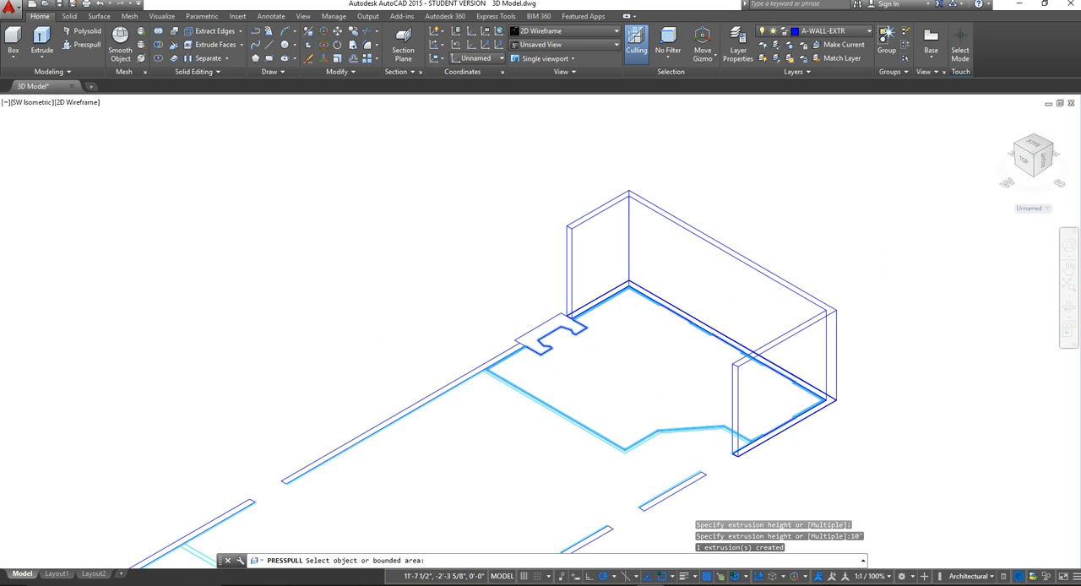
middle_drag(755, 293, 716, 280)
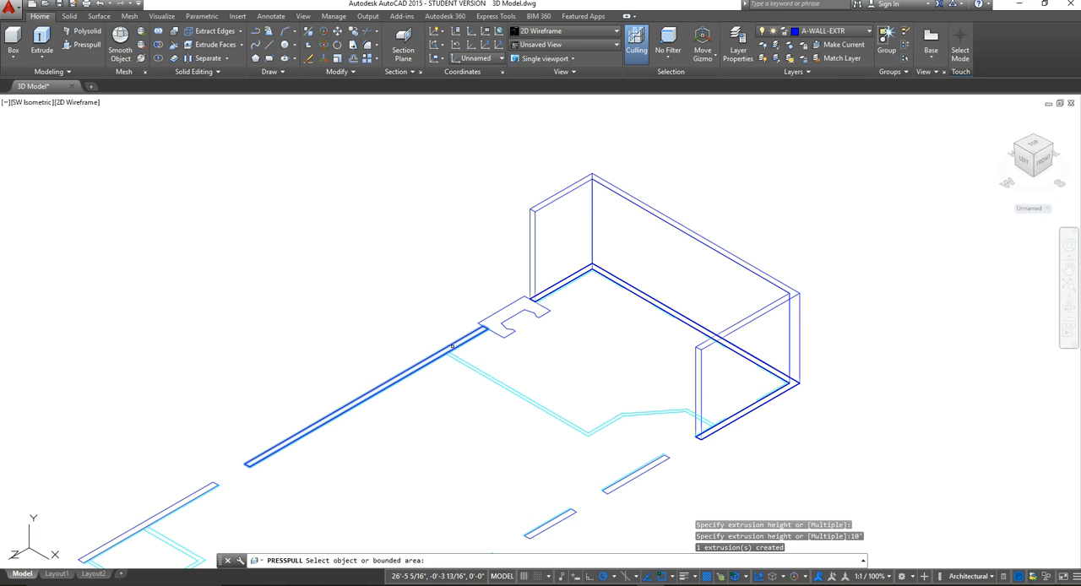
click(452, 346)
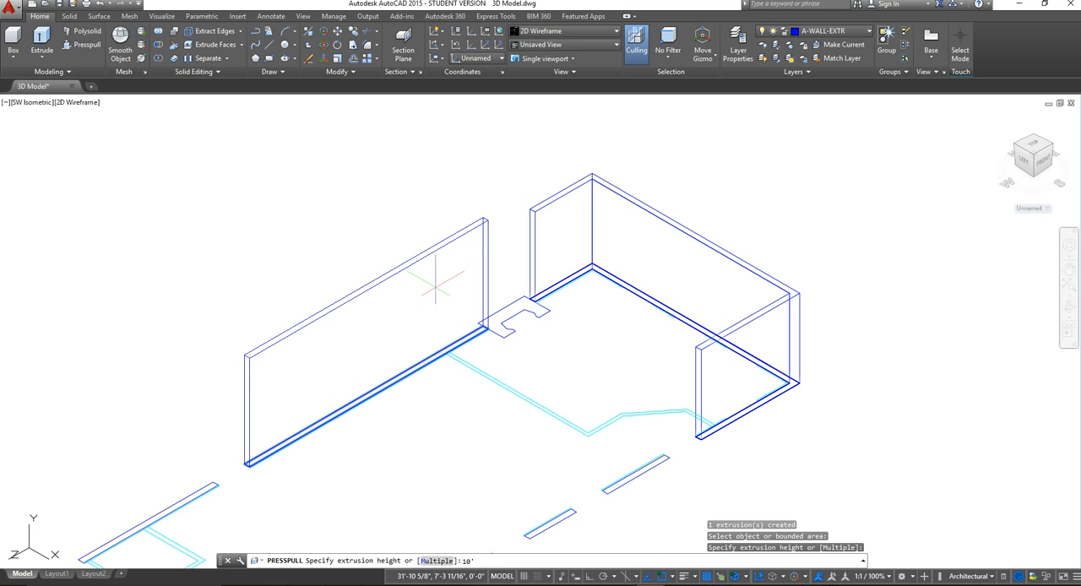
text(10')
key(Return)
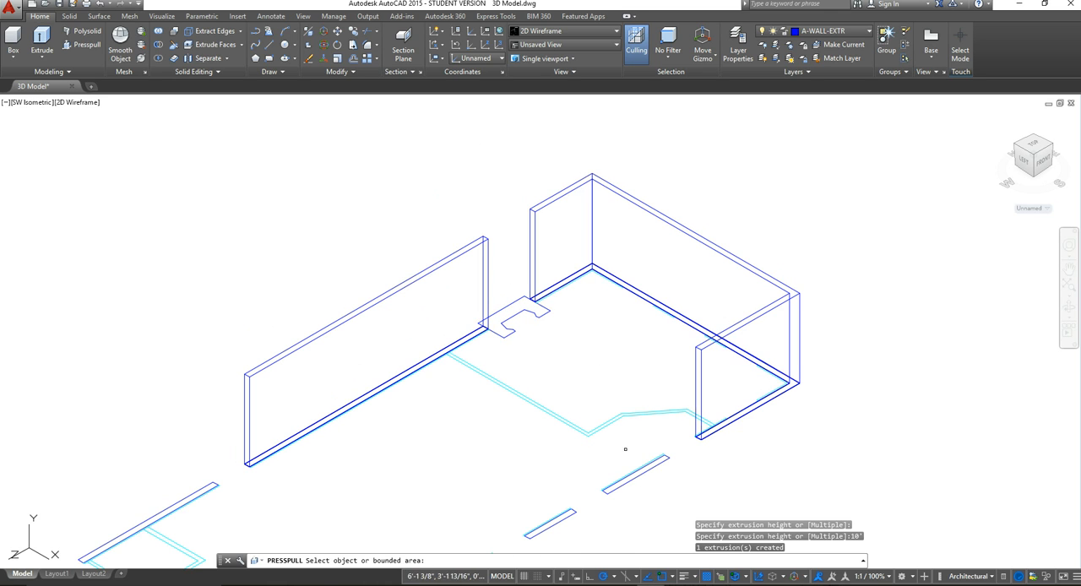
Step: Presspull the angled interior wall that closes off the far end room to a height of 10'
scroll(598, 379, up, 4)
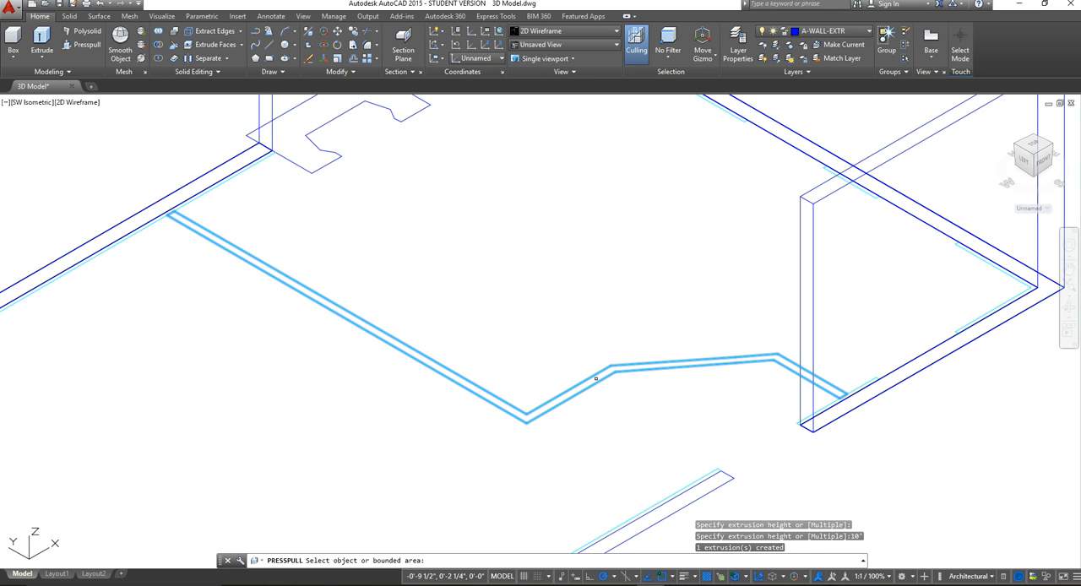
click(595, 378)
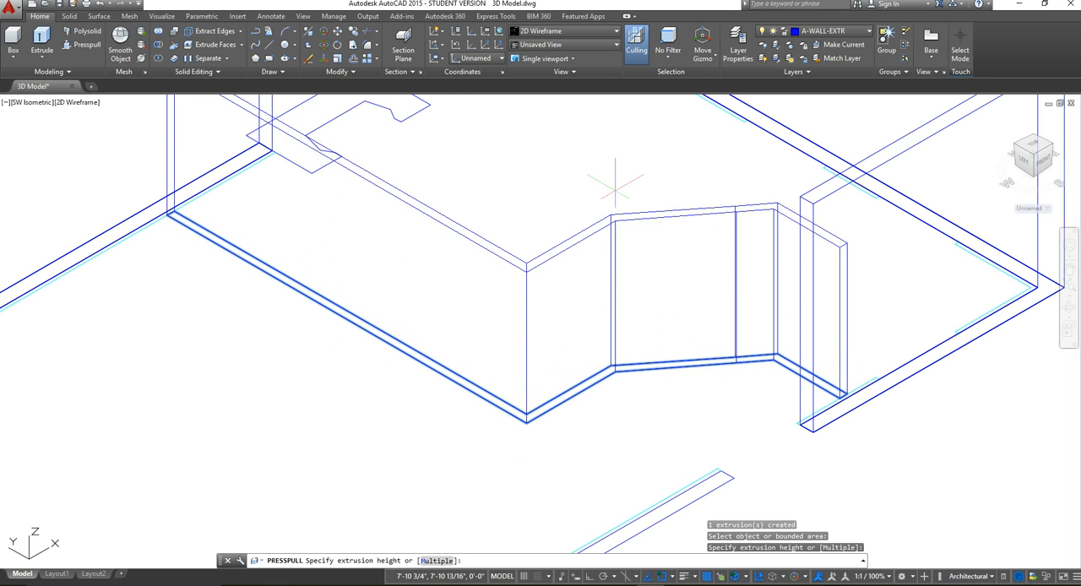
scroll(621, 176, down, 5)
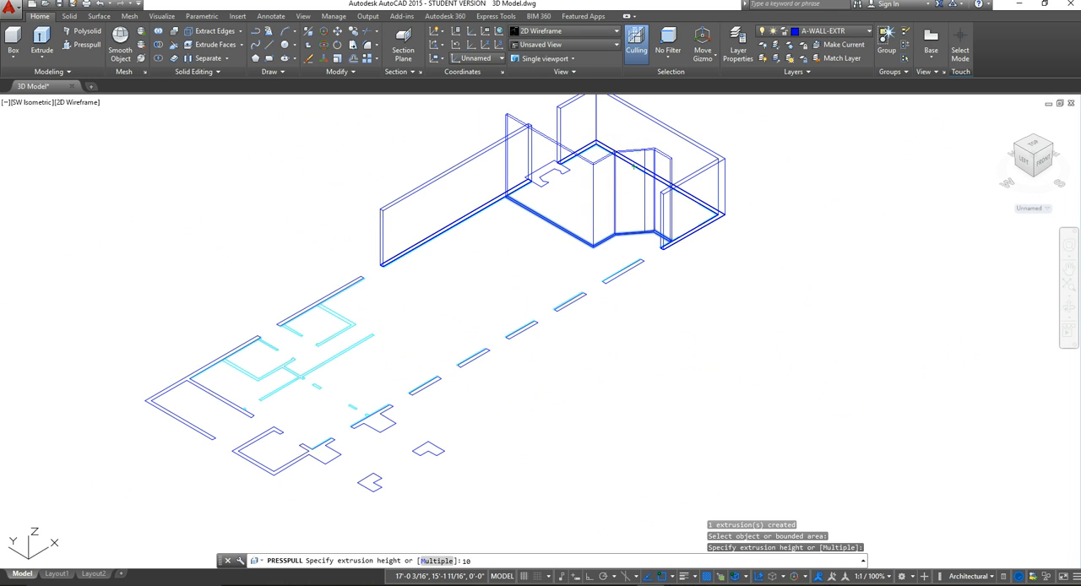
text(')
key(Return)
Step: Presspull the fireplace footprint in the gap of the long exterior wall to a height of 54" and end the command
scroll(620, 228, down, 5)
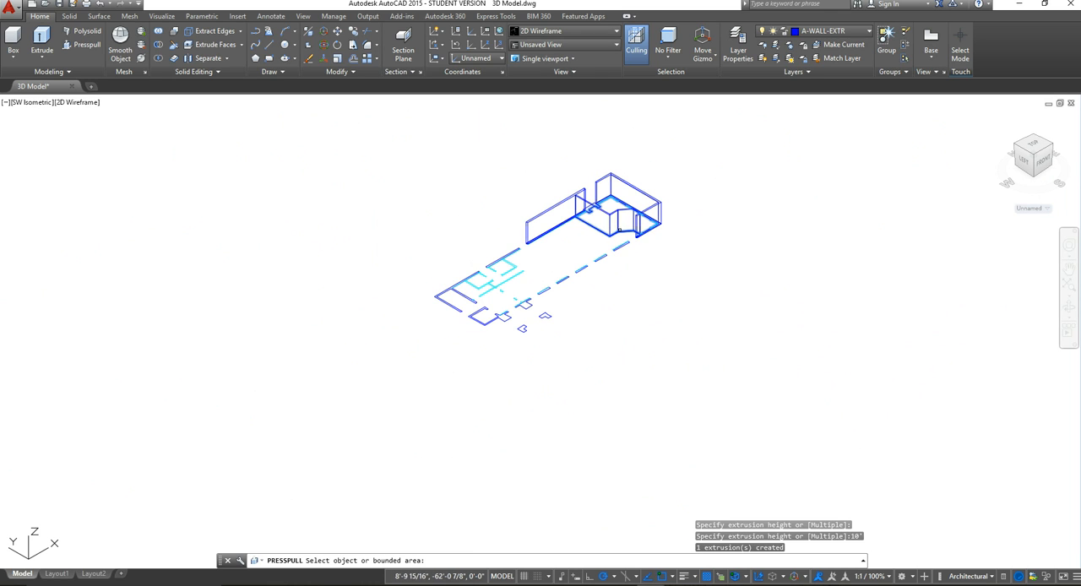
middle_drag(632, 200, 618, 326)
scroll(607, 346, up, 5)
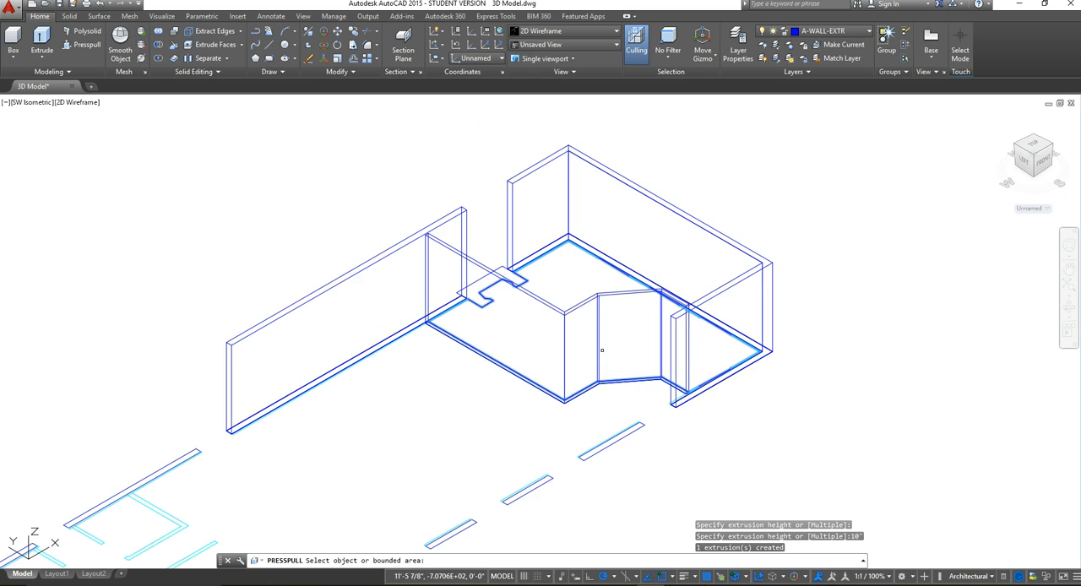
scroll(672, 314, up, 4)
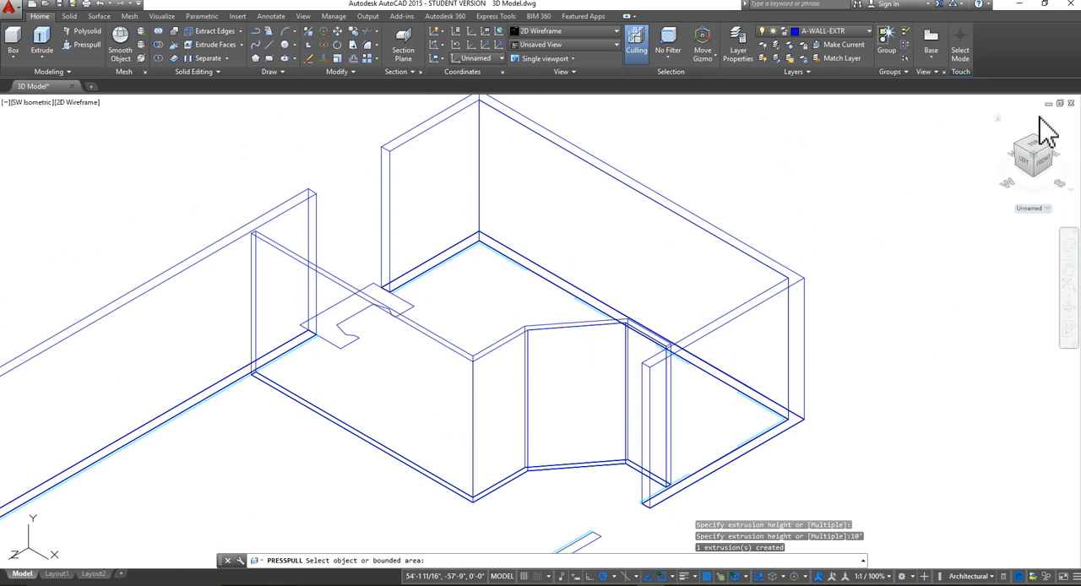
mouse_move(1047, 162)
mouse_down()
mouse_move(1025, 163)
mouse_move(1017, 152)
mouse_move(1017, 166)
mouse_up()
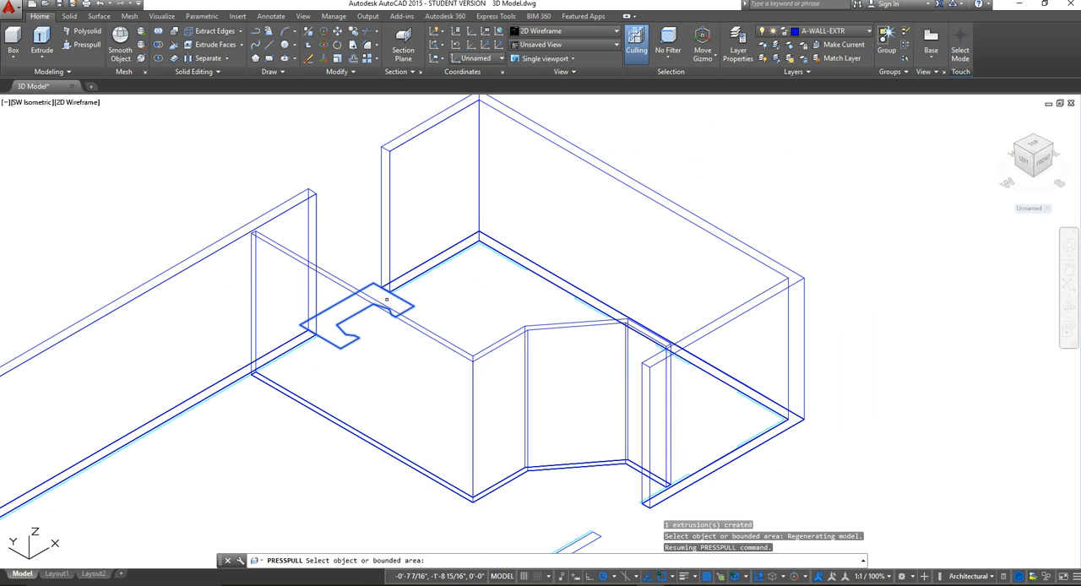
click(387, 299)
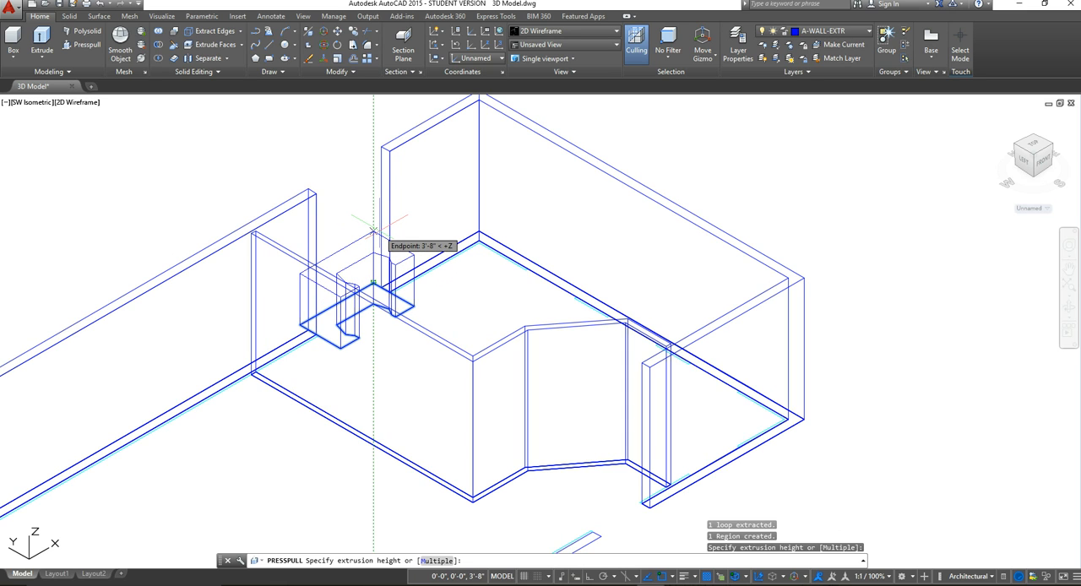
text(5)
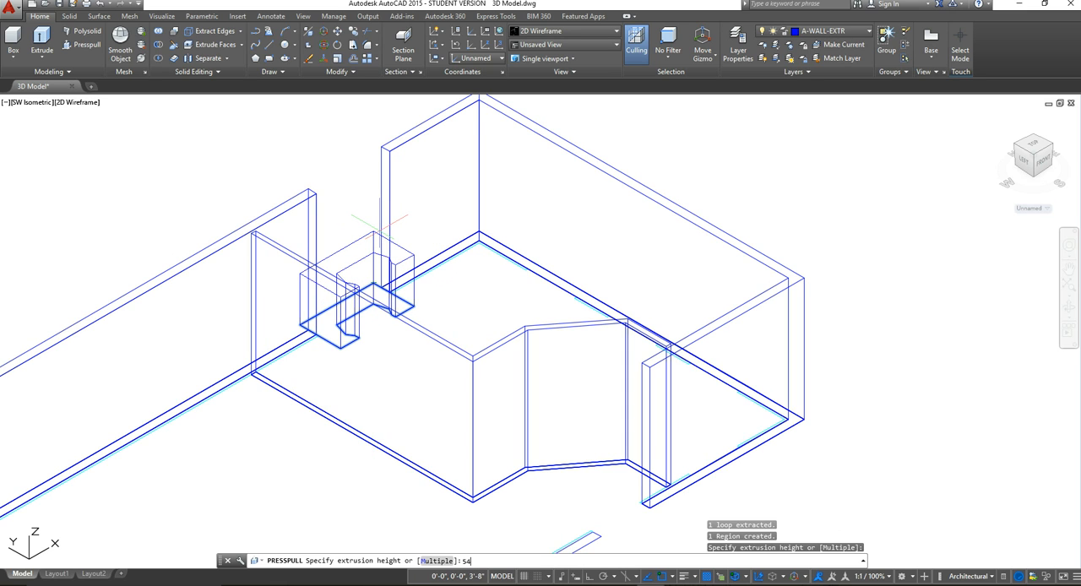
text(4")
key(Return)
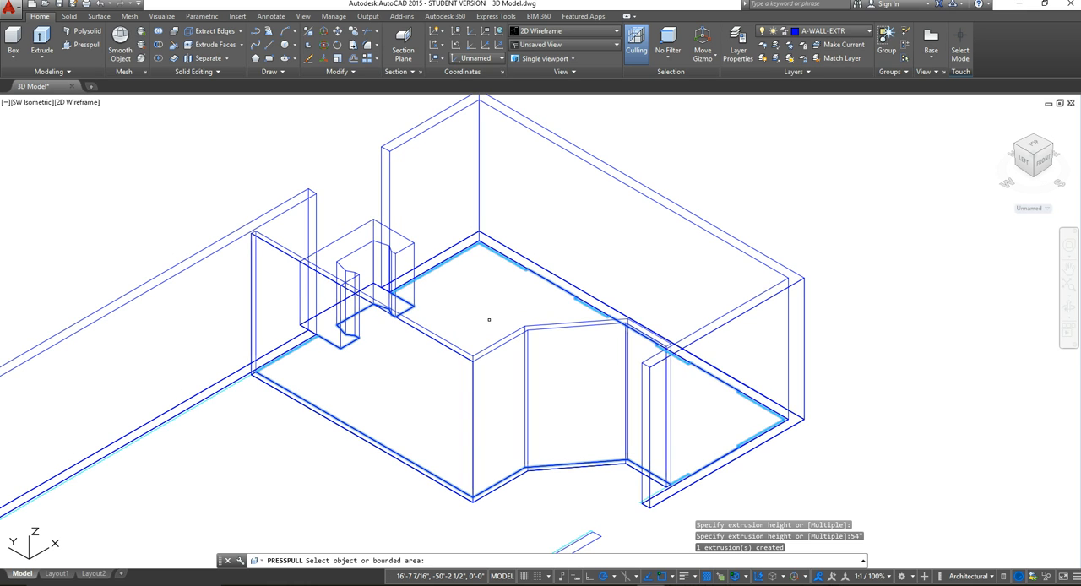
key(Return)
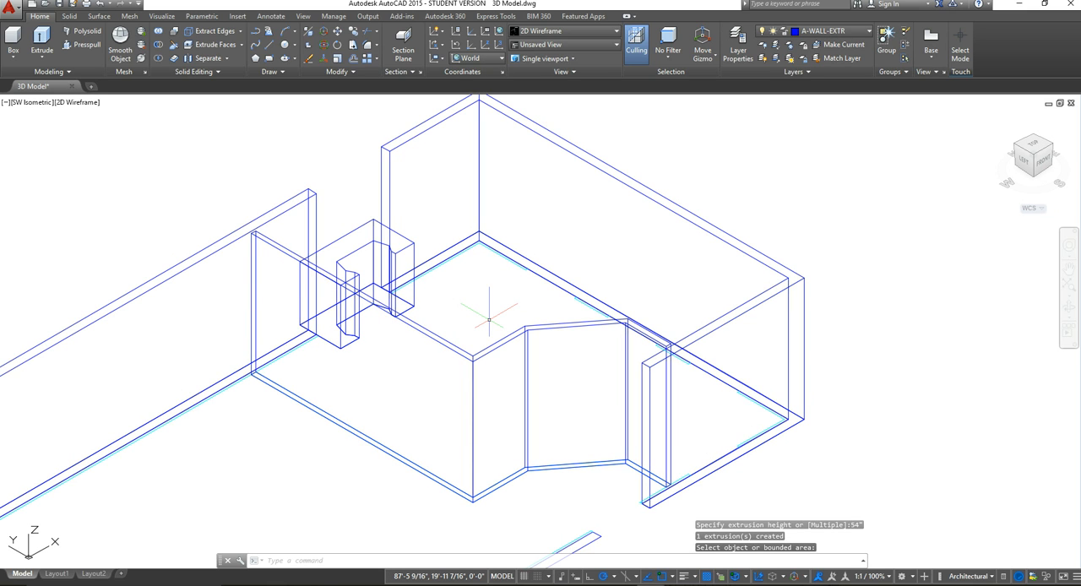
Step: Examine the extruded walls and fireplace of the end room from different distances and a slightly changed angle
scroll(402, 388, down, 4)
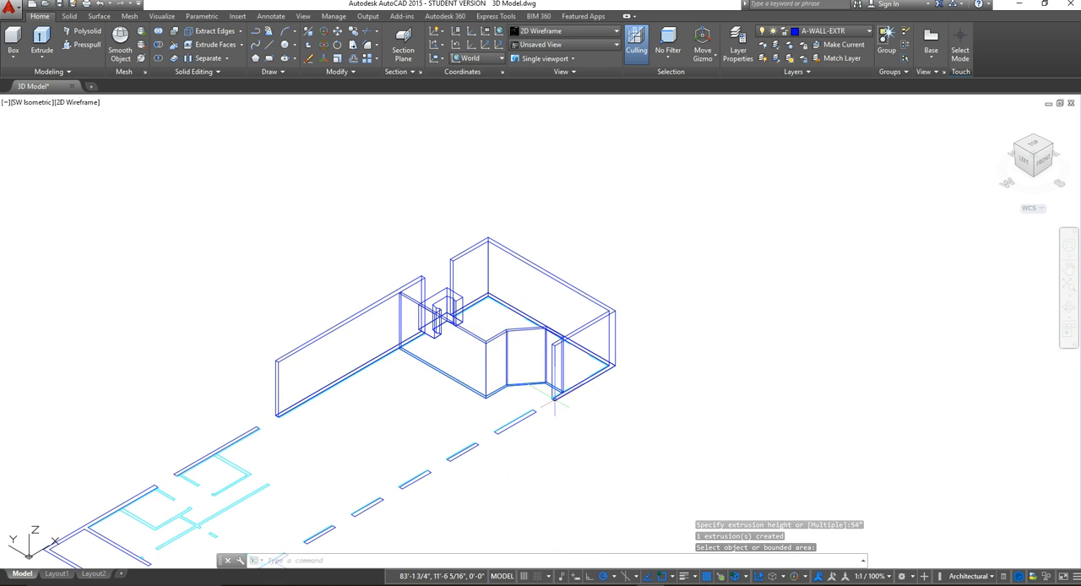
scroll(559, 395, up, 3)
scroll(560, 395, up, 2)
middle_drag(516, 291, 605, 401)
middle_drag(436, 329, 445, 332)
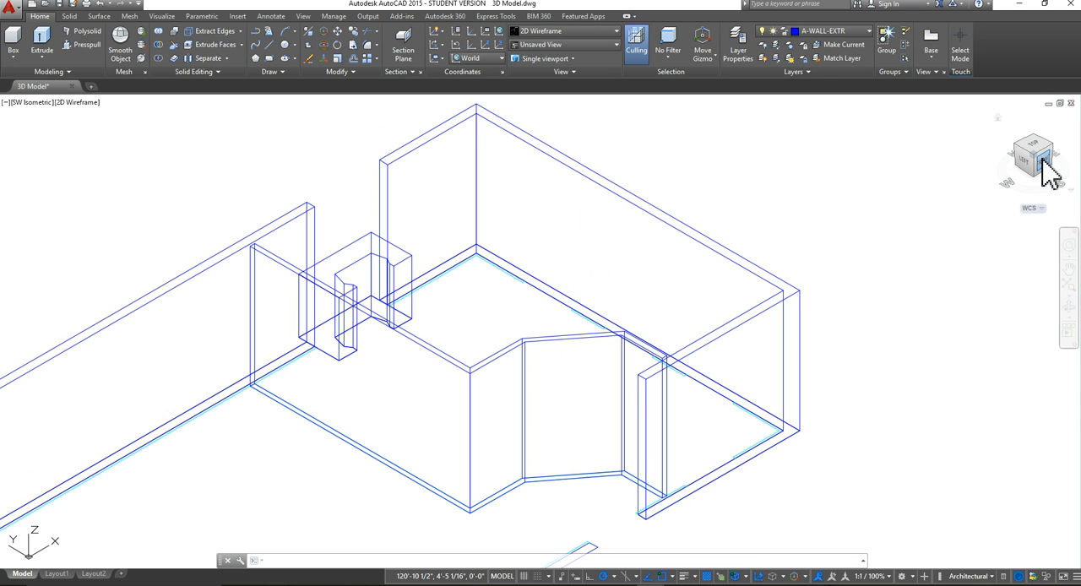
mouse_move(1047, 169)
mouse_down()
mouse_move(1007, 160)
mouse_move(1037, 156)
mouse_move(1044, 165)
mouse_move(936, 169)
mouse_move(1025, 174)
mouse_move(1039, 158)
mouse_move(954, 157)
mouse_move(967, 165)
mouse_up()
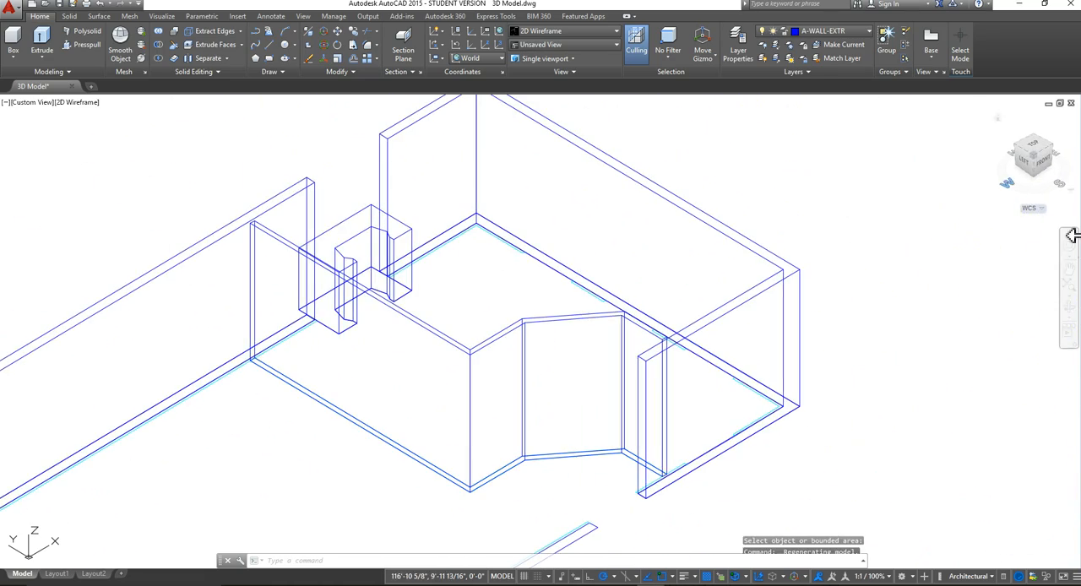
scroll(526, 312, down, 2)
middle_drag(525, 312, 604, 301)
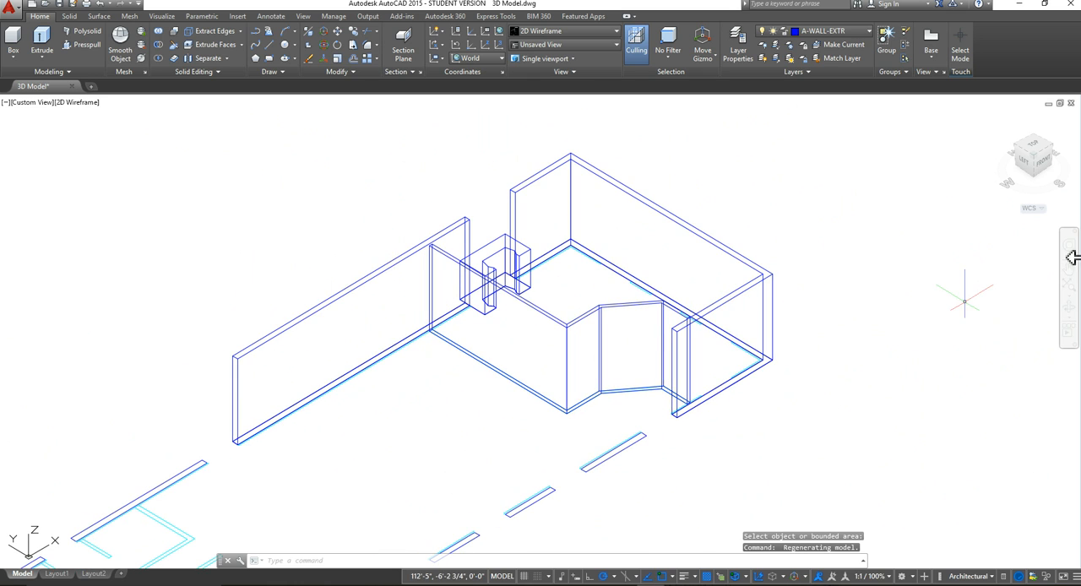
scroll(532, 295, up, 2)
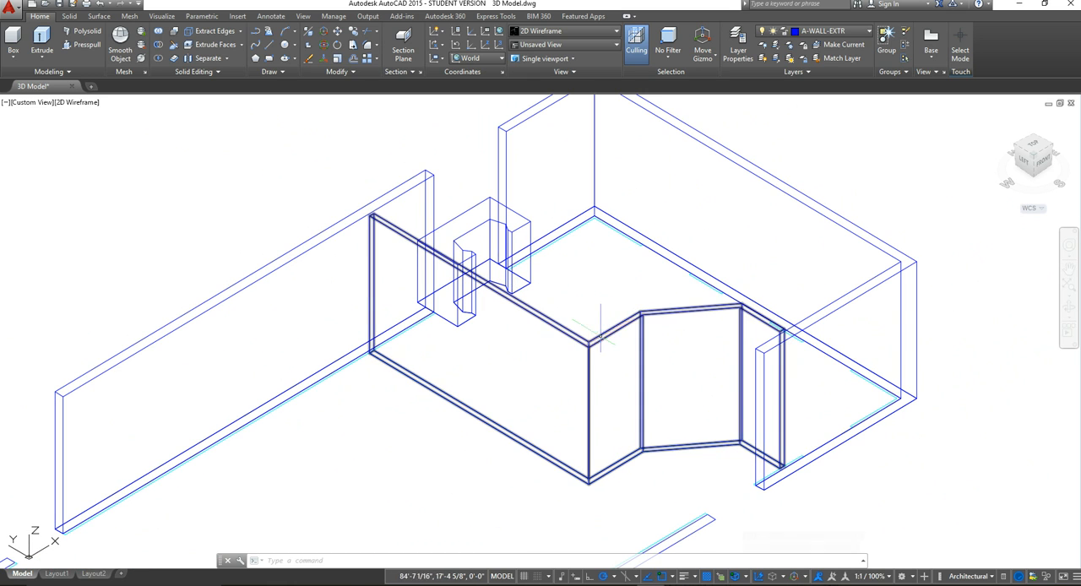
mouse_move(586, 333)
shift+middle_down()
mouse_move(484, 321)
mouse_move(627, 352)
mouse_move(644, 314)
mouse_move(557, 379)
mouse_move(466, 276)
mouse_move(604, 280)
mouse_move(808, 321)
mouse_move(808, 379)
mouse_move(712, 398)
mouse_move(591, 309)
mouse_move(495, 361)
mouse_move(596, 387)
mouse_move(811, 314)
mouse_move(895, 354)
mouse_move(923, 324)
mouse_move(901, 357)
mouse_move(659, 367)
mouse_move(550, 307)
mouse_move(573, 295)
mouse_move(593, 357)
mouse_move(611, 295)
mouse_move(599, 299)
mouse_move(582, 351)
mouse_move(587, 328)
mouse_move(619, 324)
mouse_move(589, 370)
shift+middle_up()
scroll(637, 326, down, 2)
scroll(565, 360, up, 2)
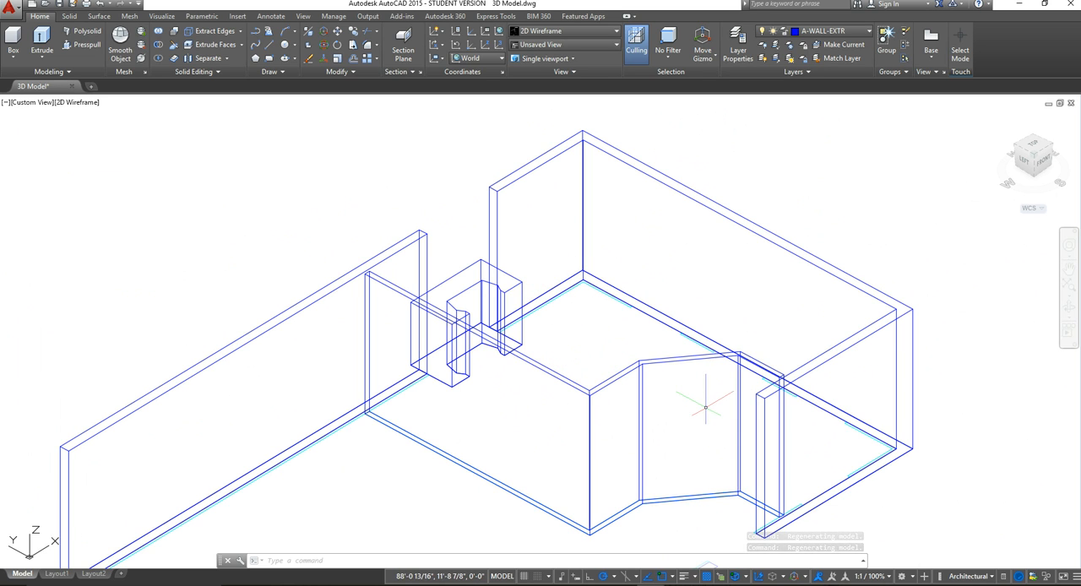
Step: Set the visual style of the view to Conceptual
middle_drag(597, 489, 571, 456)
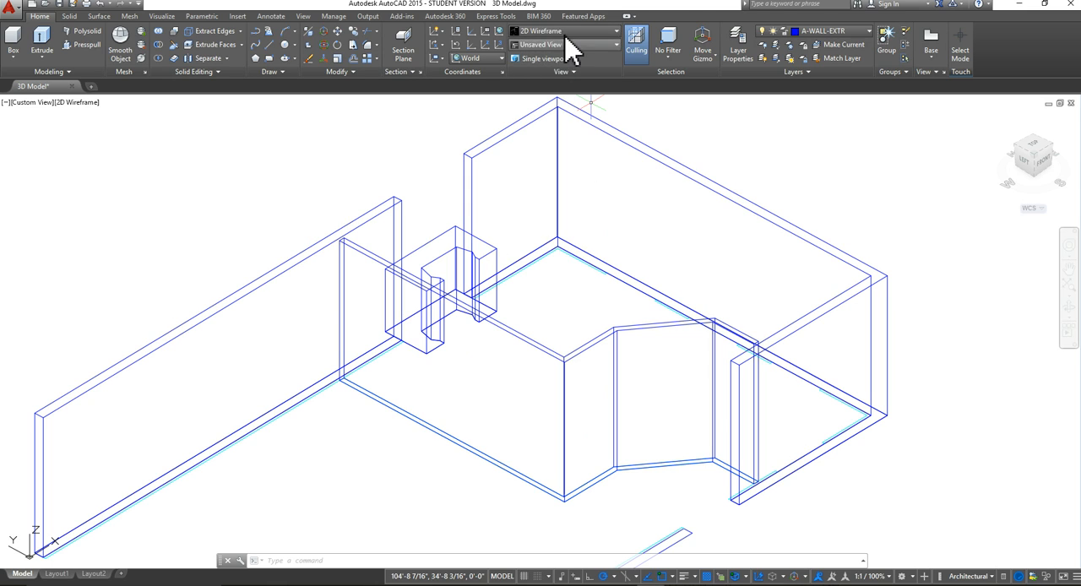
click(617, 31)
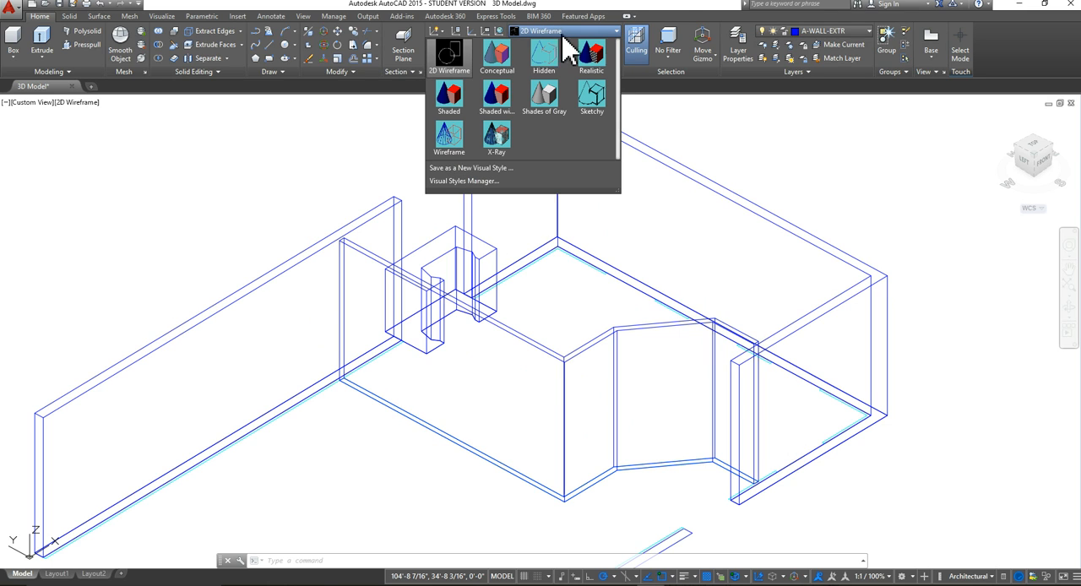
click(498, 59)
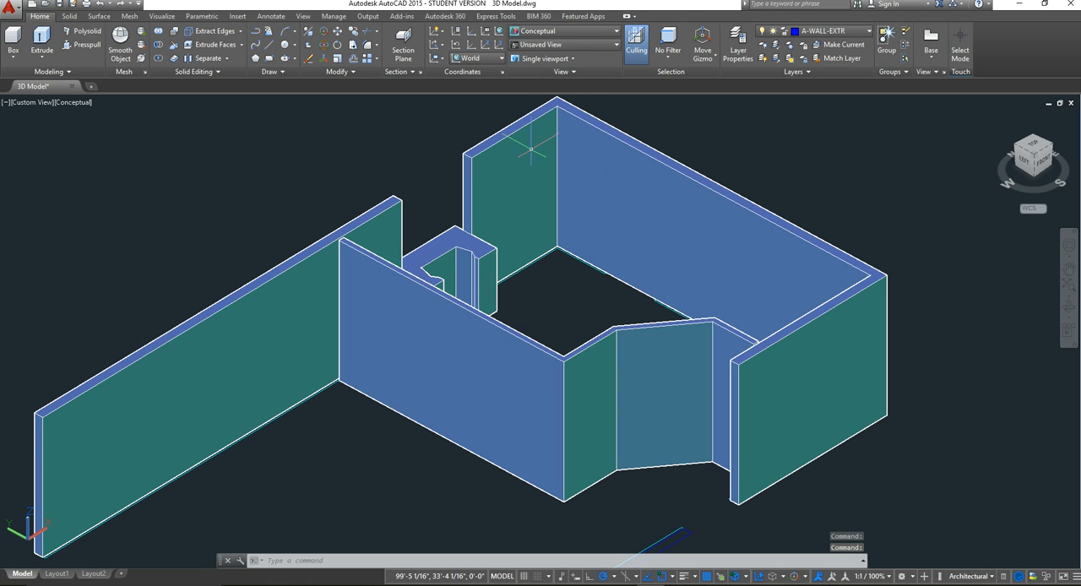
Step: Set the visual style of the model view to 2D Wireframe
mouse_move(593, 355)
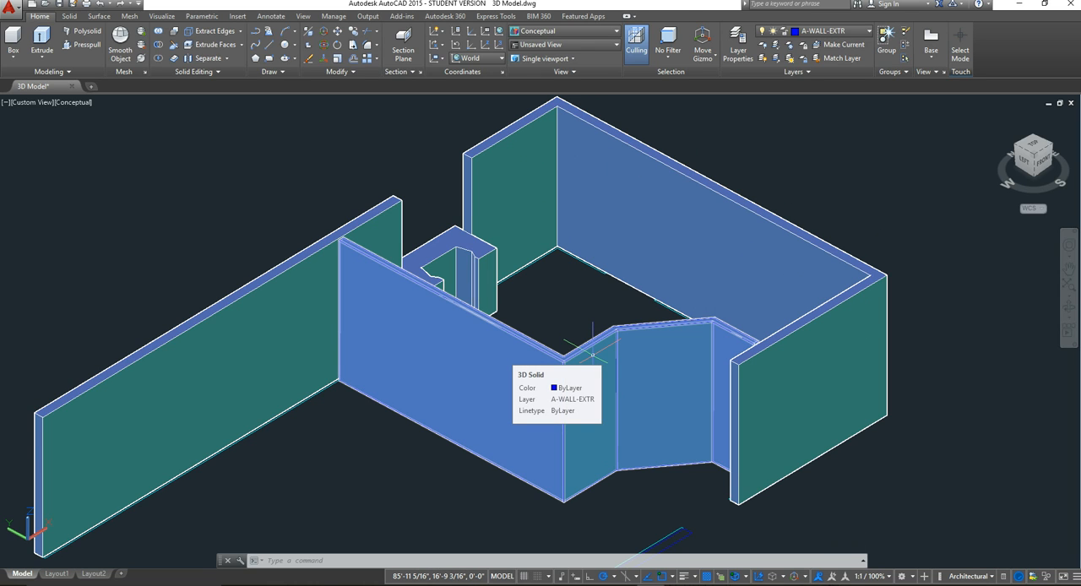
click(76, 104)
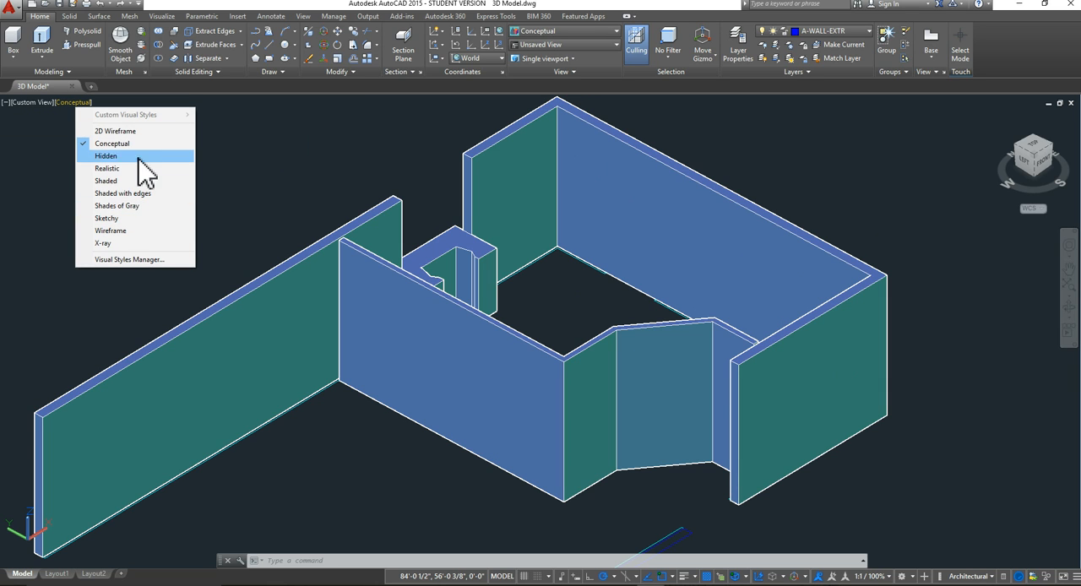
click(133, 132)
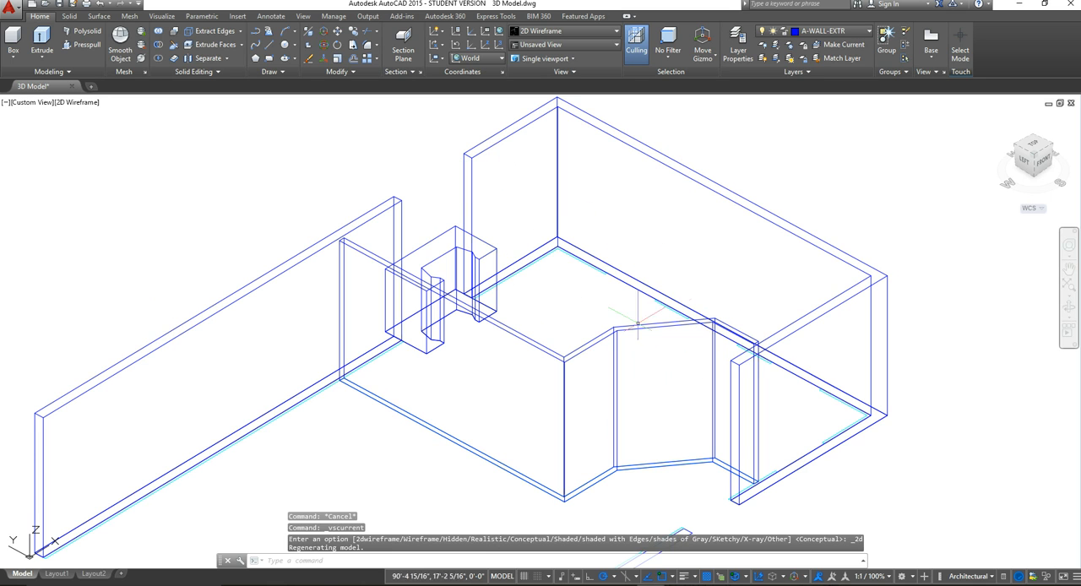
Step: Examine the wireframe walls and fireplace of the end room from different distances
middle_drag(638, 324, 549, 338)
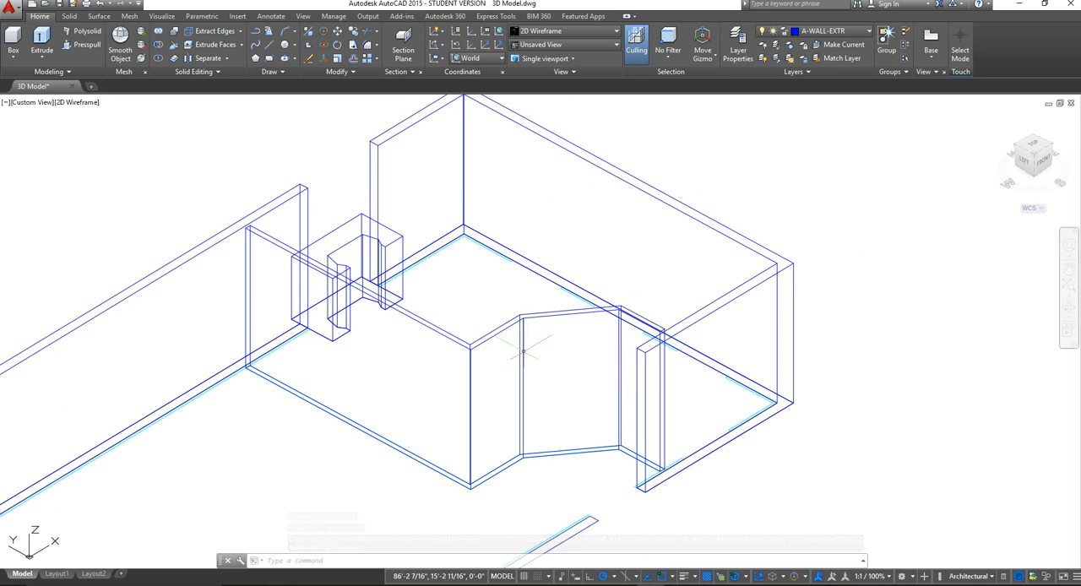
scroll(523, 353, down, 3)
scroll(550, 381, up, 3)
middle_drag(550, 381, 644, 407)
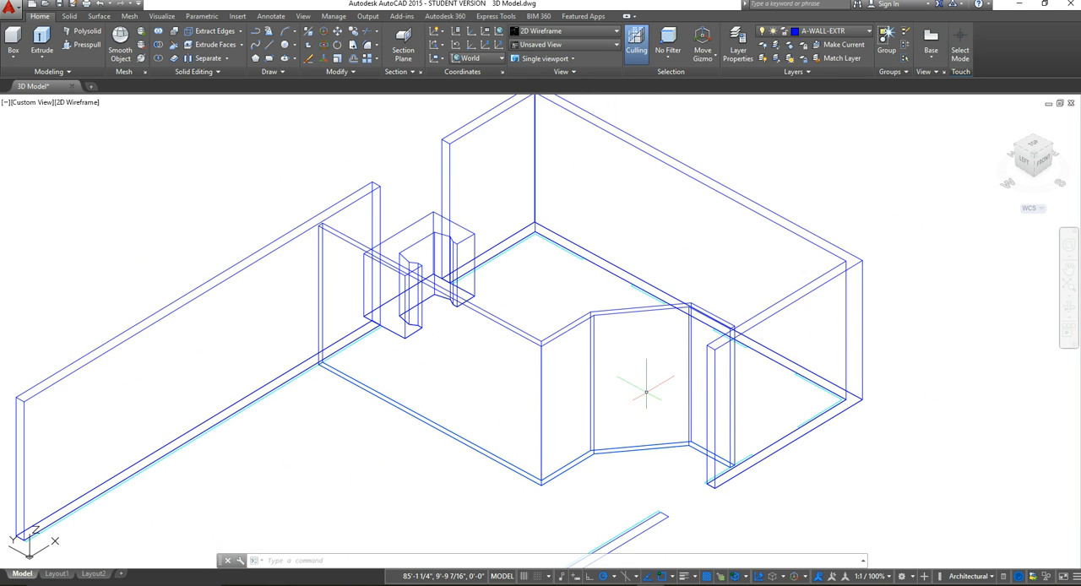
scroll(646, 392, down, 3)
middle_drag(737, 392, 712, 394)
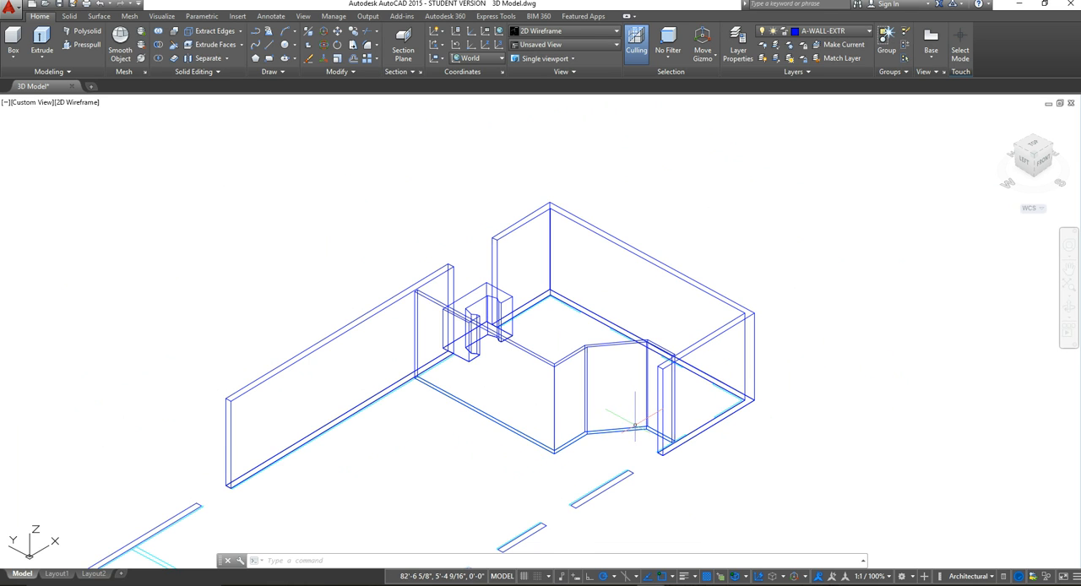
scroll(634, 425, up, 2)
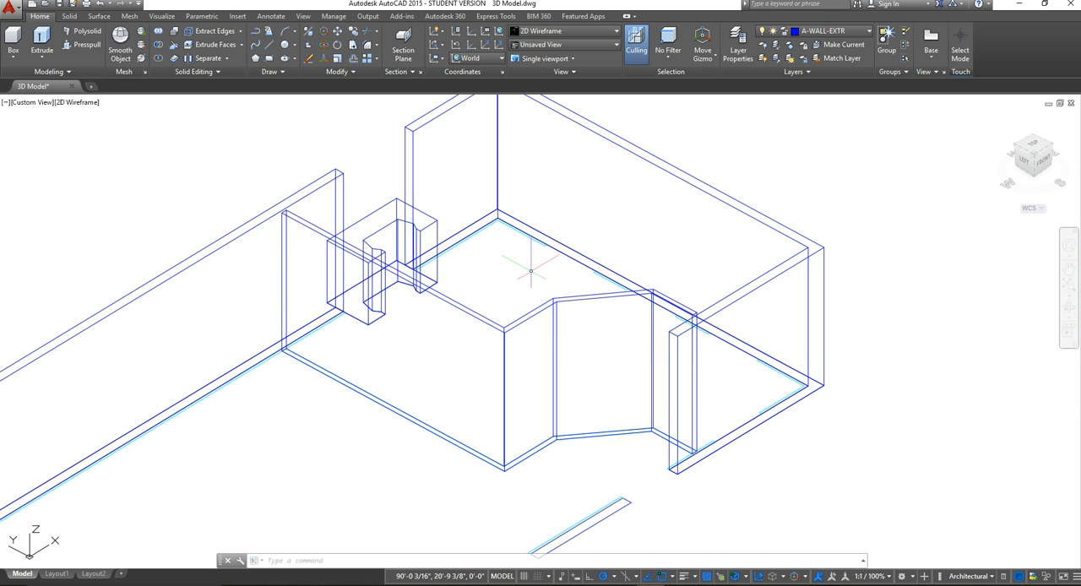
middle_drag(582, 234, 609, 284)
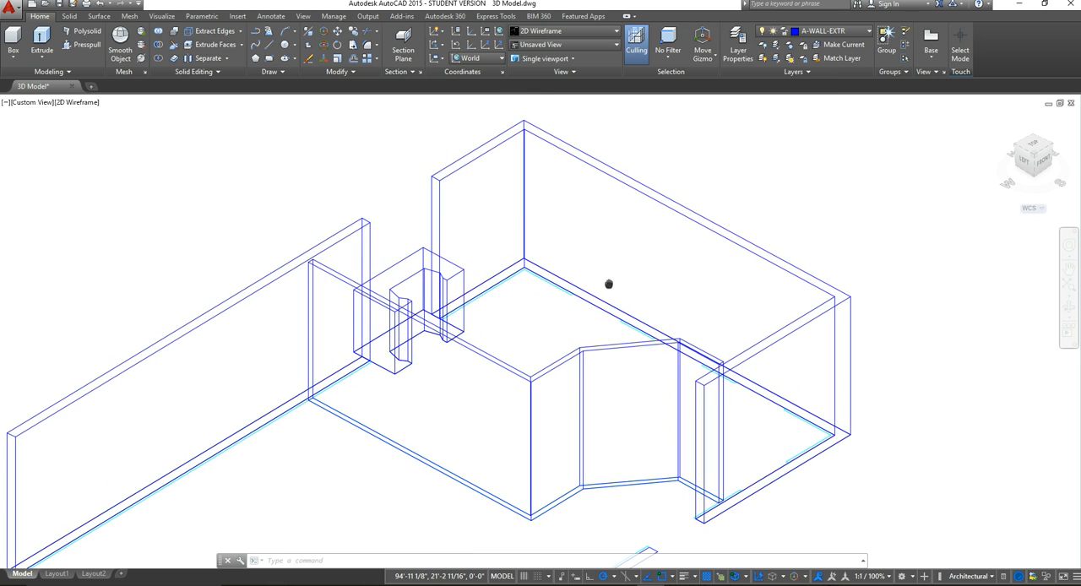
scroll(623, 269, down, 4)
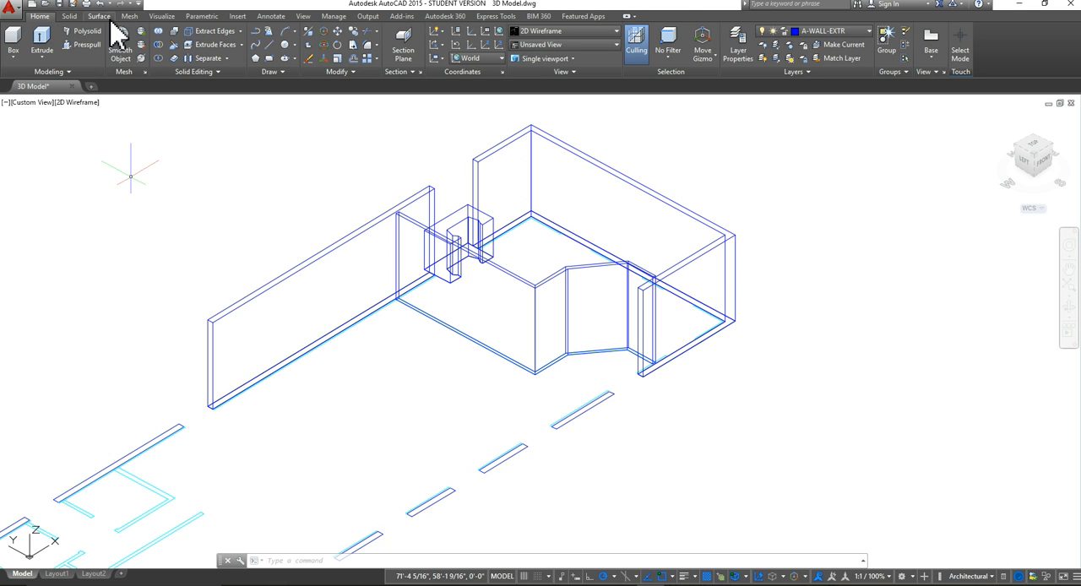
Step: Review the list of preset UCS orientations available for the drawing
click(163, 17)
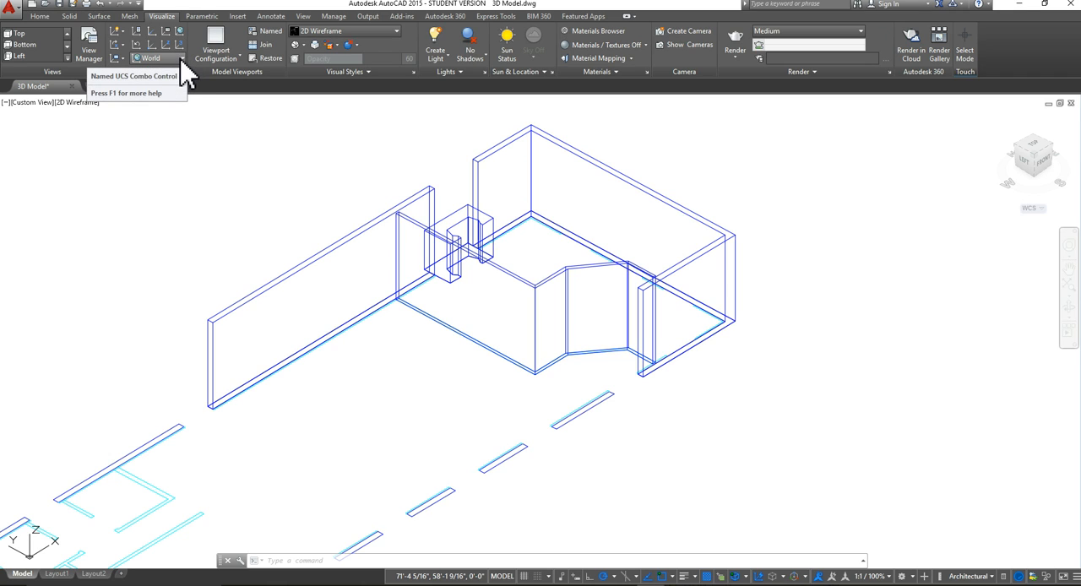
click(180, 59)
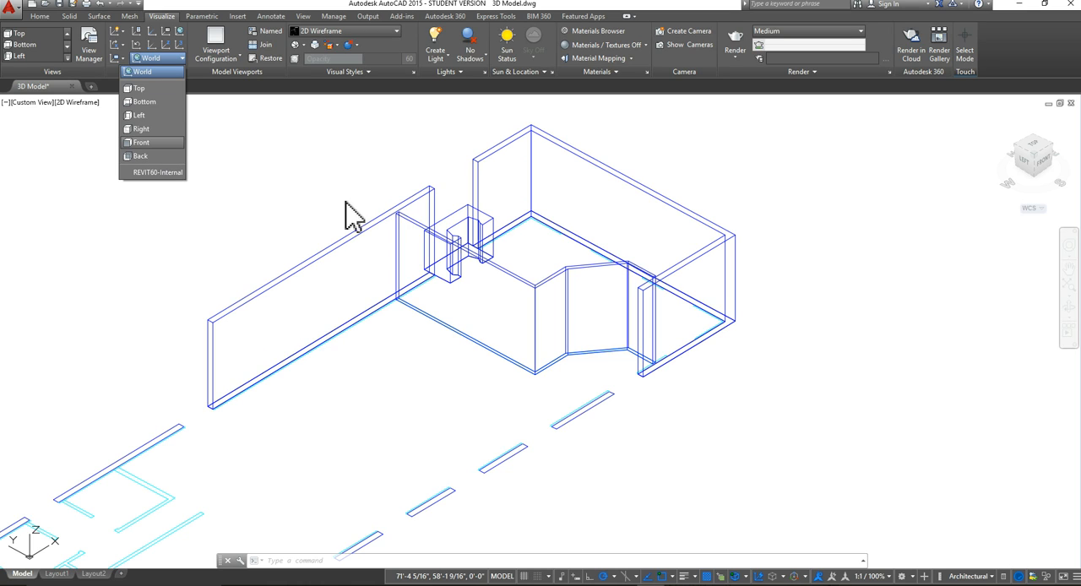
click(148, 216)
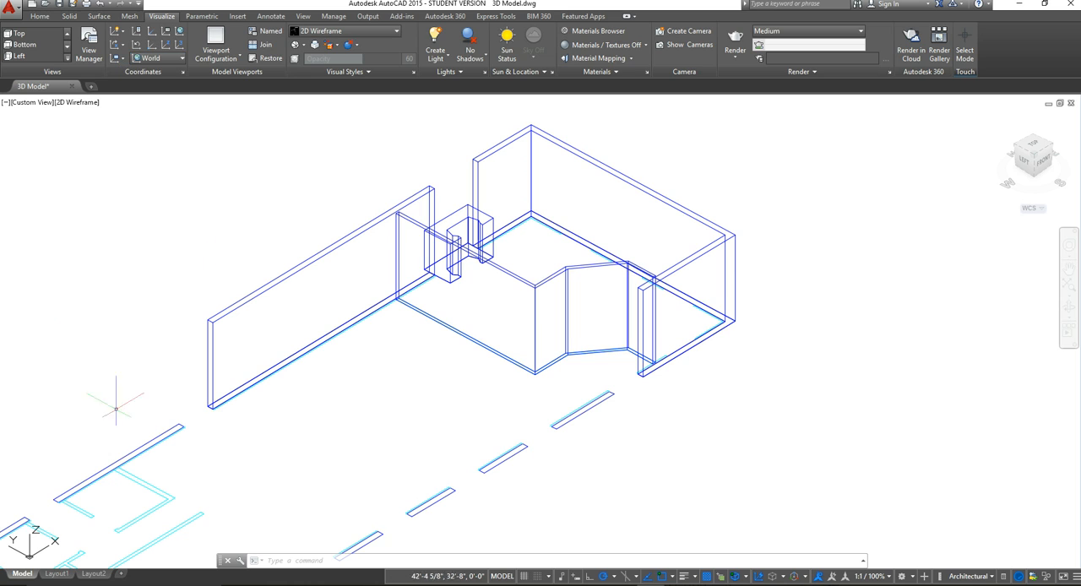
Step: Turn on the A-GLAZ-SILL layer and inspect the window sill lines in the end room's exterior walls
click(40, 16)
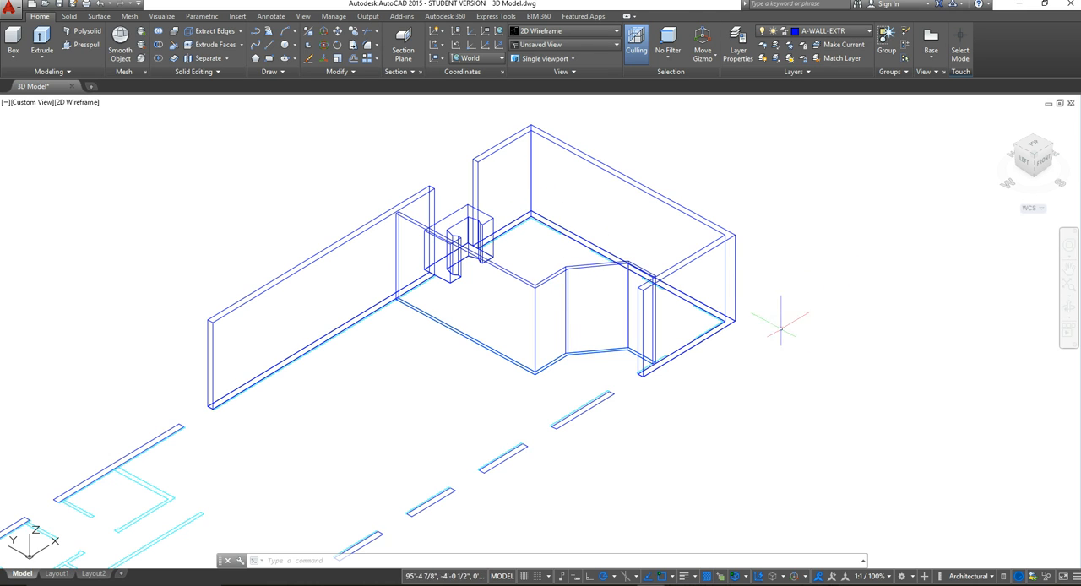
click(870, 30)
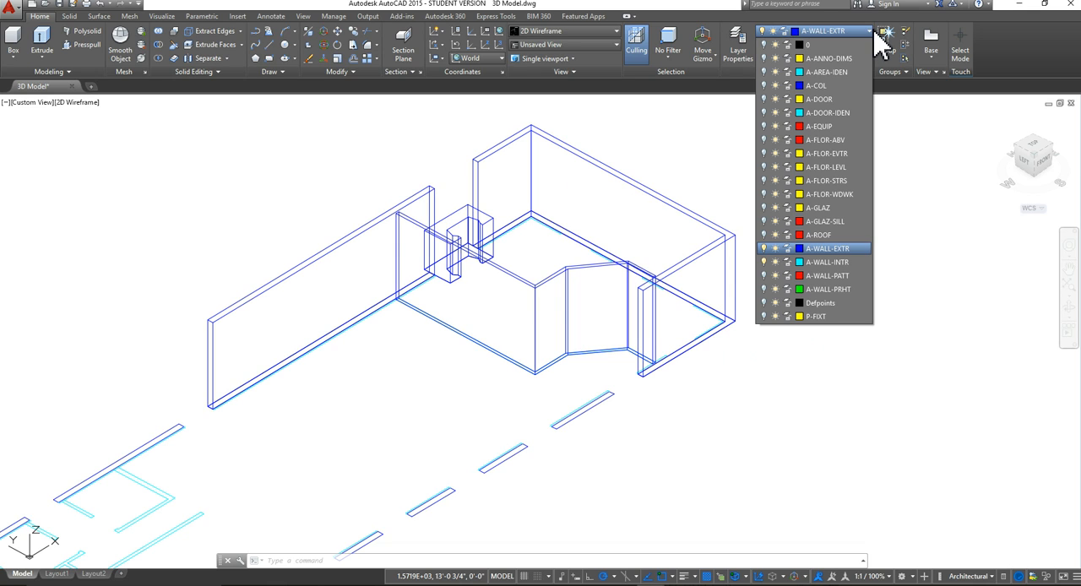
click(765, 221)
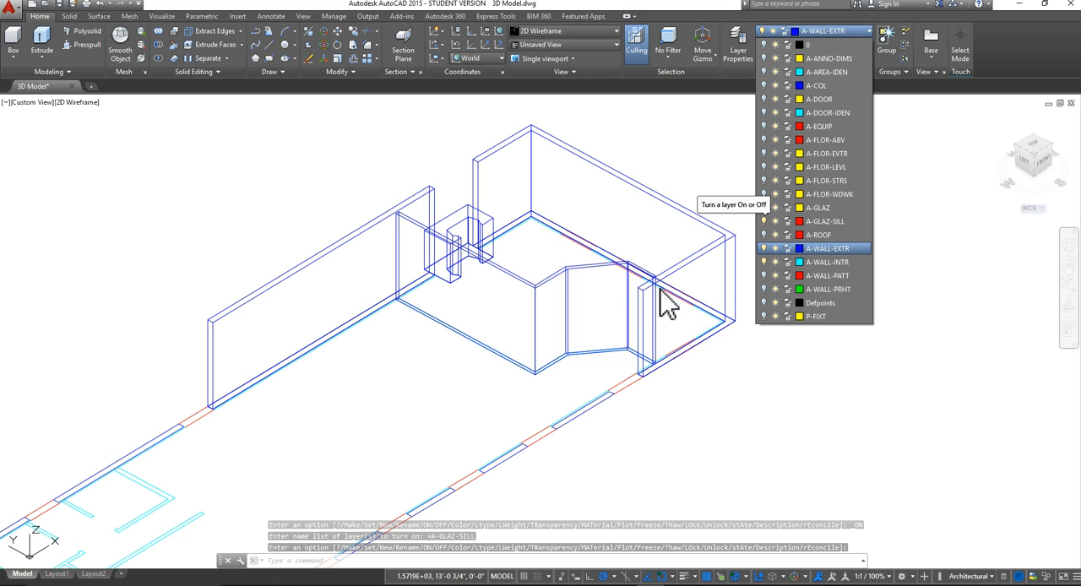
scroll(713, 359, up, 5)
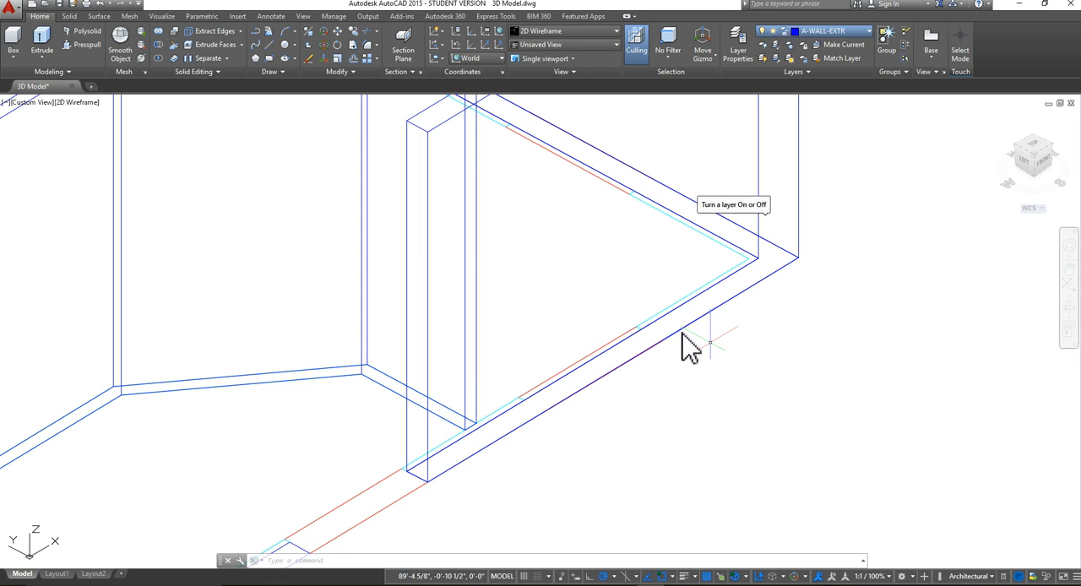
middle_drag(586, 324, 596, 429)
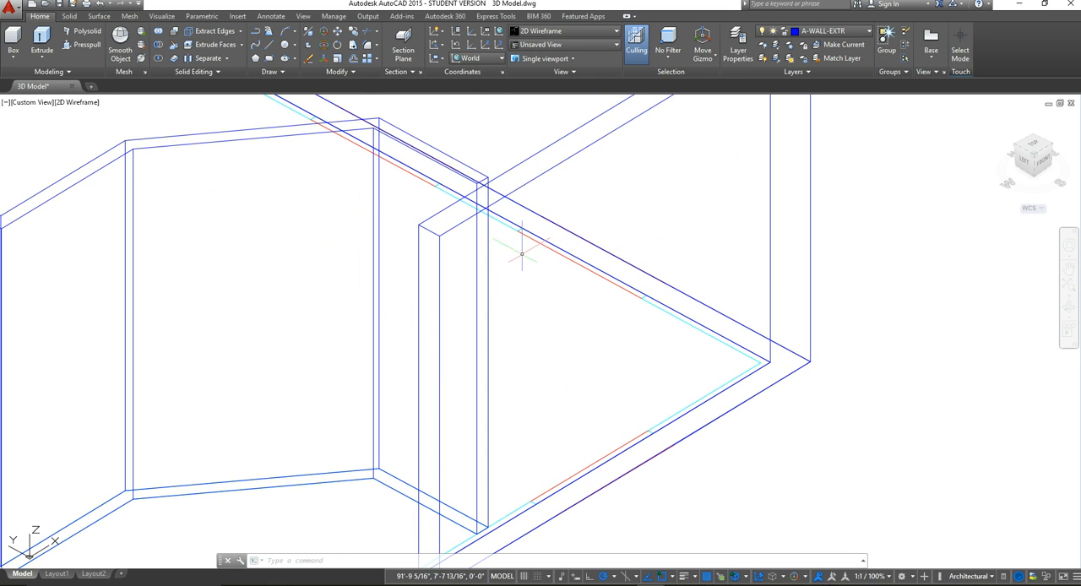
scroll(625, 486, up, 5)
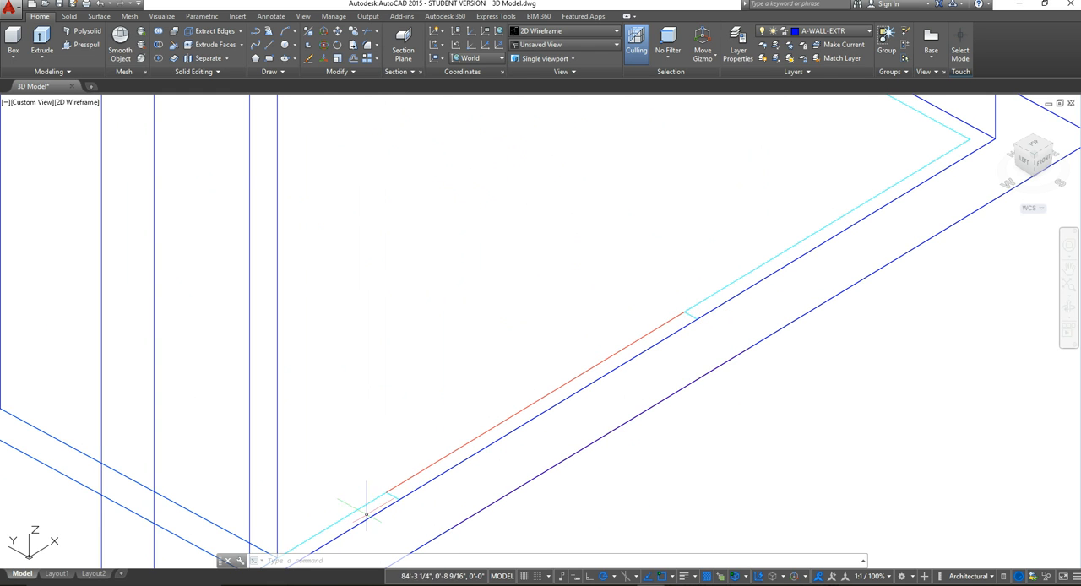
scroll(697, 351, down, 5)
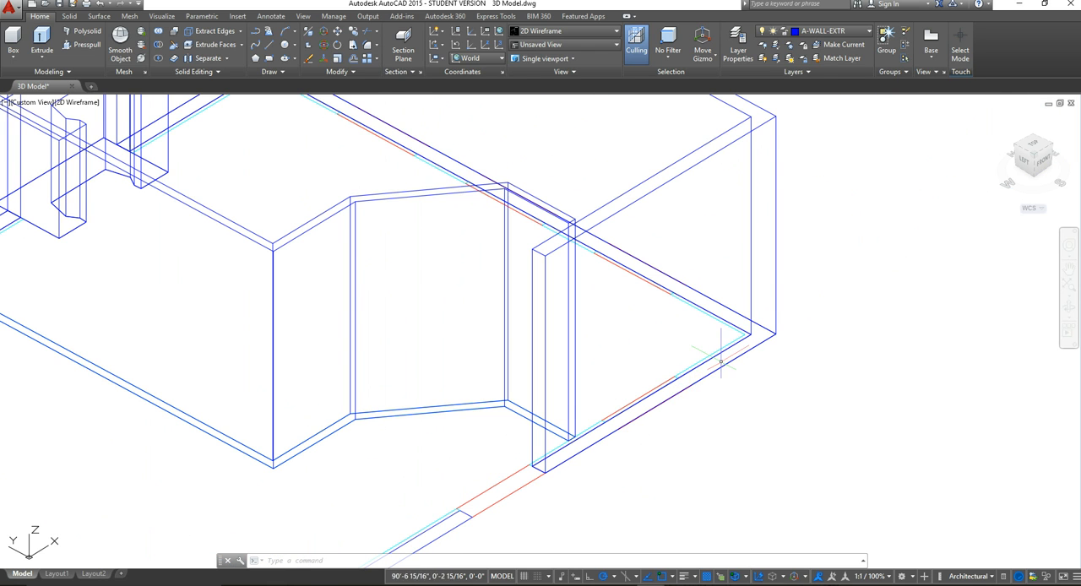
Step: Turn on the A-GLAZ layer and inspect the window frames and panes in the end room's exterior walls
click(809, 31)
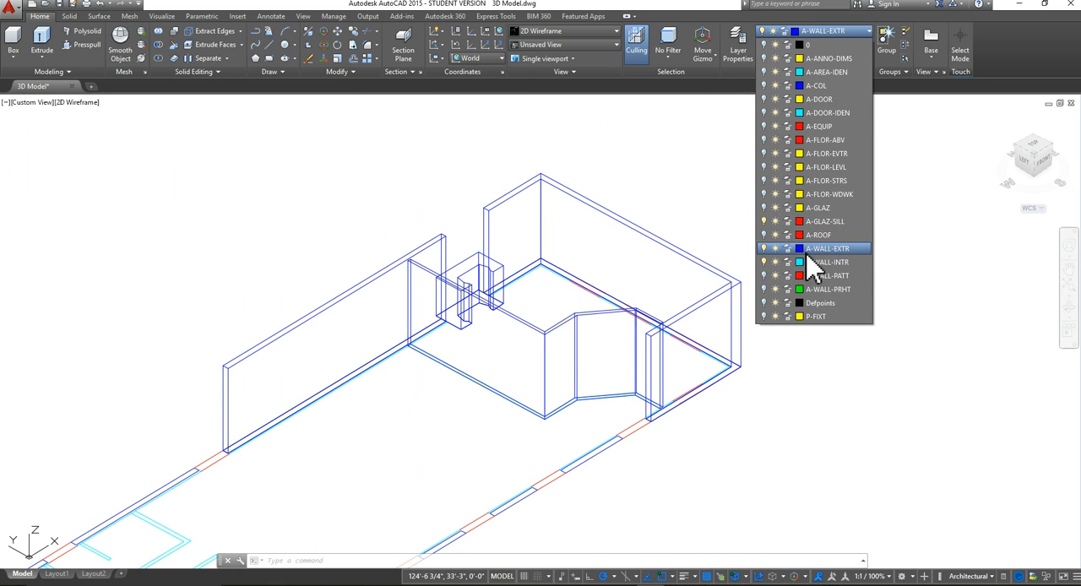
click(766, 207)
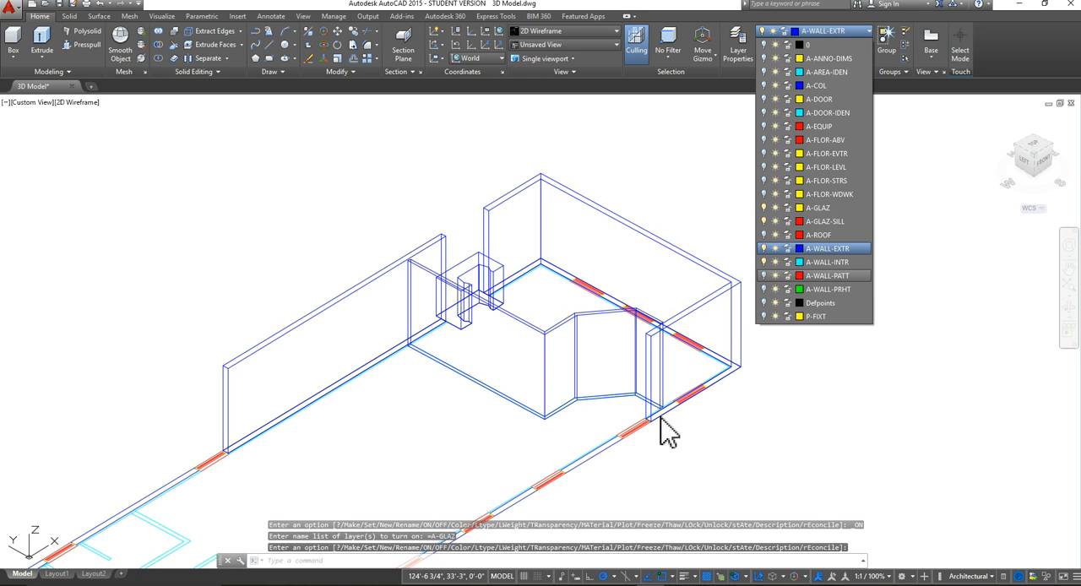
scroll(685, 397, up, 5)
scroll(686, 396, up, 2)
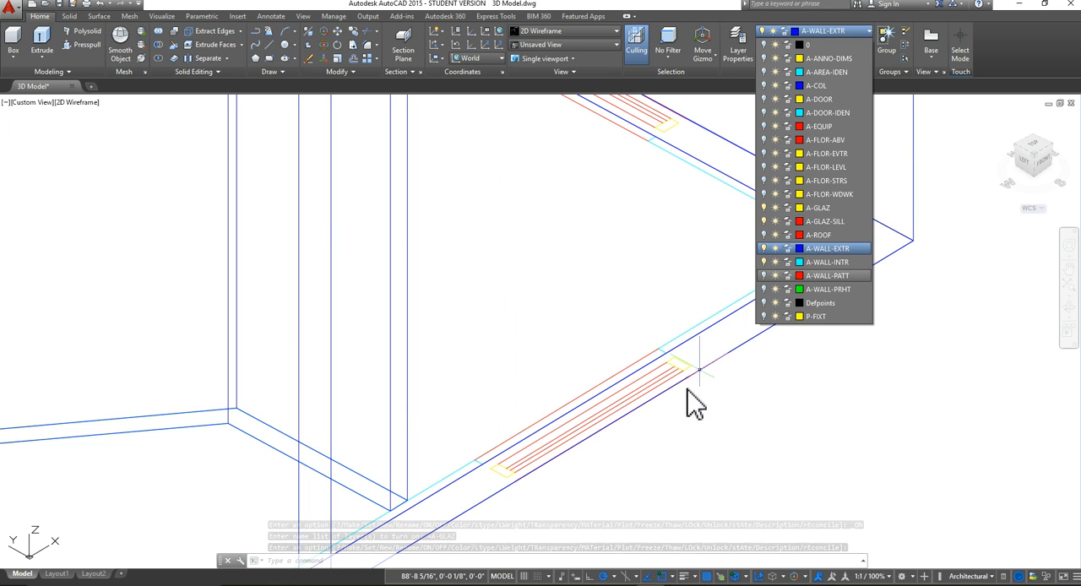
scroll(507, 493, up, 3)
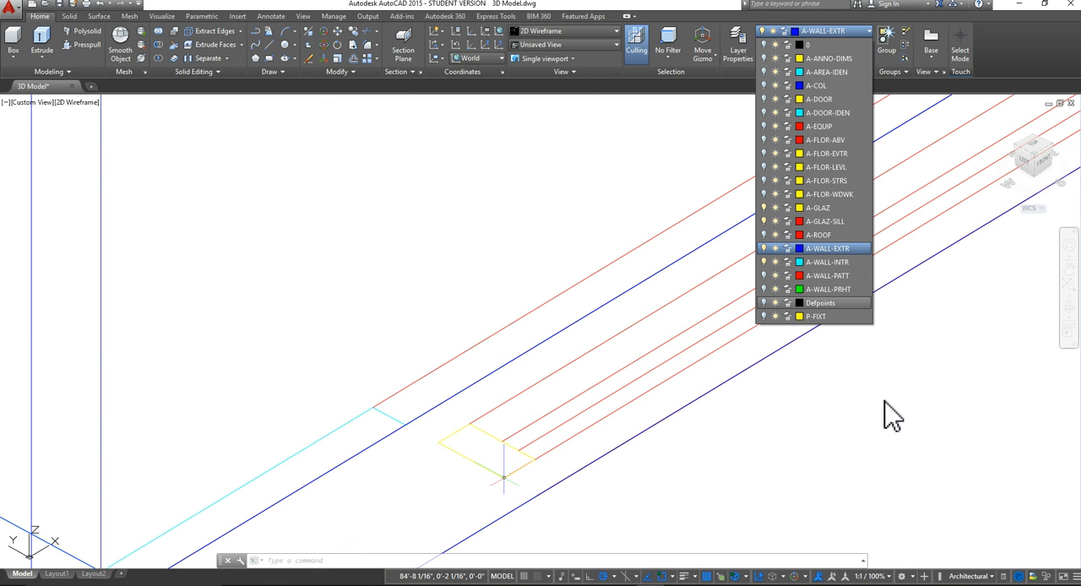
click(884, 354)
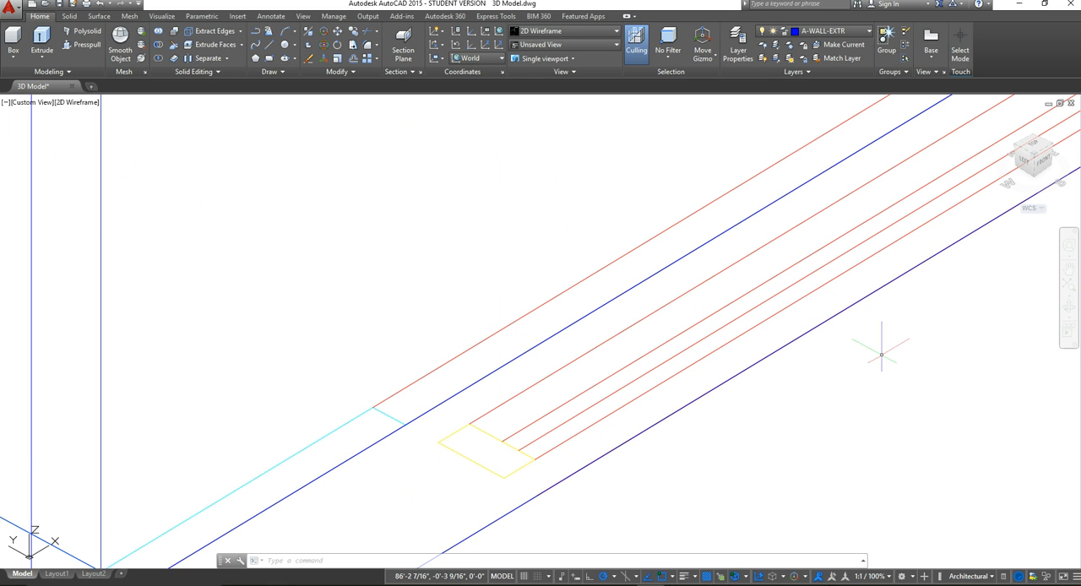
scroll(696, 346, down, 3)
scroll(697, 346, down, 5)
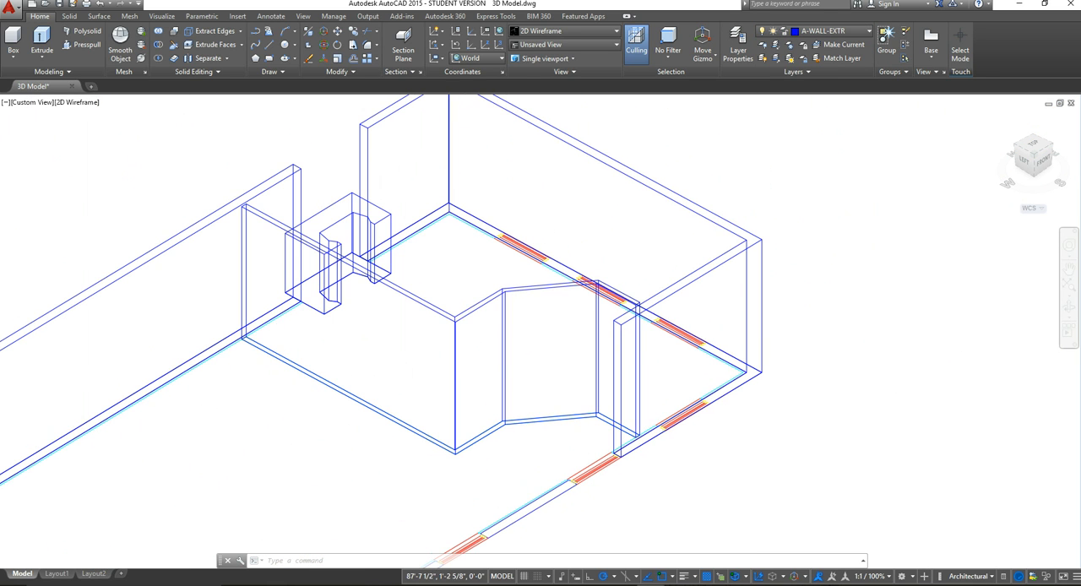
middle_drag(560, 418, 523, 381)
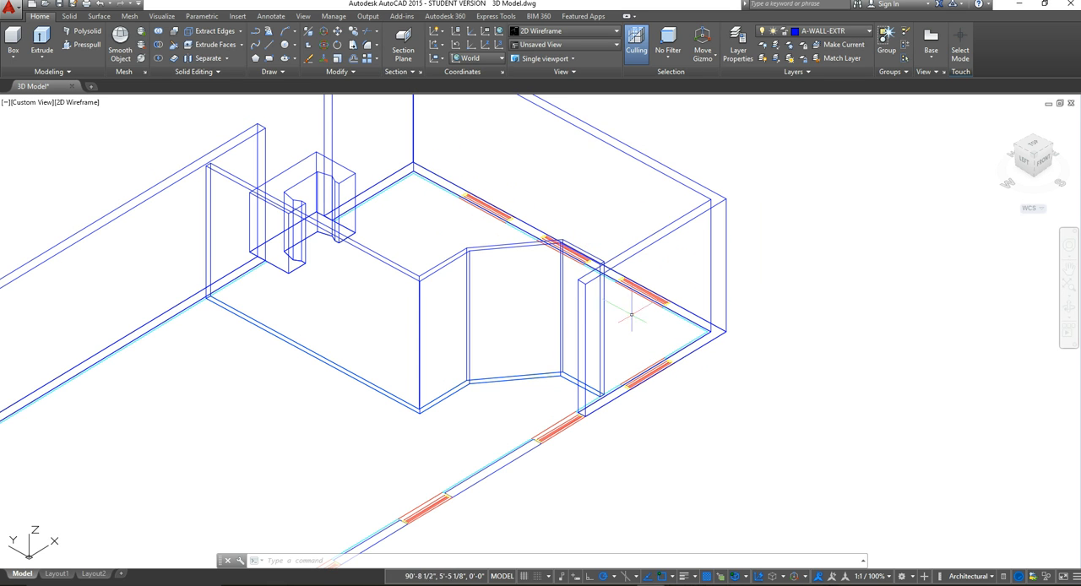
scroll(624, 314, down, 2)
middle_drag(631, 318, 631, 388)
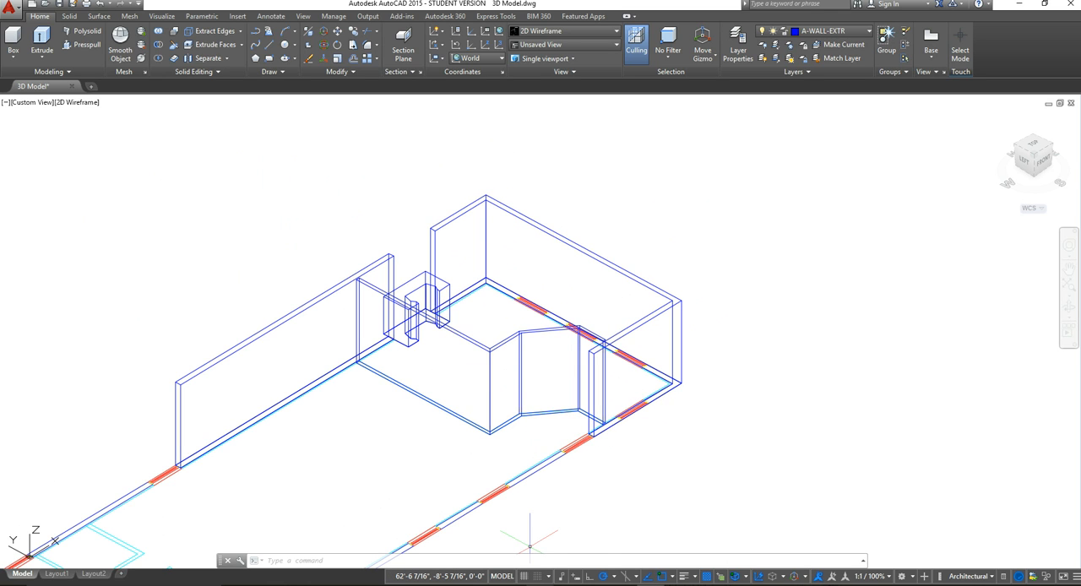
Step: Switch to the Doors & Windows document in Word and enlarge it to 190% to read the door and window heights
mouse_move(540, 585)
click(538, 545)
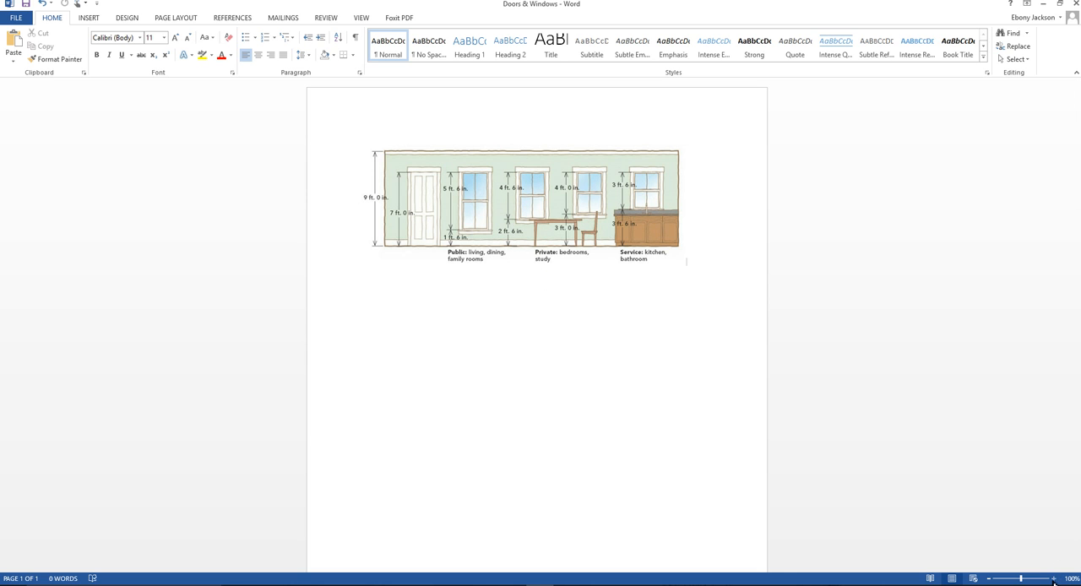
click(1053, 578)
click(1053, 579)
click(1053, 579)
click(1053, 578)
click(1053, 578)
click(1053, 579)
click(1053, 578)
click(1054, 578)
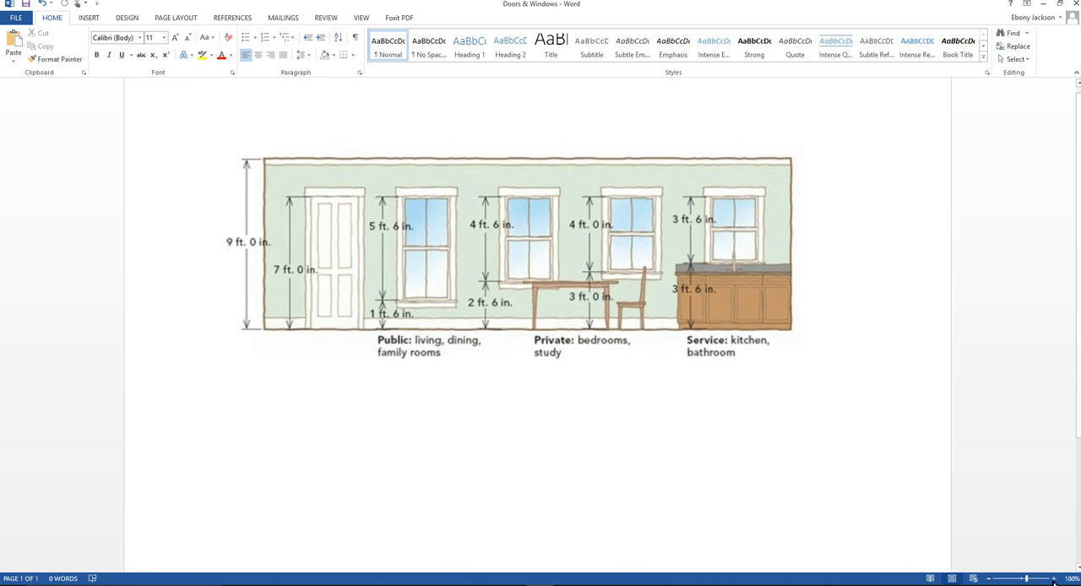
click(1053, 578)
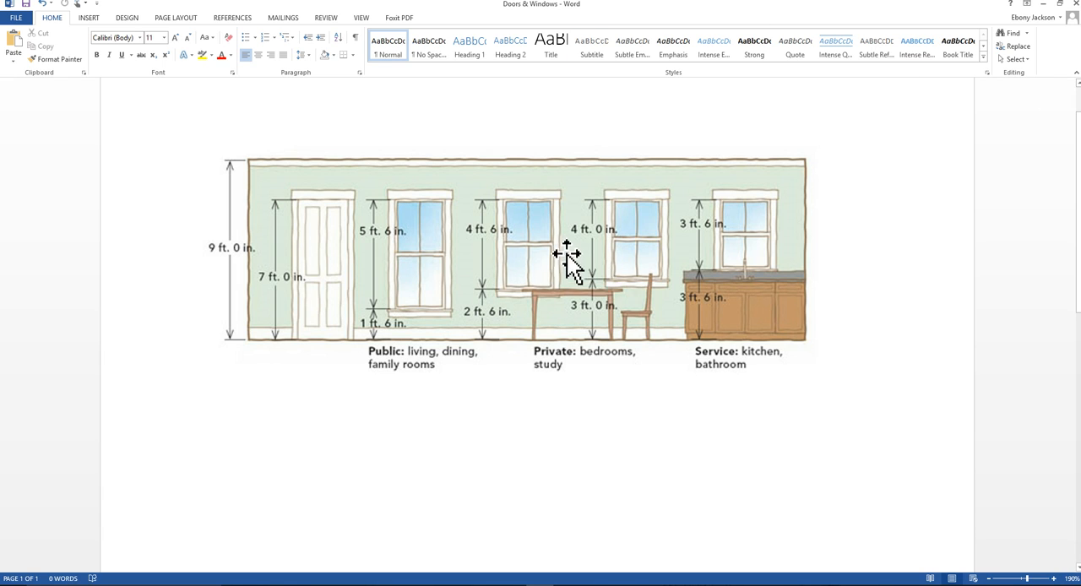
Step: Return to the 3D Model drawing in AutoCAD and set the UCS to the preset Front orientation
click(1046, 4)
scroll(627, 414, up, 5)
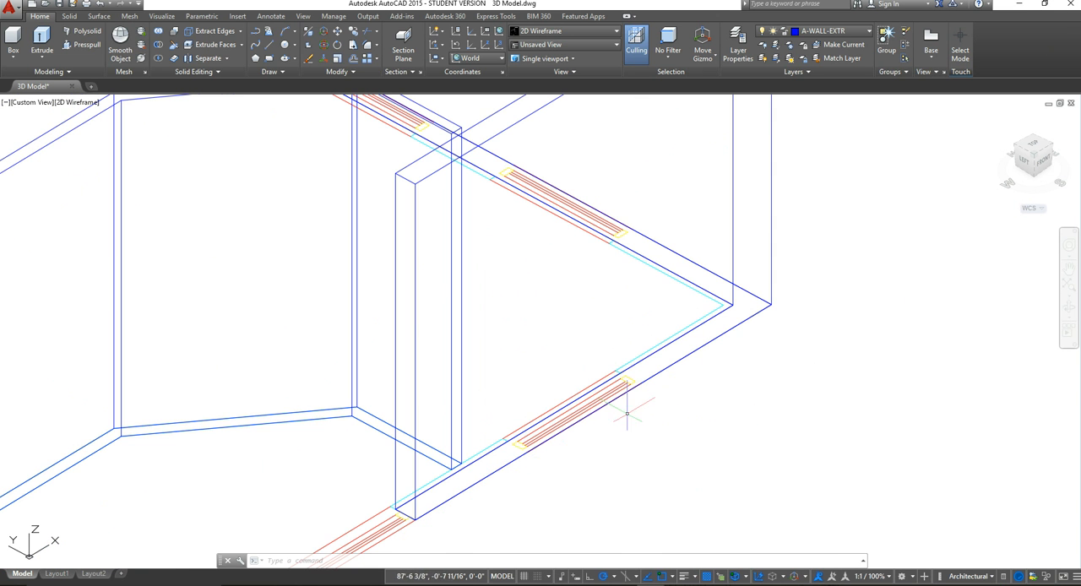
scroll(568, 431, up, 2)
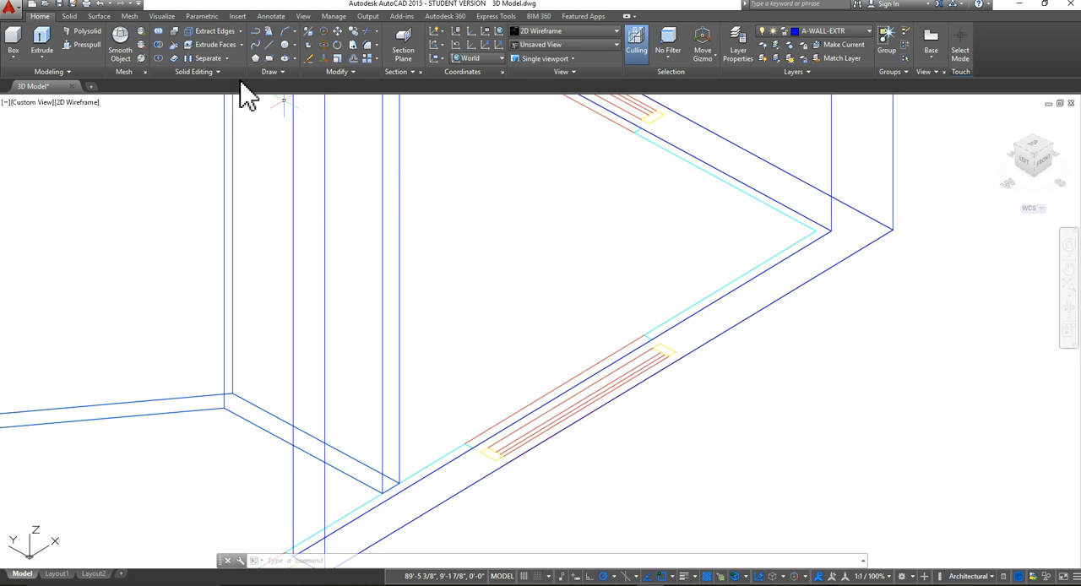
click(160, 17)
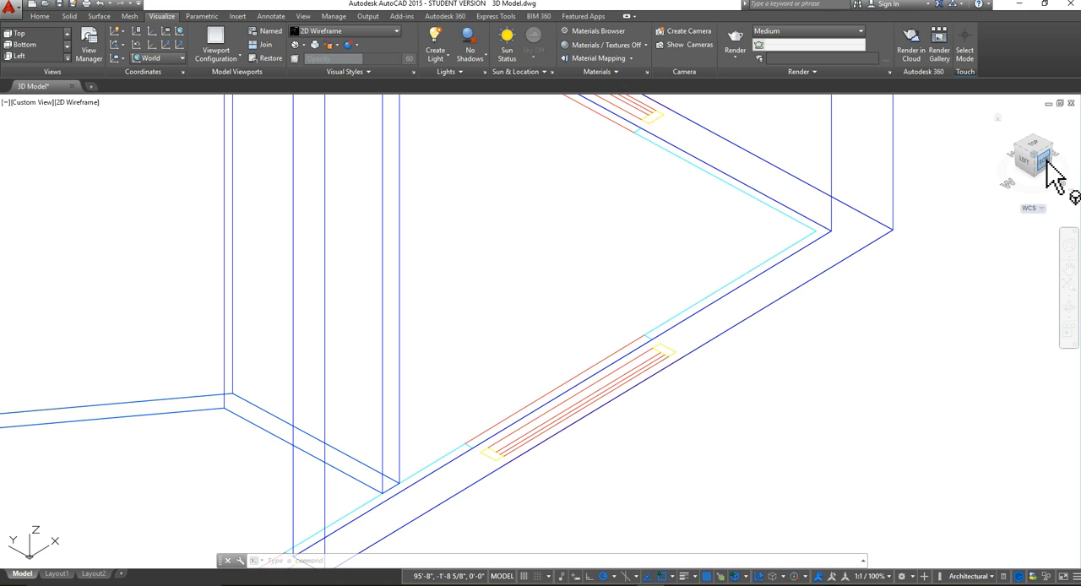
click(183, 58)
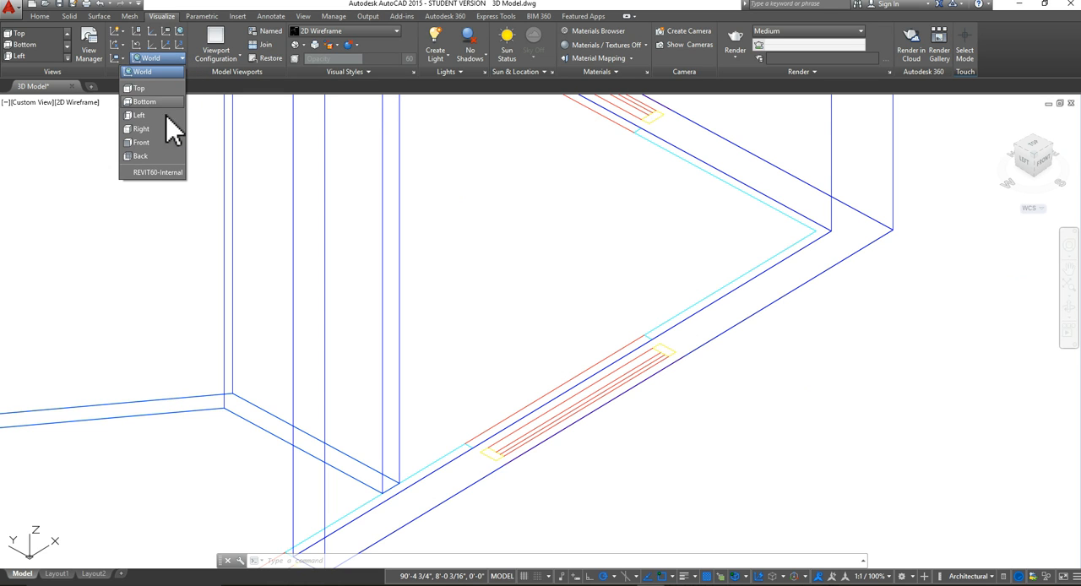
click(146, 144)
scroll(571, 292, down, 4)
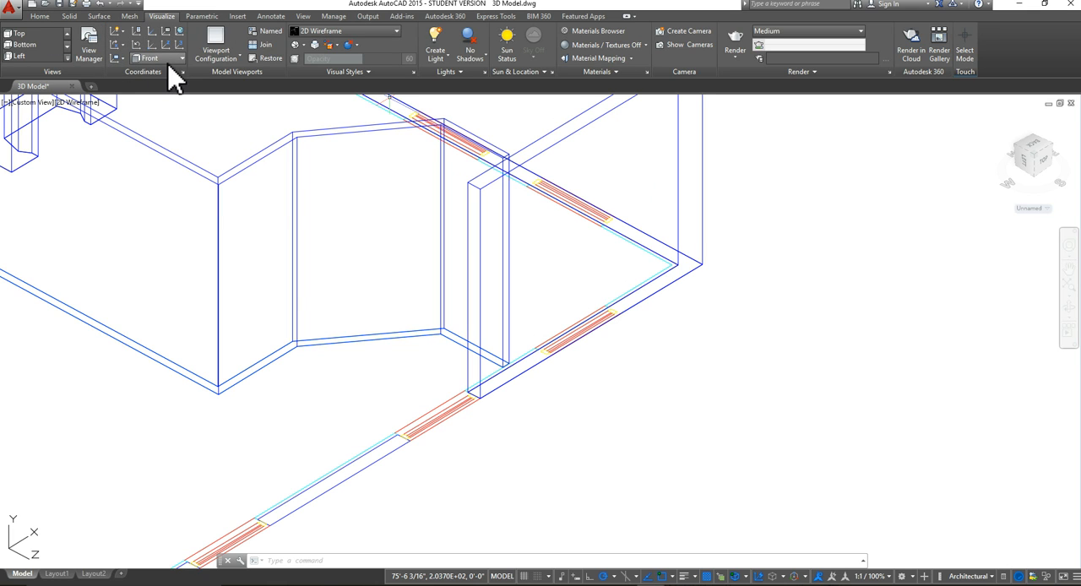
click(40, 16)
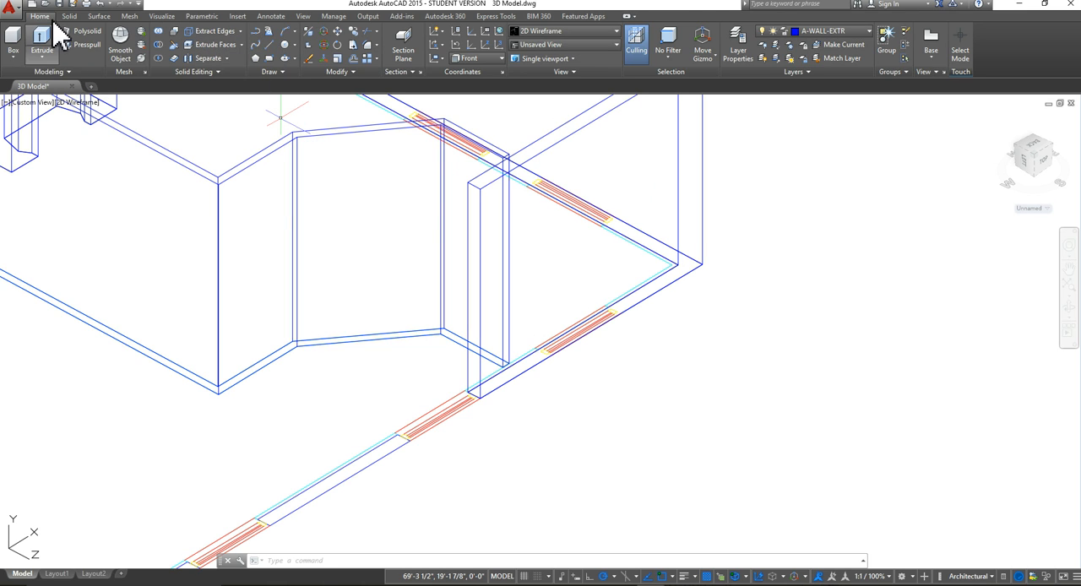
click(269, 45)
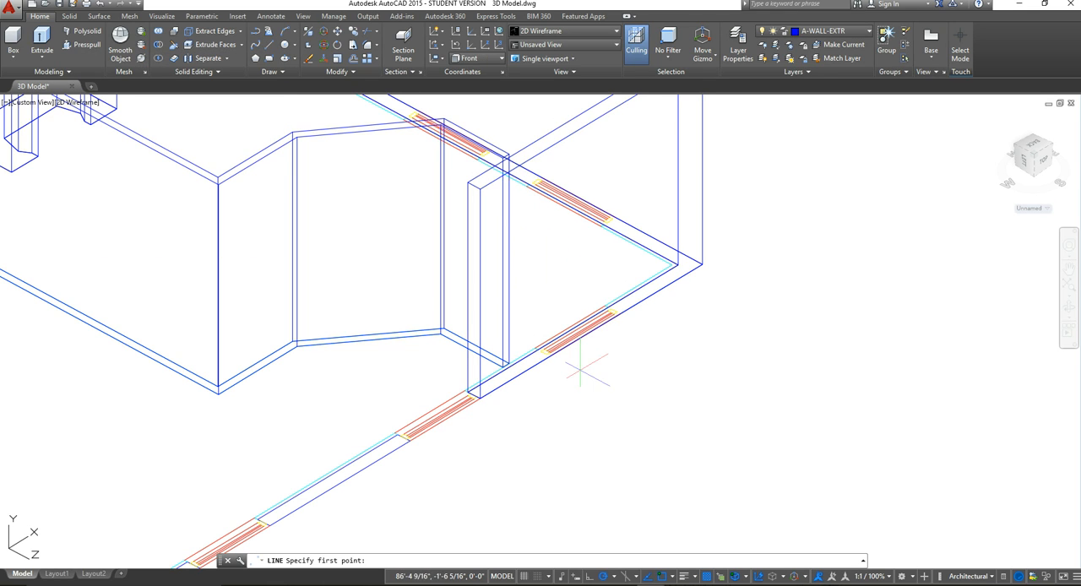
scroll(556, 353, up, 2)
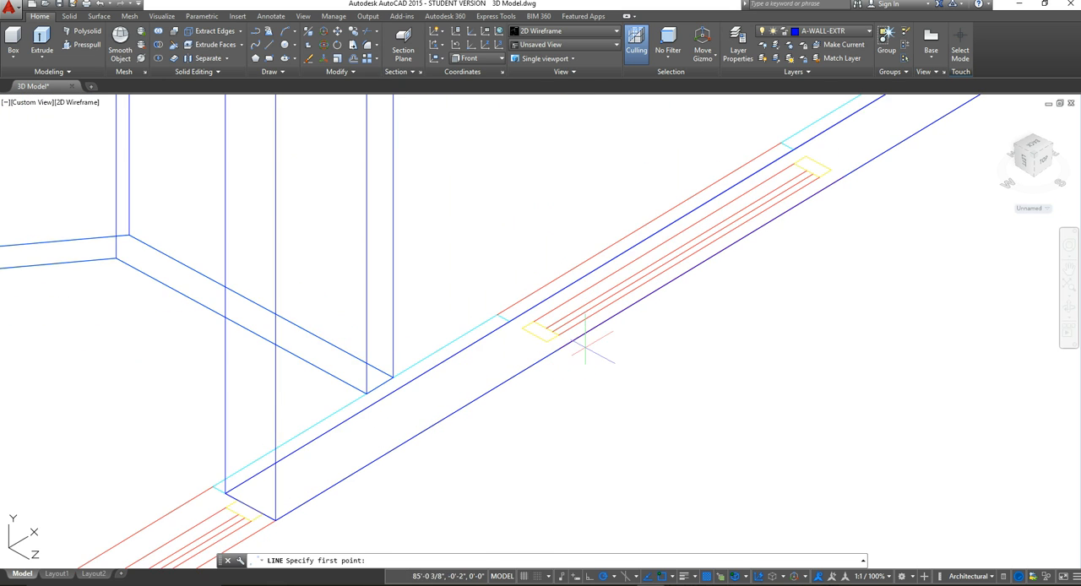
scroll(576, 345, up, 2)
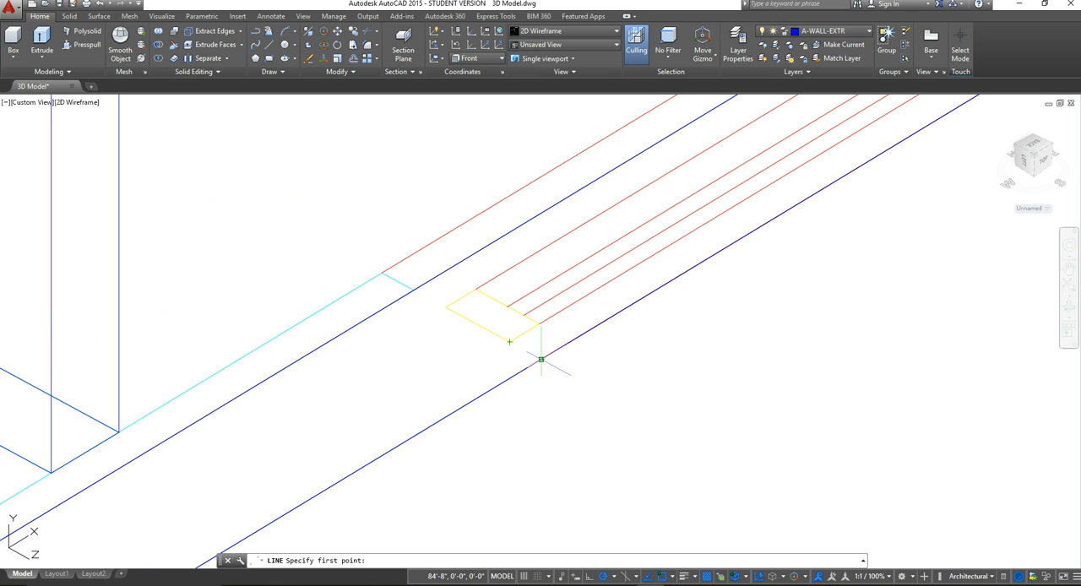
click(540, 359)
scroll(545, 224, down, 4)
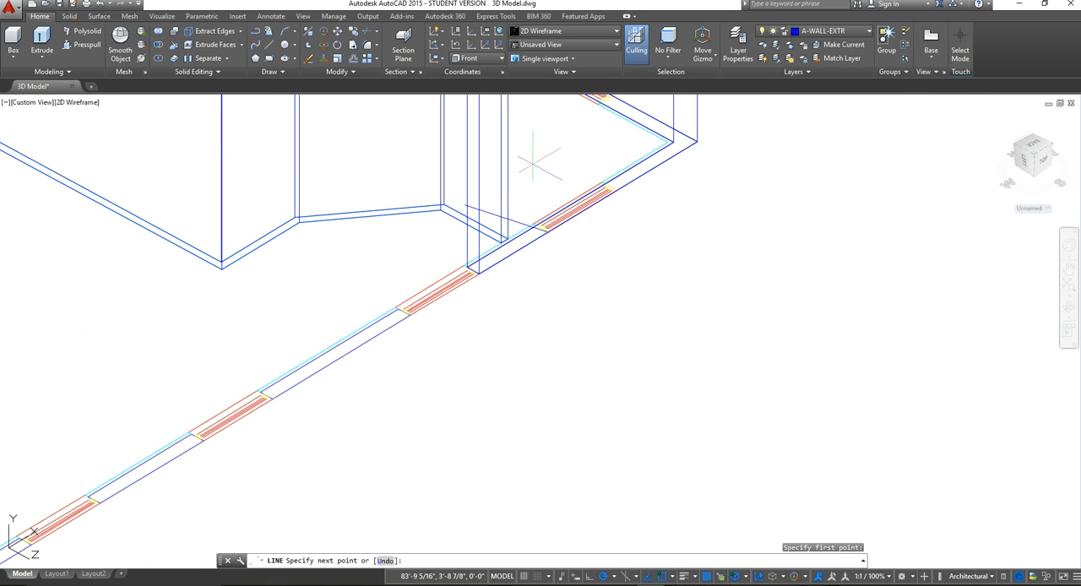
scroll(604, 157, down, 3)
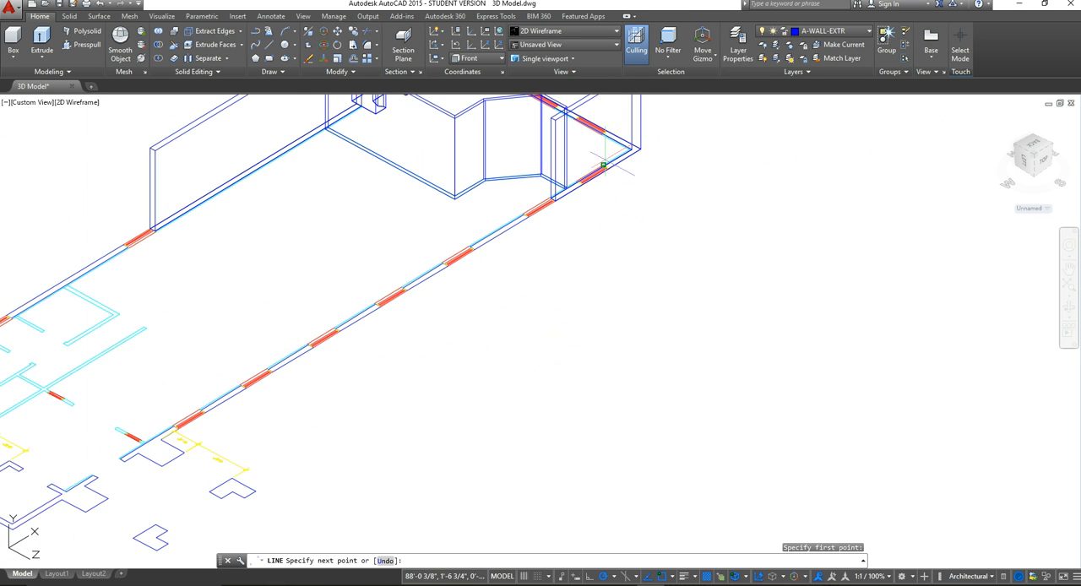
scroll(558, 313, up, 5)
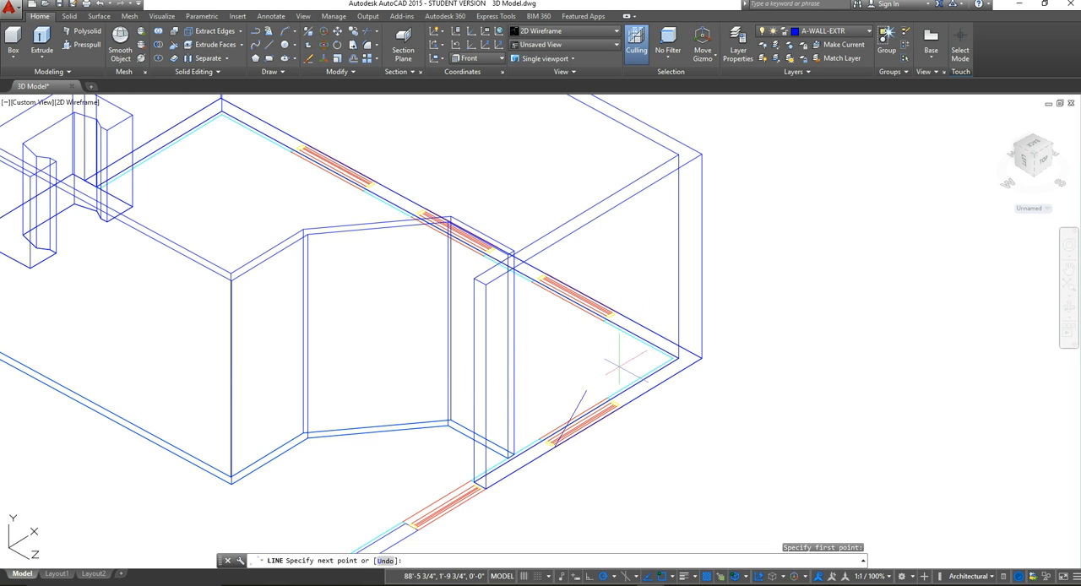
click(575, 297)
key(Escape)
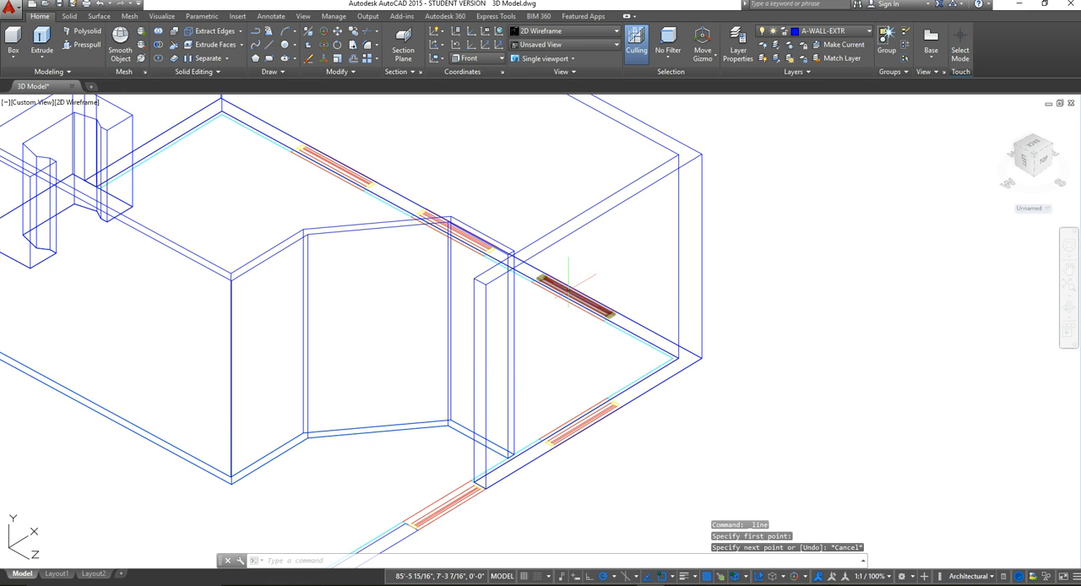
Step: Set the UCS back to World
click(163, 17)
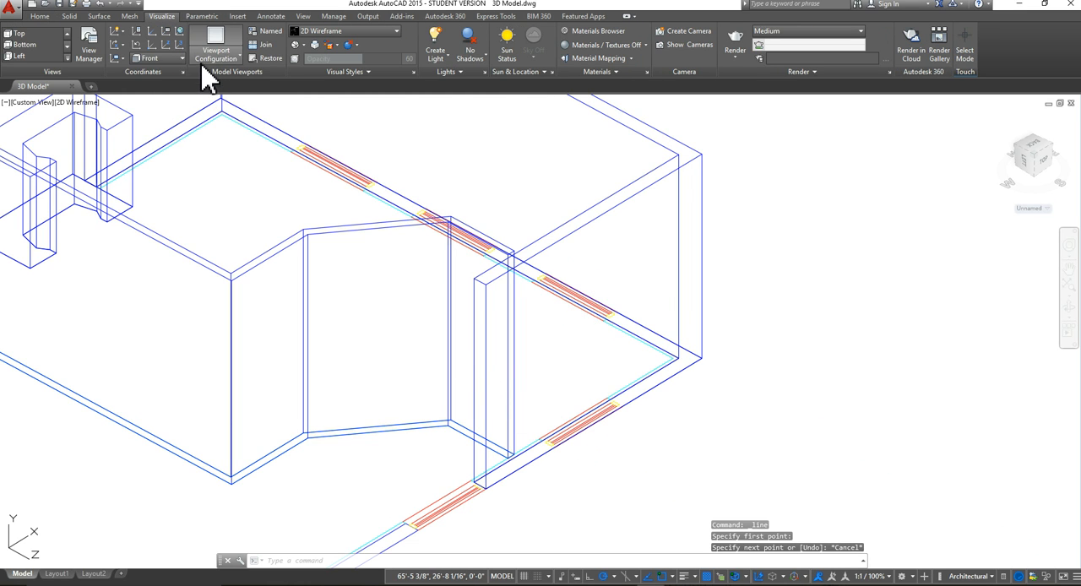
click(180, 57)
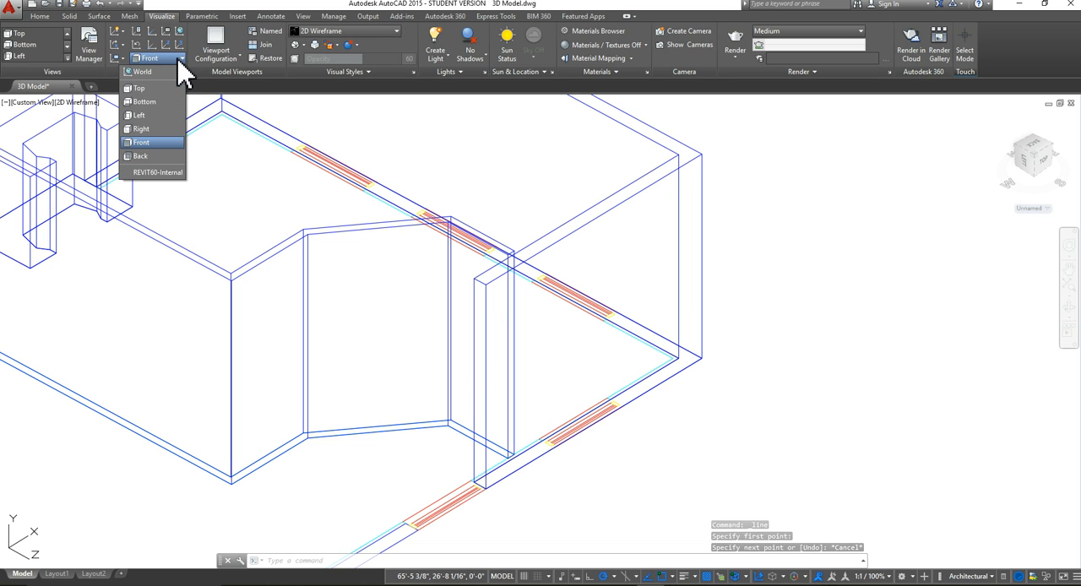
click(174, 77)
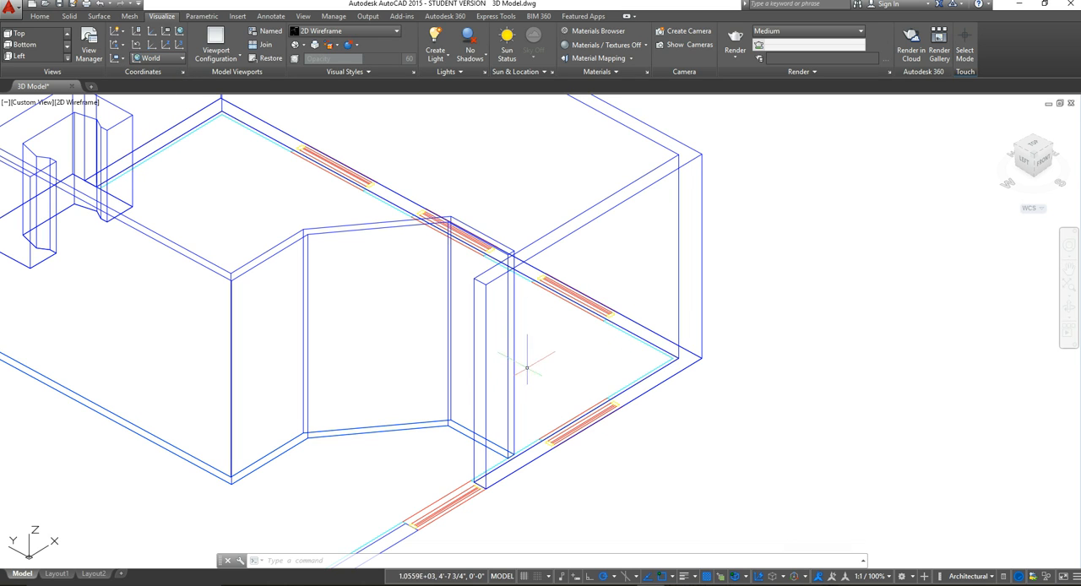
Step: Draw a vertical 2'6" line up from the near end of the front window on the end room wall's outer edge
click(40, 17)
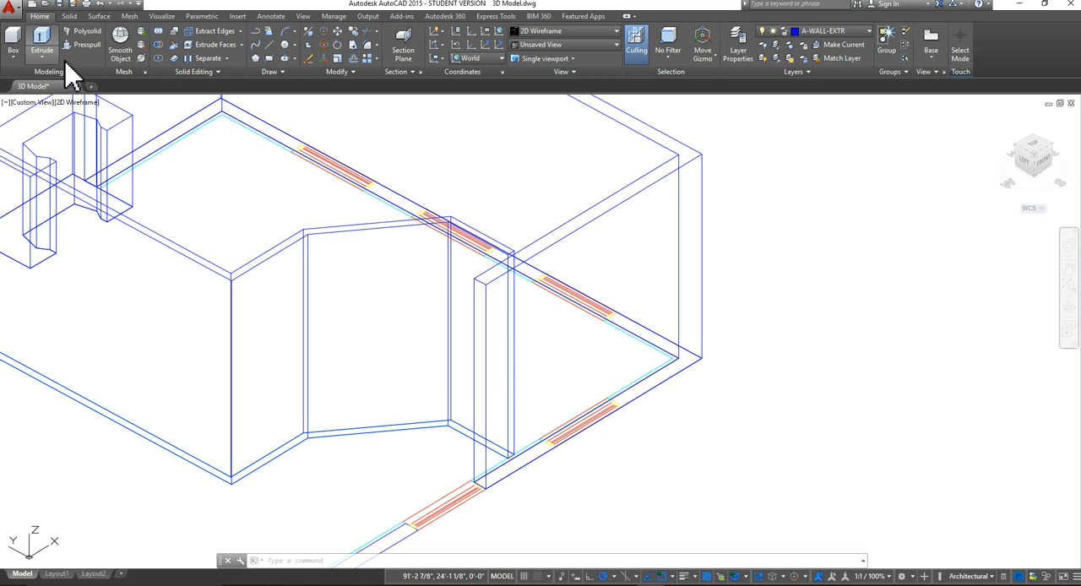
click(271, 47)
scroll(560, 446, up, 6)
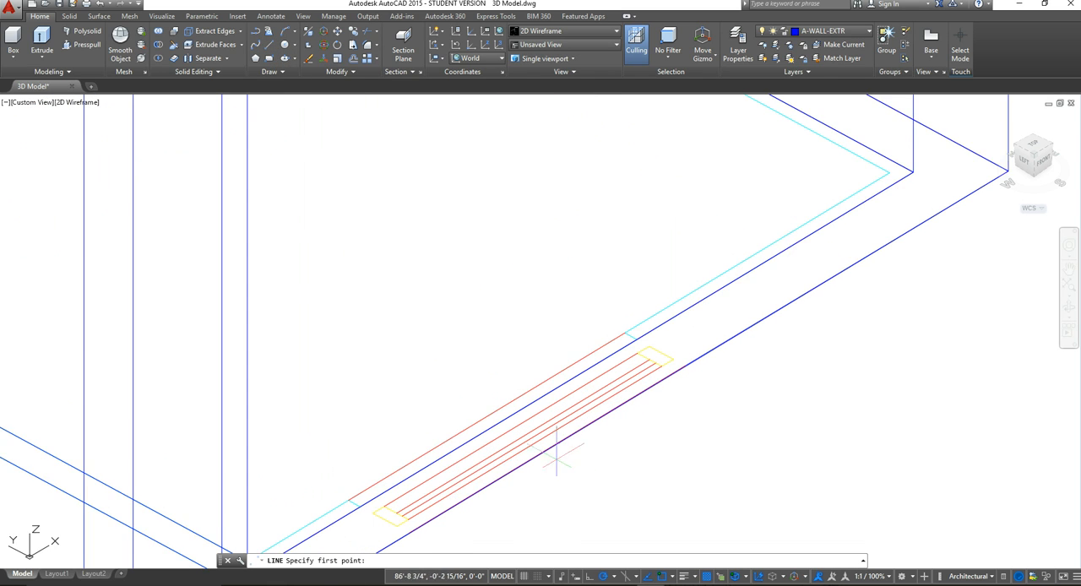
scroll(566, 321, down, 3)
scroll(544, 338, up, 4)
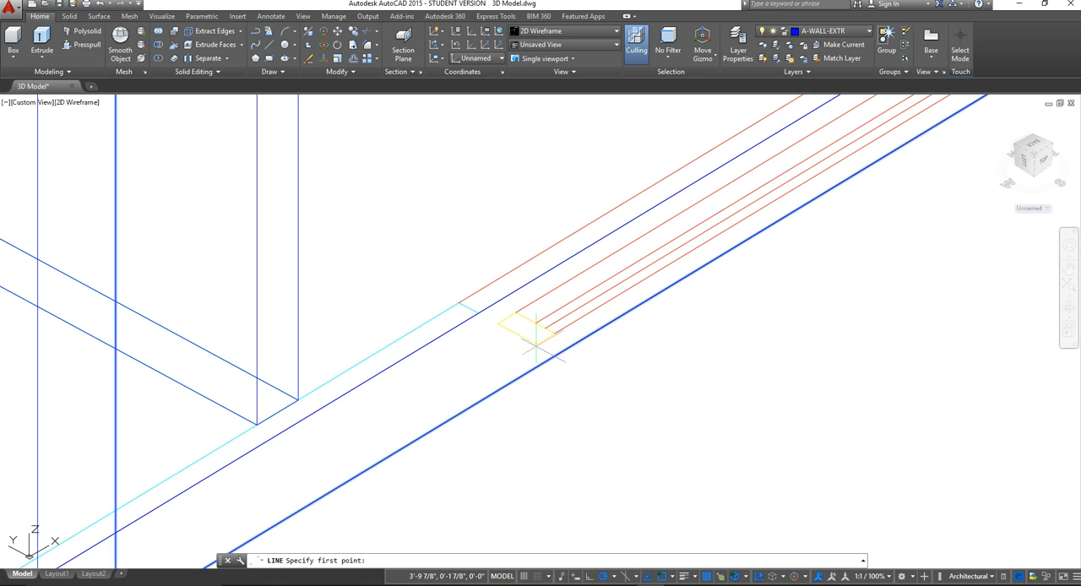
scroll(558, 353, up, 5)
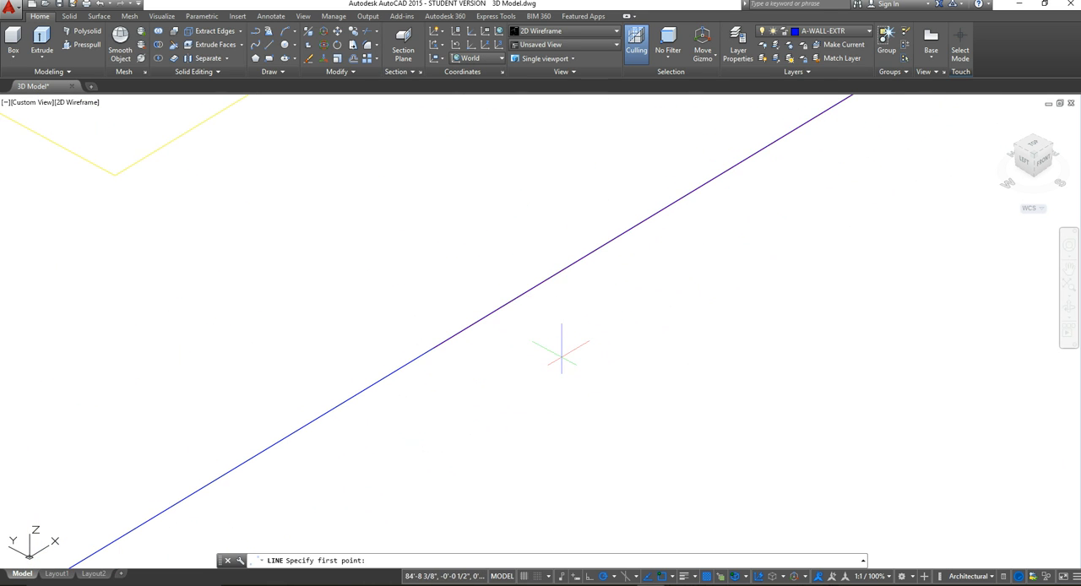
shift+middle_drag(562, 355, 447, 392)
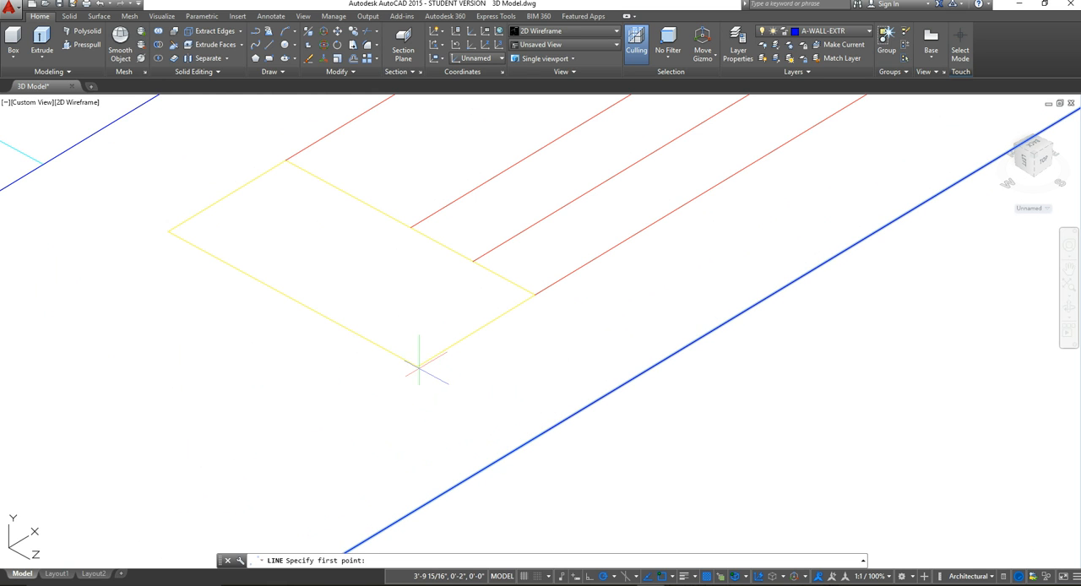
scroll(418, 368, down, 8)
scroll(453, 342, down, 4)
middle_drag(453, 340, 425, 388)
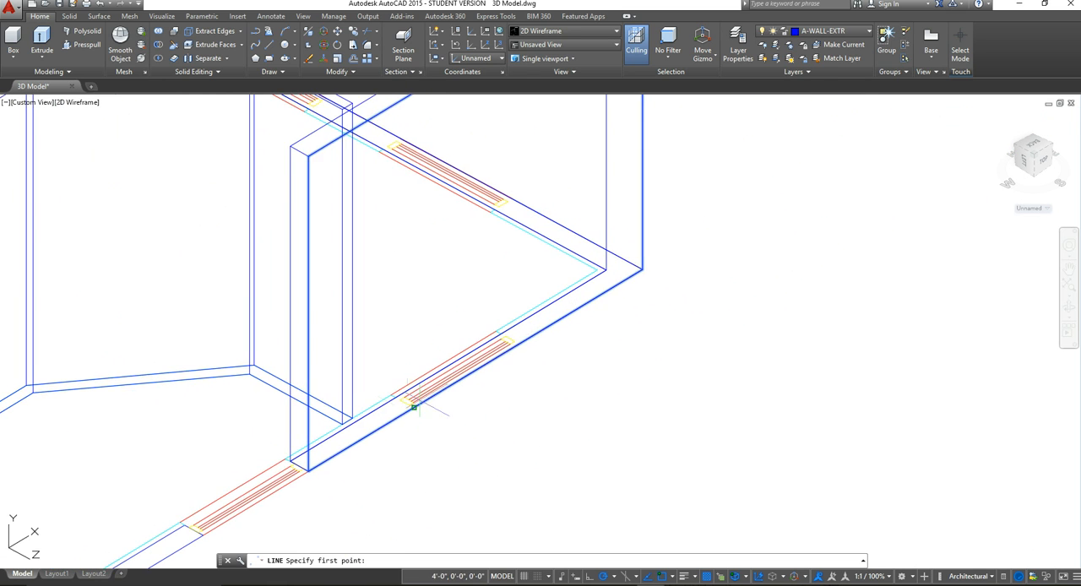
scroll(412, 414, up, 5)
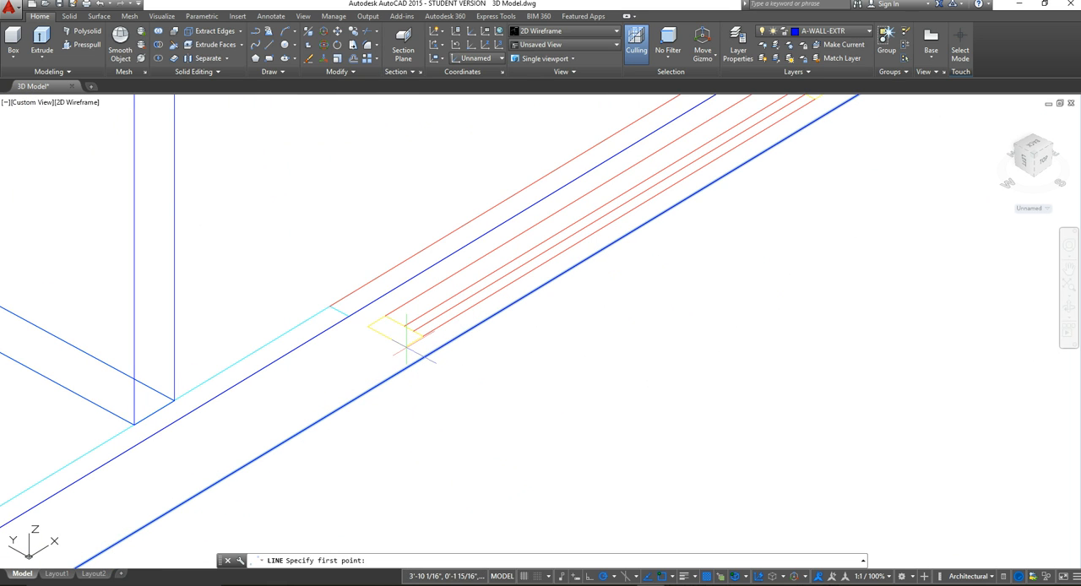
click(673, 576)
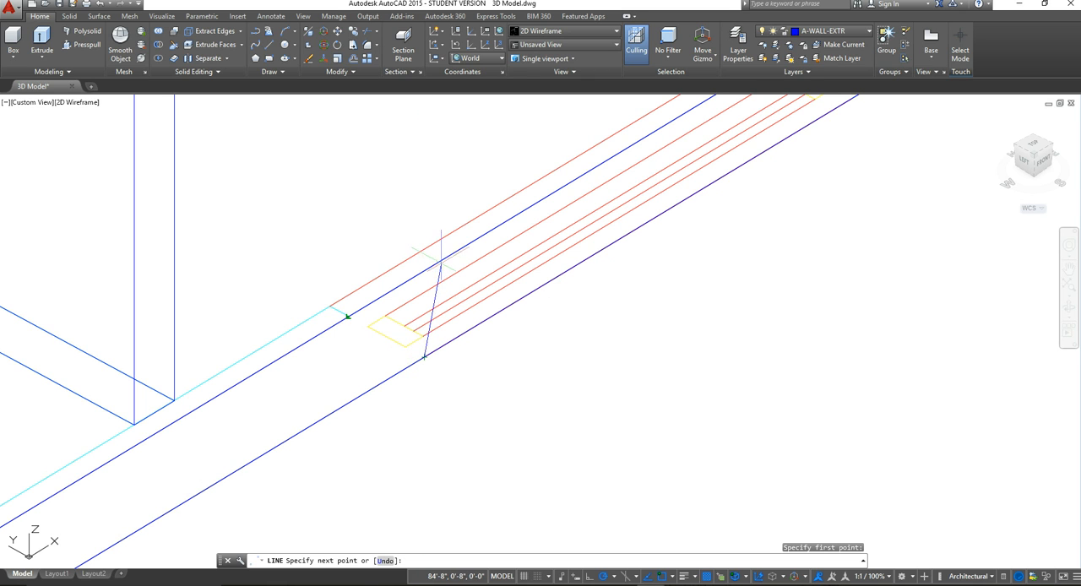
scroll(425, 251, down, 6)
middle_drag(424, 251, 427, 365)
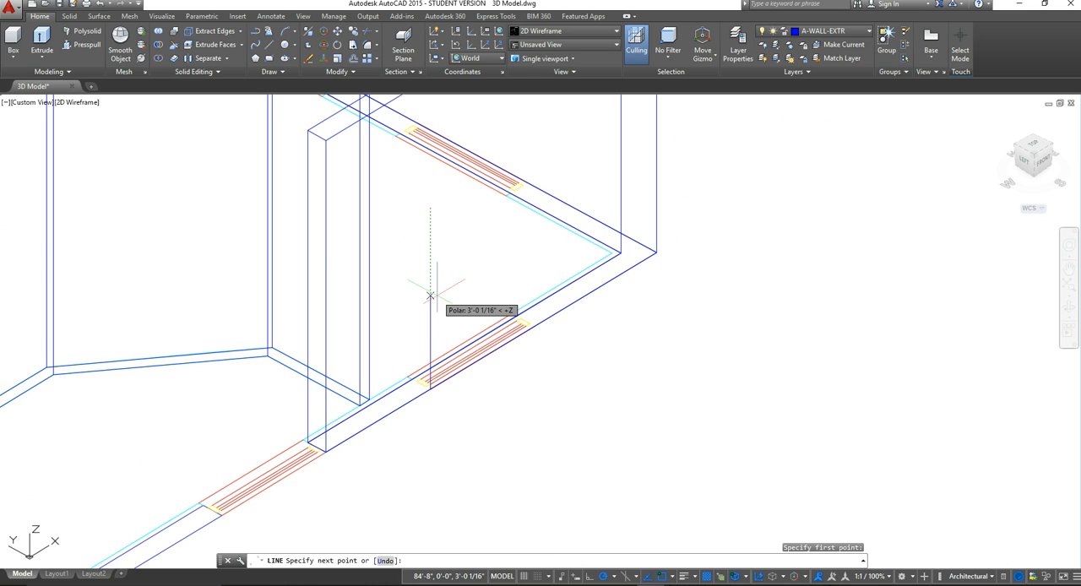
text(2'6")
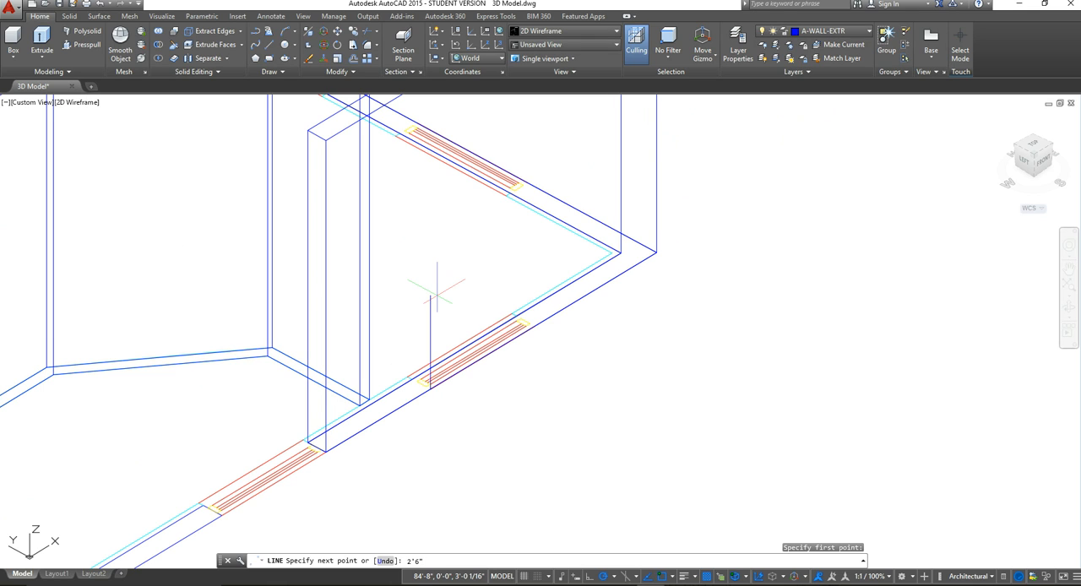
key(Return)
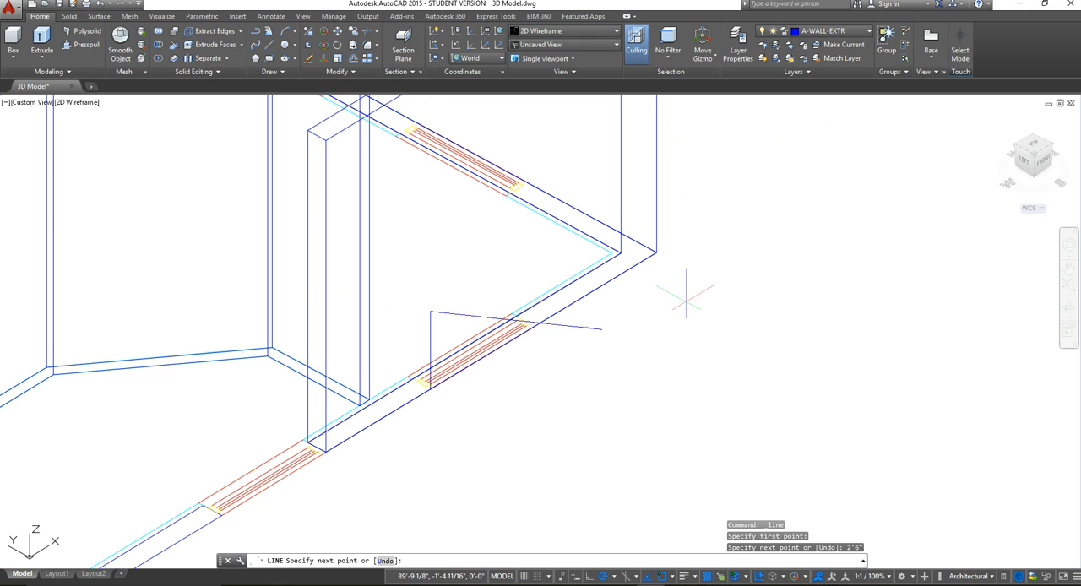
key(Escape)
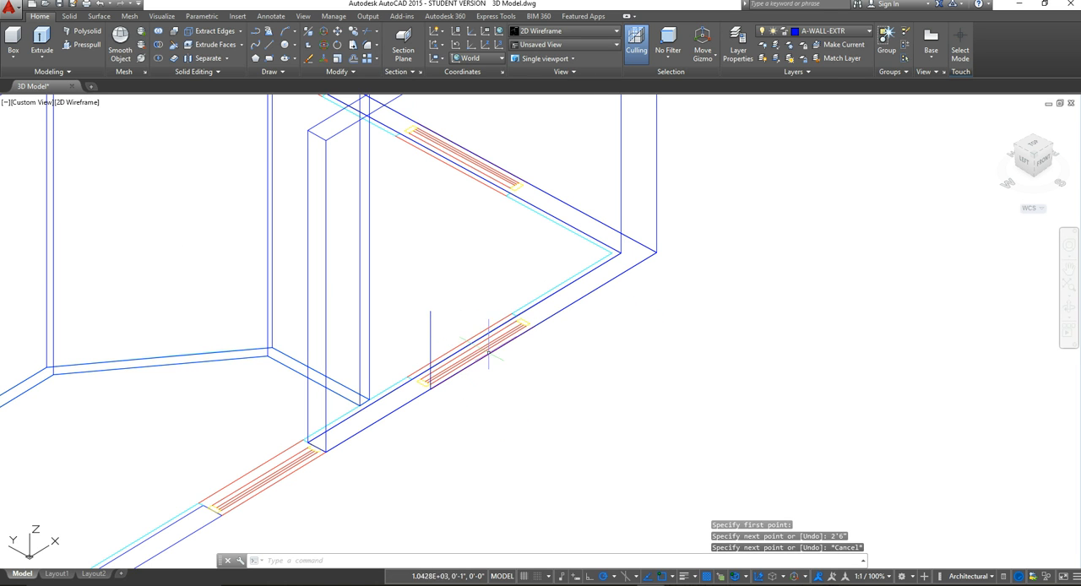
Step: Set the UCS to the preset Front orientation
scroll(492, 371, down, 4)
scroll(473, 353, up, 4)
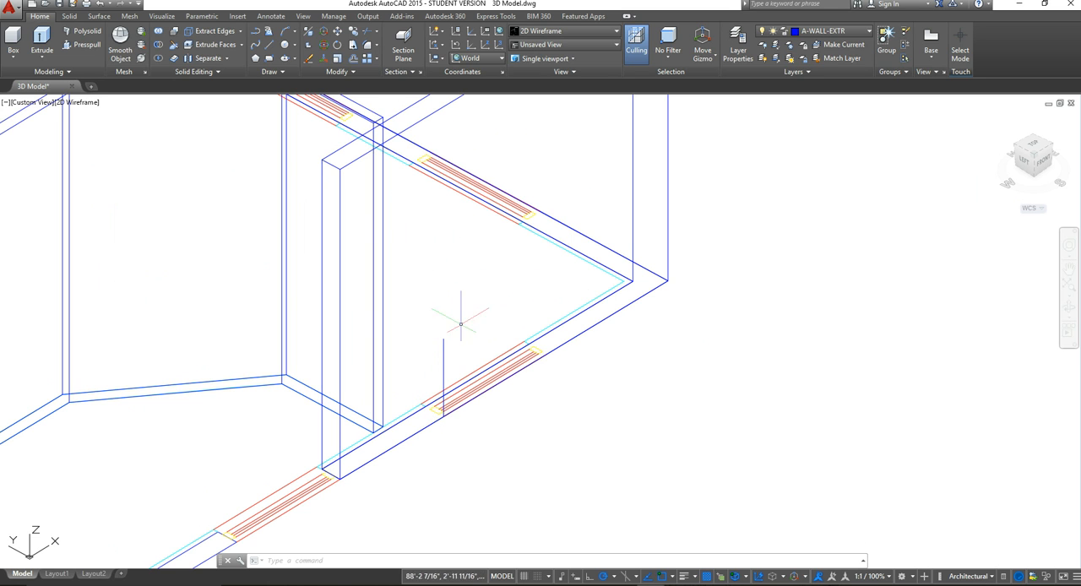
scroll(579, 321, down, 6)
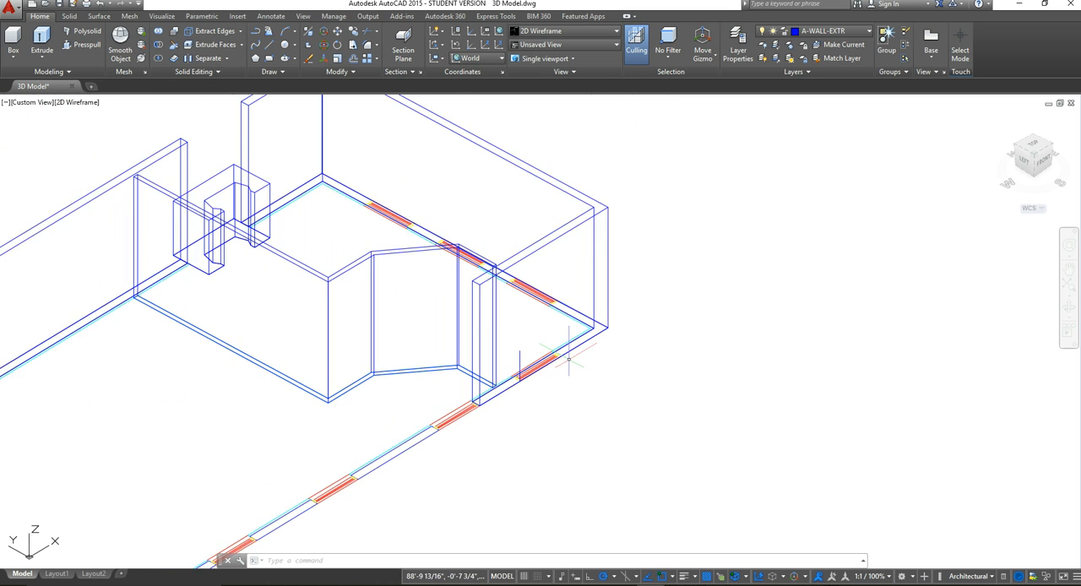
scroll(543, 317, up, 5)
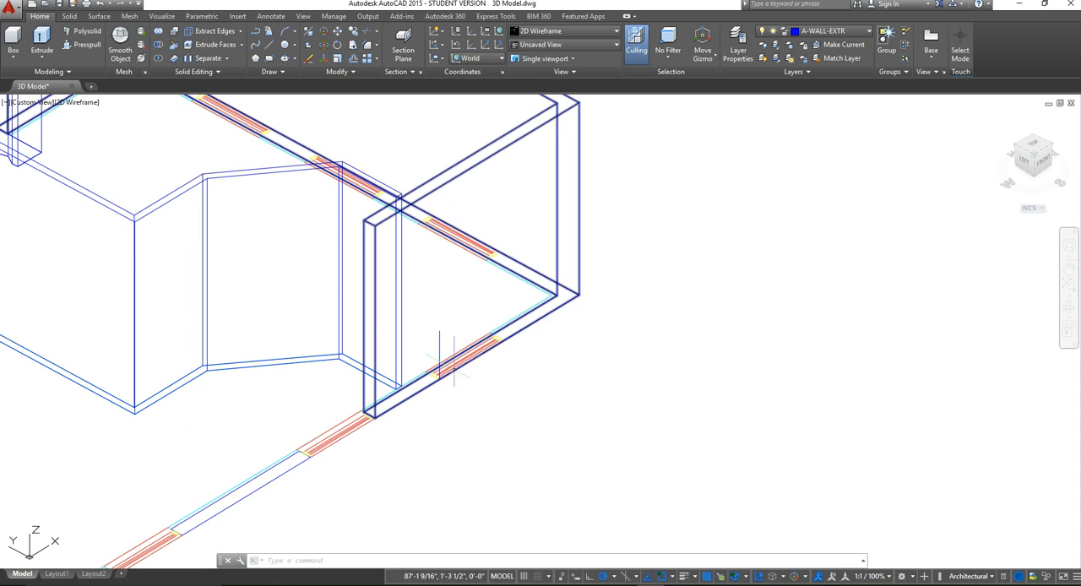
scroll(473, 338, up, 1)
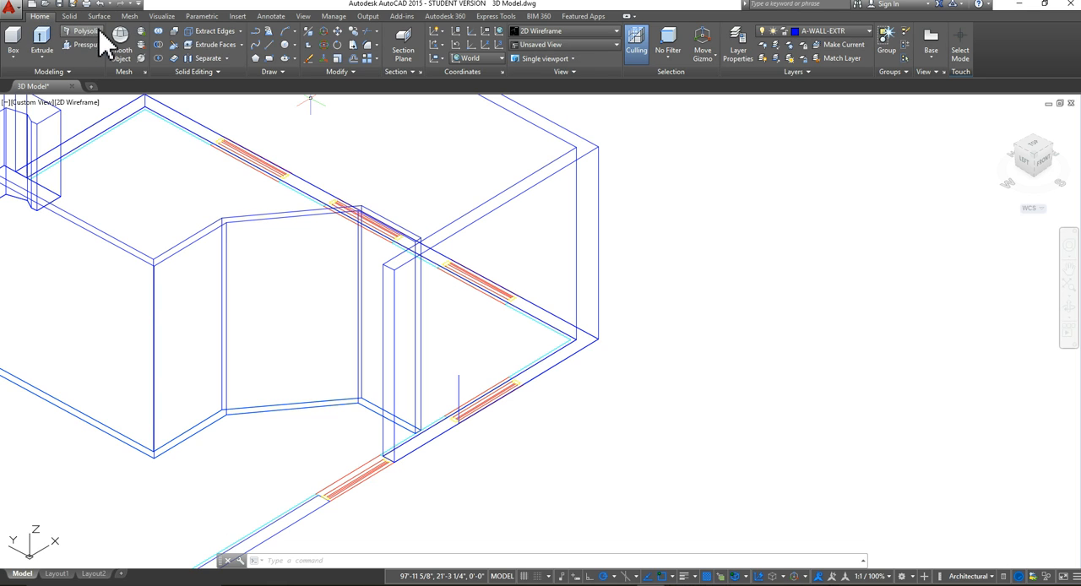
click(501, 58)
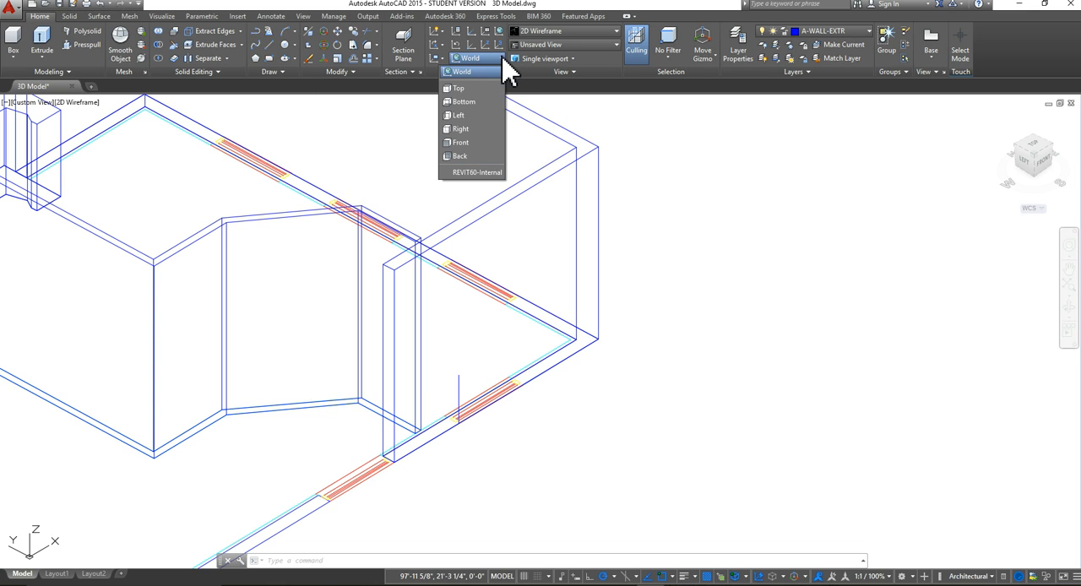
click(465, 145)
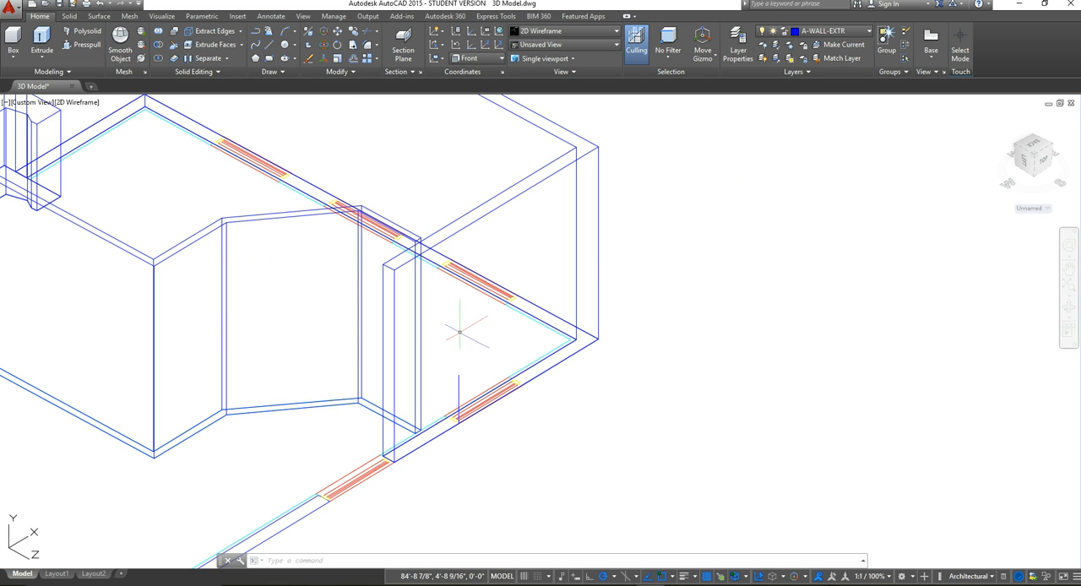
Step: Draw an upright rectangle 3' long and 4'6" wide in the empty space outside the end room's front wall
scroll(467, 324, down, 4)
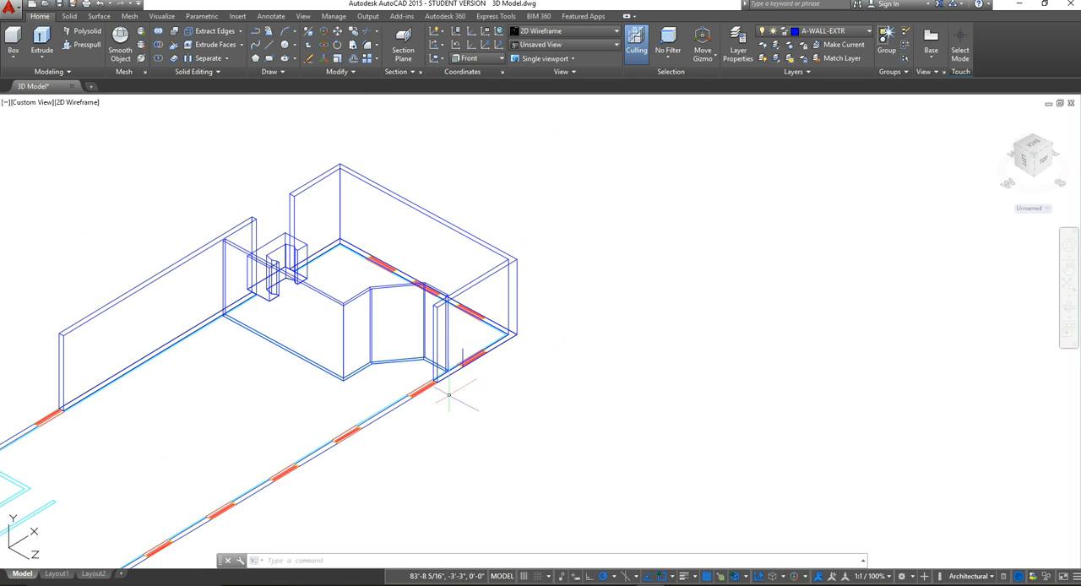
click(269, 59)
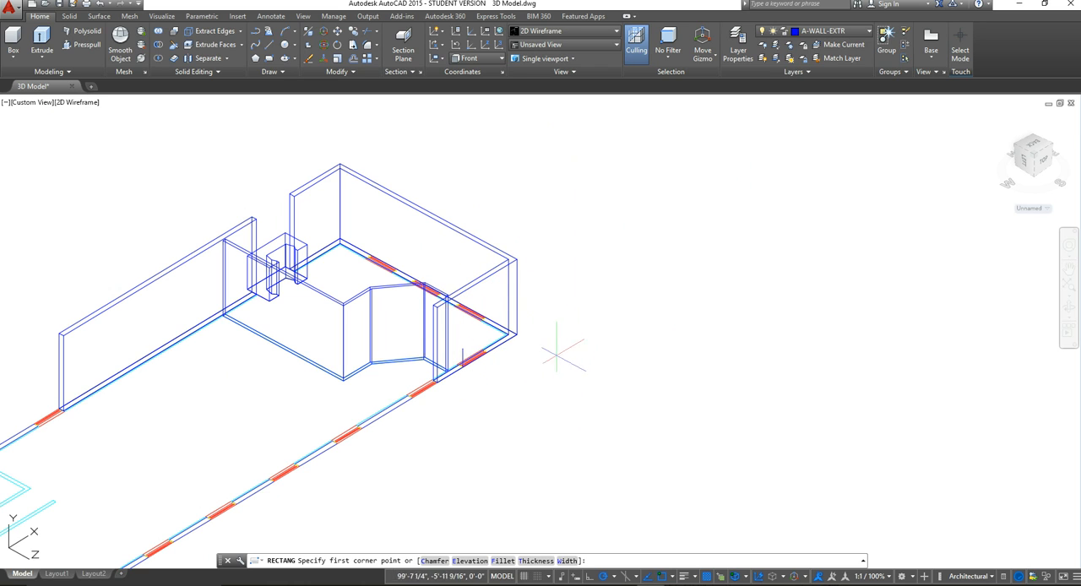
click(501, 360)
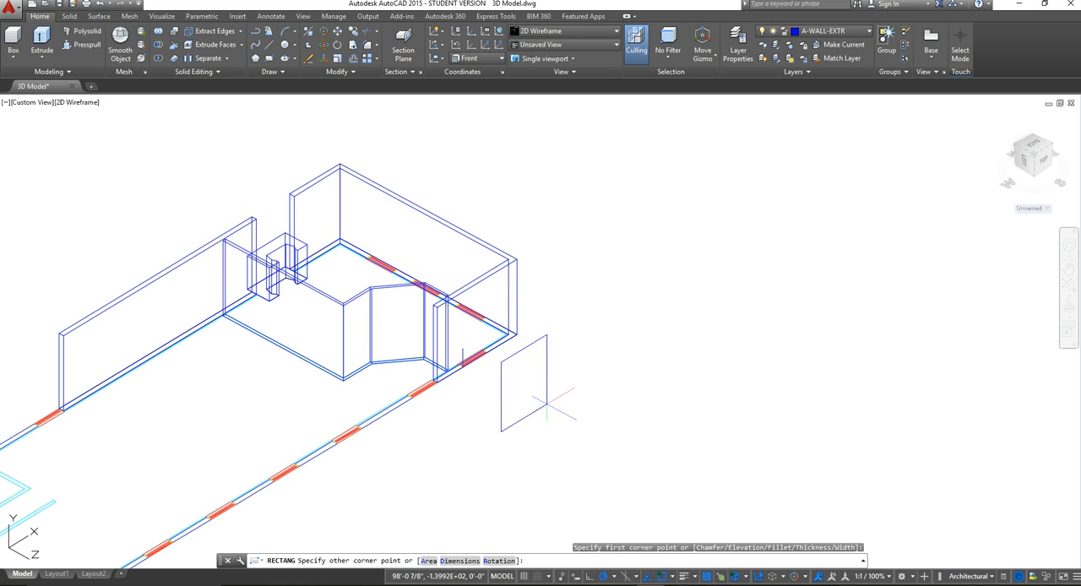
scroll(546, 405, up, 2)
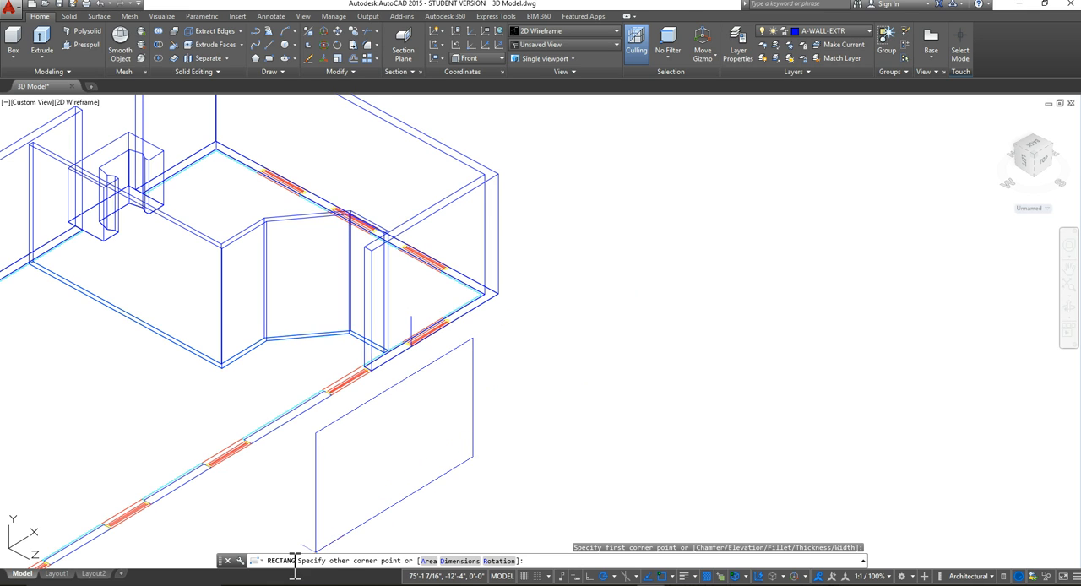
click(459, 561)
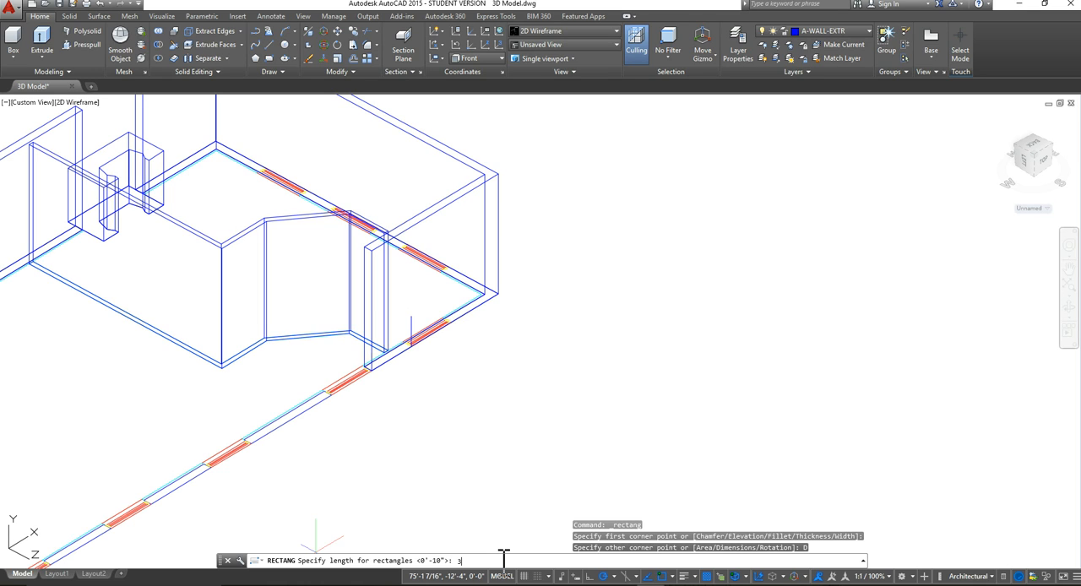
key(Return)
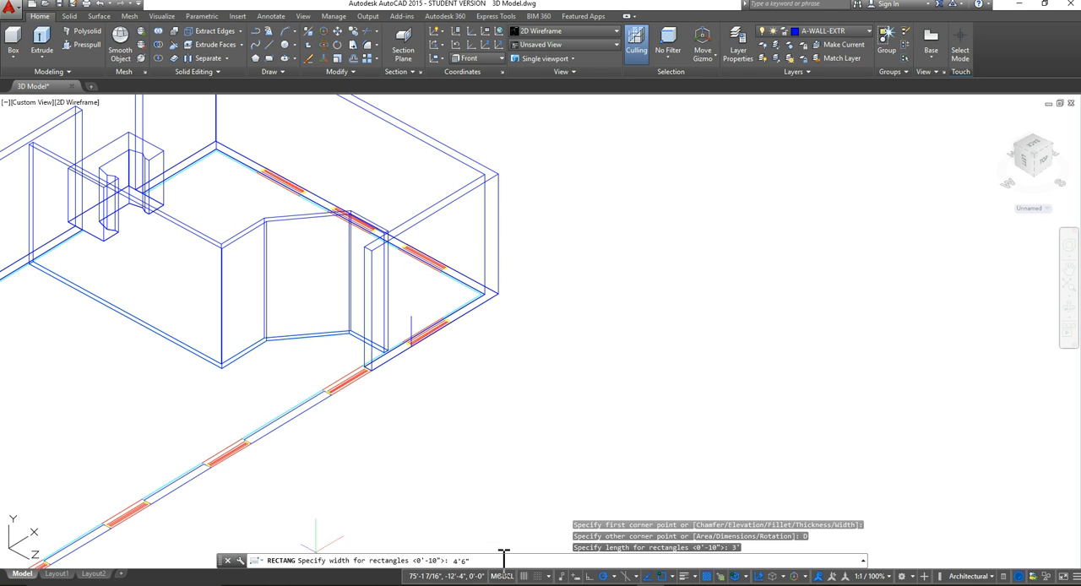
key(Return)
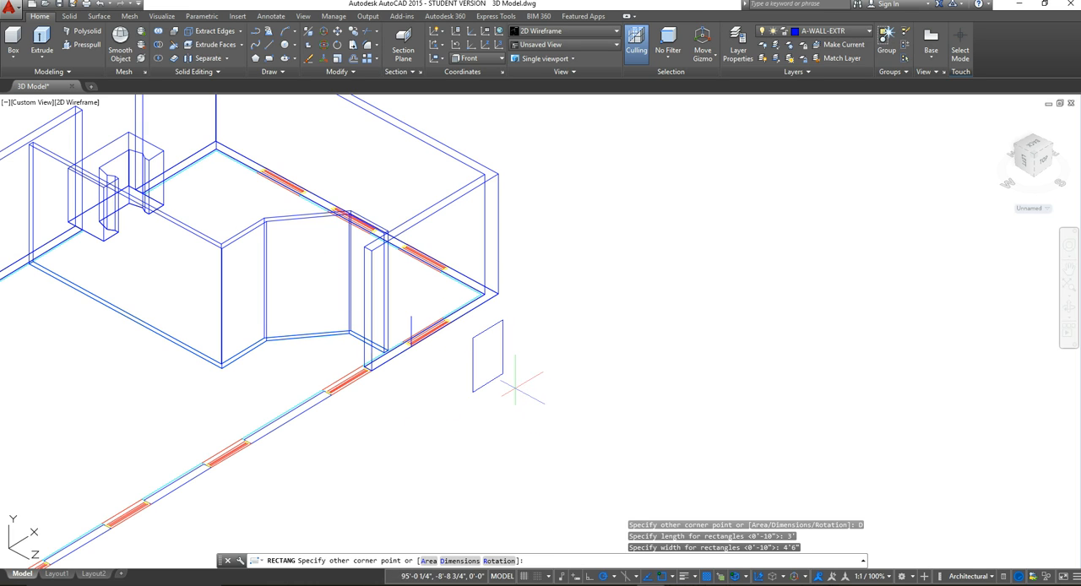
click(507, 372)
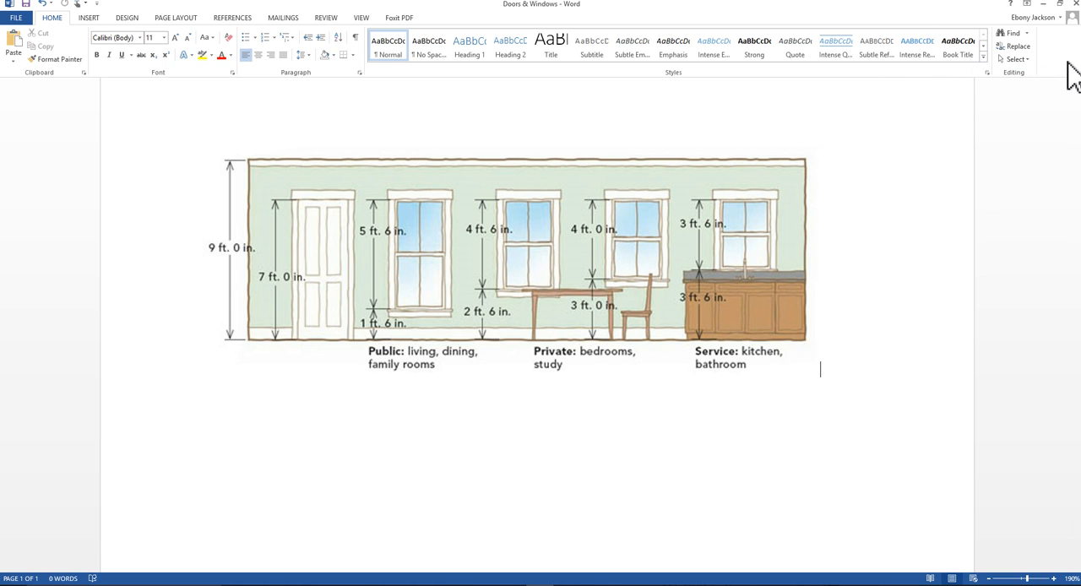
Step: Switch back to AutoCAD and move the rectangle by its lower near corner onto the upper end of the 2'6" vertical line
click(1048, 5)
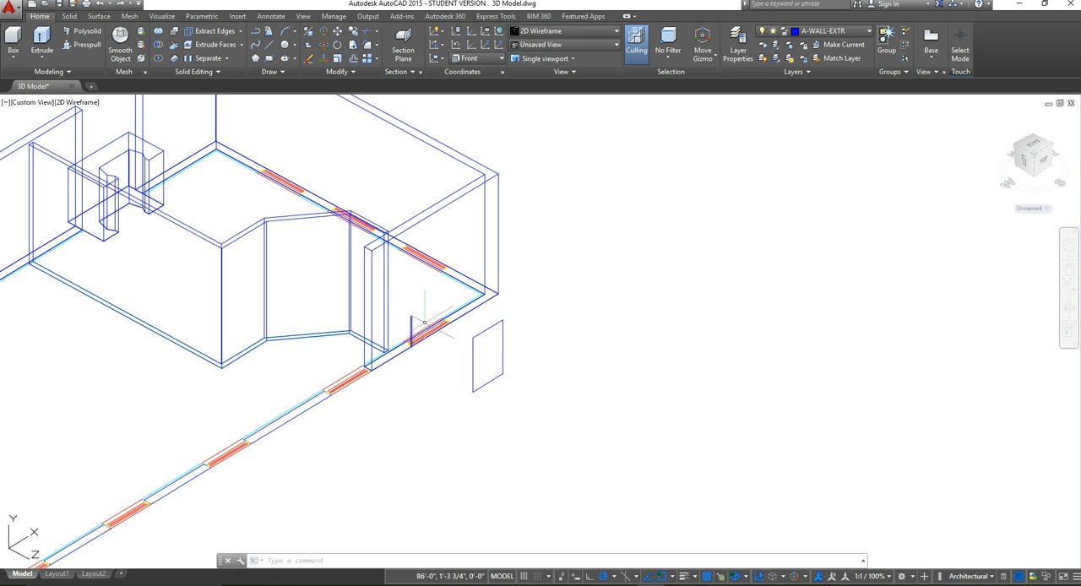
click(532, 409)
click(479, 323)
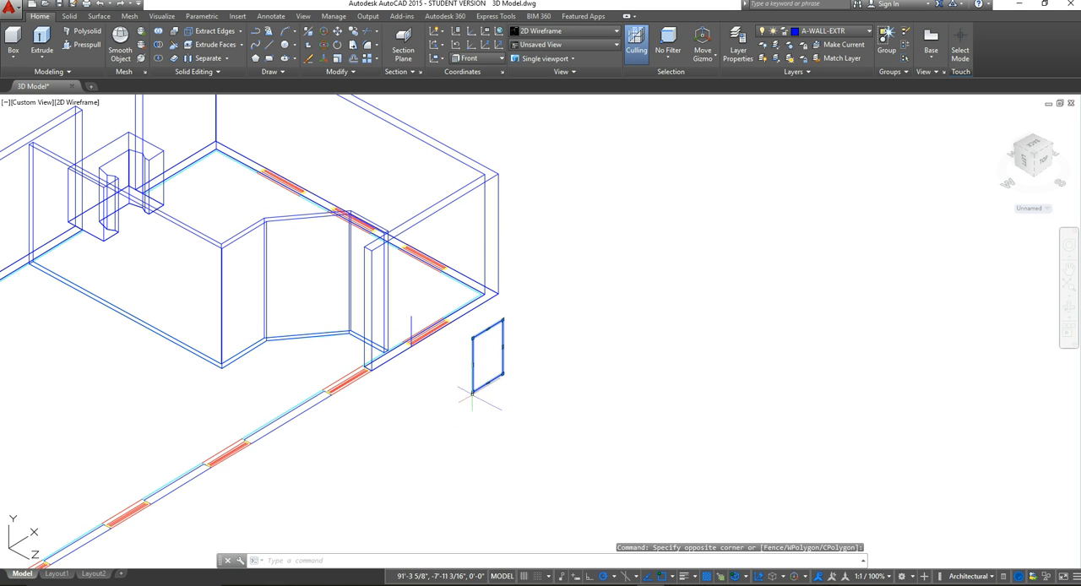
scroll(473, 345, up, 5)
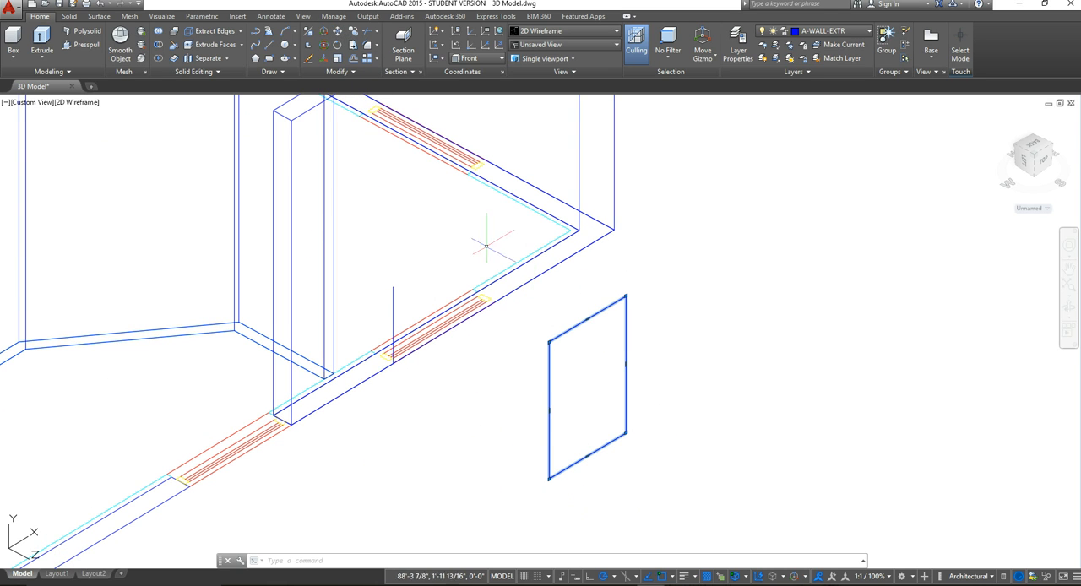
click(338, 34)
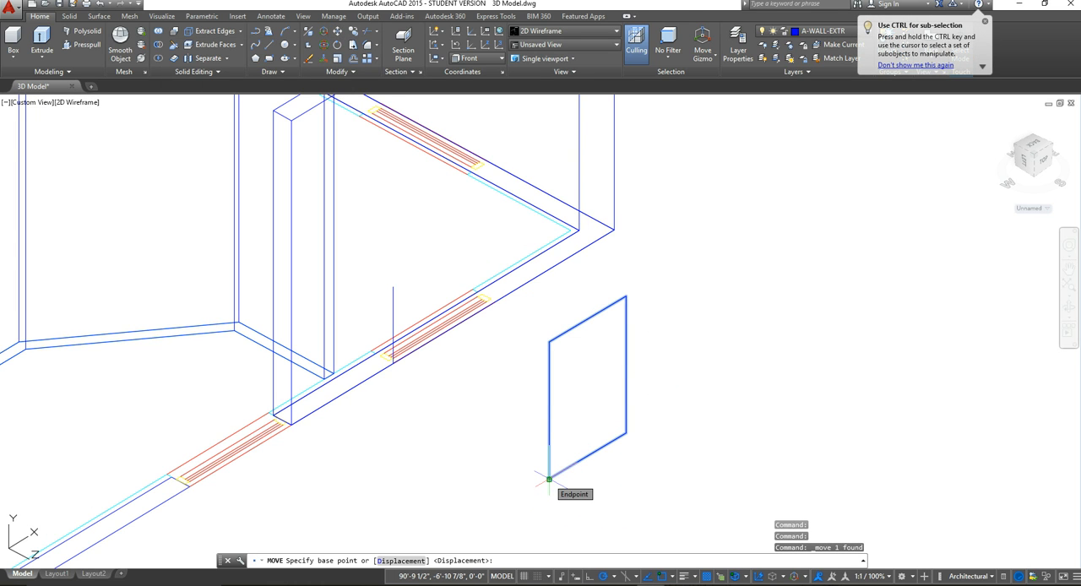
click(549, 479)
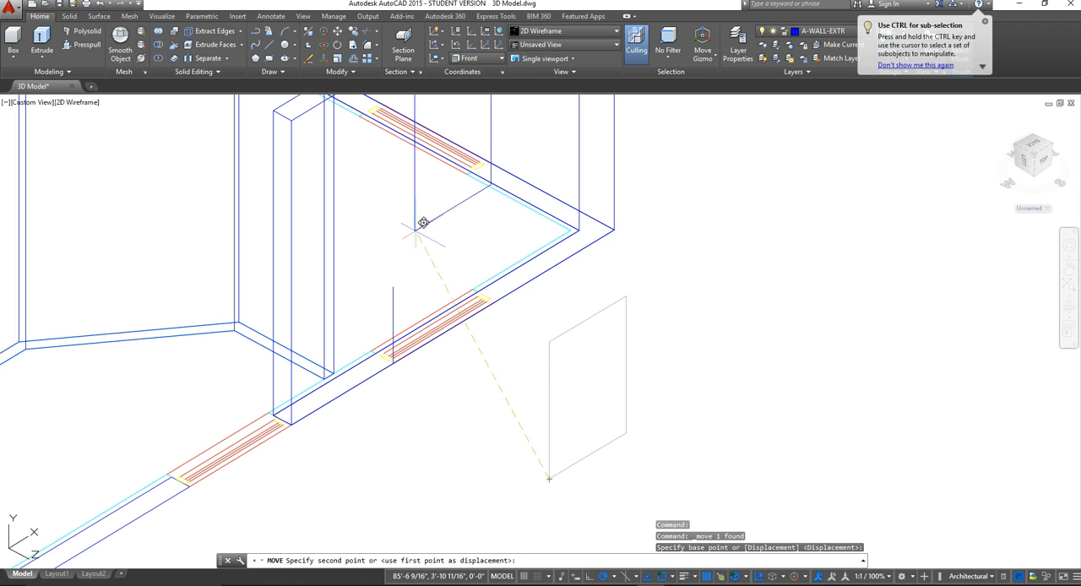
click(393, 287)
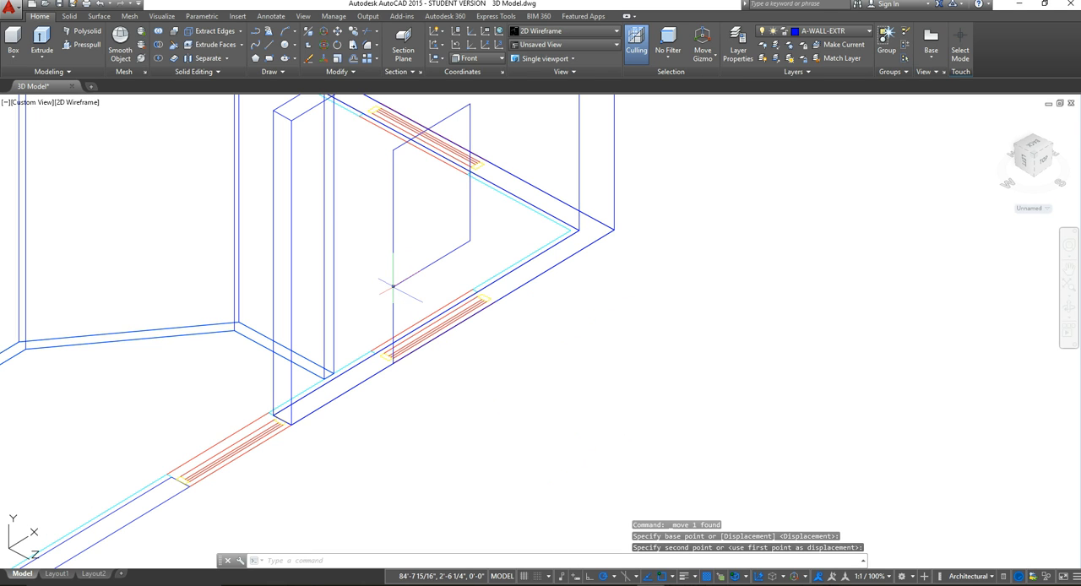
scroll(412, 330, down, 1)
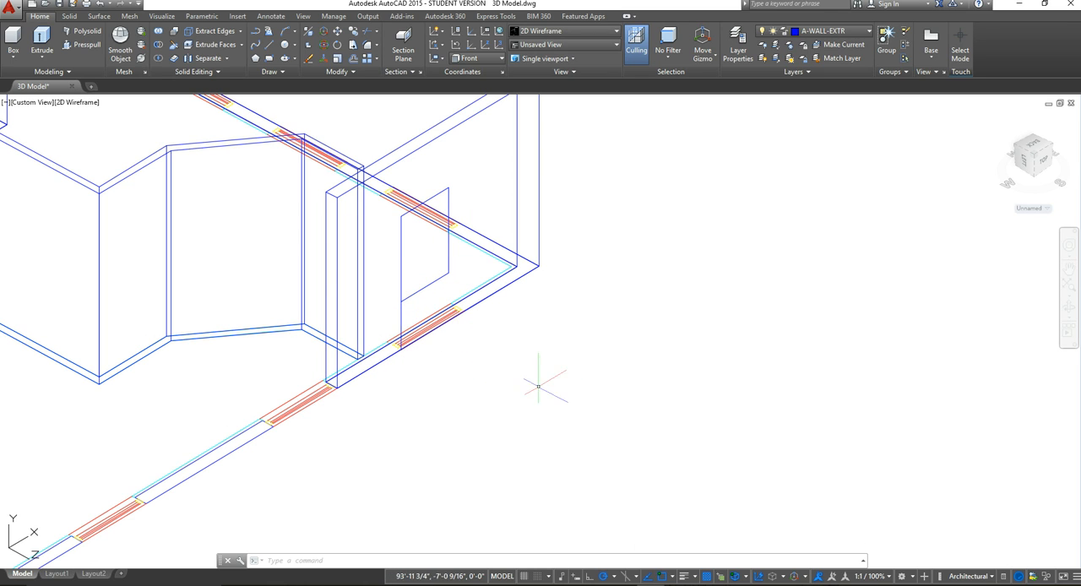
Step: Set the UCS back to World for work on the end room's side wall with three windows
scroll(530, 375, down, 2)
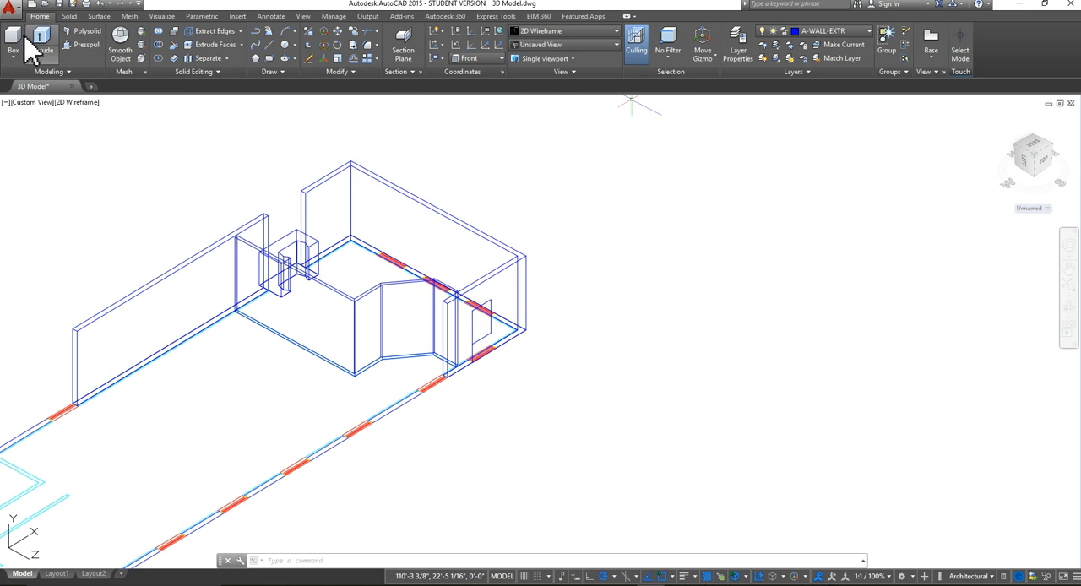
click(502, 59)
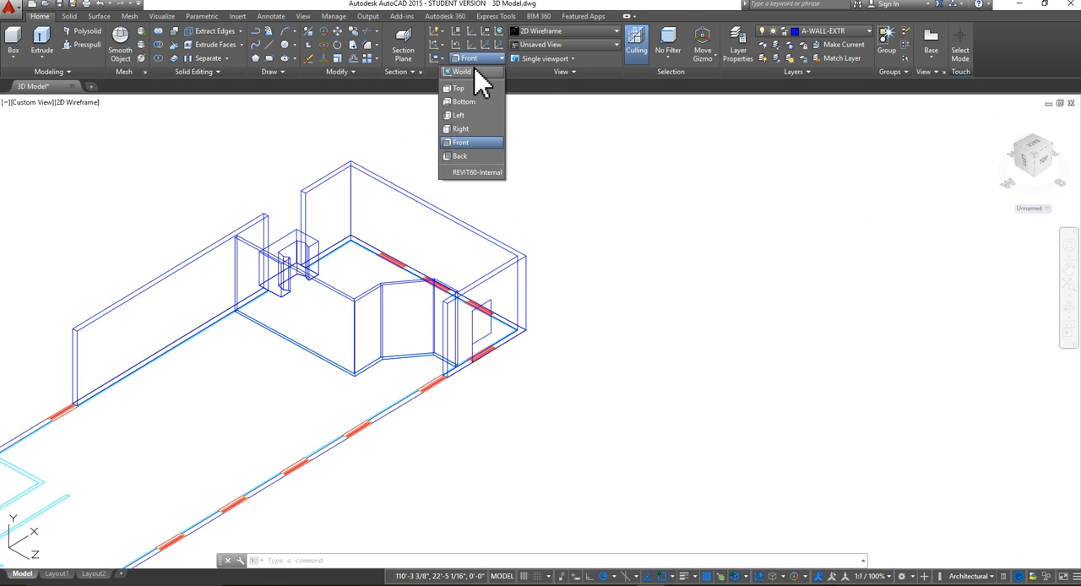
click(469, 72)
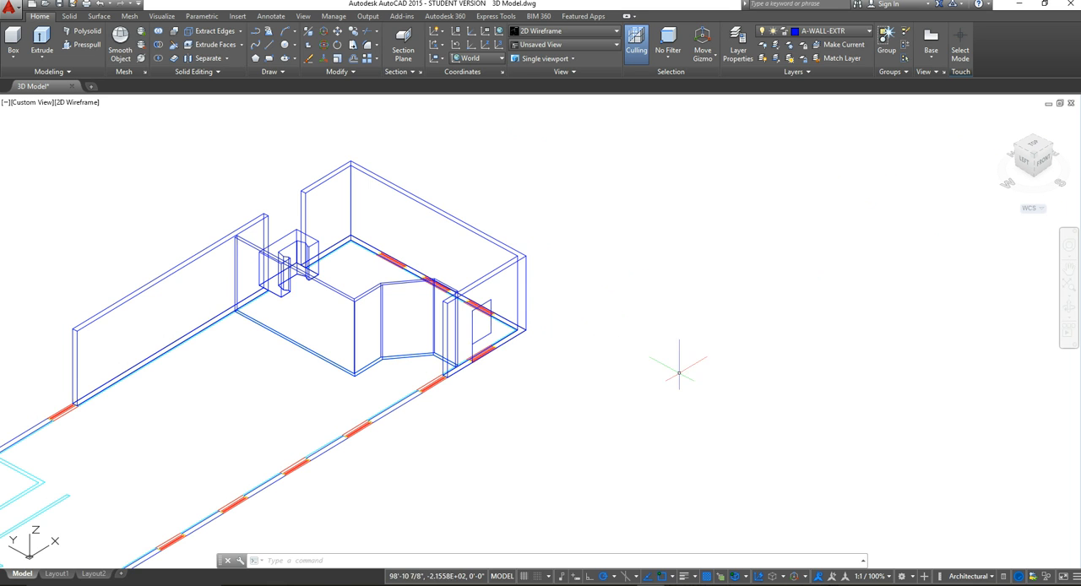
middle_drag(608, 280, 684, 336)
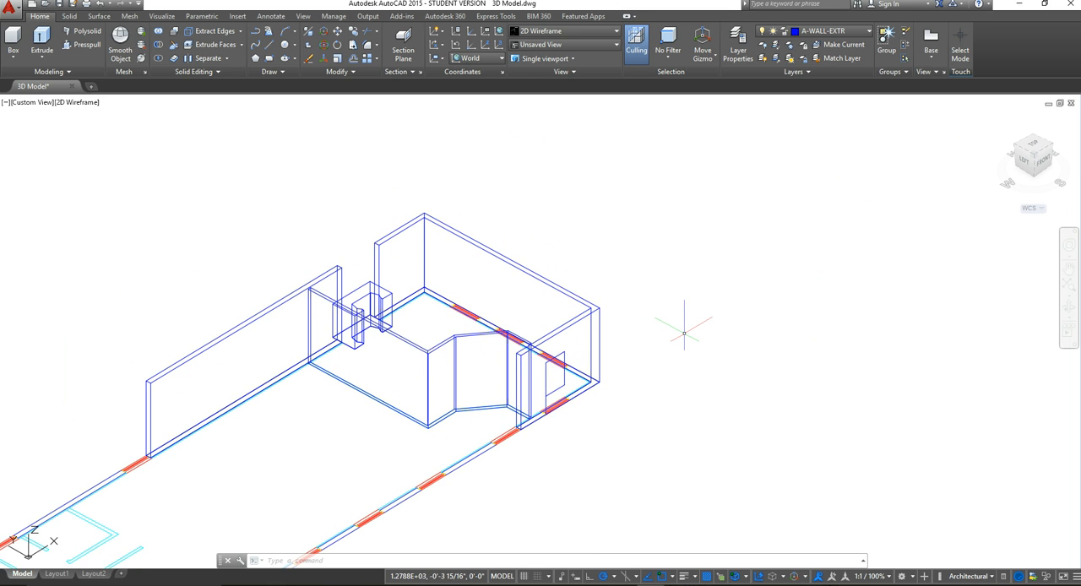
mouse_move(684, 335)
shift+middle_down()
mouse_move(495, 332)
mouse_move(519, 316)
shift+middle_up()
middle_drag(495, 484, 503, 349)
scroll(501, 348, up, 4)
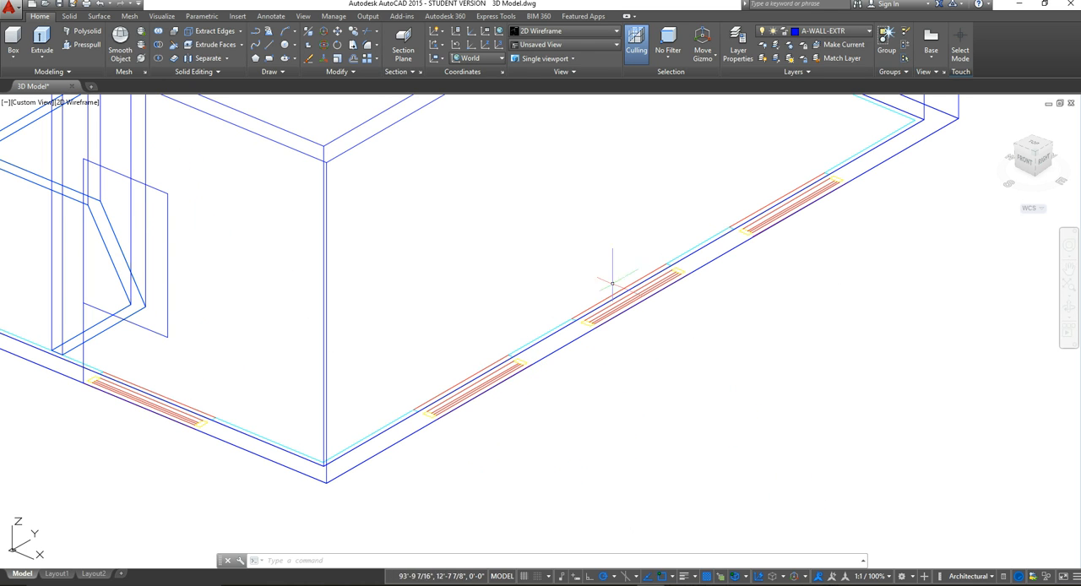
scroll(475, 381, up, 4)
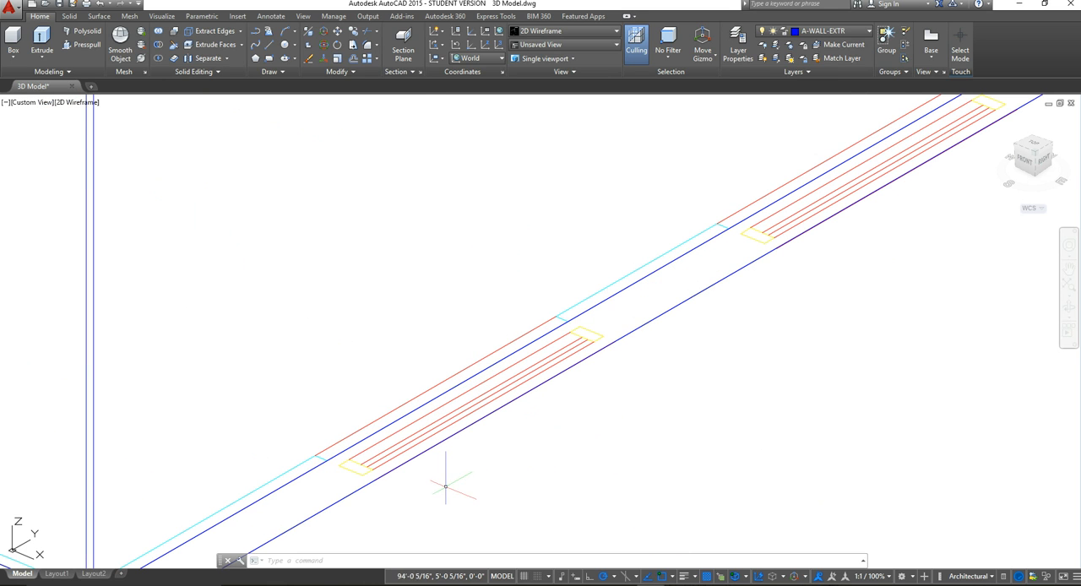
middle_drag(445, 487, 476, 374)
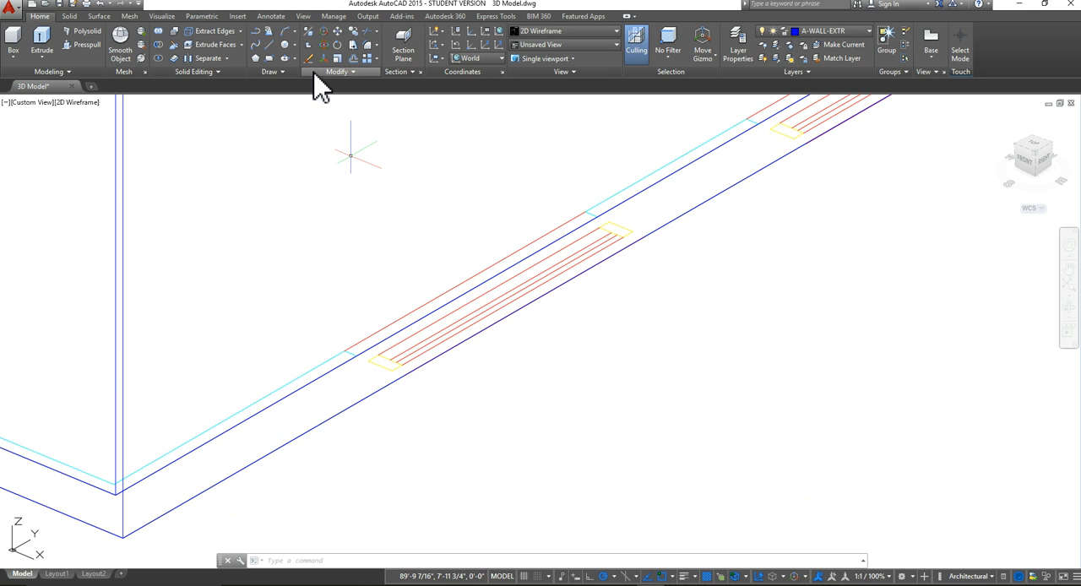
click(268, 44)
scroll(393, 374, up, 3)
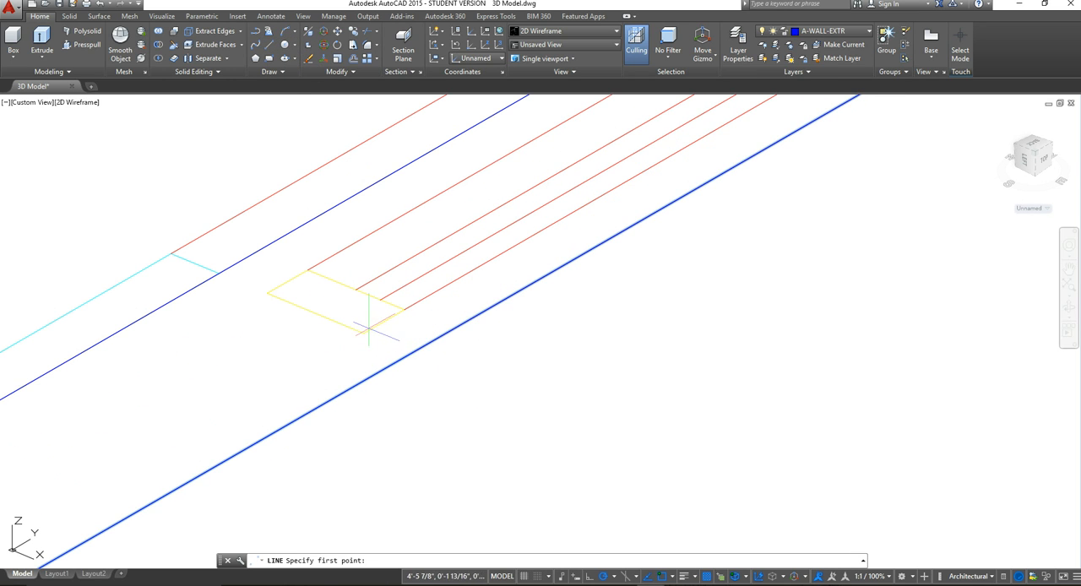
scroll(368, 335, down, 5)
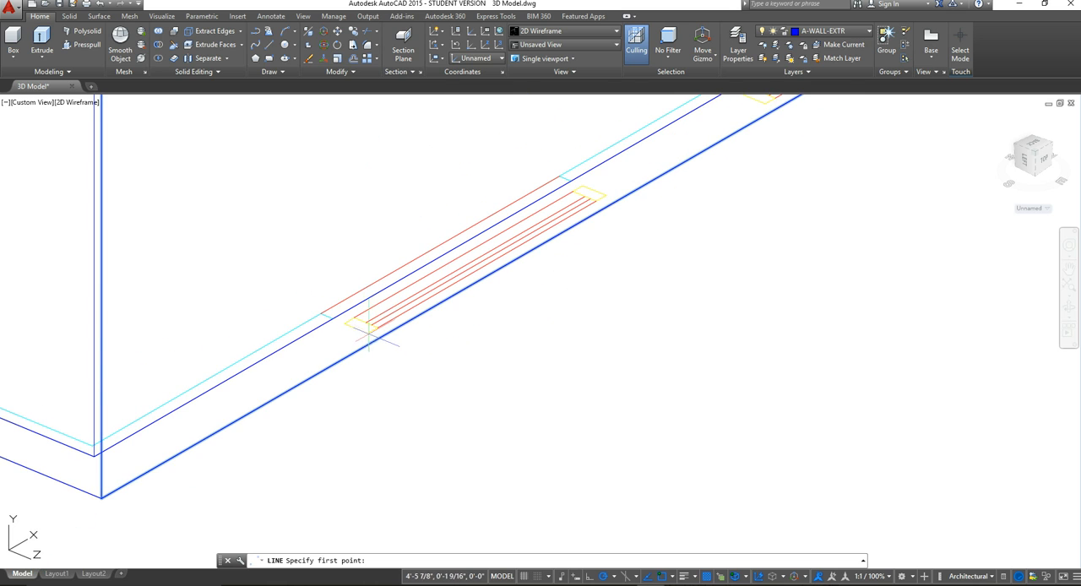
scroll(364, 331, up, 4)
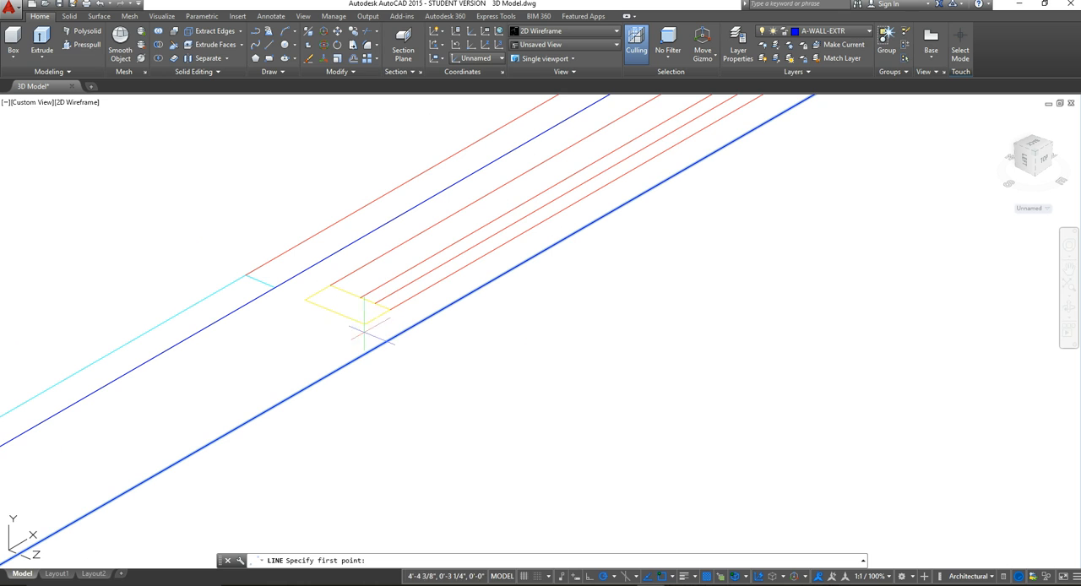
click(270, 45)
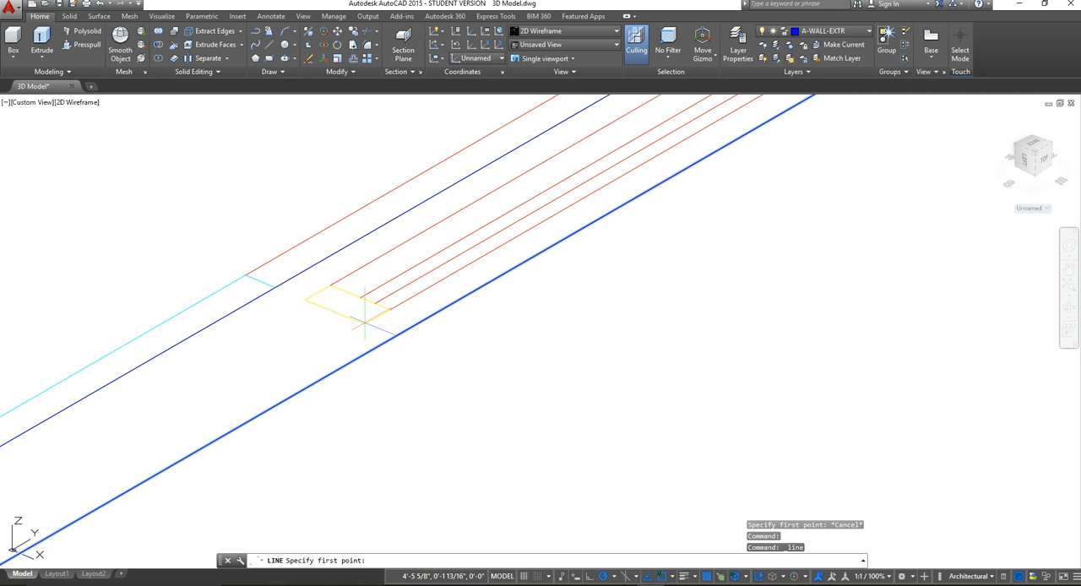
scroll(365, 323, up, 4)
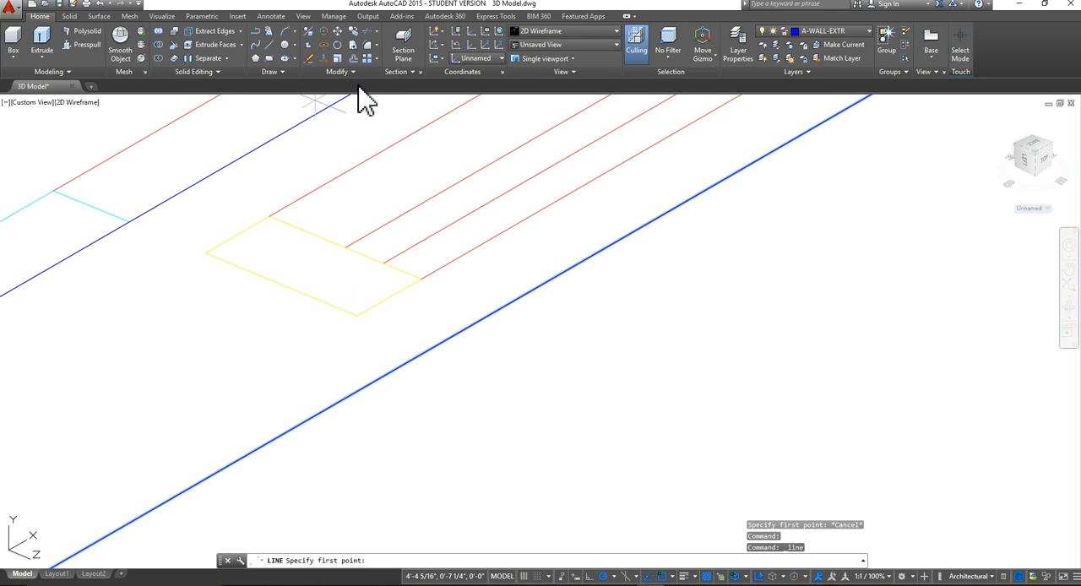
Step: Draw a vertical 2'6" line up from the near end of the side wall's first window, starting on the wall's outer edge
click(268, 46)
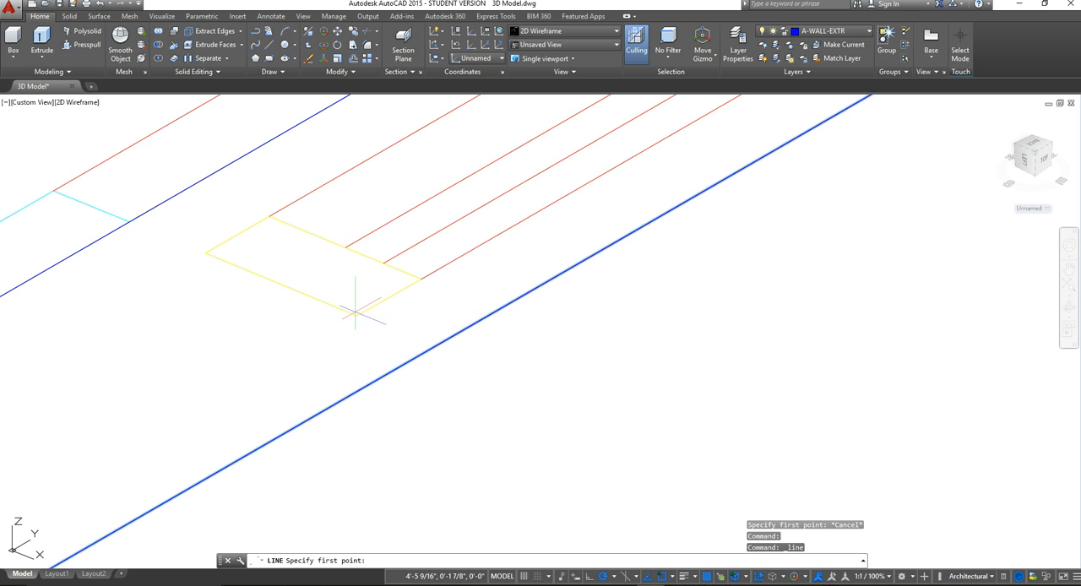
click(675, 580)
click(676, 581)
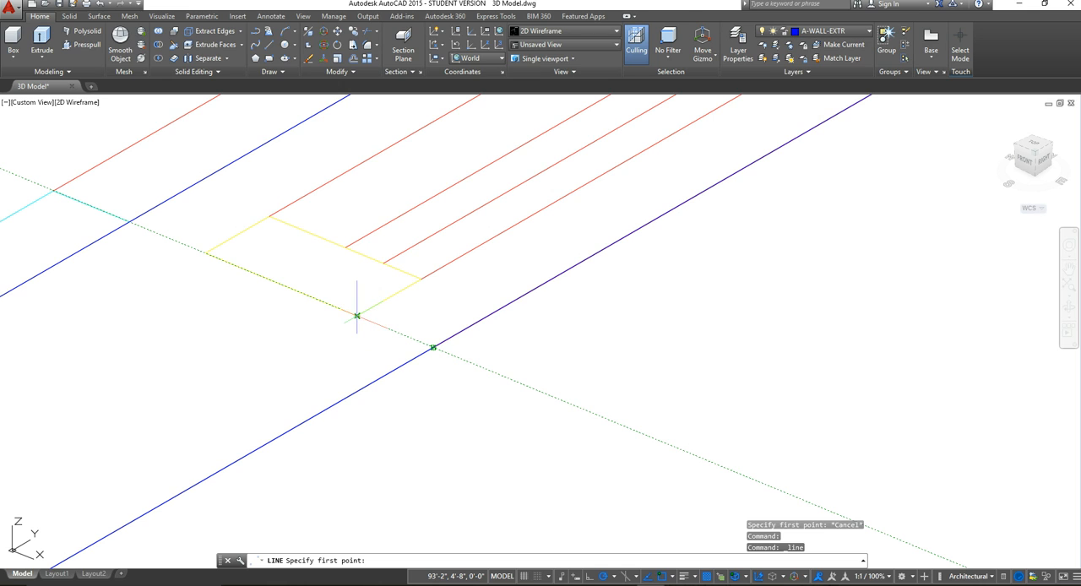
click(433, 347)
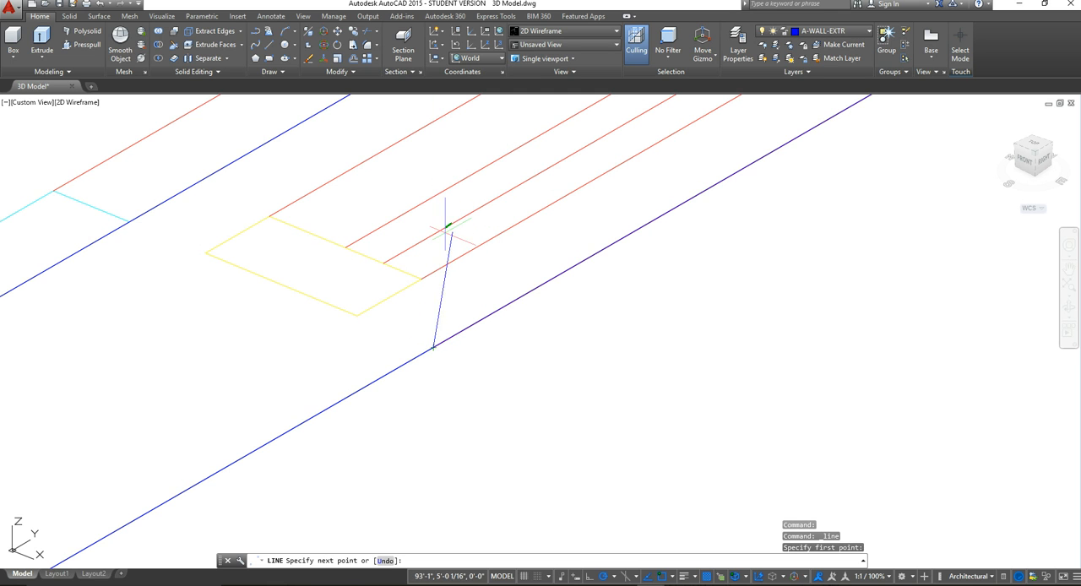
scroll(442, 234, down, 5)
middle_drag(460, 335, 487, 522)
scroll(544, 352, down, 4)
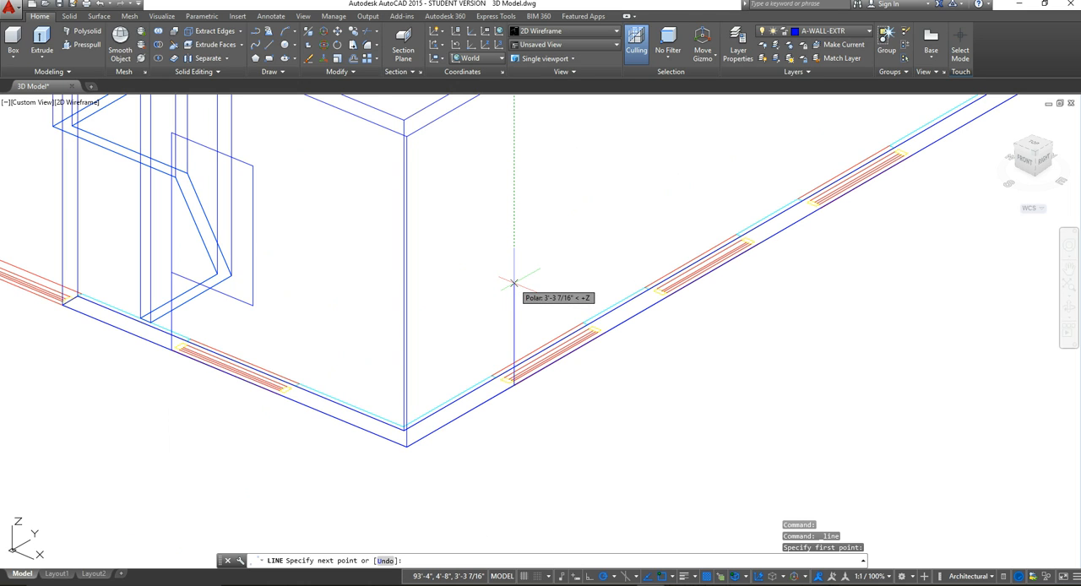
text(2)
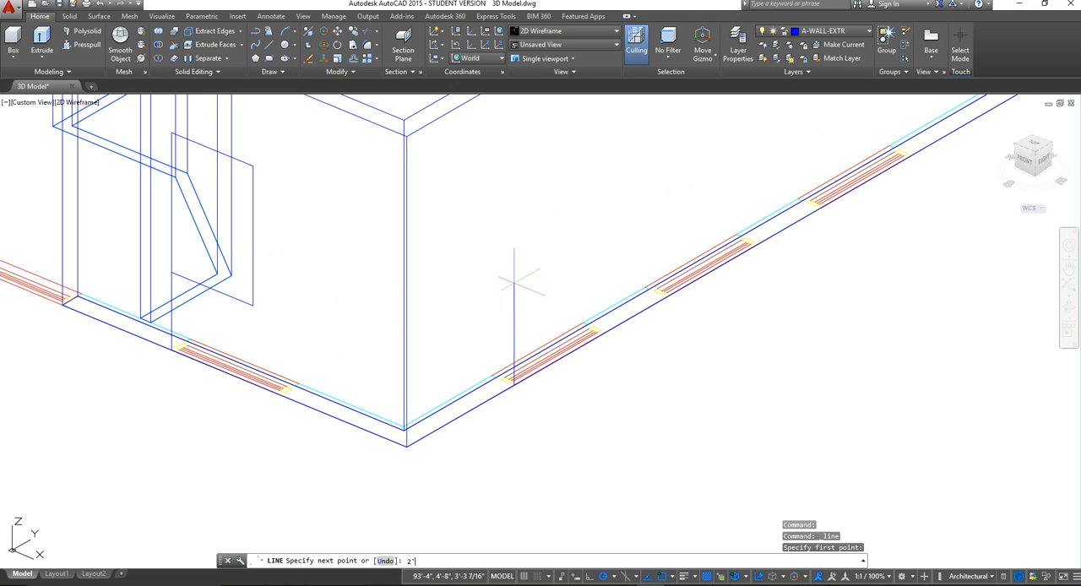
text('6")
key(Return)
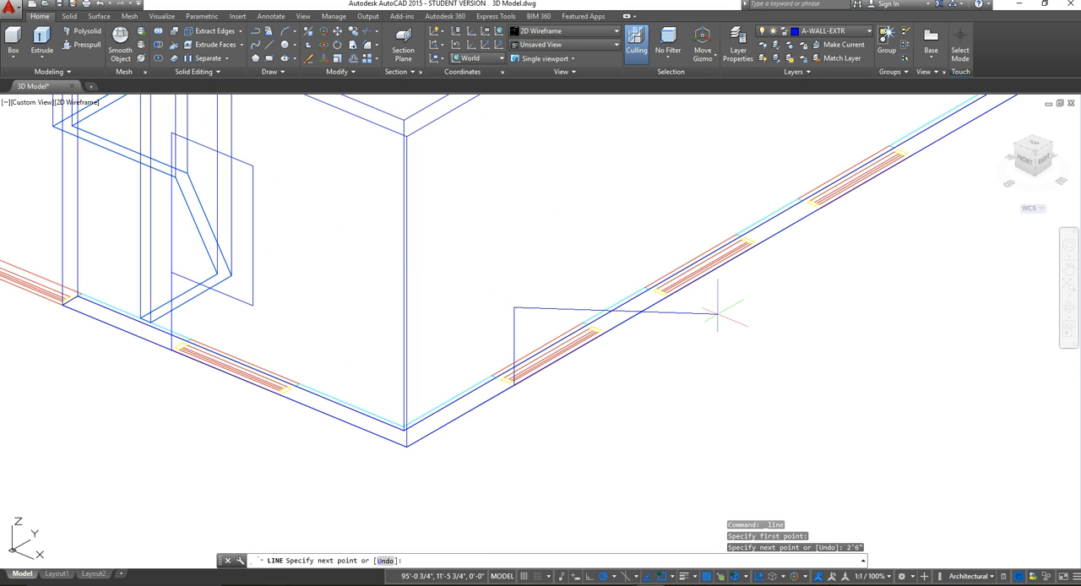
key(Escape)
middle_drag(737, 290, 579, 361)
scroll(579, 361, down, 2)
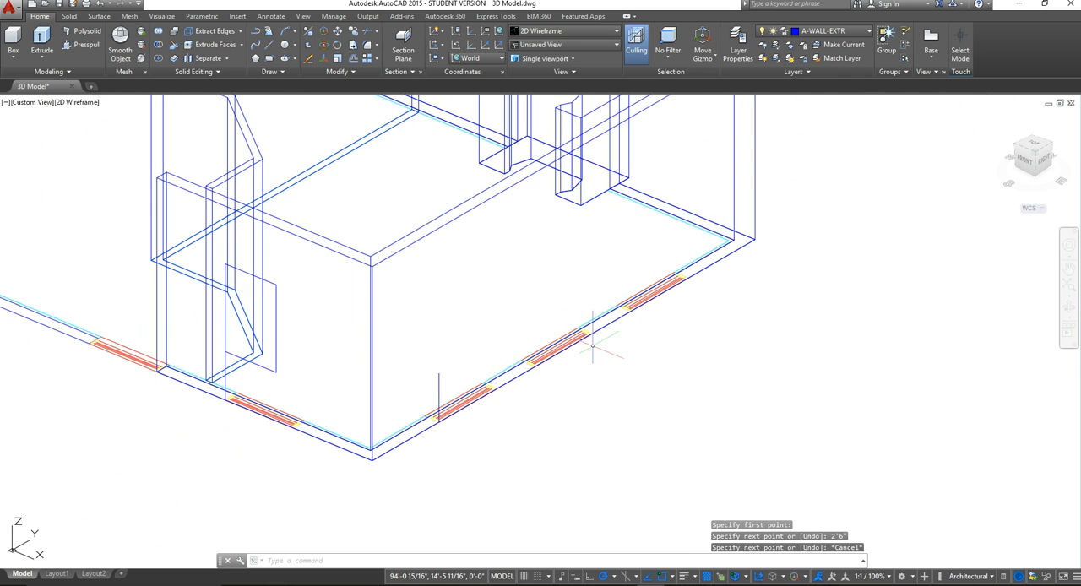
scroll(596, 349, up, 5)
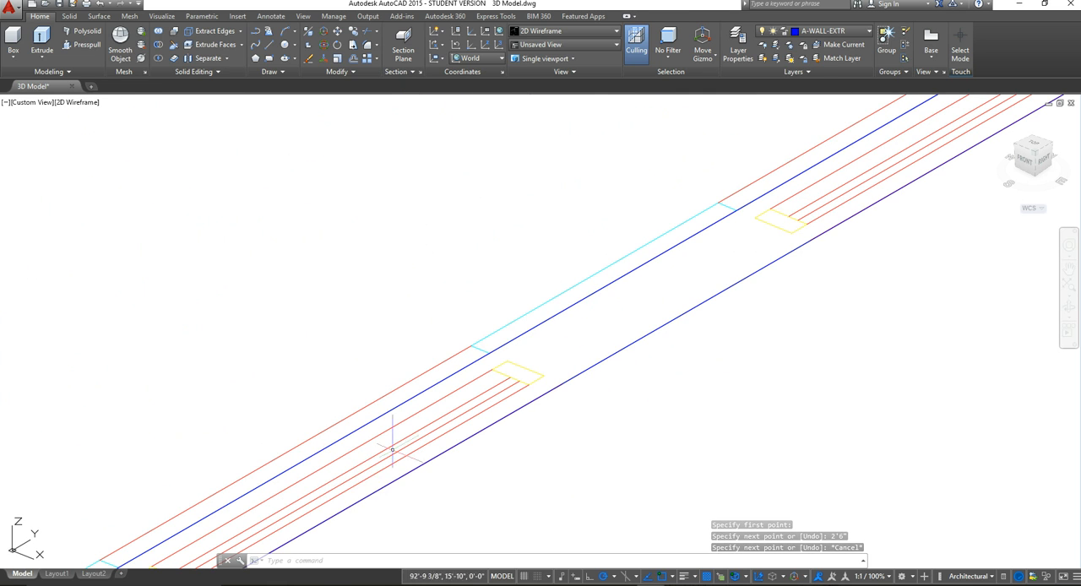
Step: Place a zero-length marker line on the side wall's outer edge, in line with the near end of the second window
middle_drag(484, 417, 862, 242)
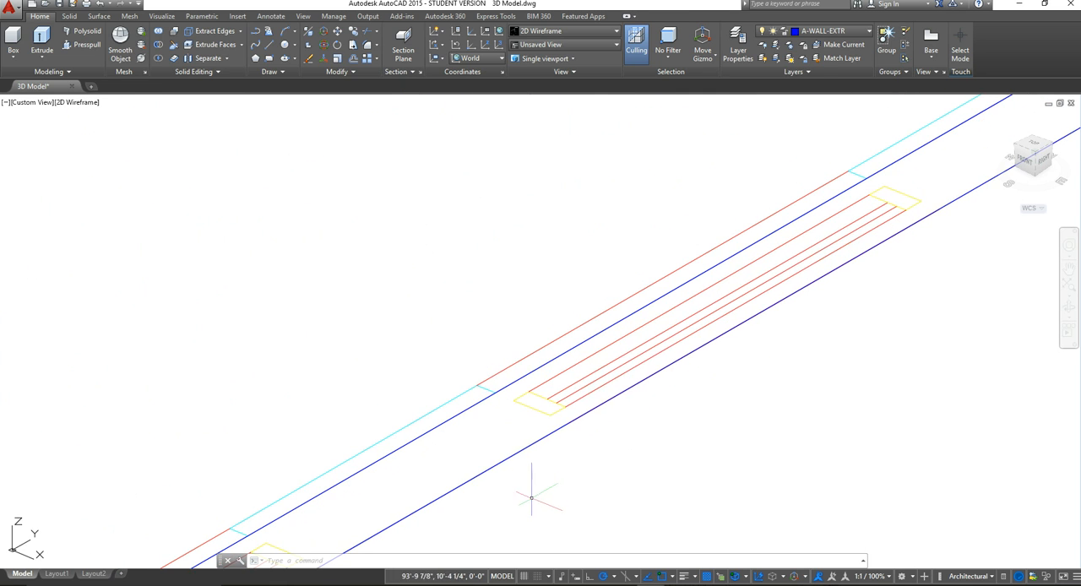
middle_drag(533, 496, 508, 411)
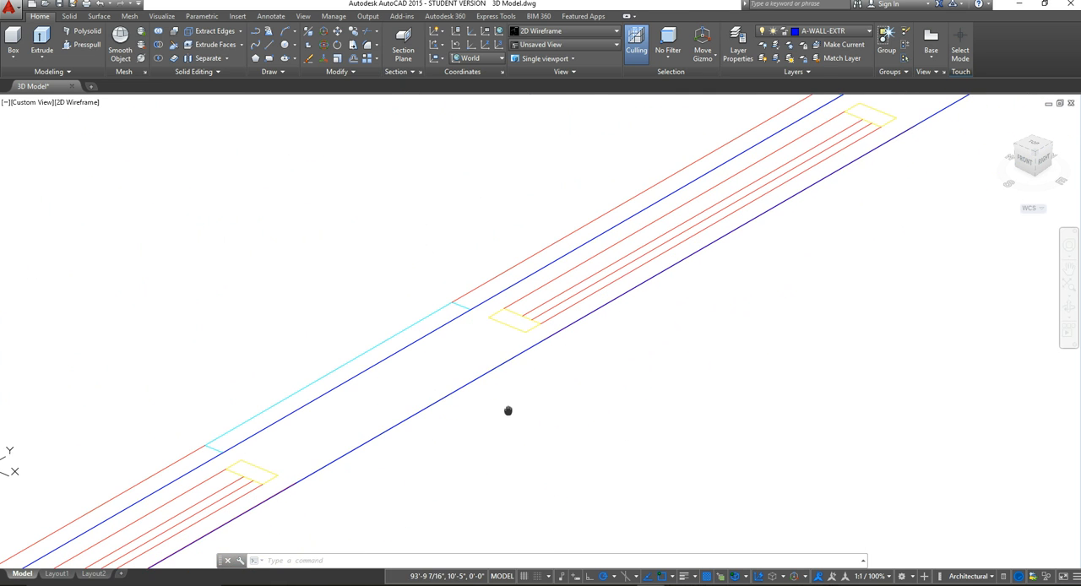
click(267, 49)
scroll(583, 342, up, 3)
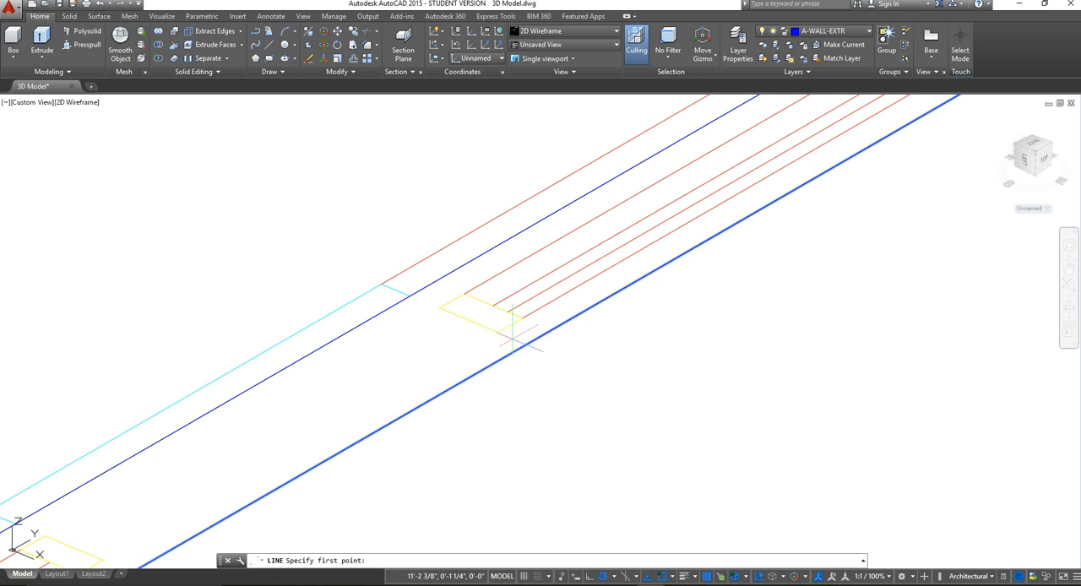
scroll(523, 344, up, 5)
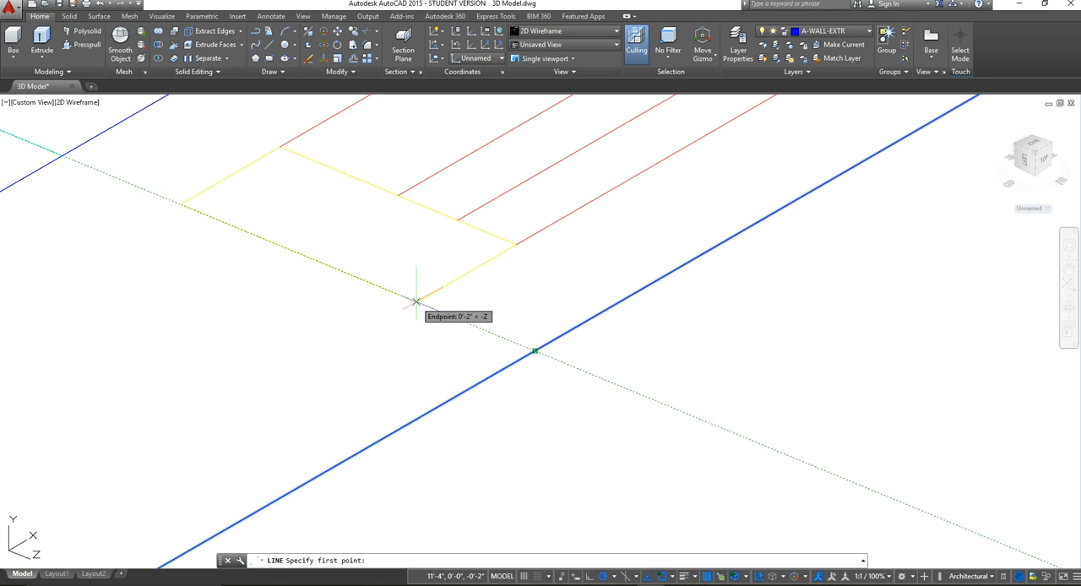
click(535, 350)
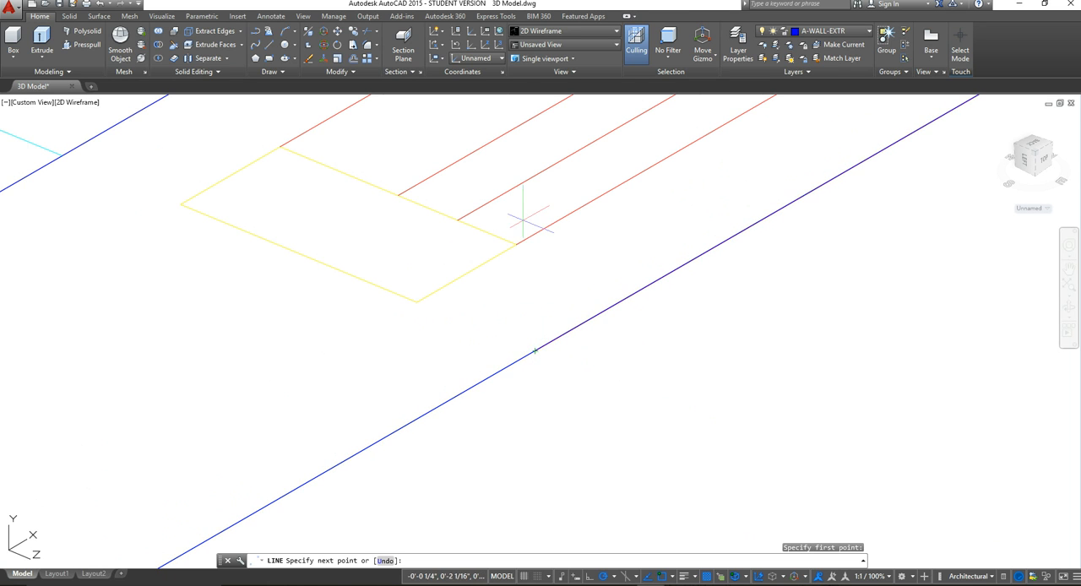
scroll(519, 224, down, 4)
middle_drag(522, 222, 518, 459)
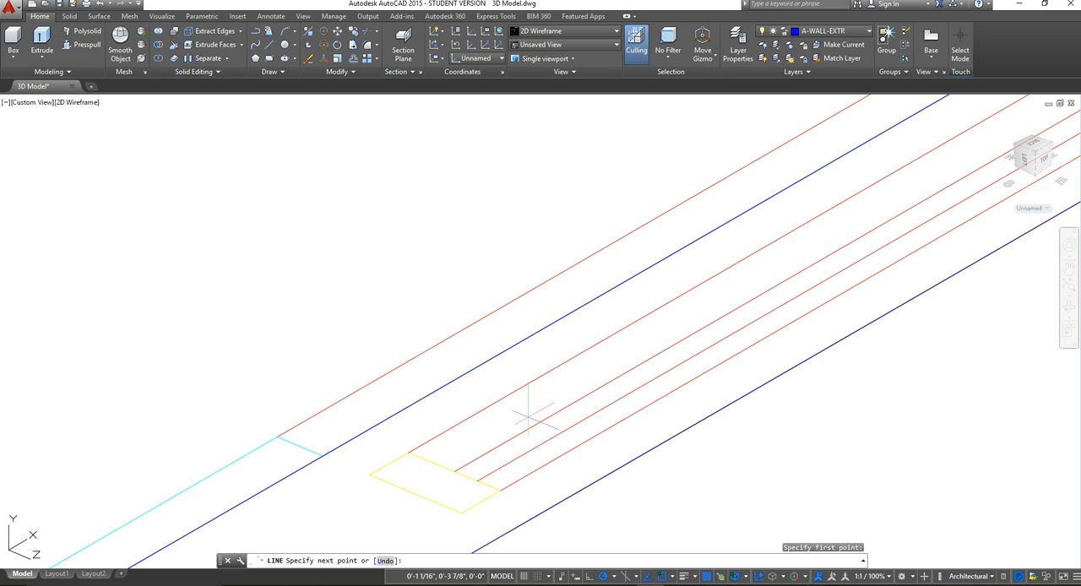
mouse_move(498, 372)
middle_down()
mouse_move(476, 256)
mouse_move(507, 196)
middle_up()
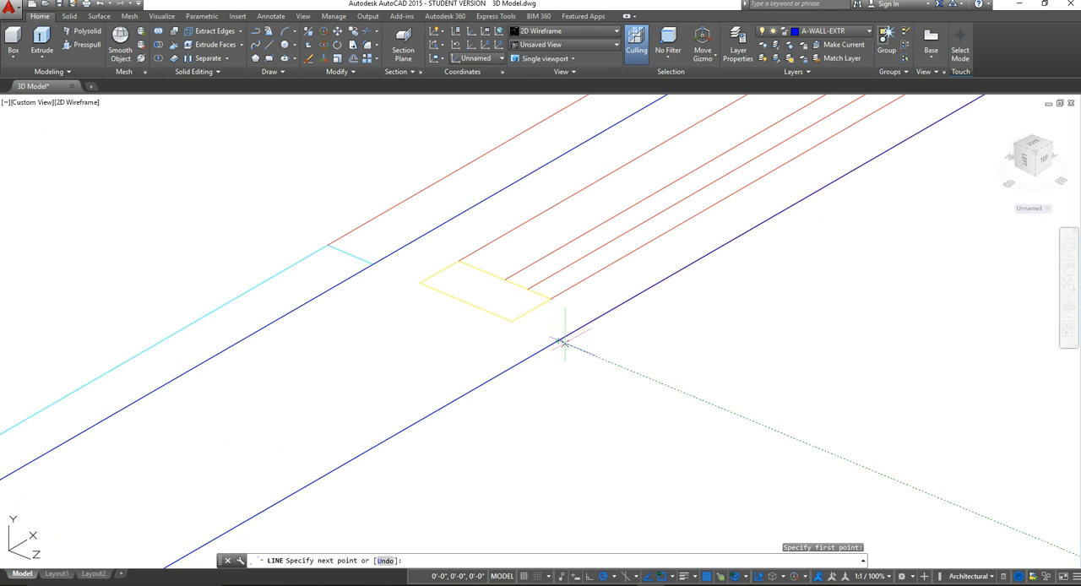
scroll(558, 340, up, 6)
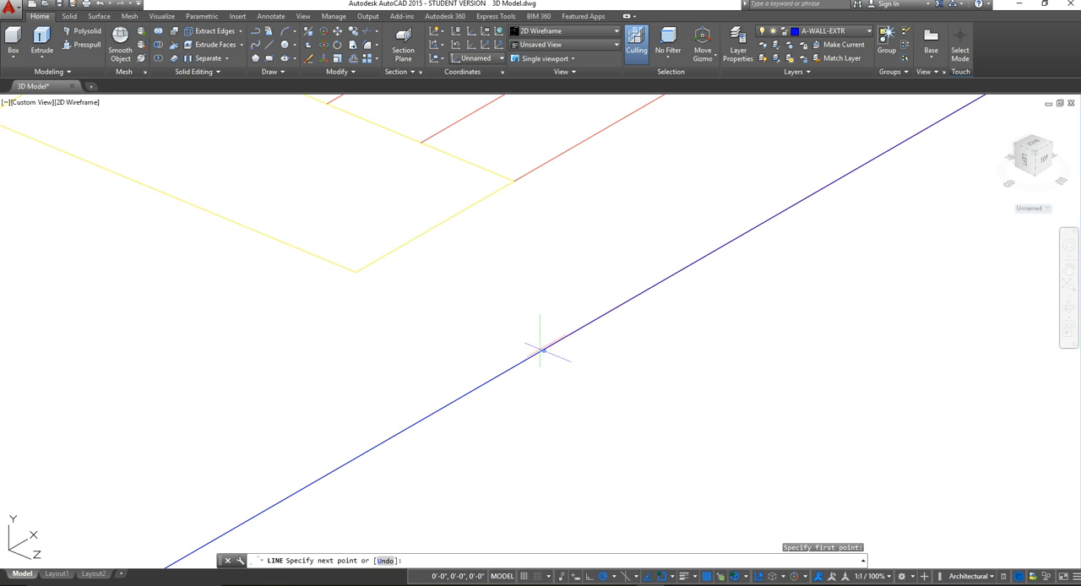
click(542, 349)
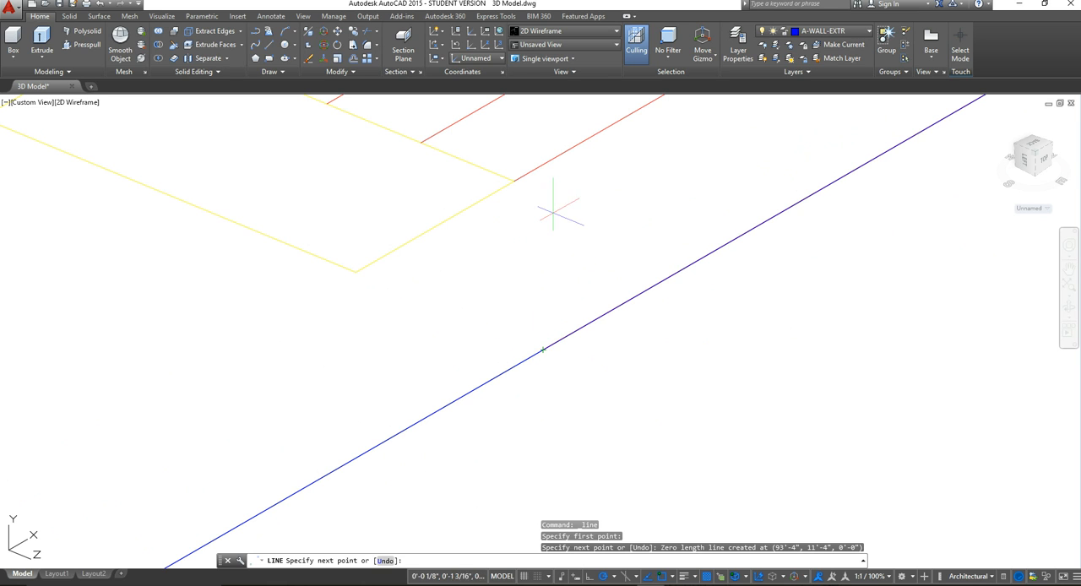
Step: Draw a vertical 2'6" line up from the marked point at the side wall's second window
click(273, 53)
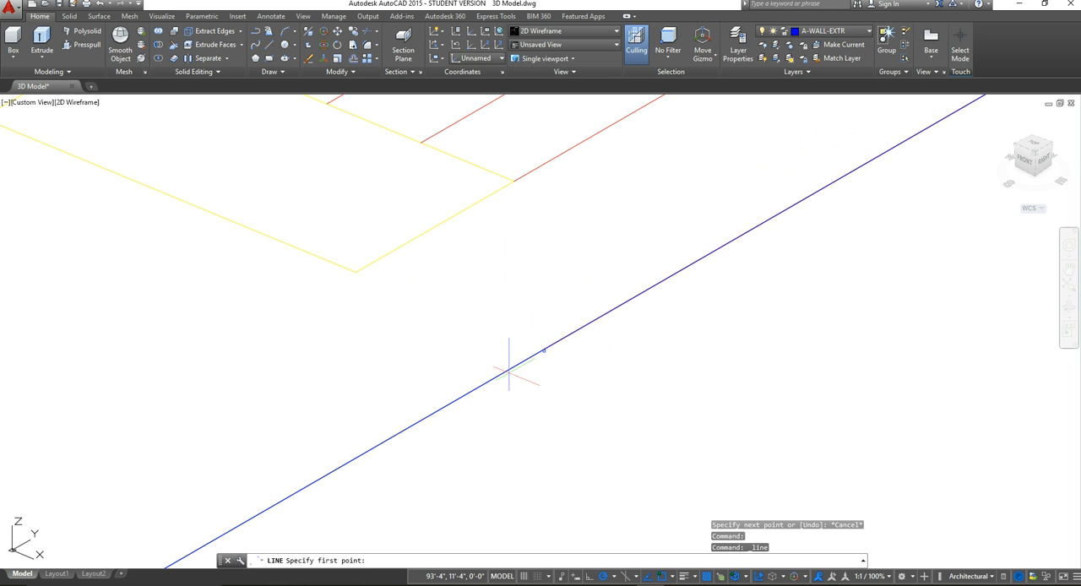
click(544, 349)
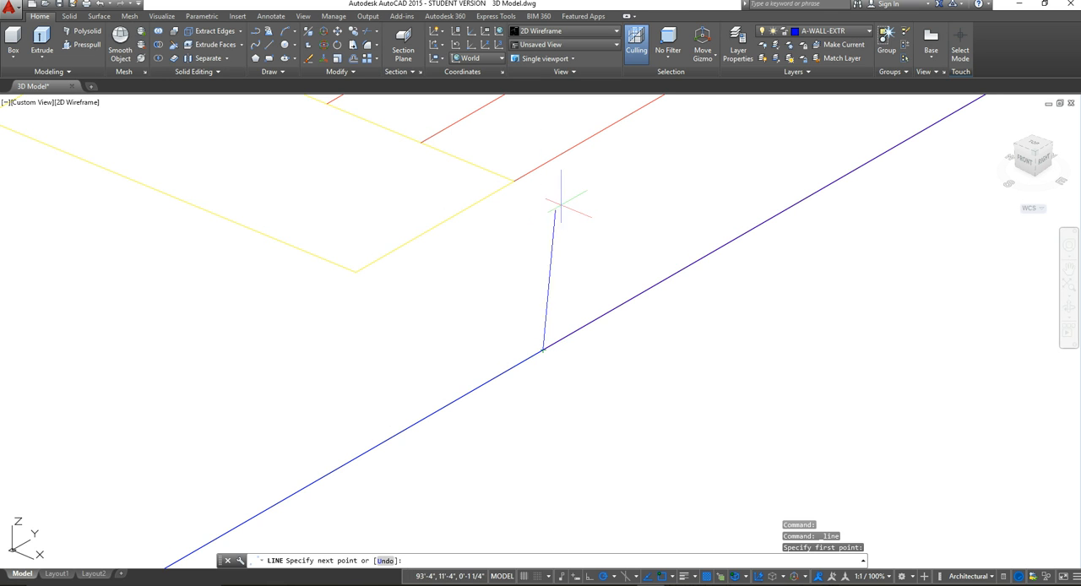
scroll(558, 192, down, 3)
scroll(560, 380, down, 6)
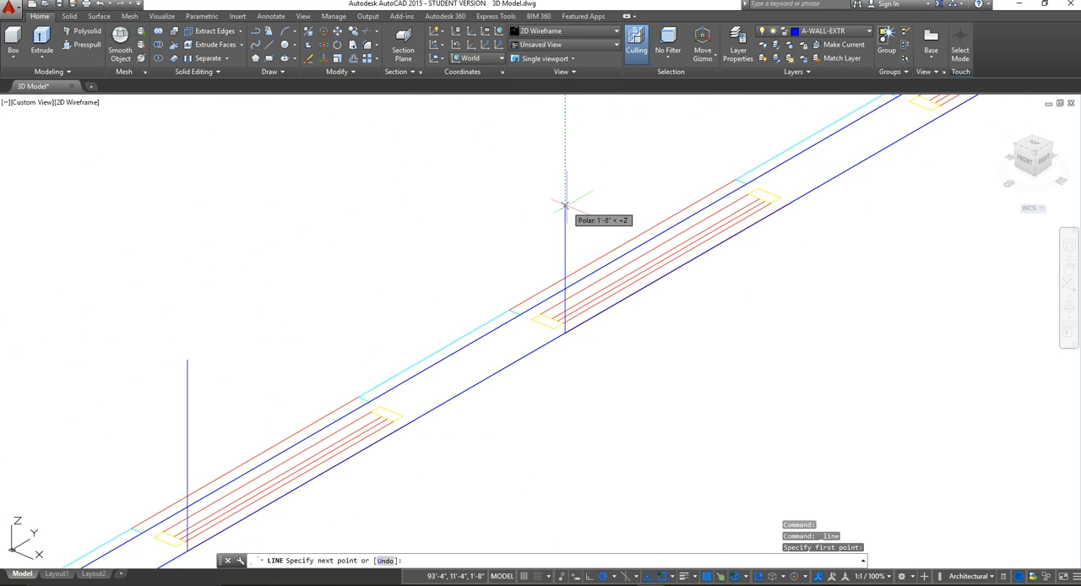
text(2'6)
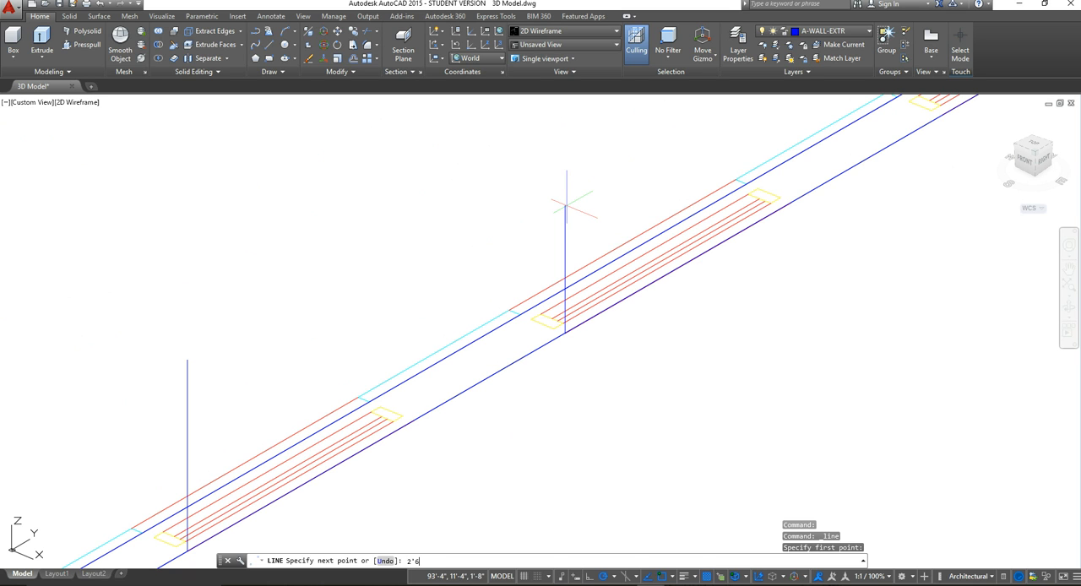
text(")
key(Return)
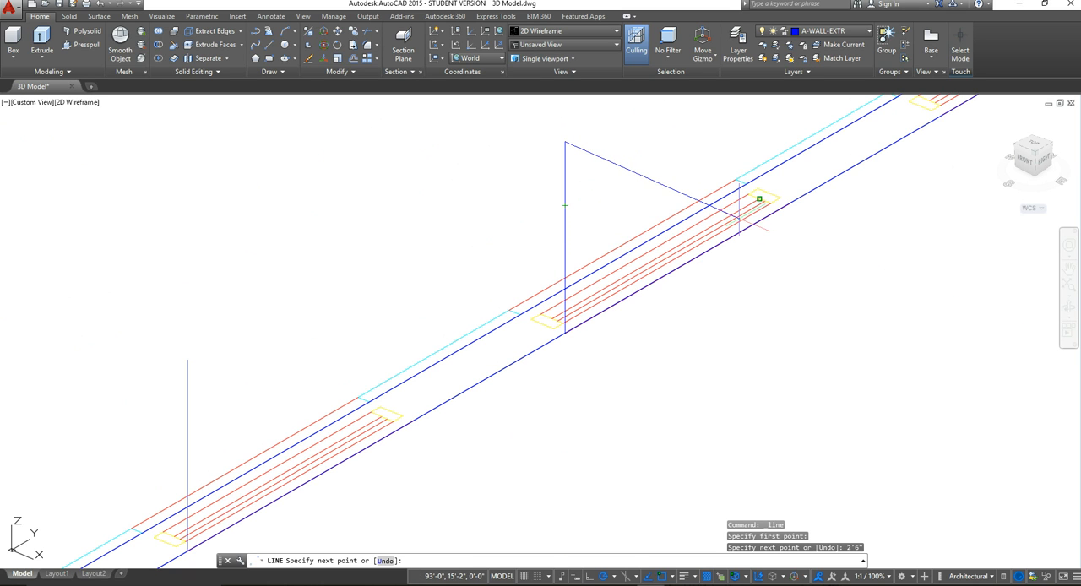
key(Escape)
Step: Place a zero-length marker line on the side wall's outer edge, in line with the near end of the third window
scroll(748, 230, down, 6)
middle_drag(789, 262, 490, 434)
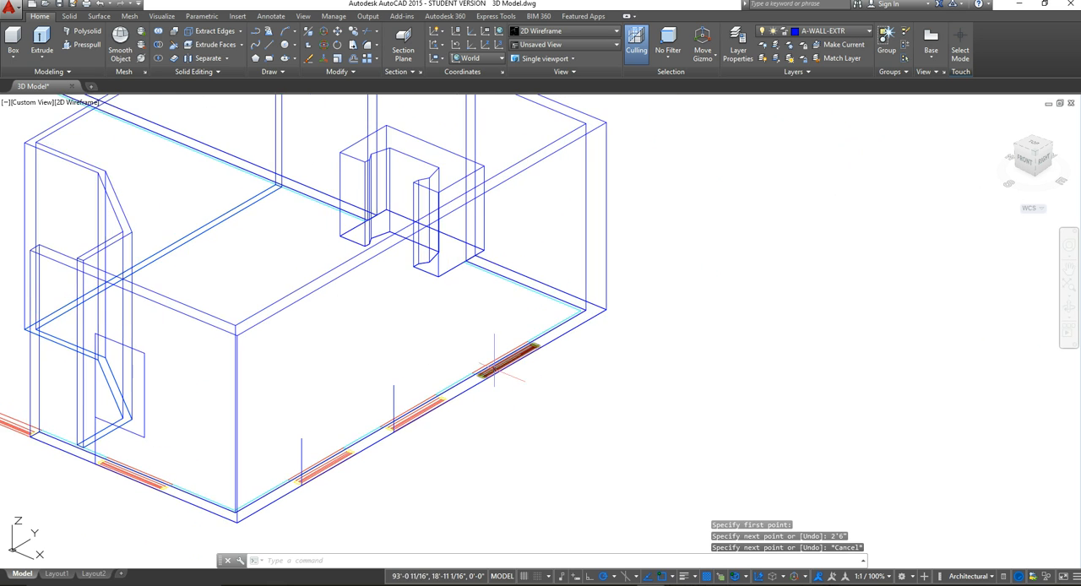
scroll(495, 366, up, 2)
scroll(494, 365, up, 6)
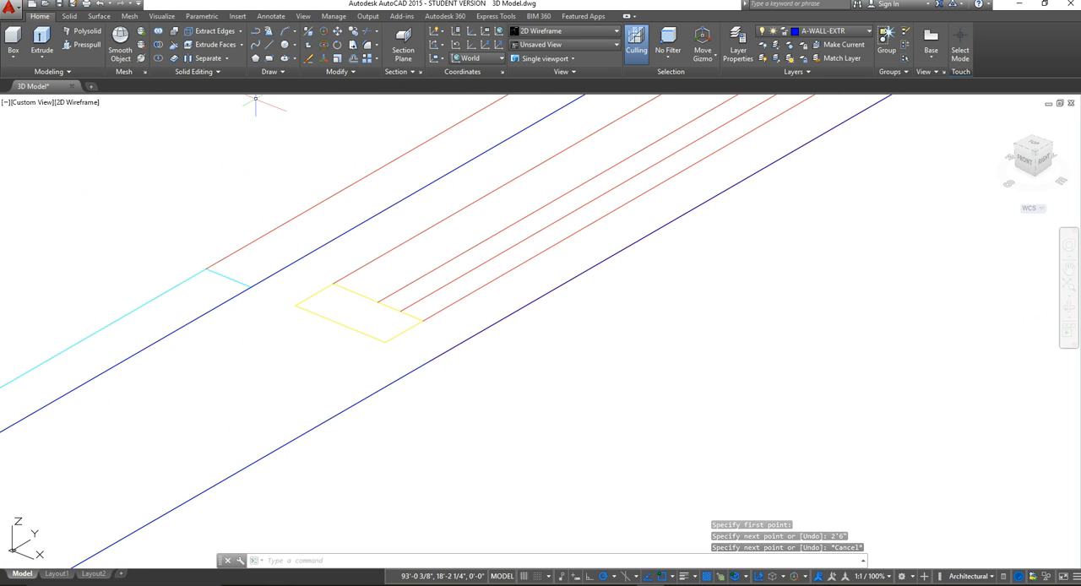
click(269, 46)
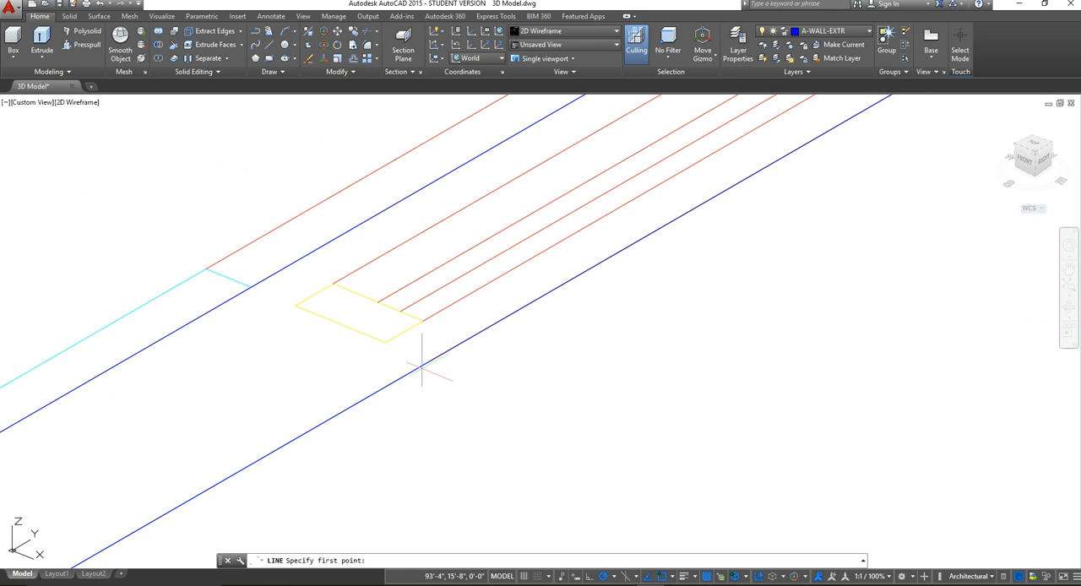
scroll(394, 366, up, 4)
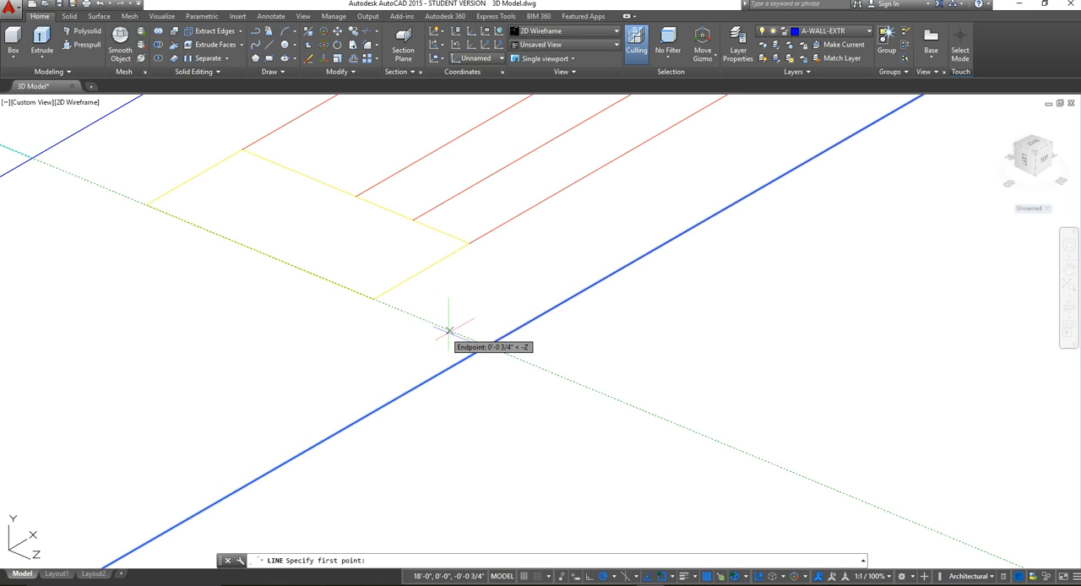
click(487, 347)
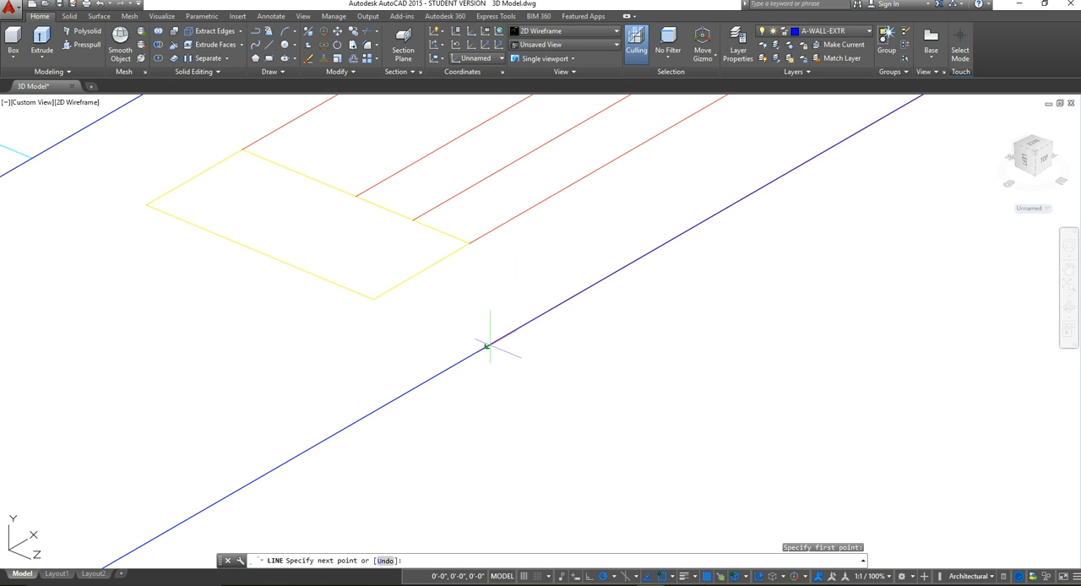
click(486, 345)
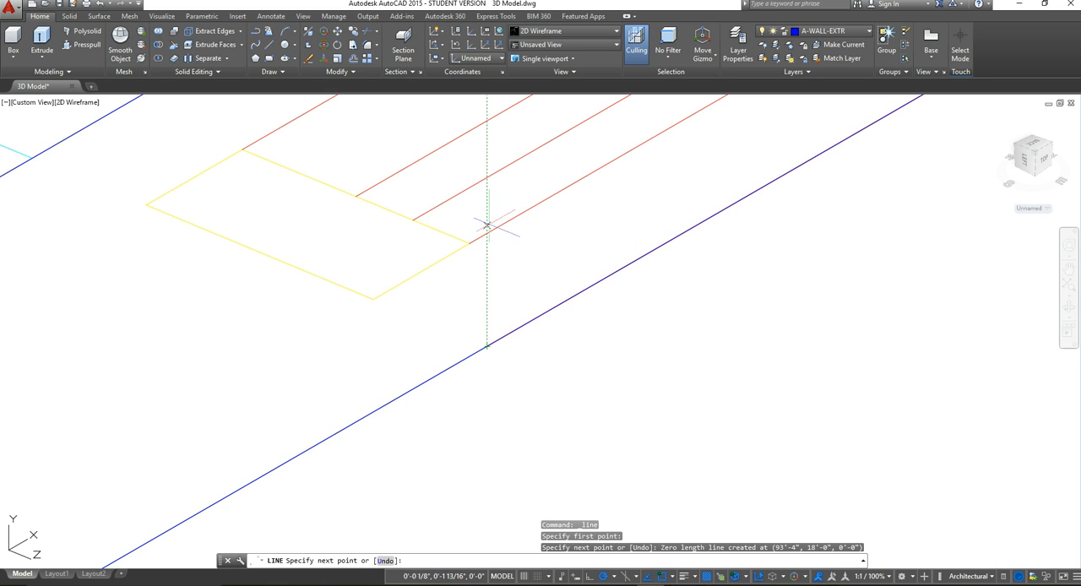
key(Escape)
Step: Draw a vertical 2'6" line up from the marked point at the side wall's third window
click(269, 44)
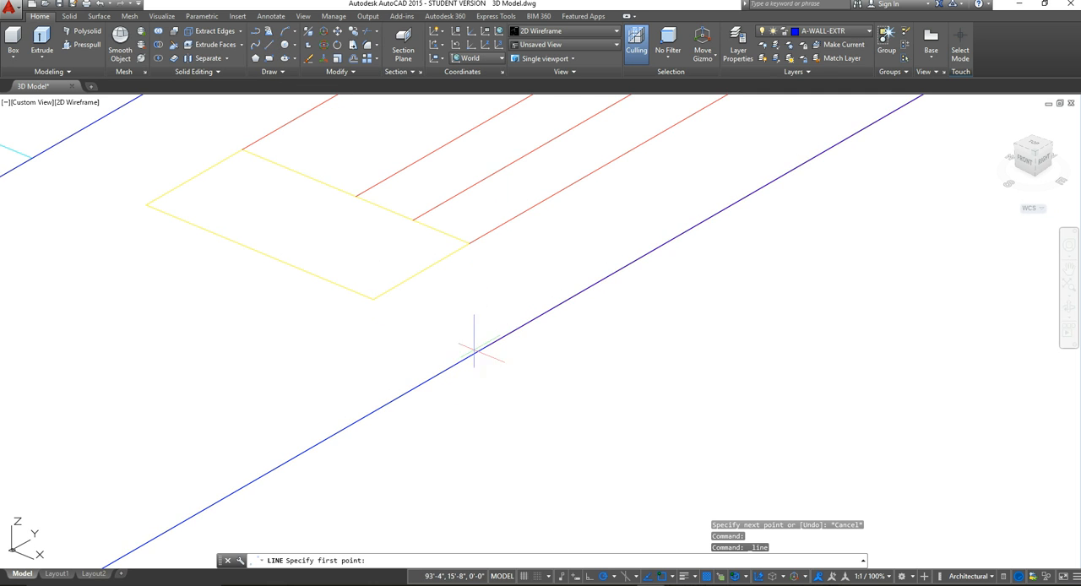
click(487, 346)
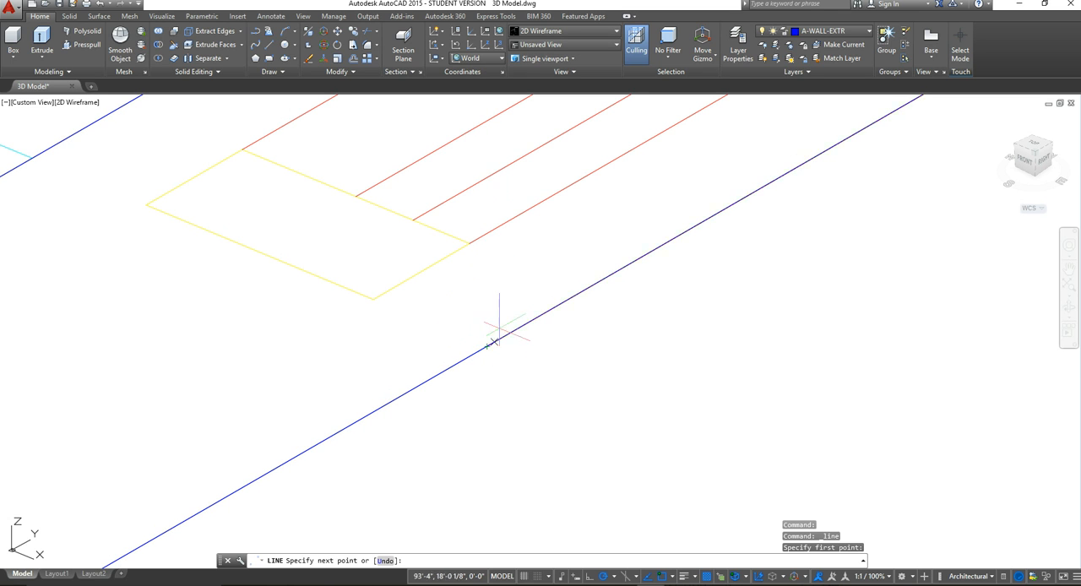
scroll(498, 224, down, 5)
middle_drag(509, 220, 517, 363)
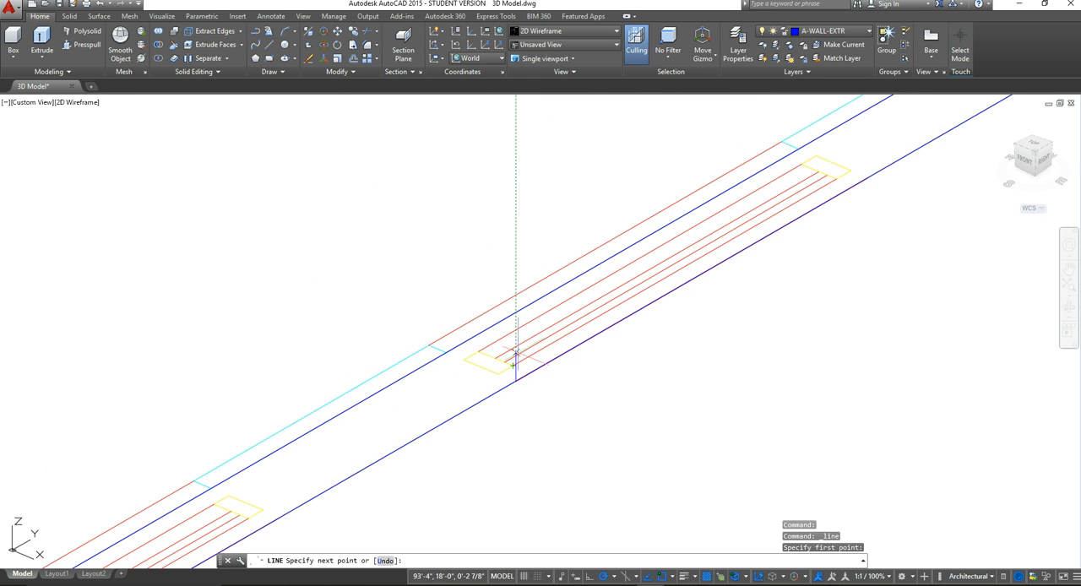
text(2)
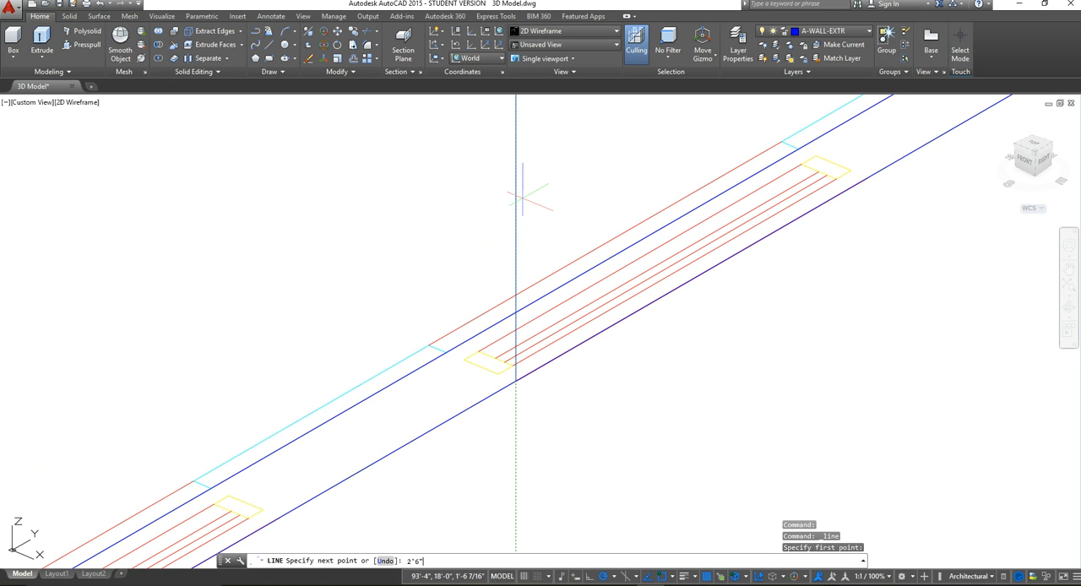
text('6")
key(Return)
key(Escape)
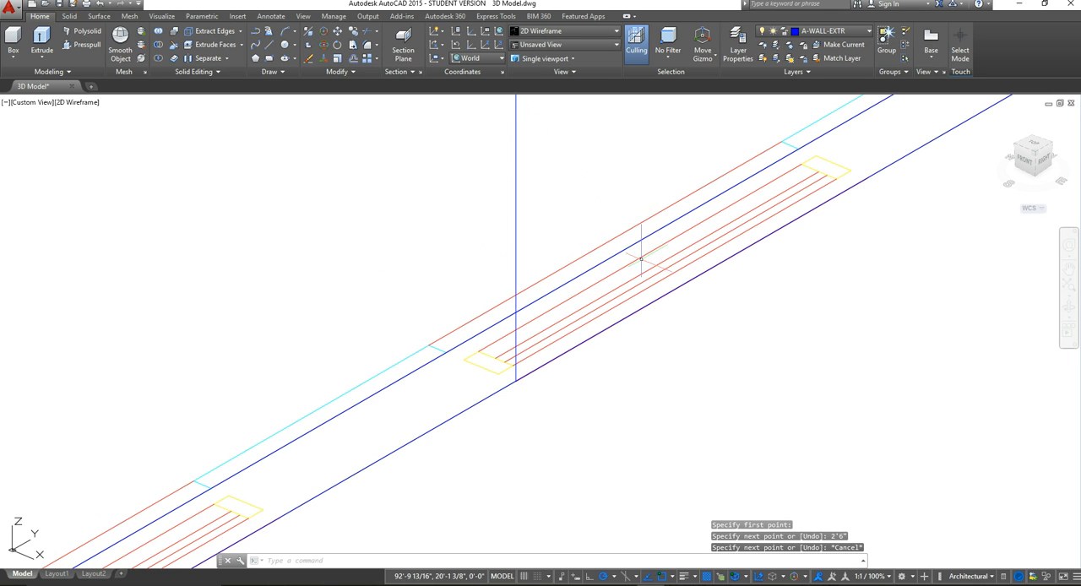
Step: Set the UCS to Right for drawing window outlines parallel to the end room's side wall
scroll(641, 259, down, 3)
scroll(560, 374, down, 2)
scroll(541, 409, up, 2)
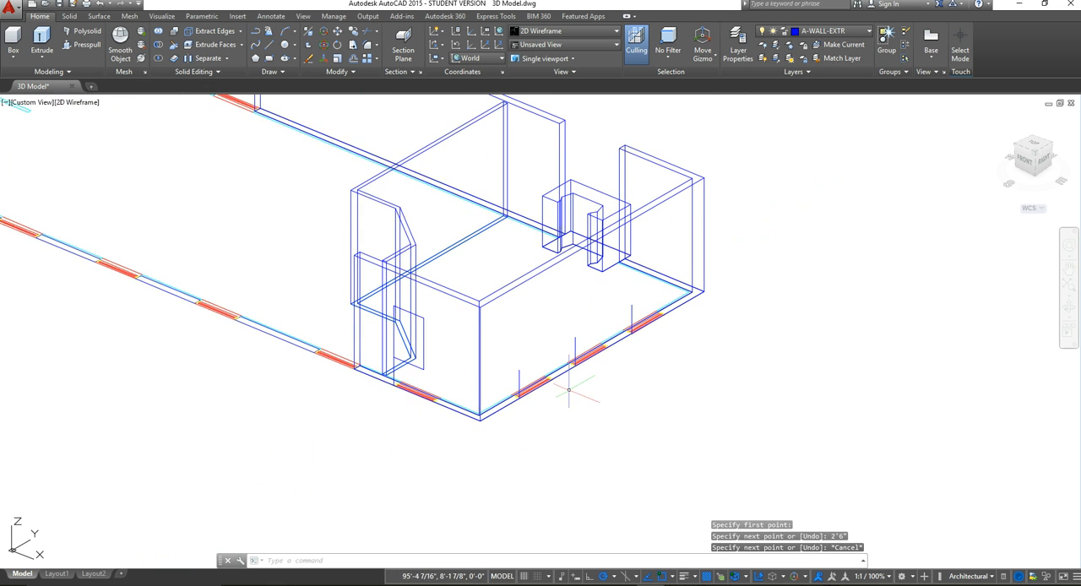
scroll(568, 389, up, 2)
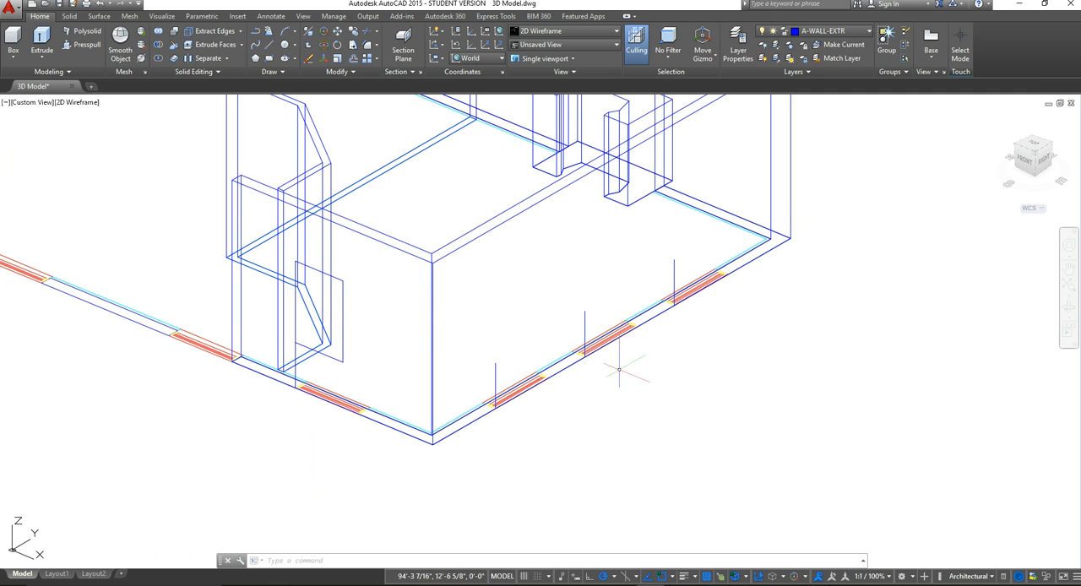
middle_drag(630, 429, 581, 410)
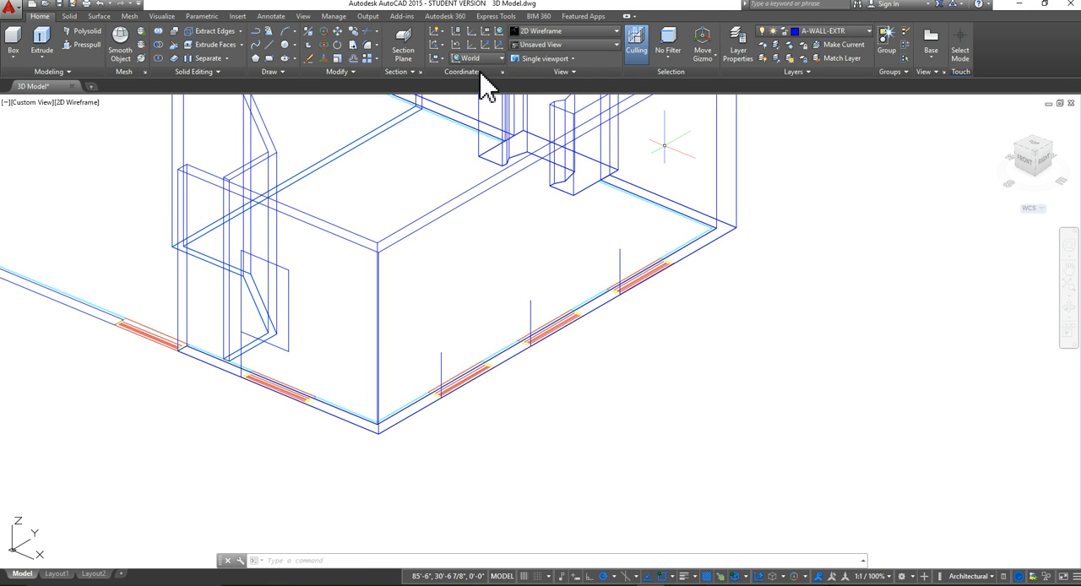
click(501, 59)
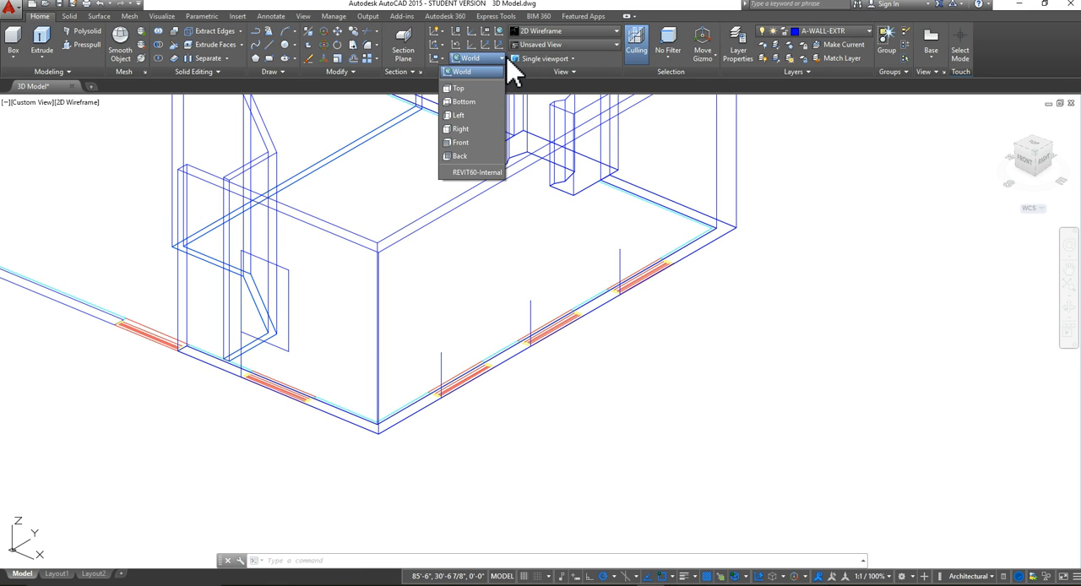
click(465, 128)
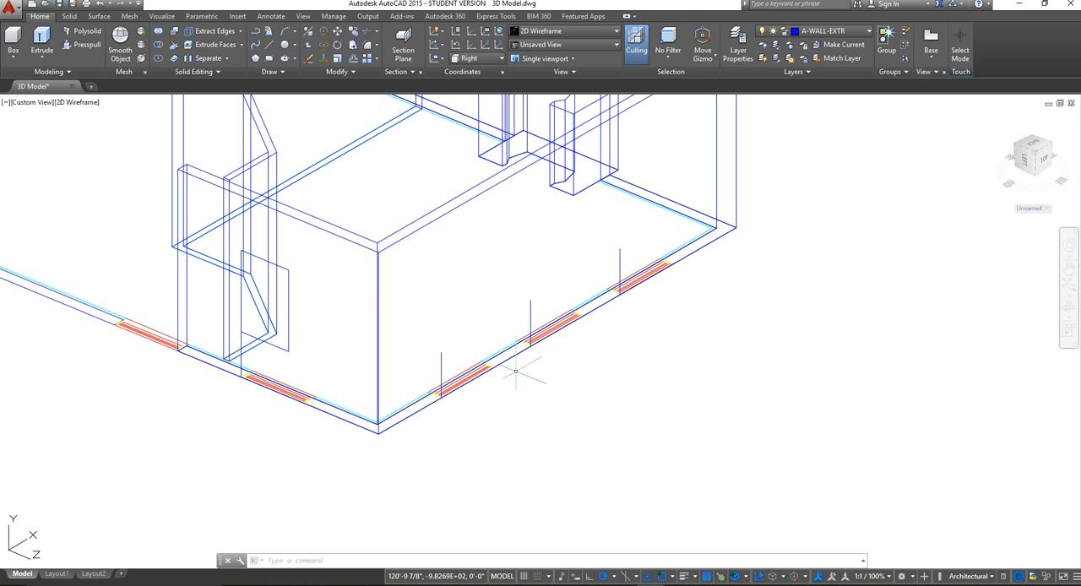
Step: Draw an upright rectangle 3' long and 4'6" wide in the empty space outside the end room's side wall
click(269, 59)
click(642, 338)
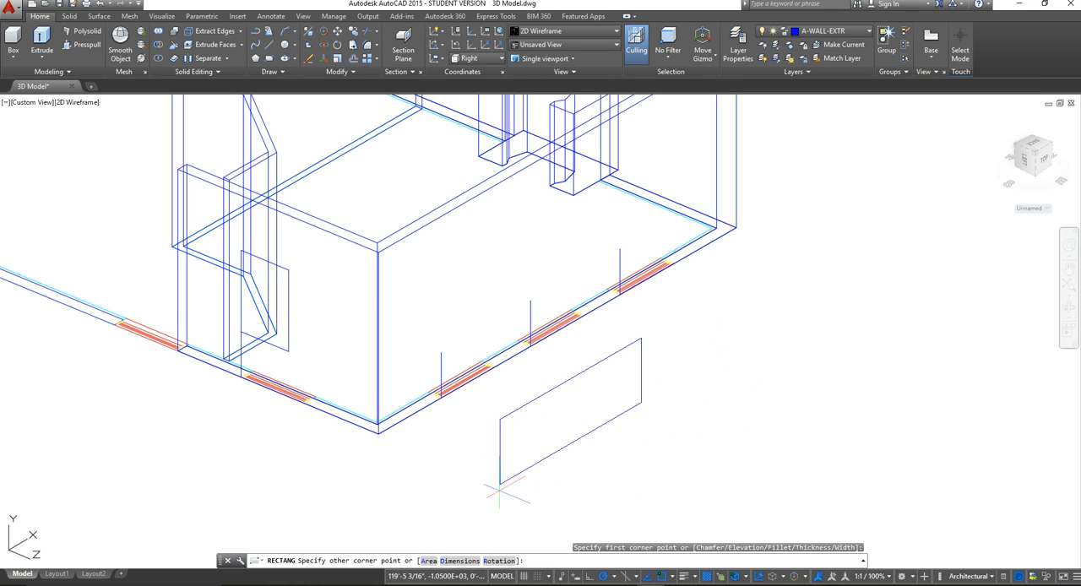
click(464, 562)
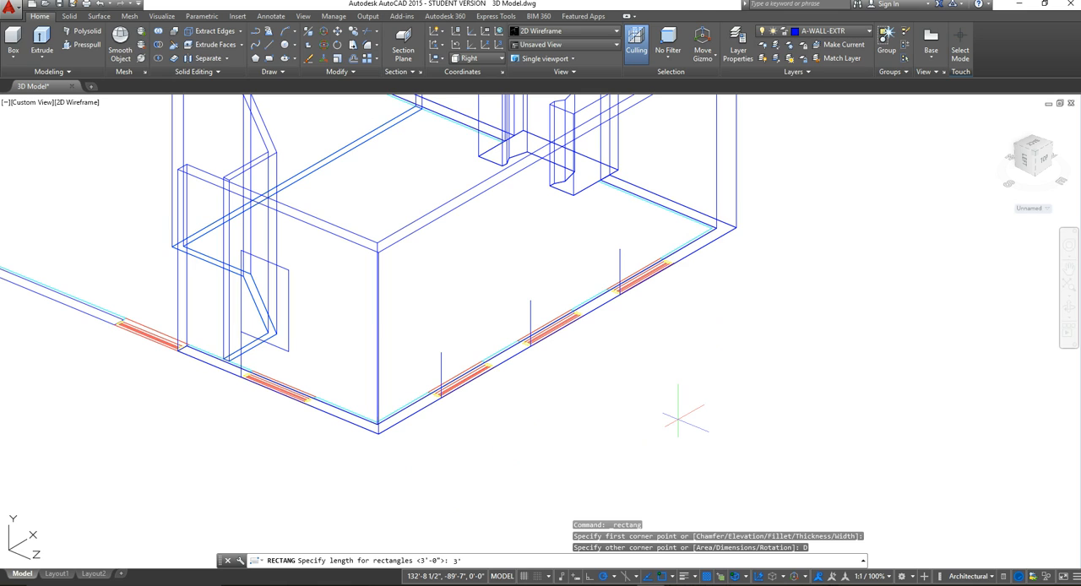
key(Return)
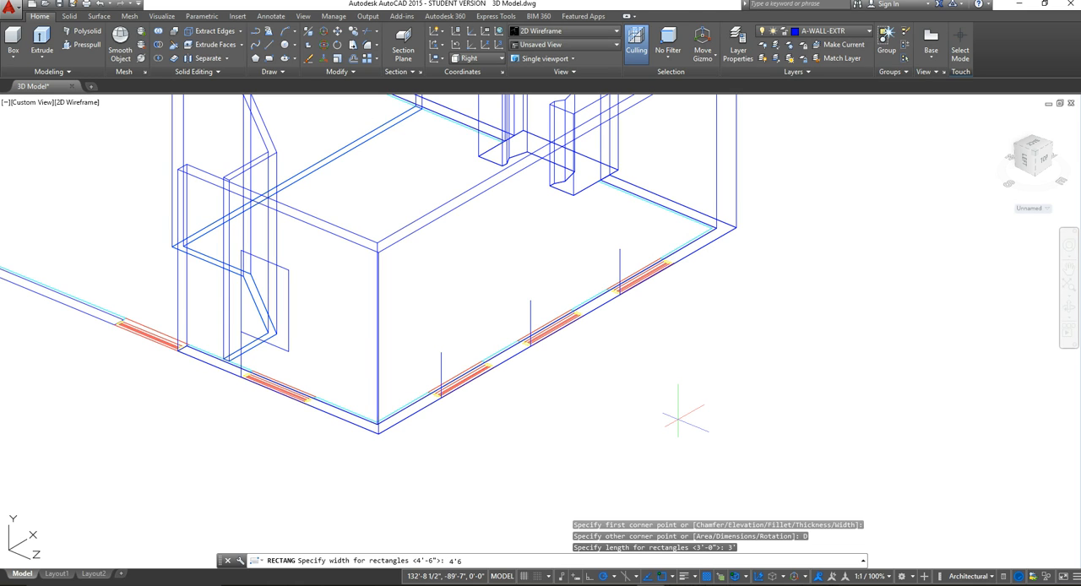
key(Return)
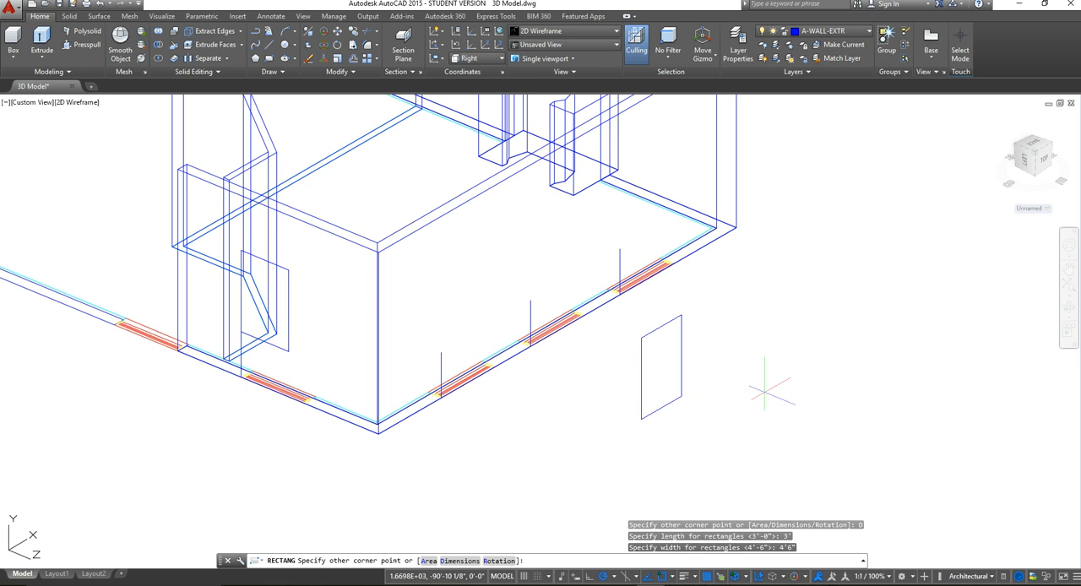
click(765, 393)
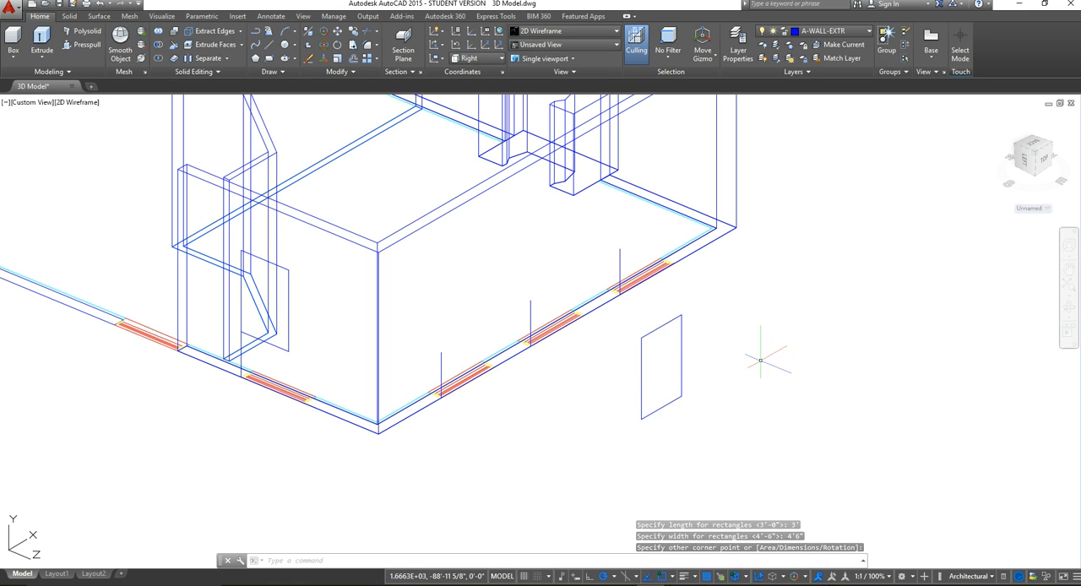
Step: Copy the window rectangle from its lower near corner to the tops of the three vertical guide lines on the side wall
key(Escape)
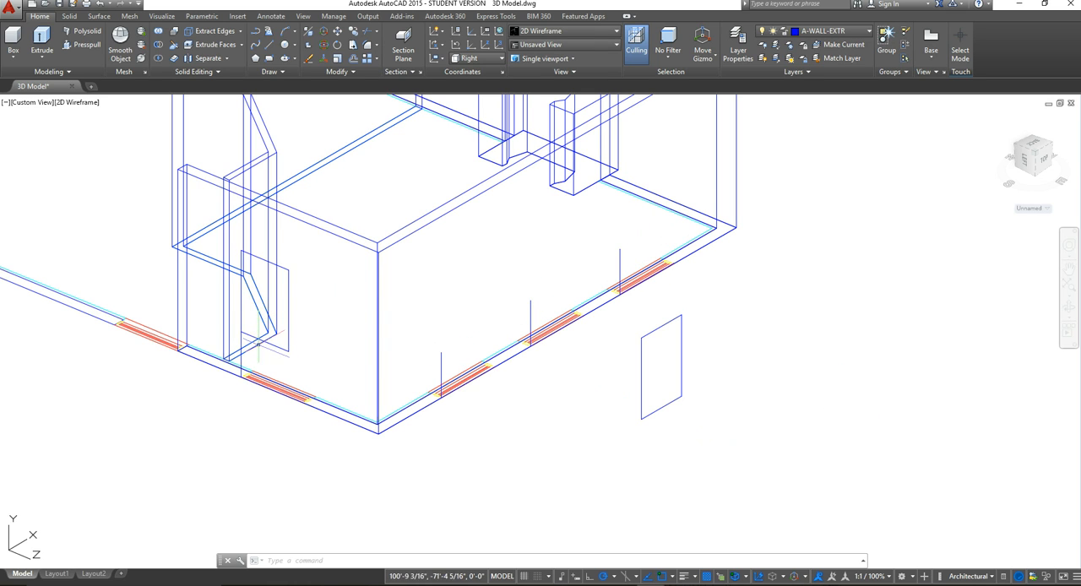
click(766, 453)
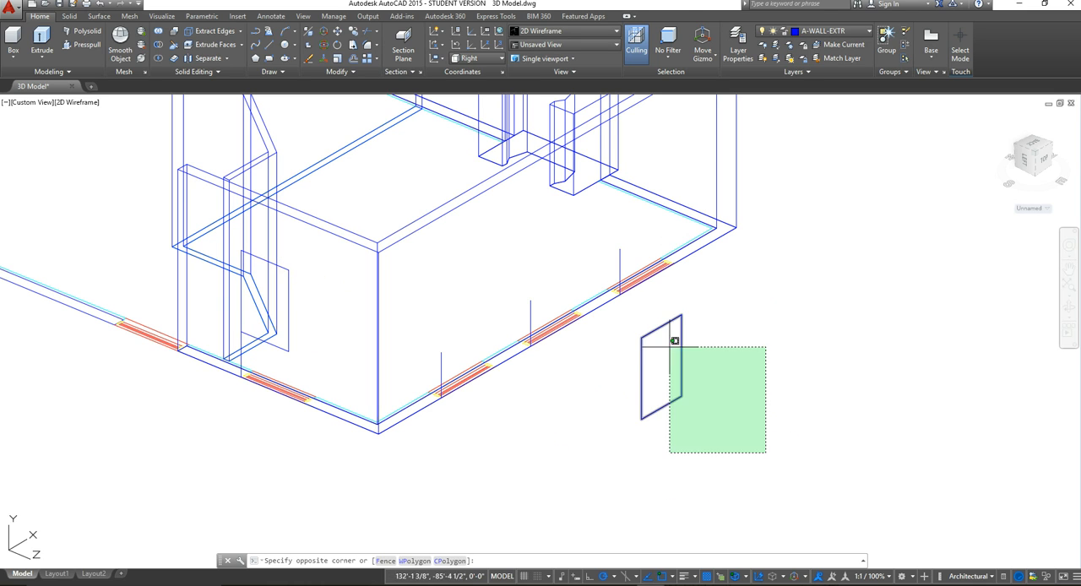
click(626, 327)
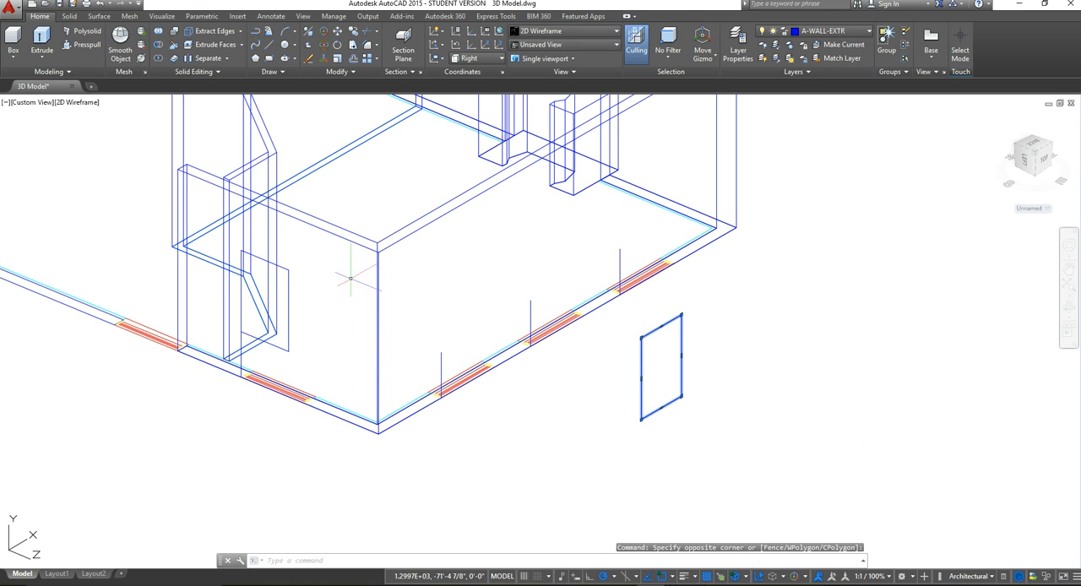
click(353, 31)
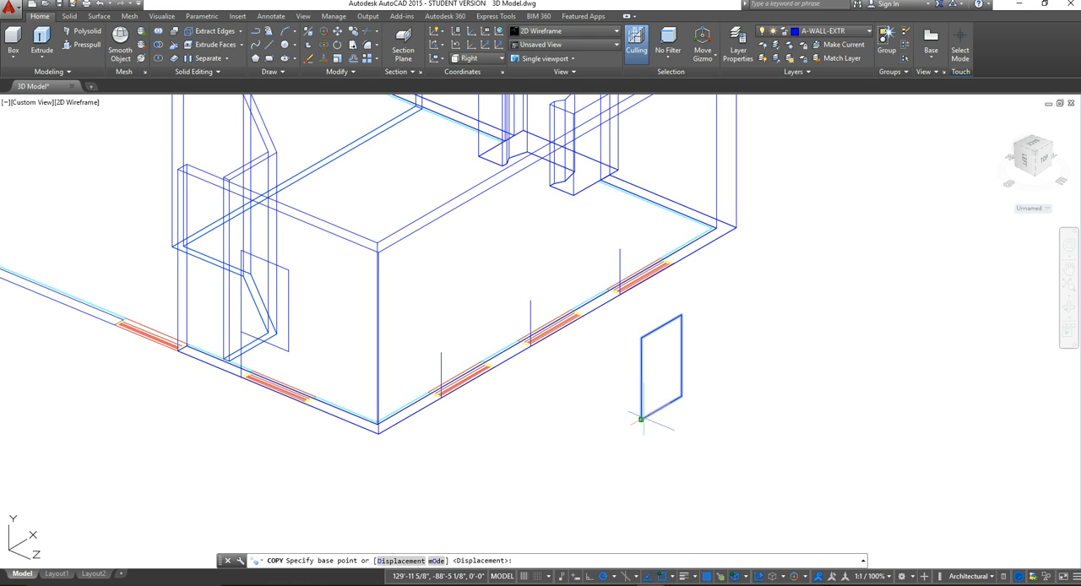
click(641, 419)
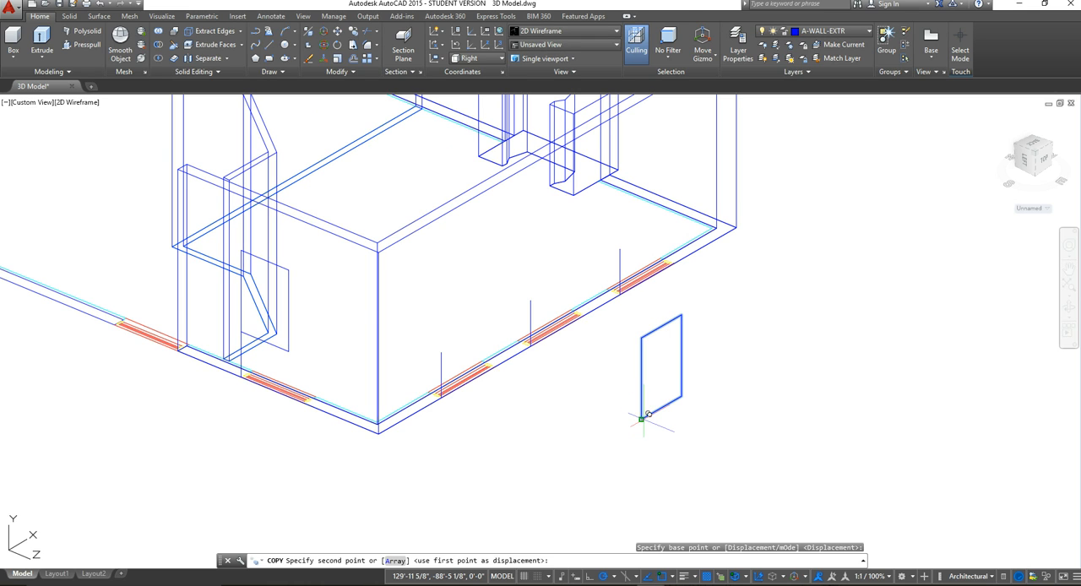
click(440, 352)
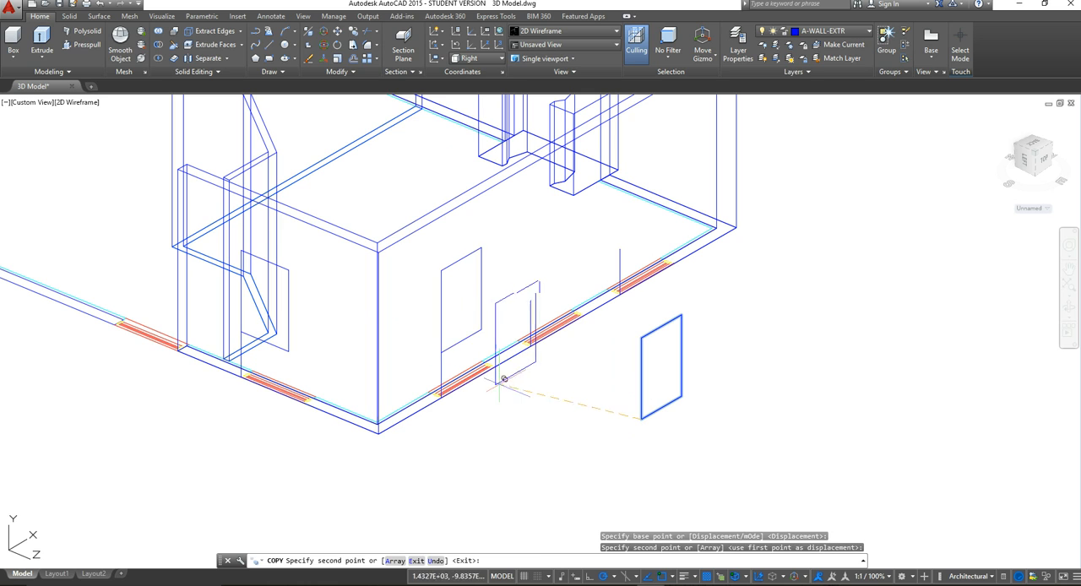
click(530, 299)
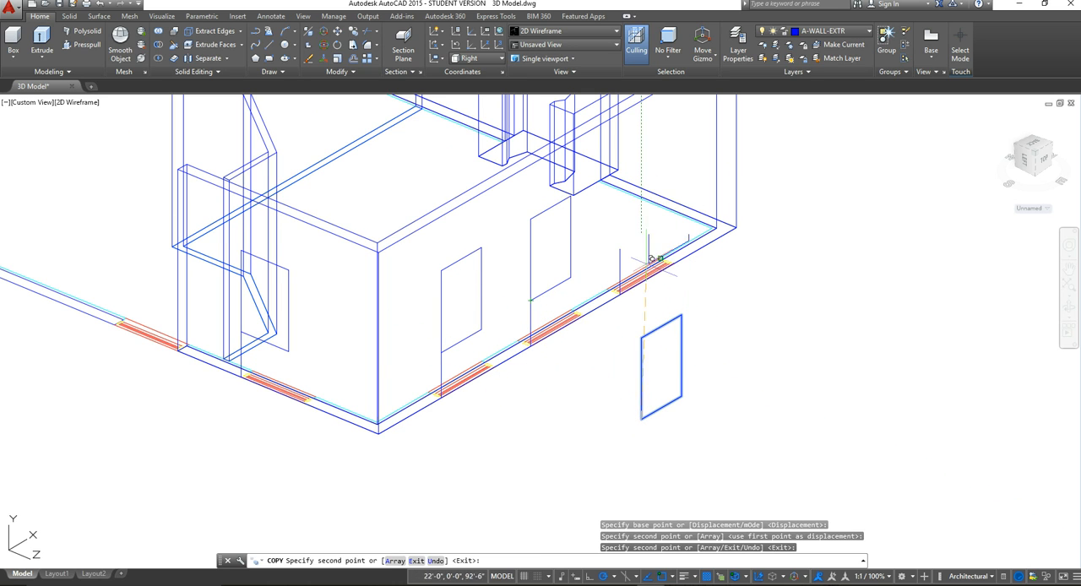
click(620, 248)
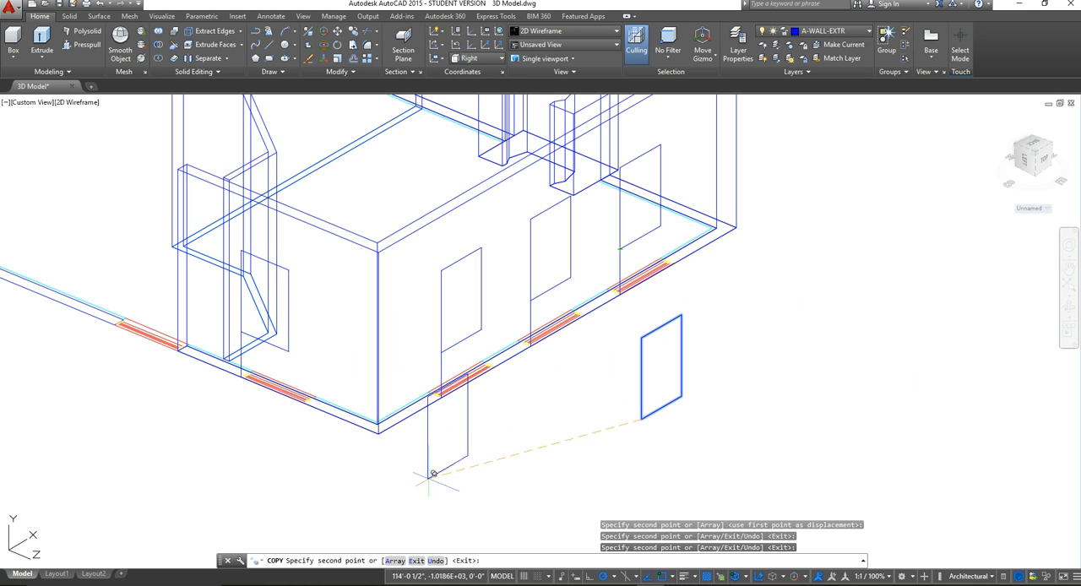
key(Escape)
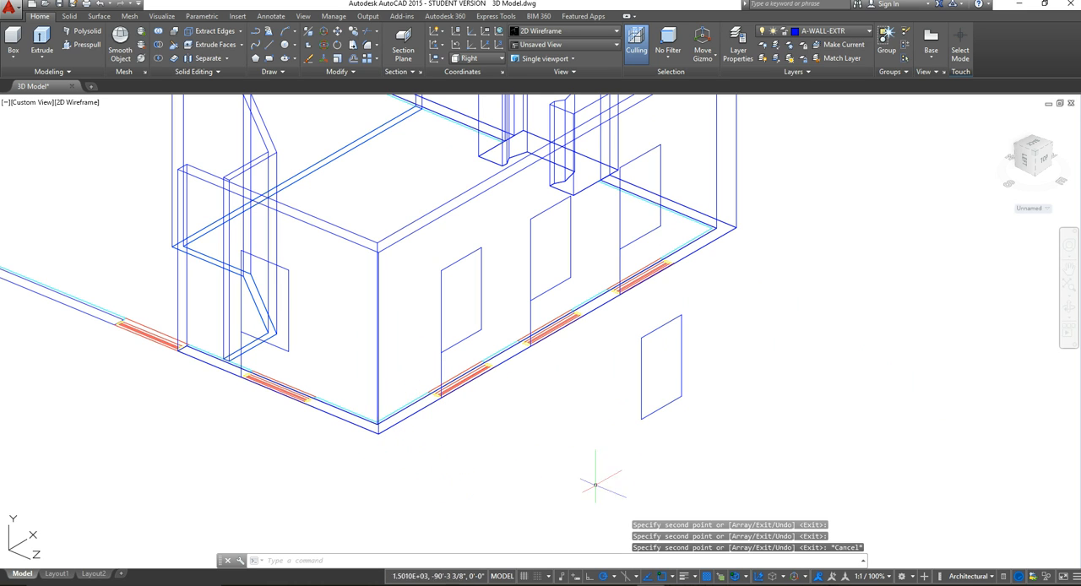
Step: Erase the original window rectangle left in the empty space outside the side wall
click(713, 454)
click(672, 336)
key(Delete)
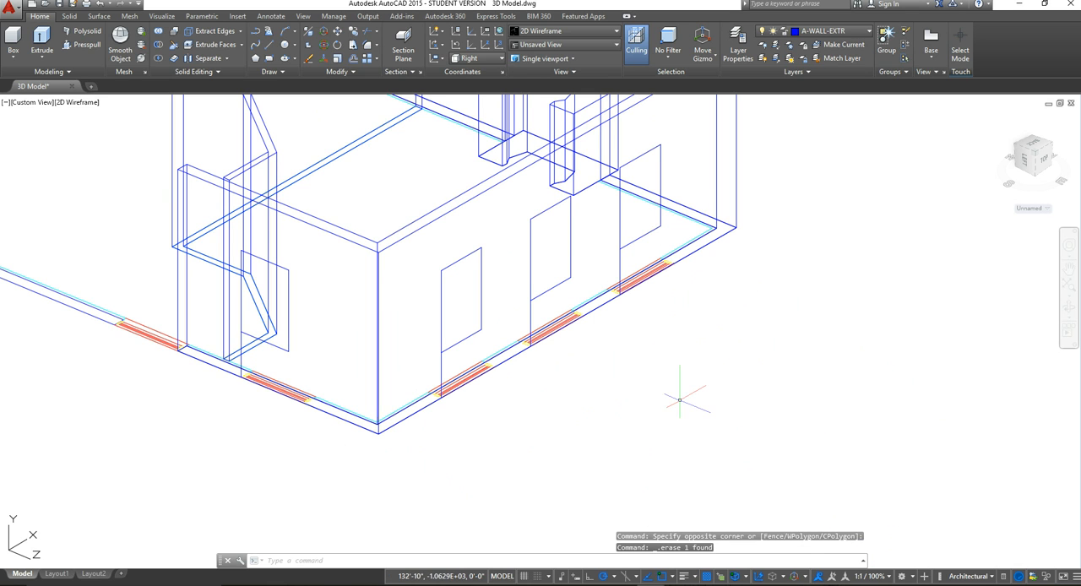
Step: Erase the four vertical guide lines below the window outlines on the end room's two outer walls
scroll(682, 396, down, 3)
scroll(541, 403, up, 2)
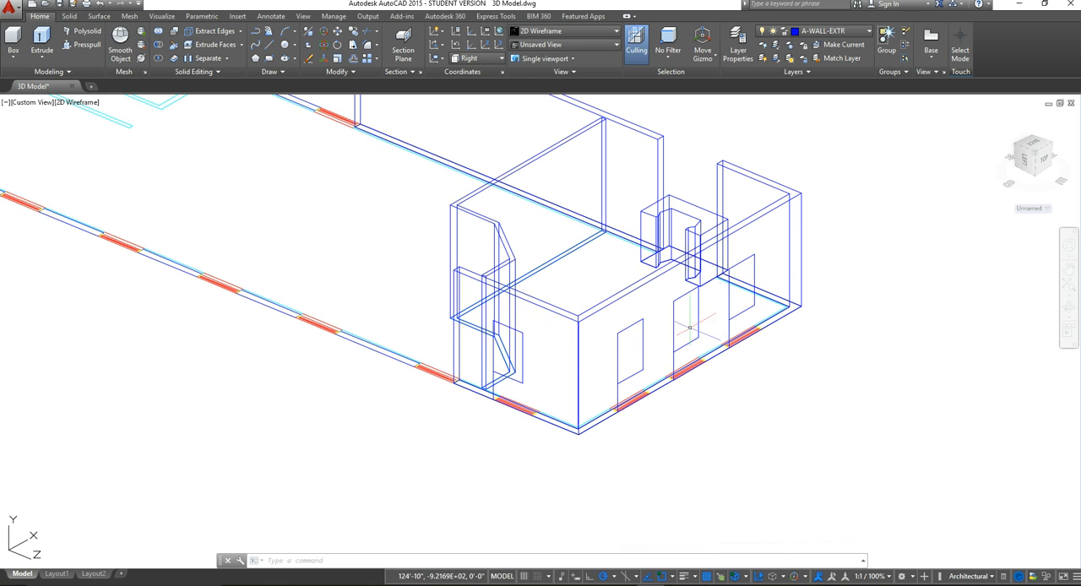
scroll(484, 373, up, 2)
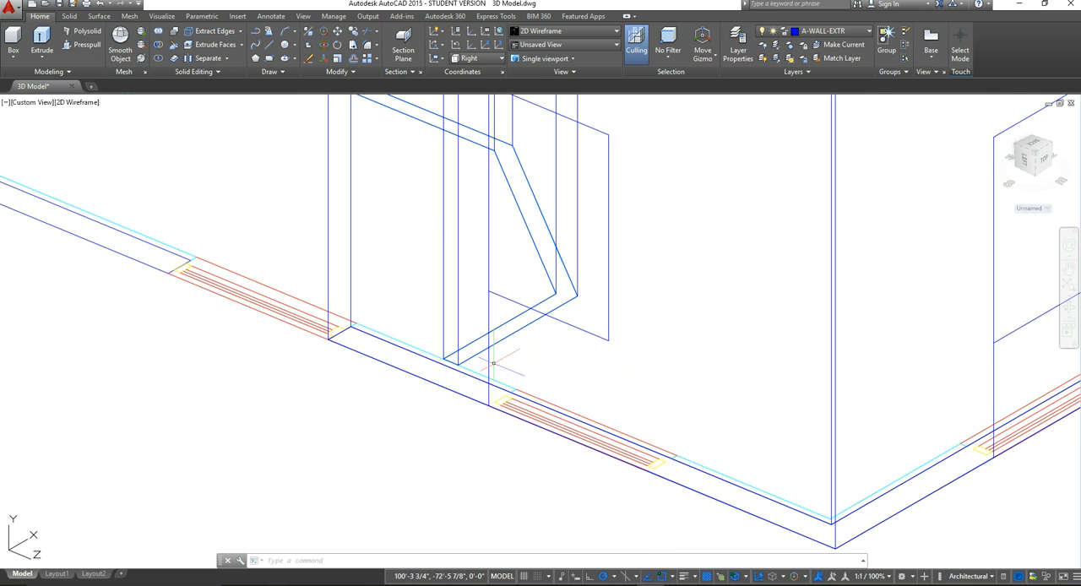
click(492, 363)
key(Delete)
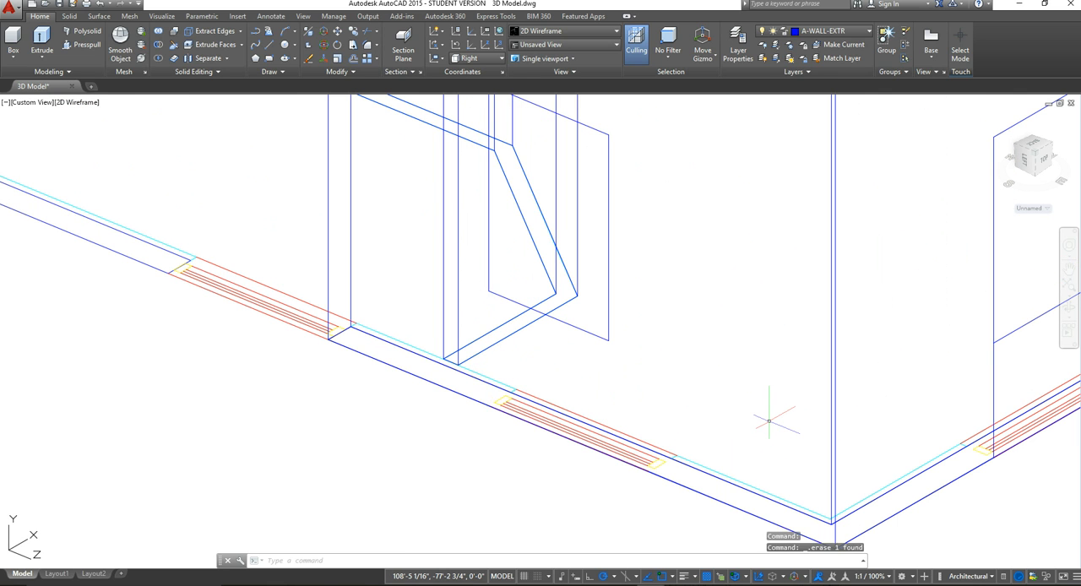
scroll(837, 458, down, 4)
middle_drag(890, 437, 495, 431)
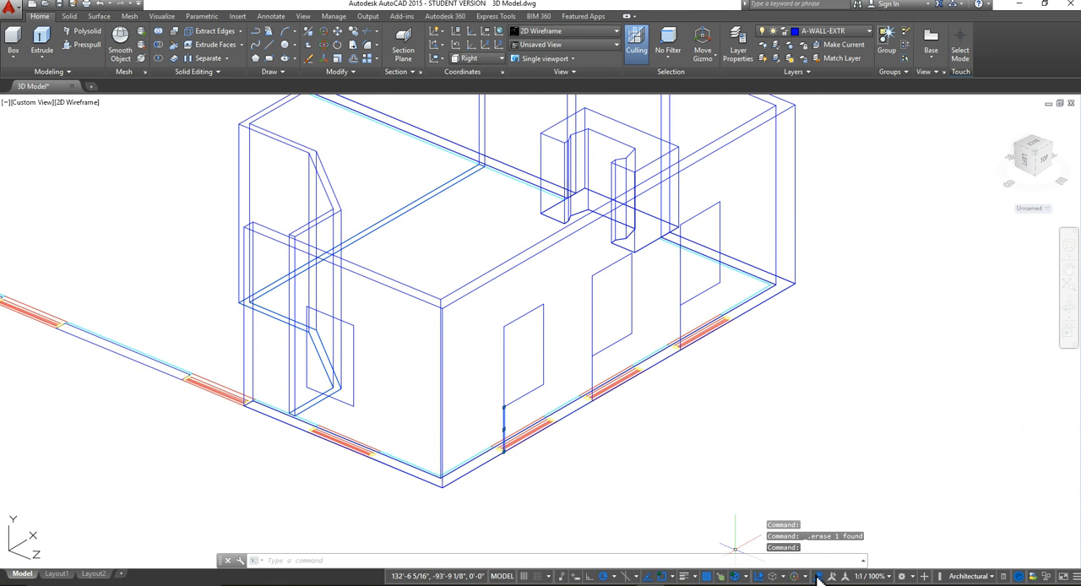
click(591, 373)
click(593, 372)
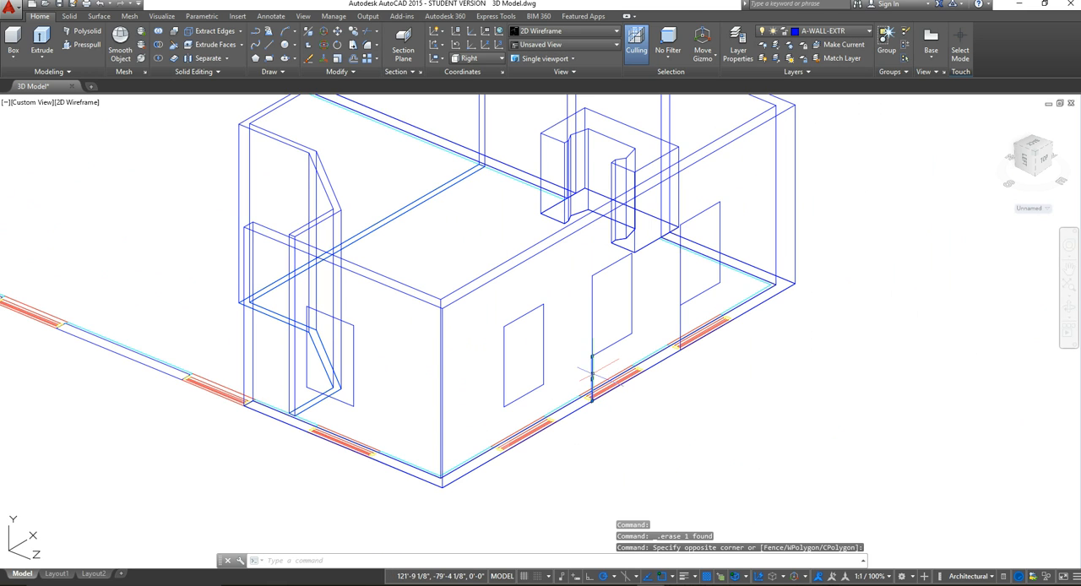
key(Delete)
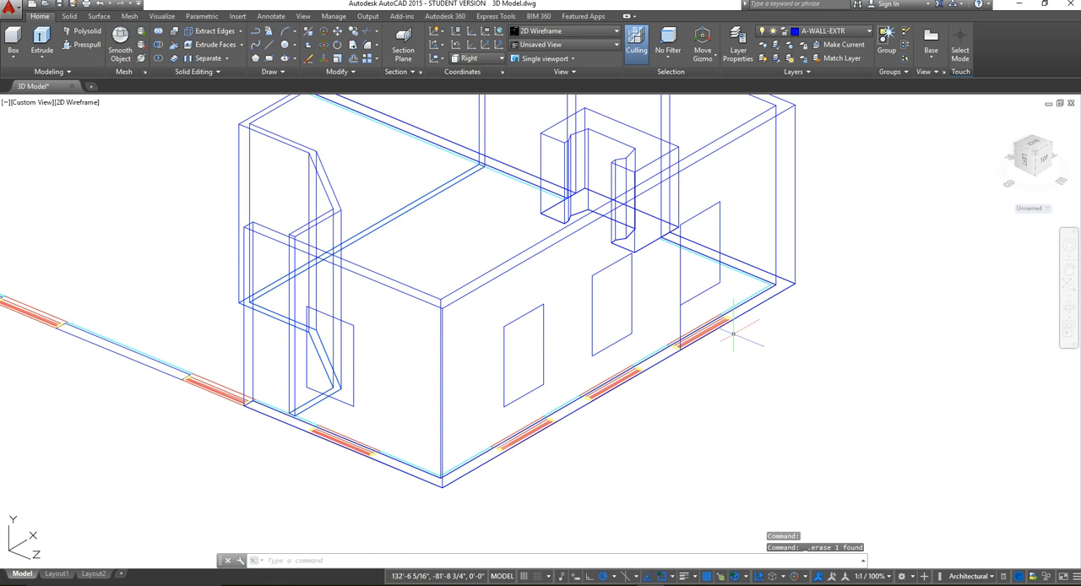
click(679, 319)
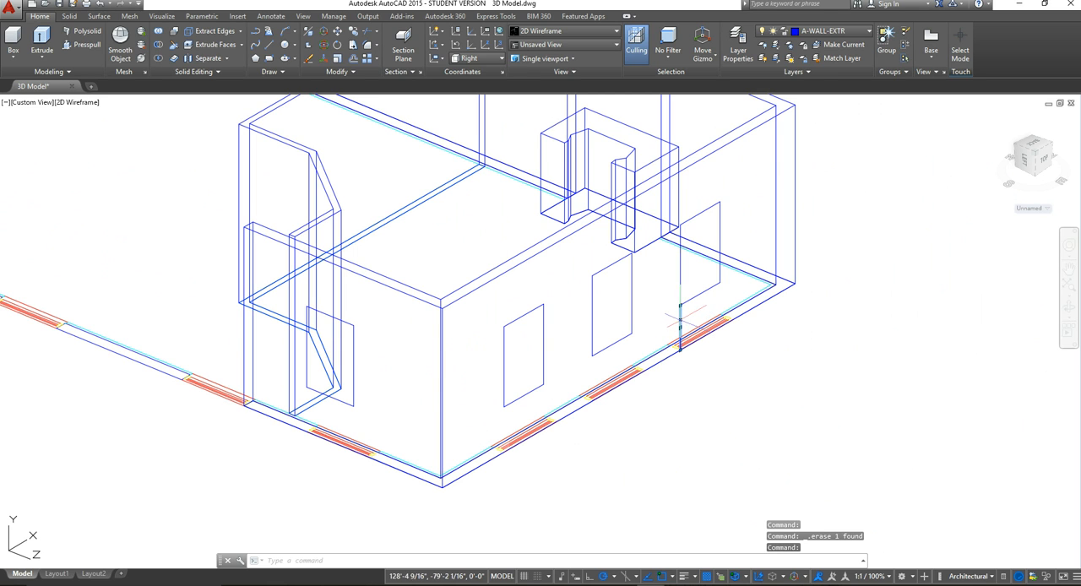
key(Delete)
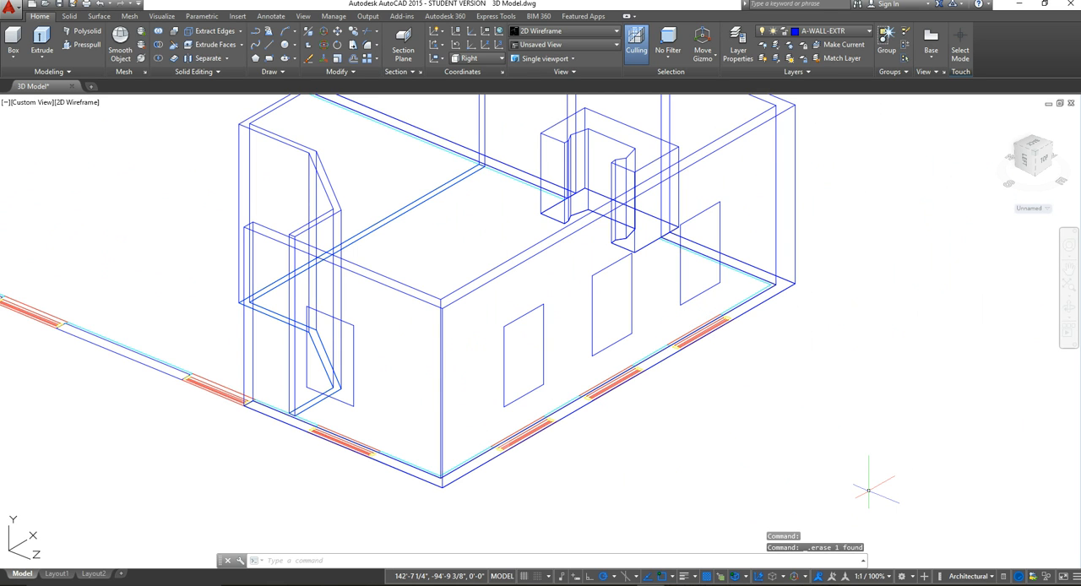
Step: Set the visual style to Conceptual to show the walls as shaded solids
scroll(640, 310, down, 4)
scroll(621, 322, up, 2)
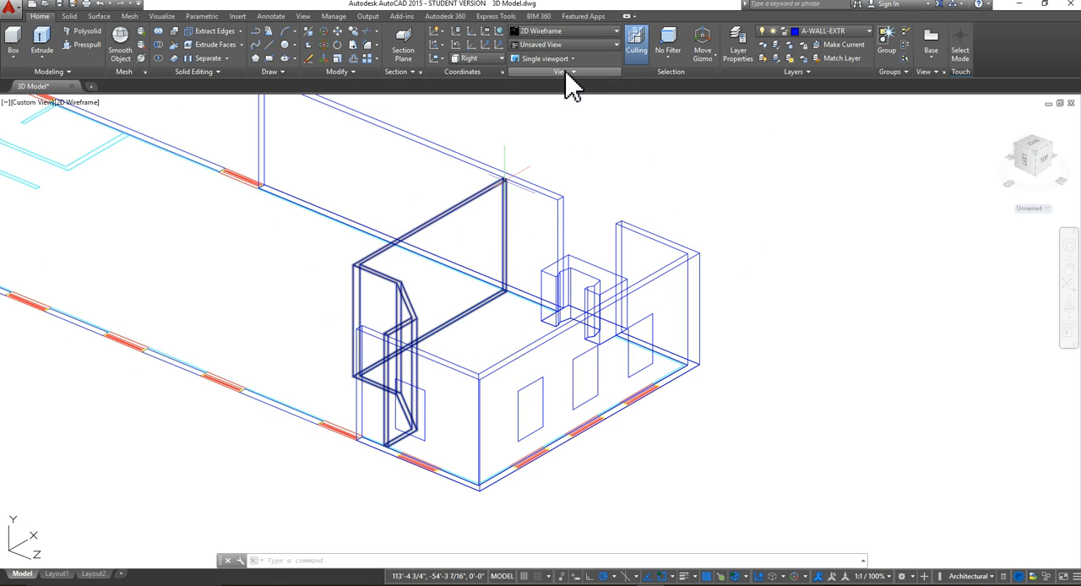
click(619, 33)
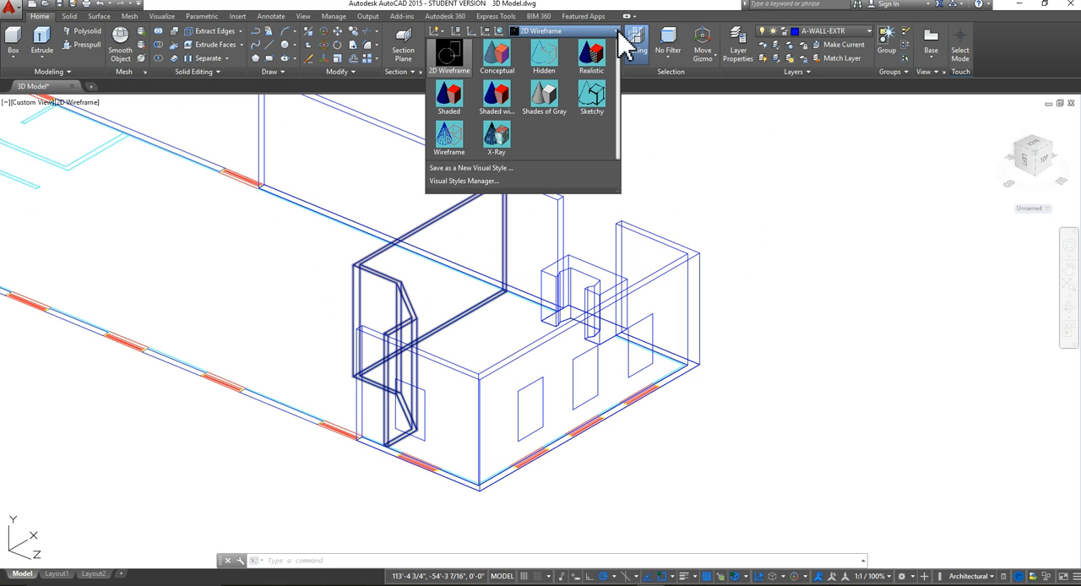
click(498, 59)
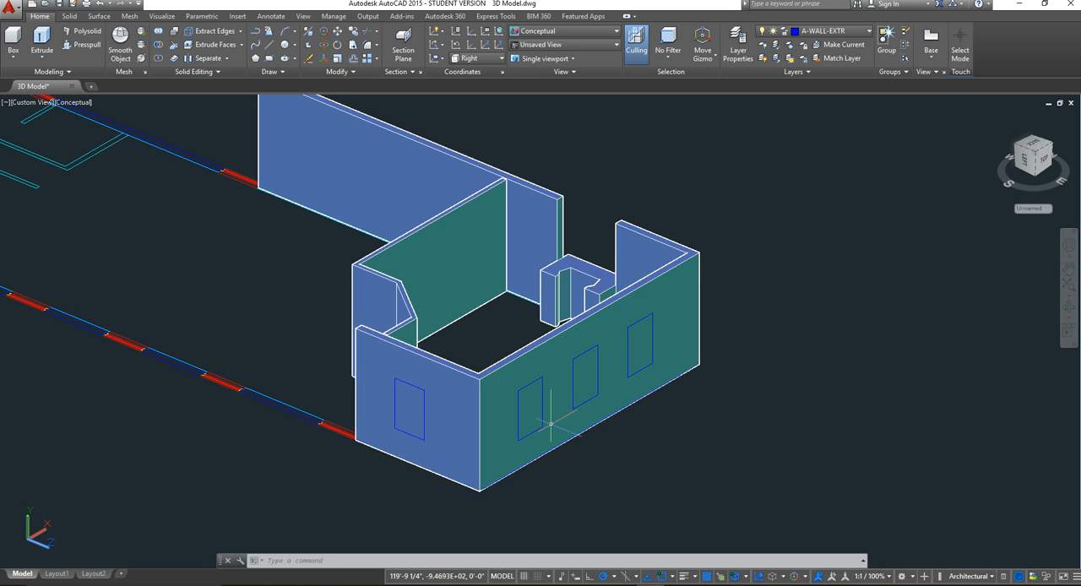
Step: Cut the side wall's window opening nearest the outer corner by press-pulling its outline inward through the wall
scroll(640, 414, up, 3)
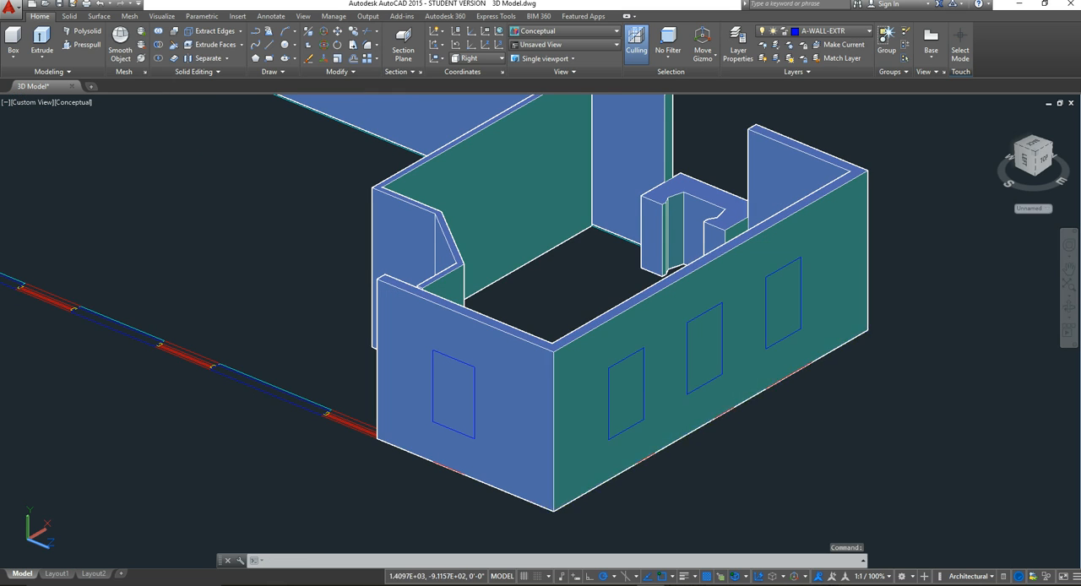
middle_drag(637, 386, 640, 402)
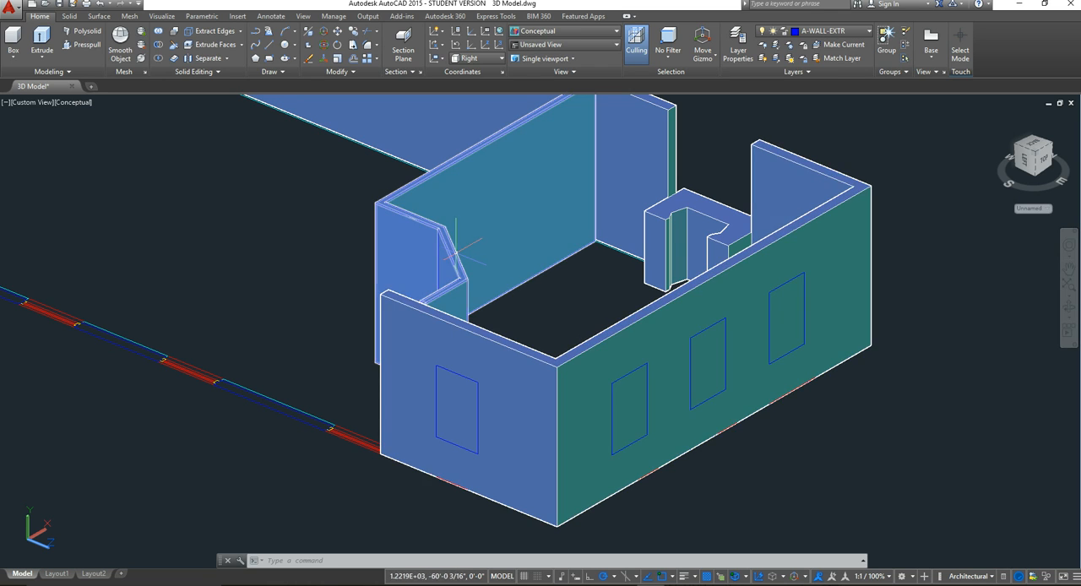
click(98, 47)
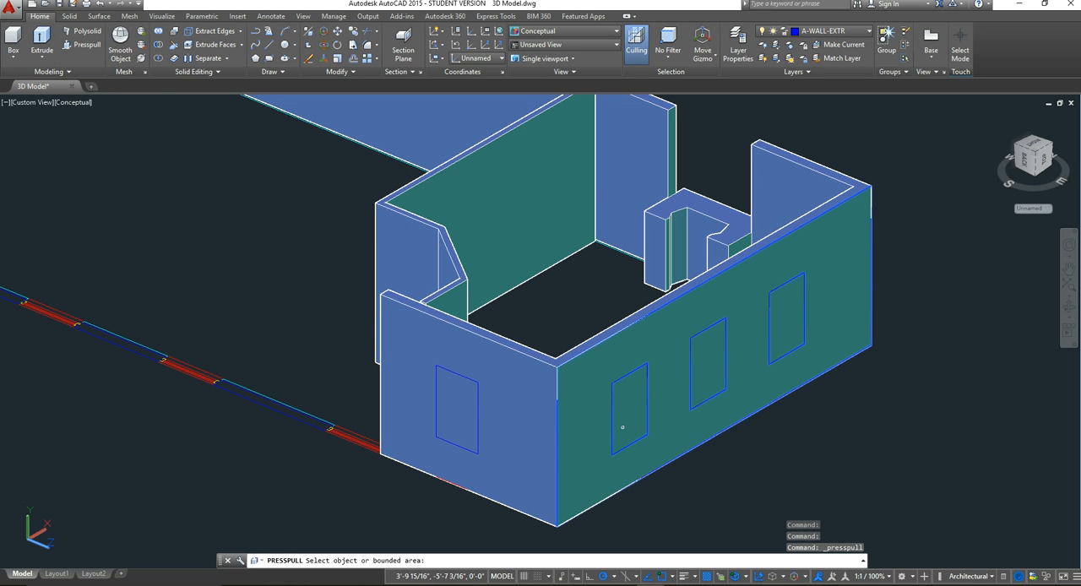
click(629, 413)
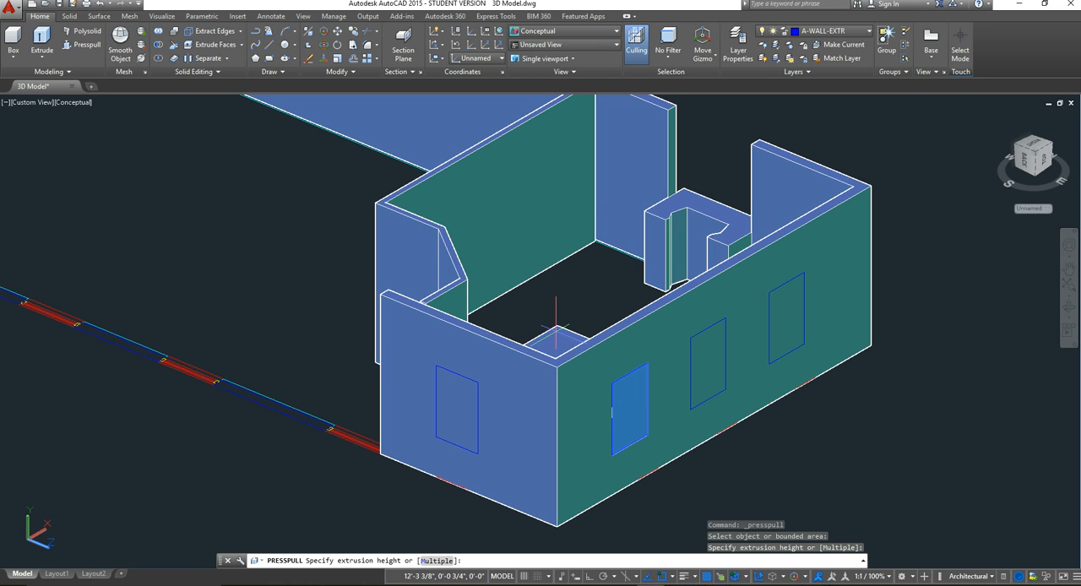
click(659, 432)
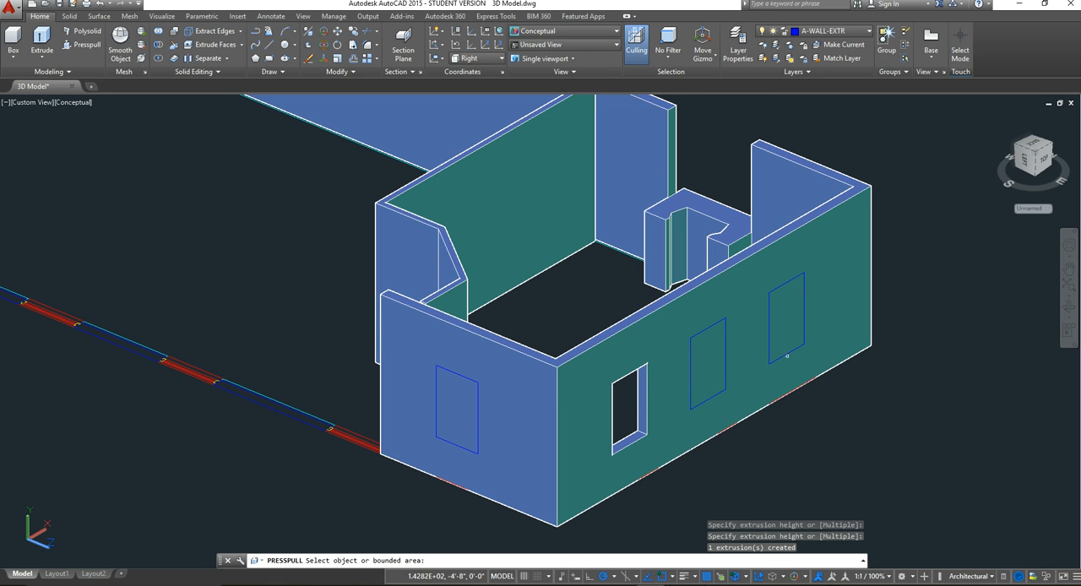
middle_drag(858, 365, 857, 391)
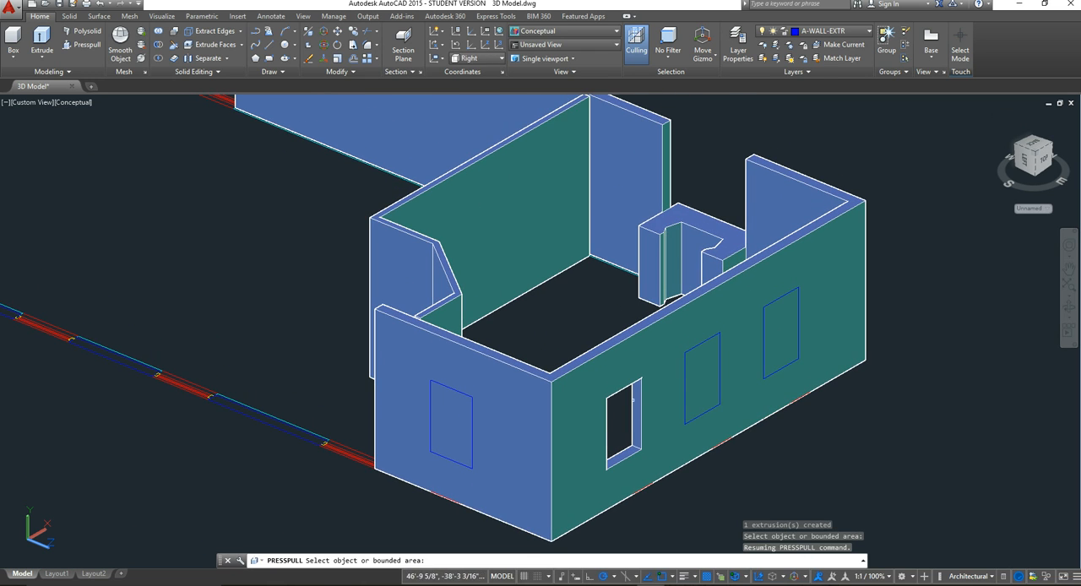
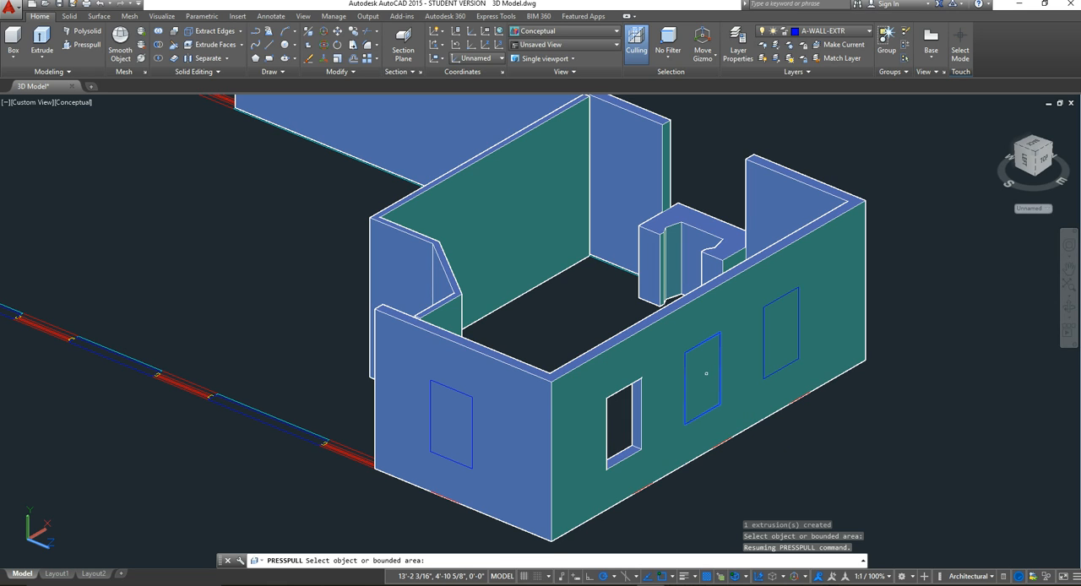
Step: Cut the side wall's middle and far window openings by press-pulling their outlines inward through the wall
click(706, 373)
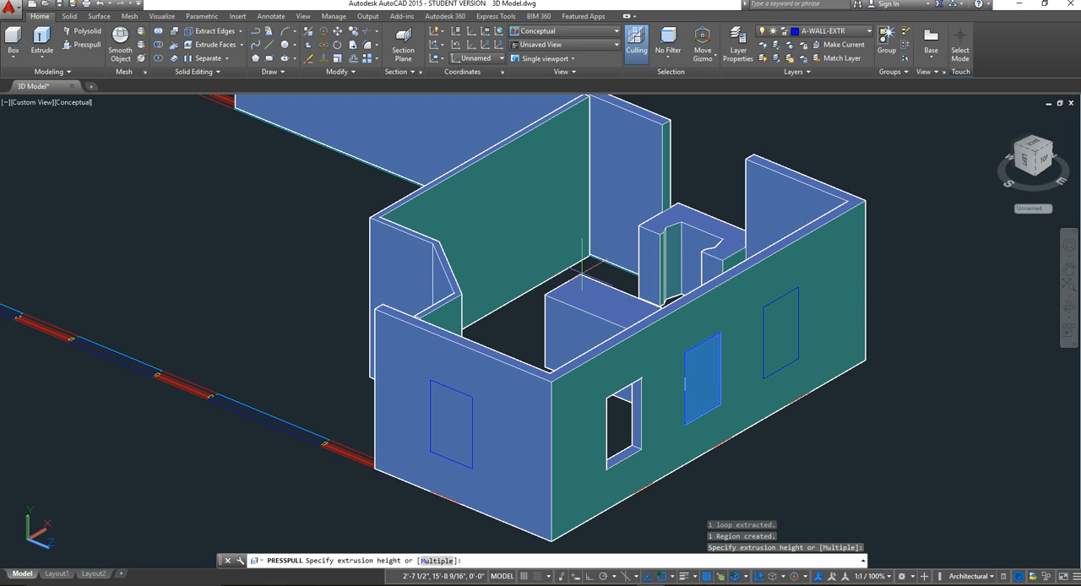
click(582, 275)
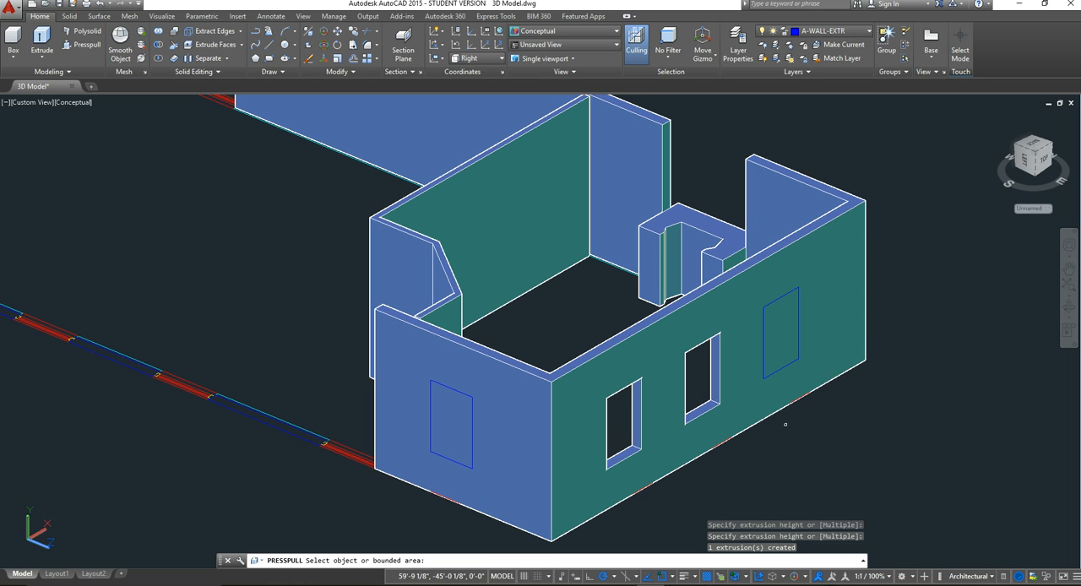
click(777, 330)
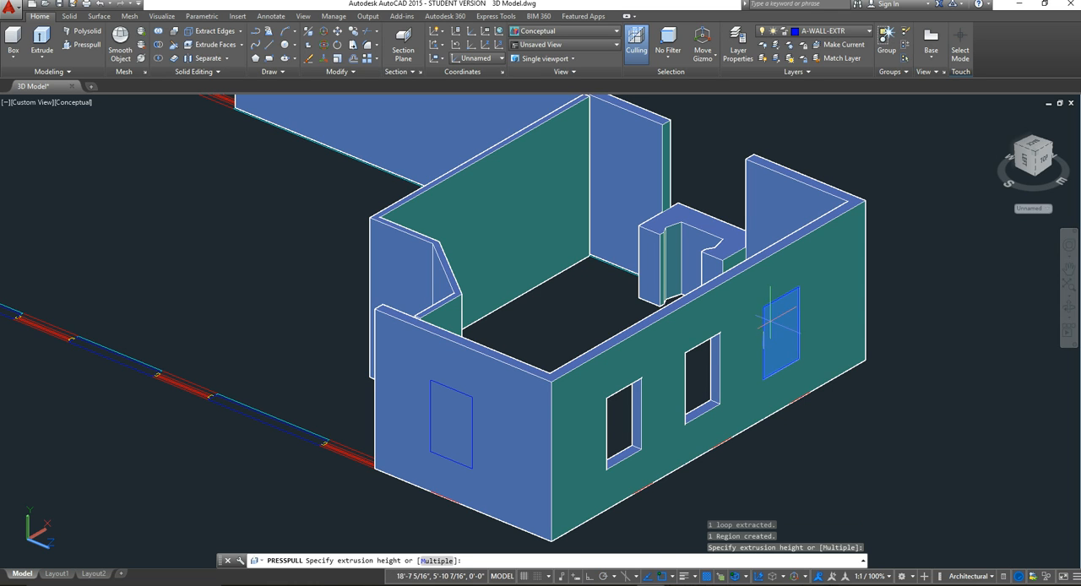
click(772, 361)
scroll(760, 396, down, 2)
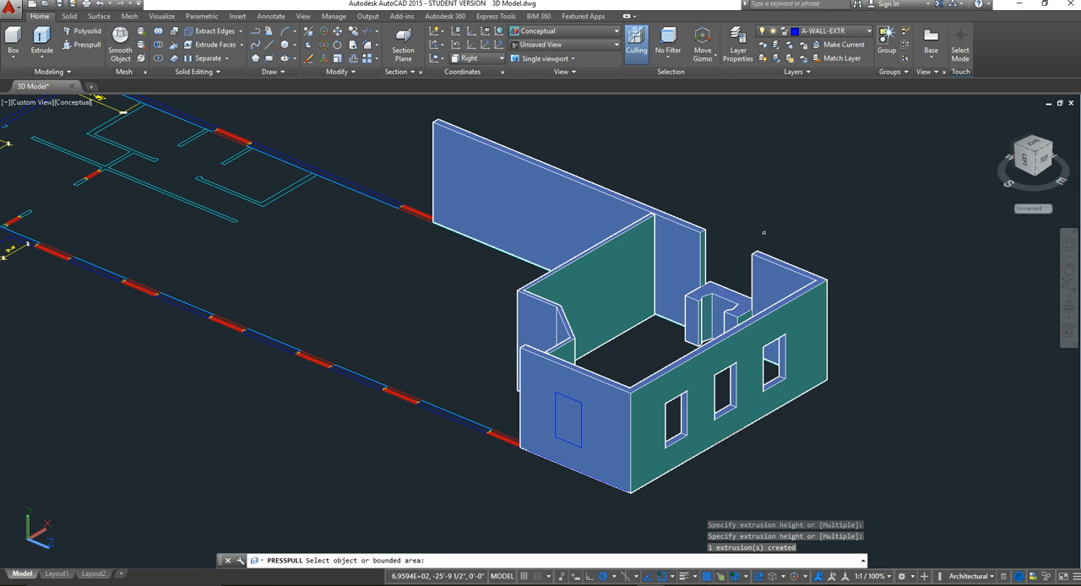
key(Return)
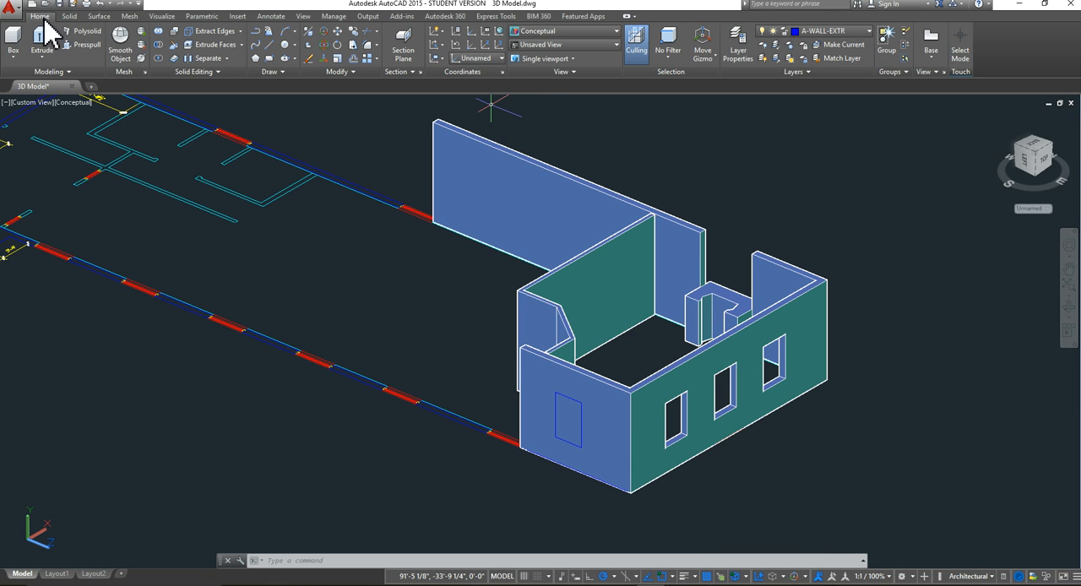
Step: Set the coordinate system to World
click(501, 60)
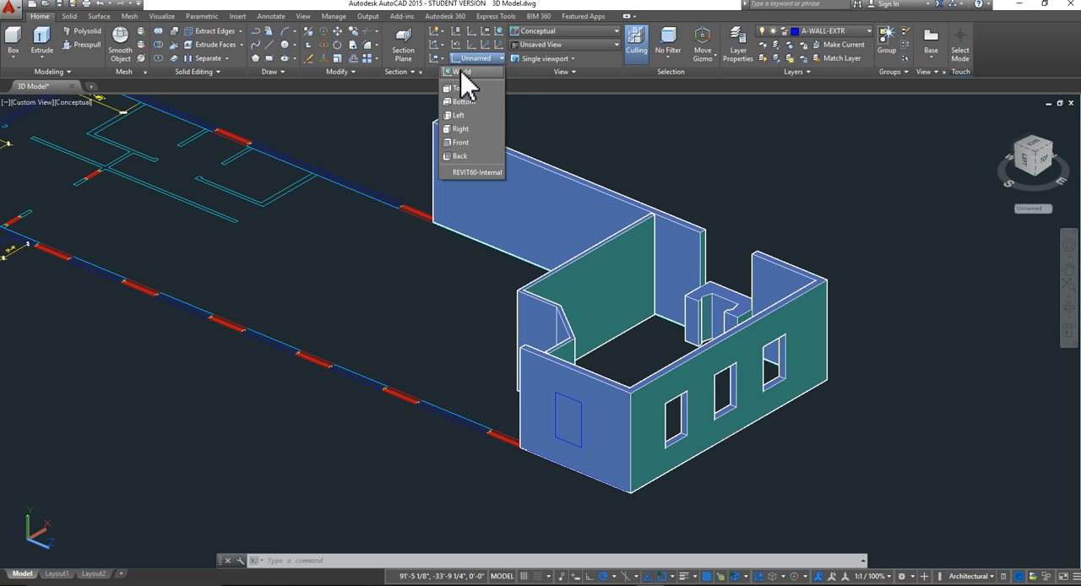
click(463, 73)
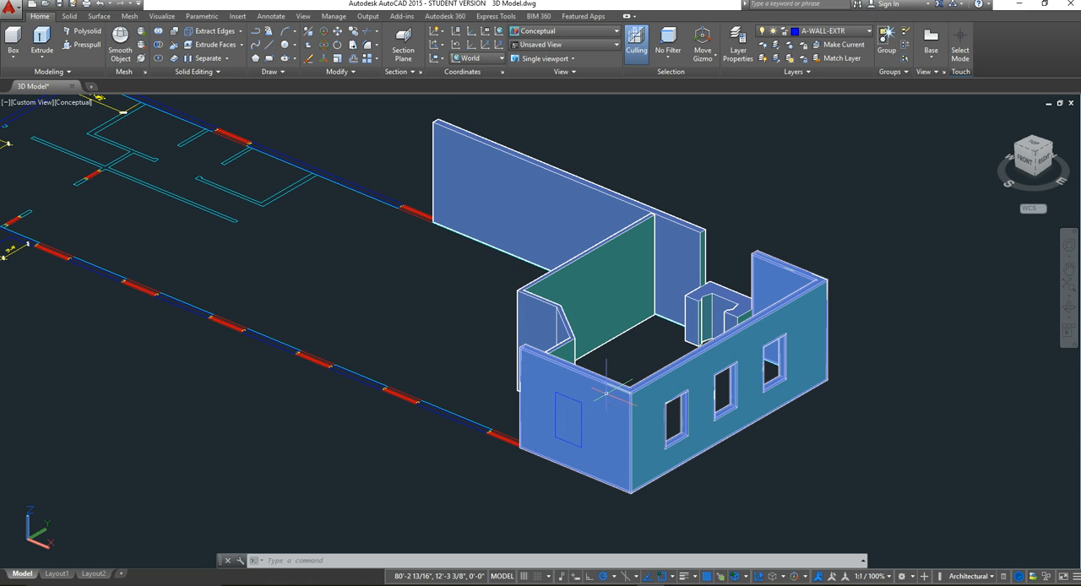
click(647, 361)
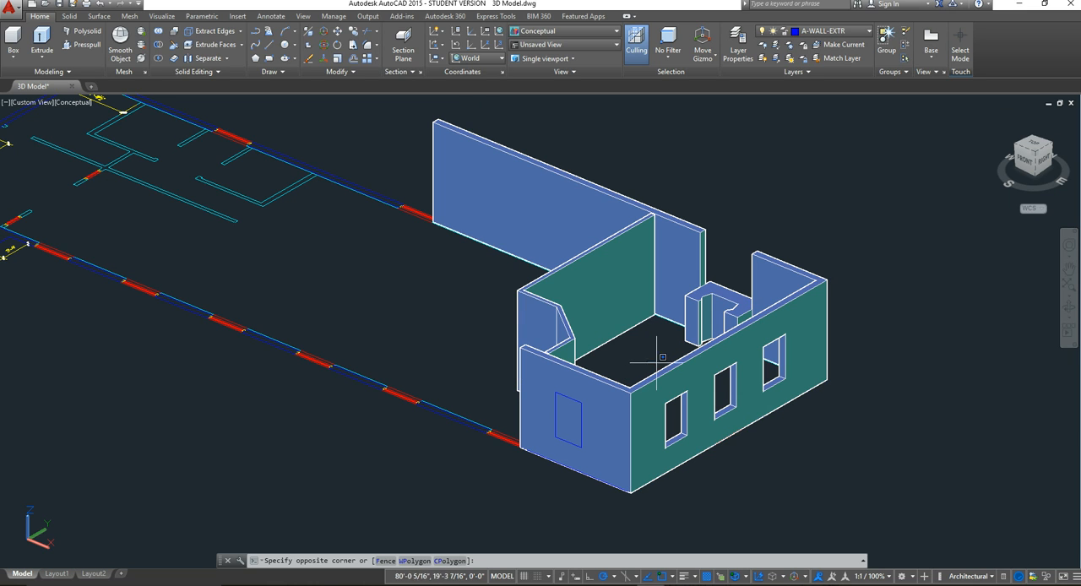
key(Escape)
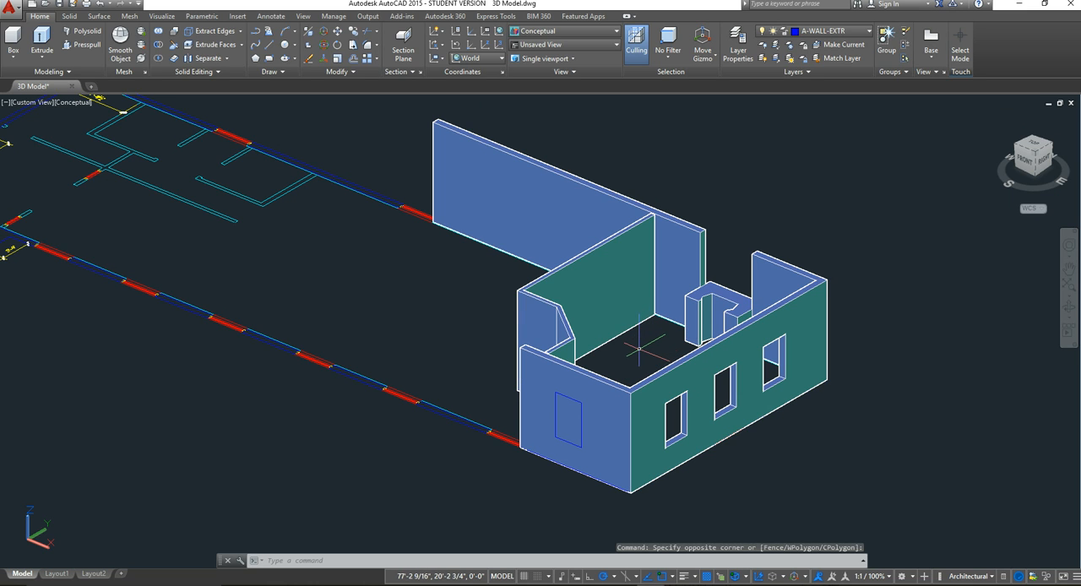
click(639, 350)
click(642, 345)
click(641, 351)
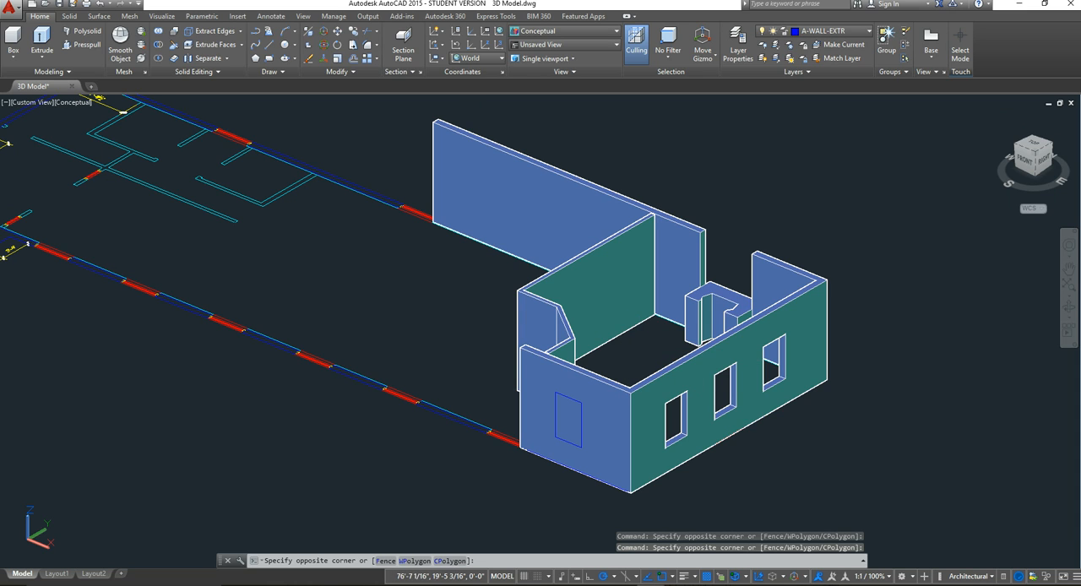
key(Escape)
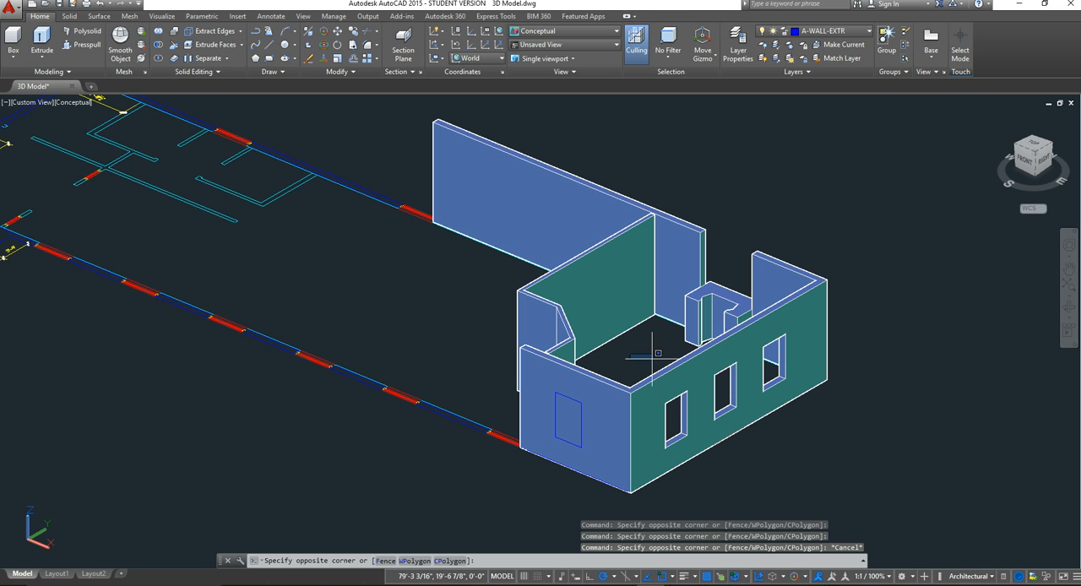
click(648, 347)
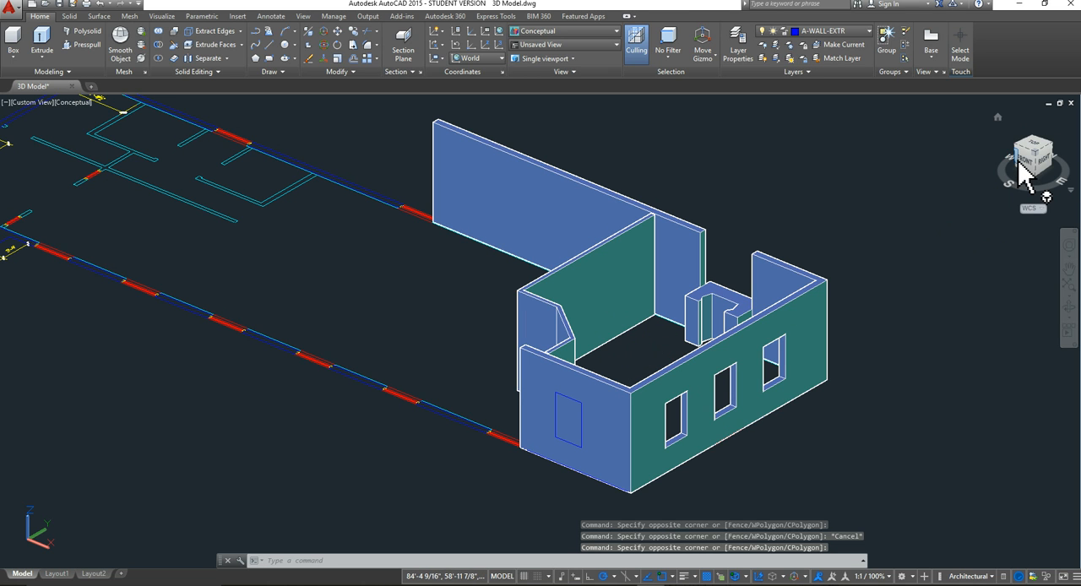
Step: Cut the window opening in the short outer wall beside the angled wall by press-pulling its outline inward through the wall
drag(1023, 171, 110, 169)
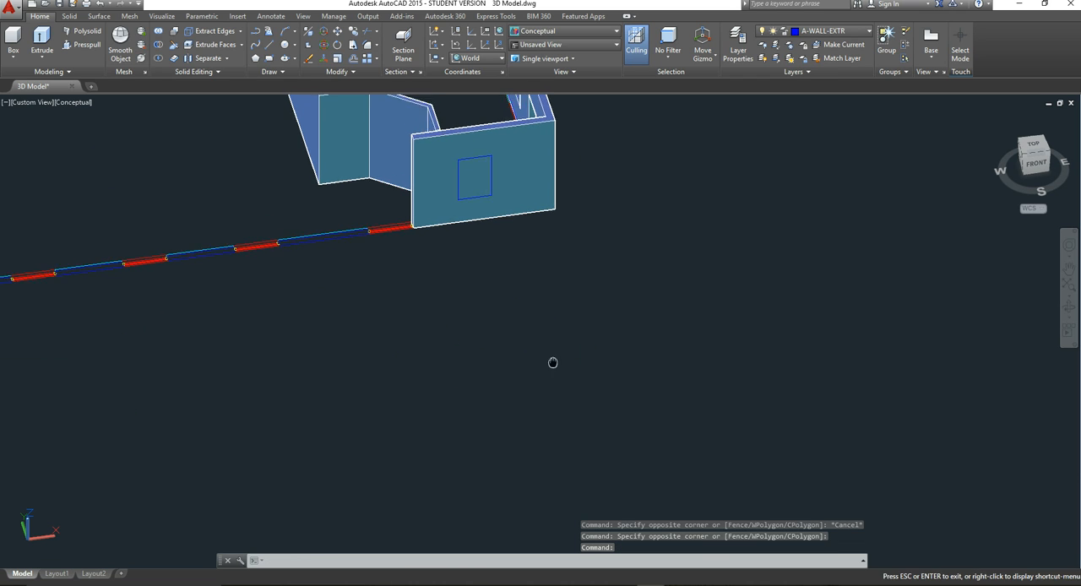
middle_drag(553, 361, 694, 510)
scroll(734, 291, up, 2)
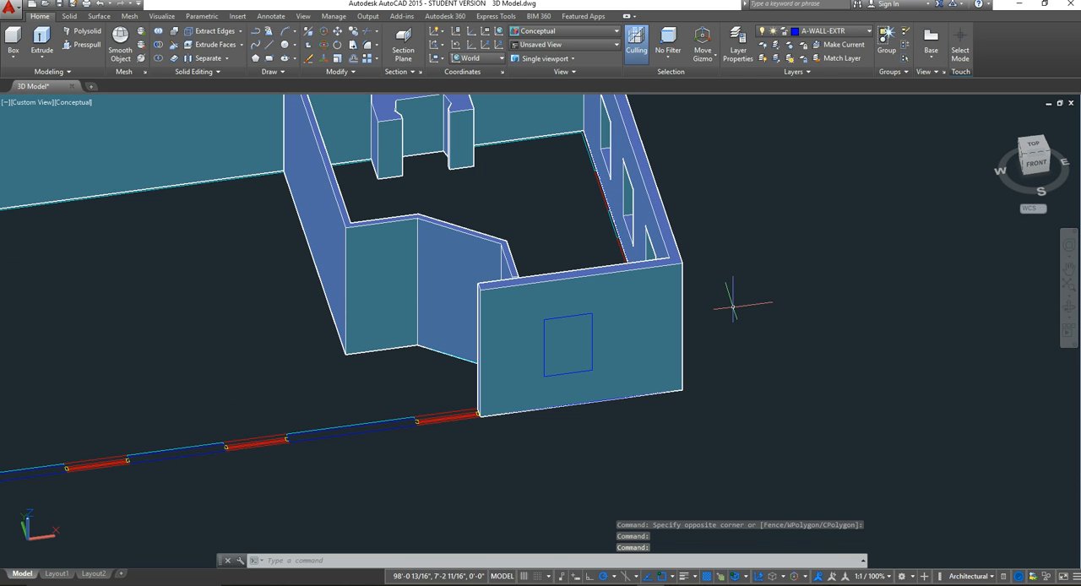
click(767, 285)
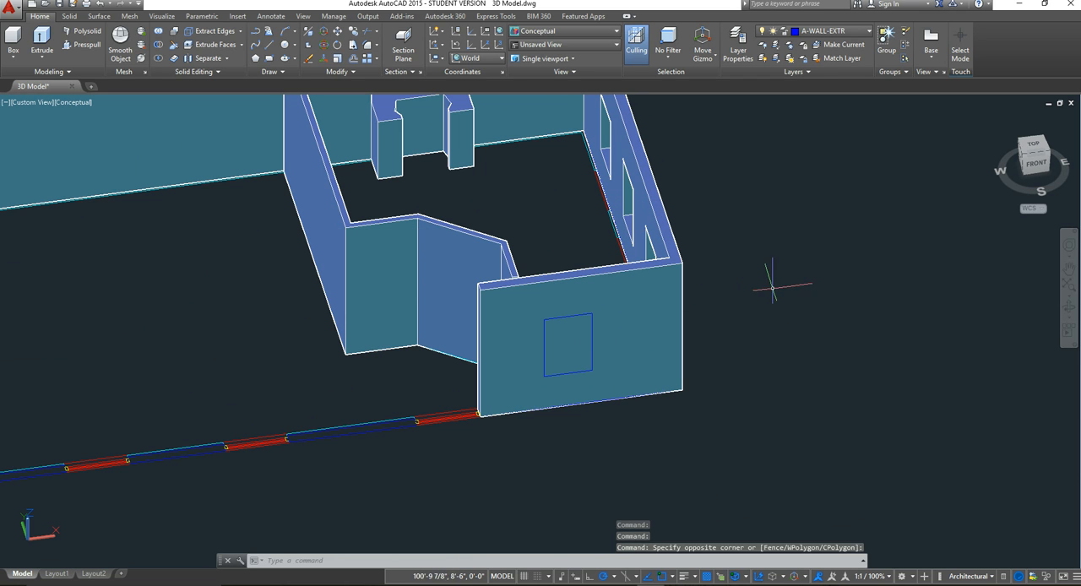
shift+middle_drag(767, 284, 849, 298)
scroll(507, 236, up, 3)
middle_drag(543, 256, 552, 357)
scroll(560, 341, down, 4)
middle_drag(649, 380, 635, 362)
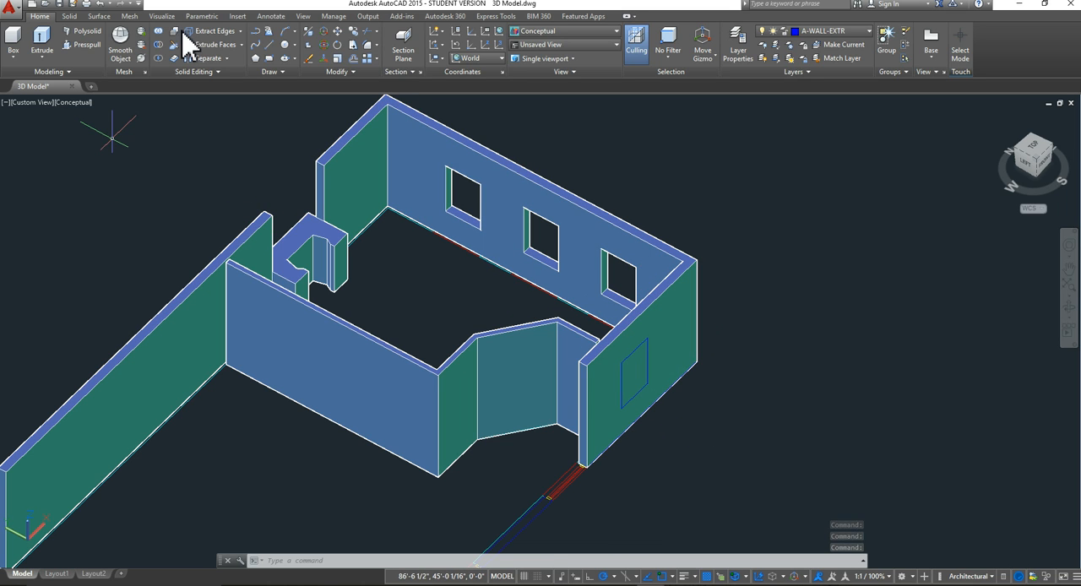
click(87, 45)
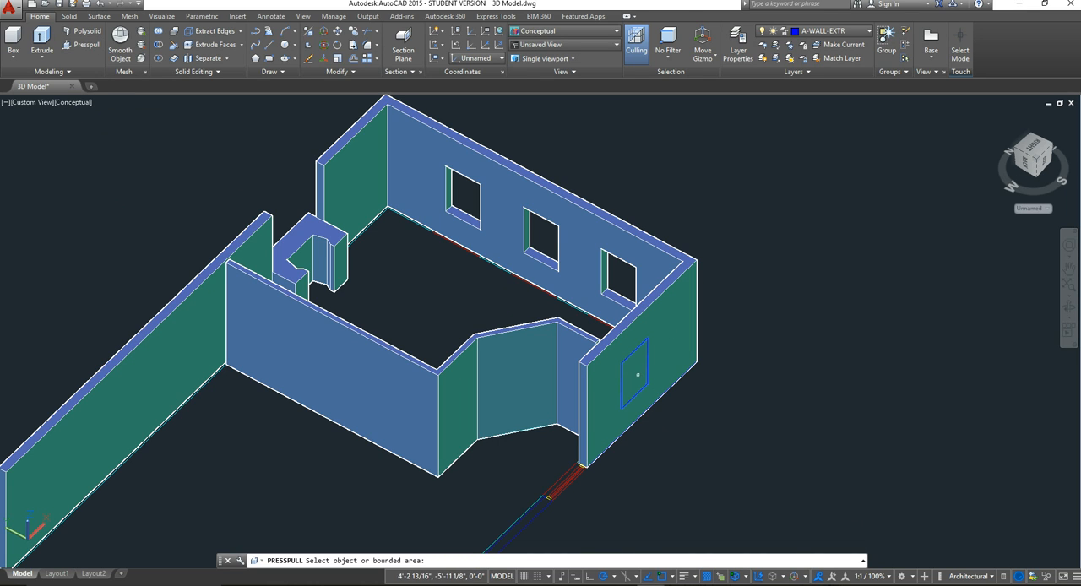
click(638, 374)
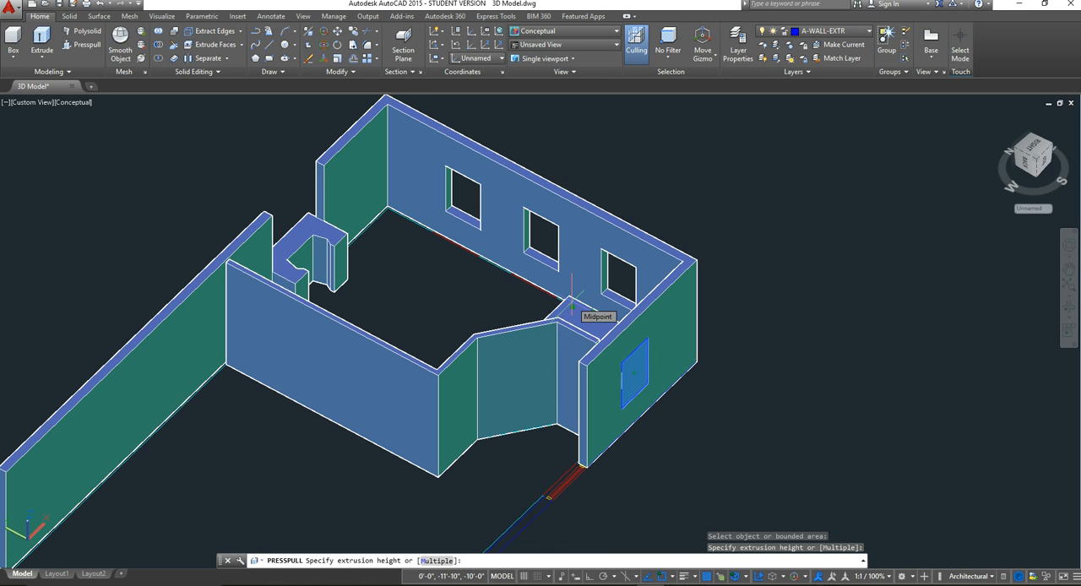
click(573, 305)
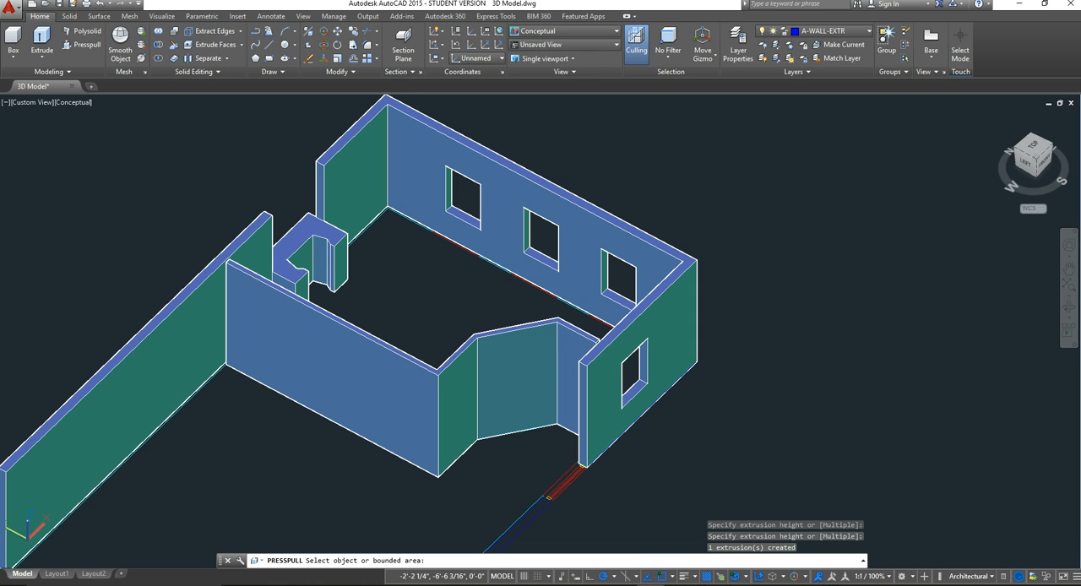
key(Return)
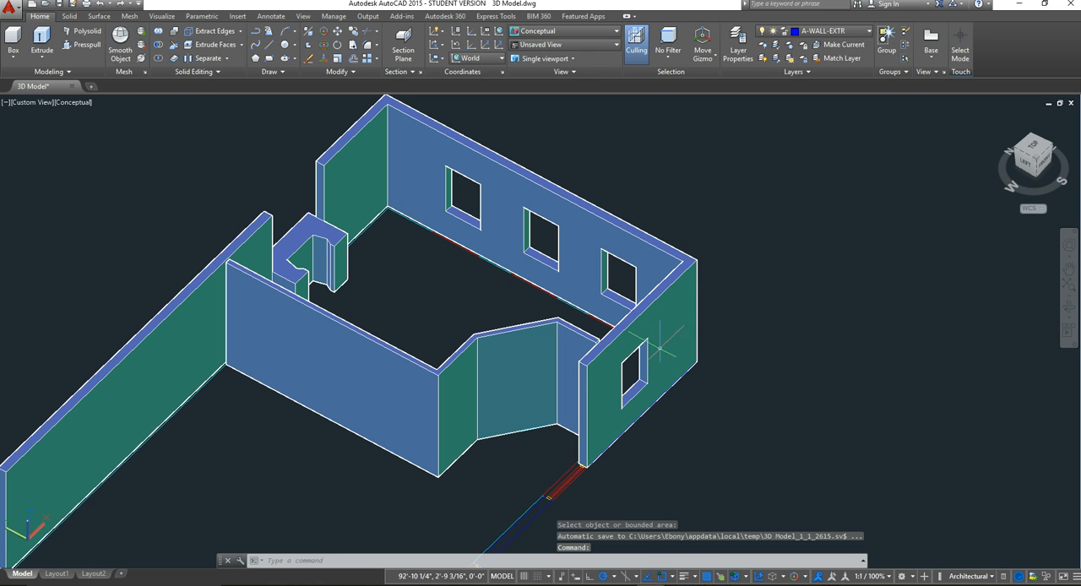
Step: Set the visual style to 2D Wireframe
middle_drag(659, 346, 728, 390)
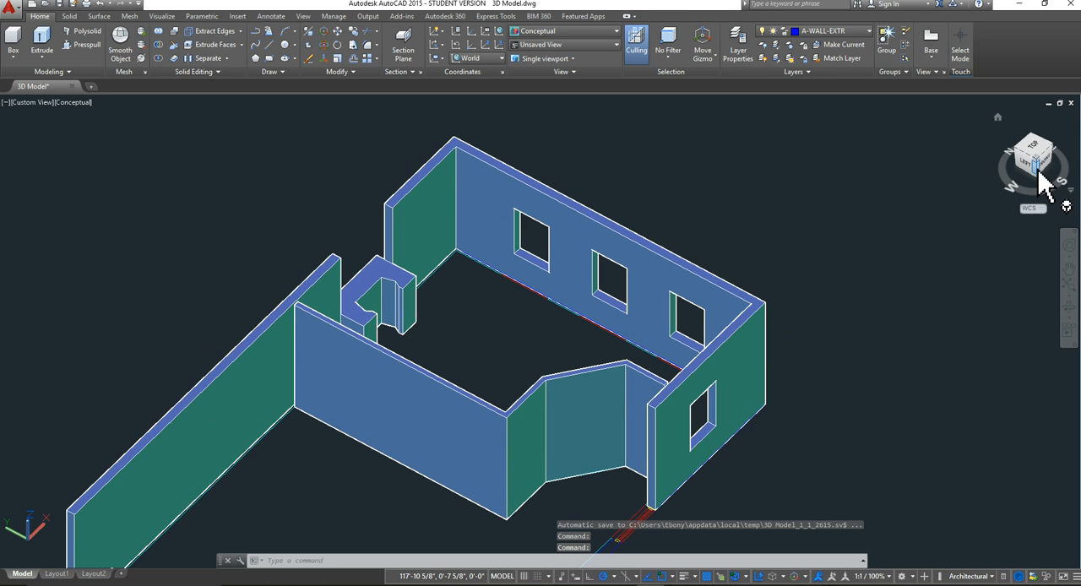
drag(1038, 160, 1034, 149)
middle_drag(776, 358, 713, 239)
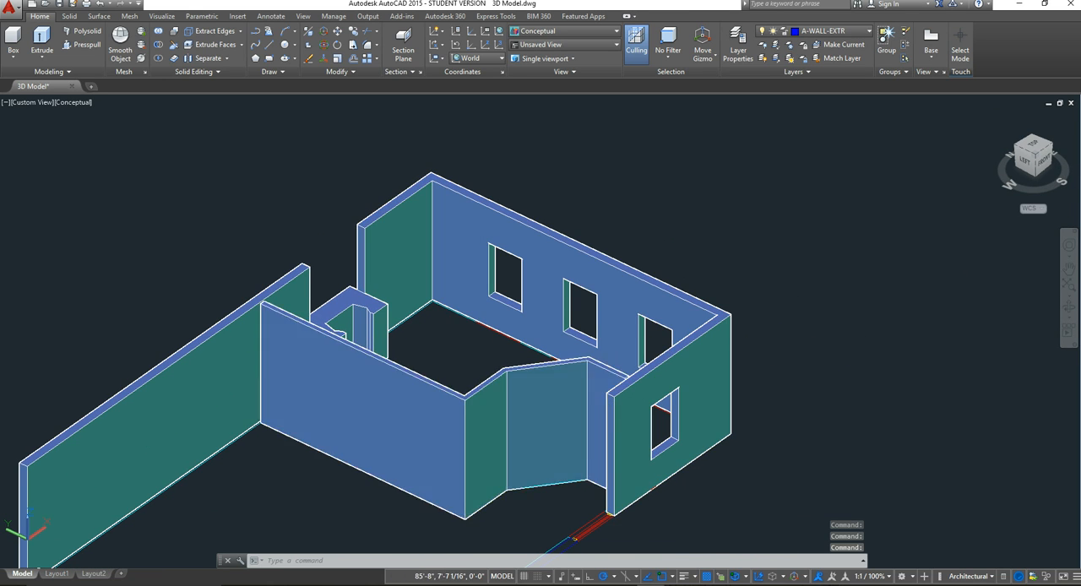
middle_drag(574, 444, 548, 391)
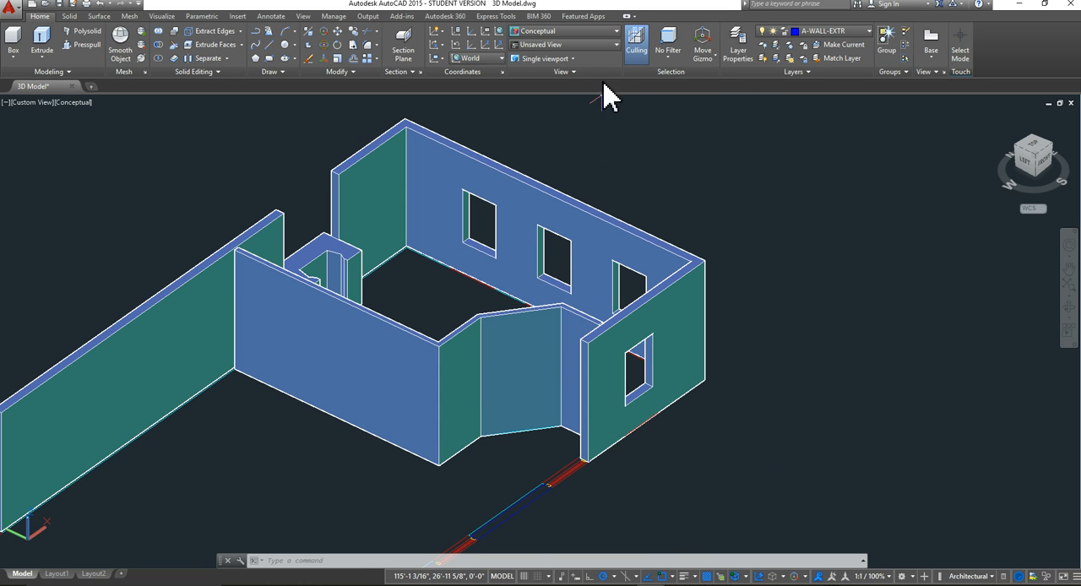
click(600, 33)
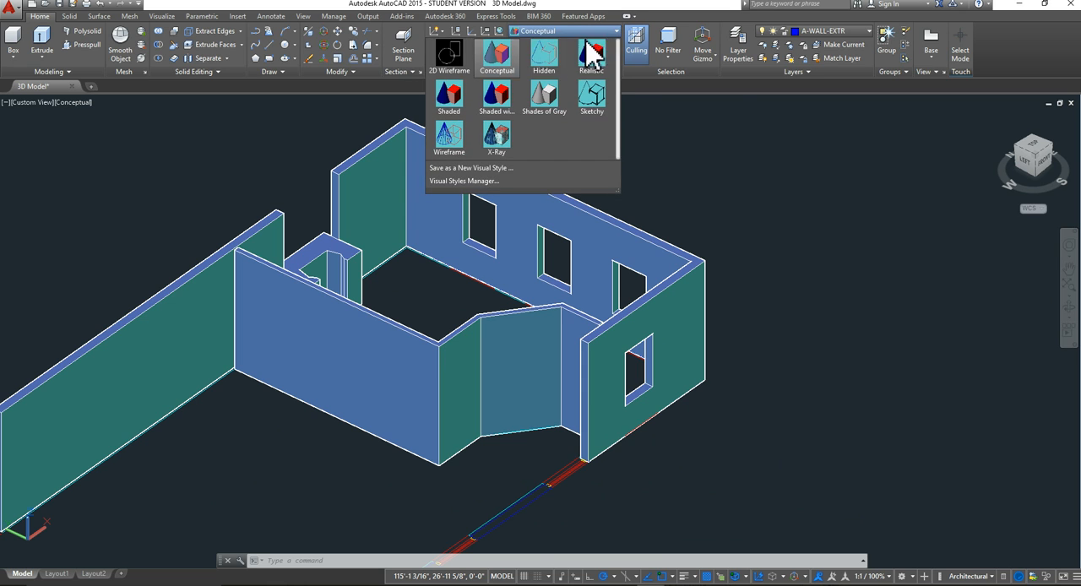
click(450, 108)
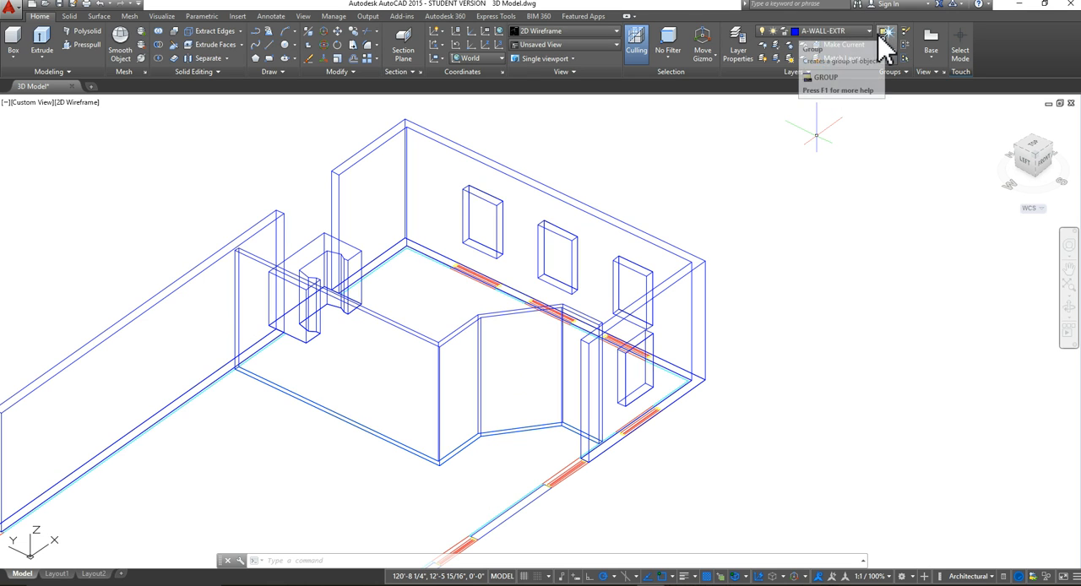
Step: Turn on the A-DOOR layer to show the door swing at the angled wall
click(852, 30)
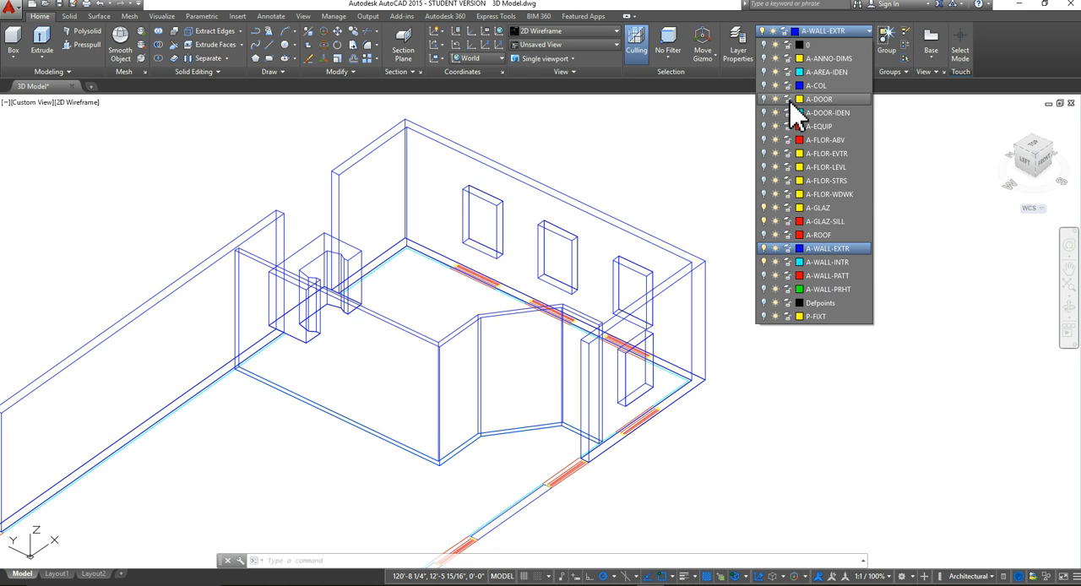
click(764, 100)
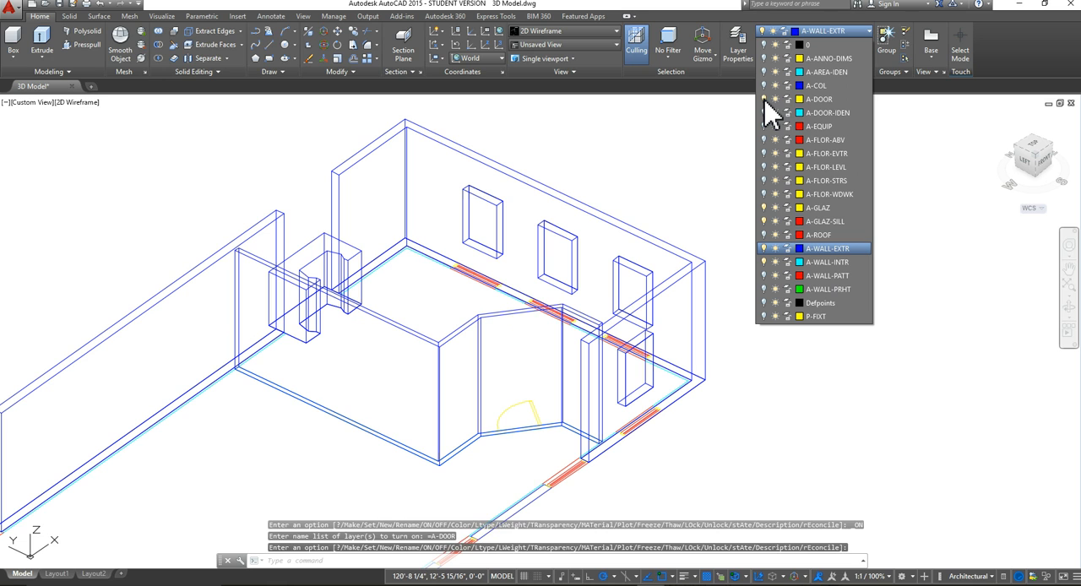
click(799, 411)
scroll(584, 458, up, 5)
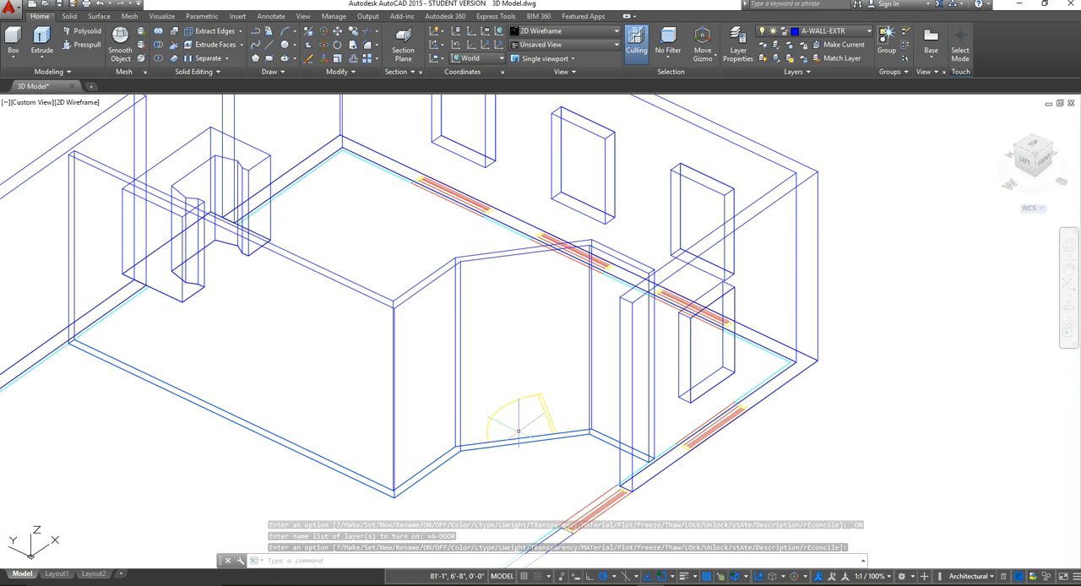
middle_drag(584, 454, 543, 397)
scroll(543, 396, up, 2)
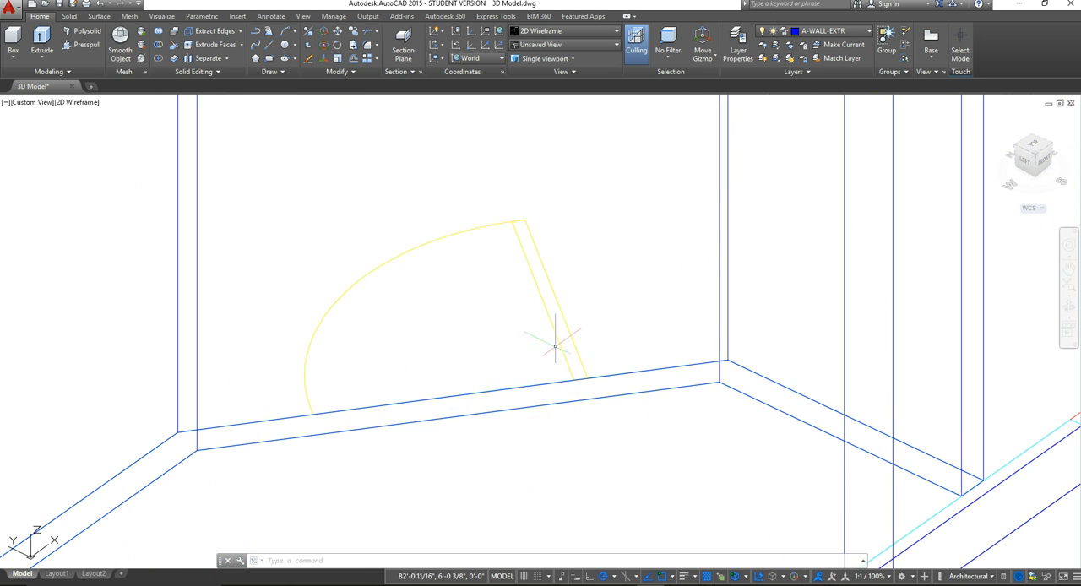
scroll(514, 367, down, 6)
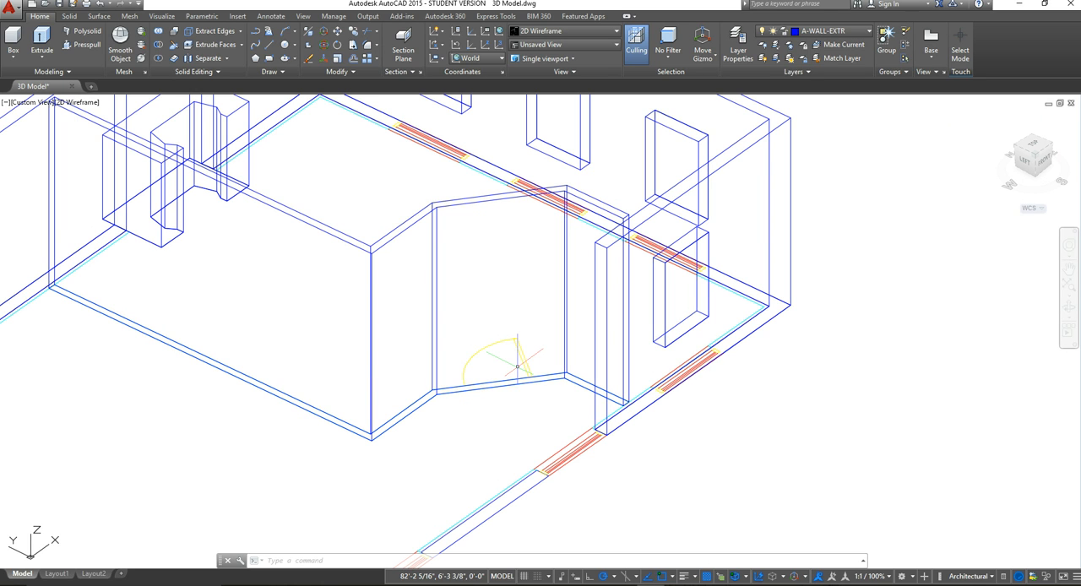
scroll(514, 382, up, 5)
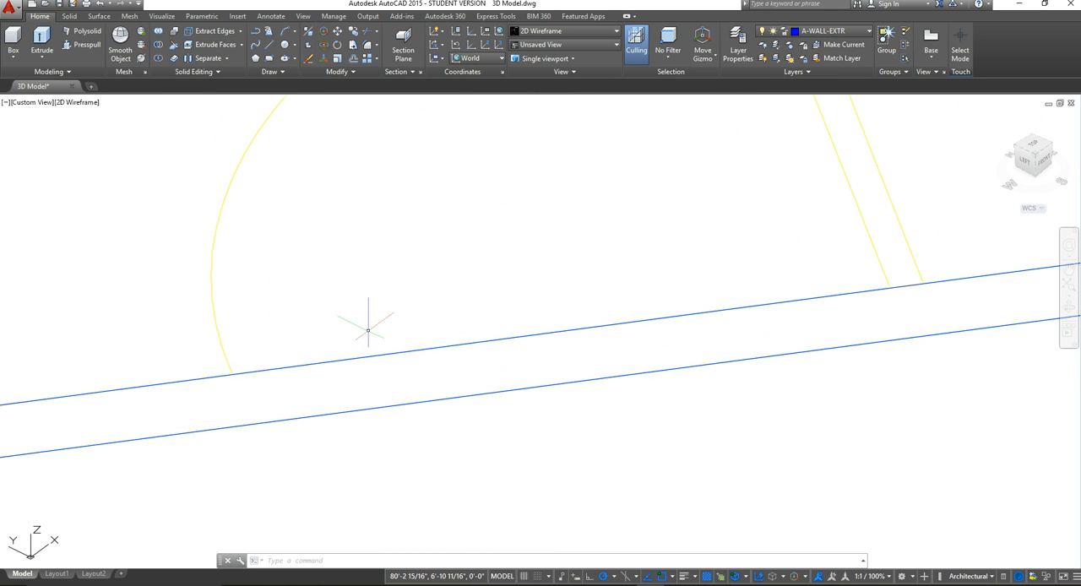
click(270, 47)
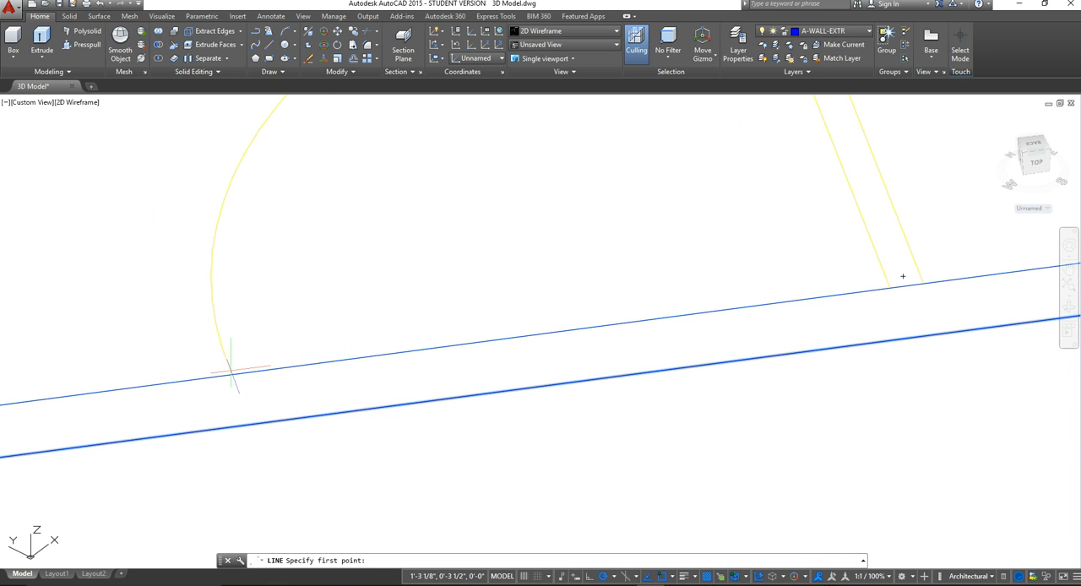
scroll(253, 372, down, 3)
scroll(592, 355, up, 4)
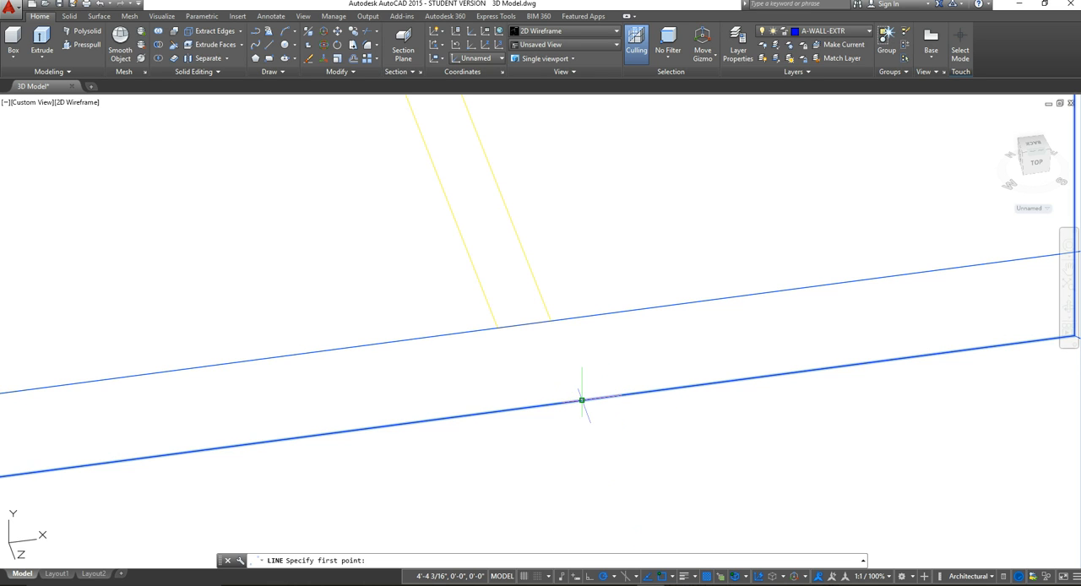
click(582, 399)
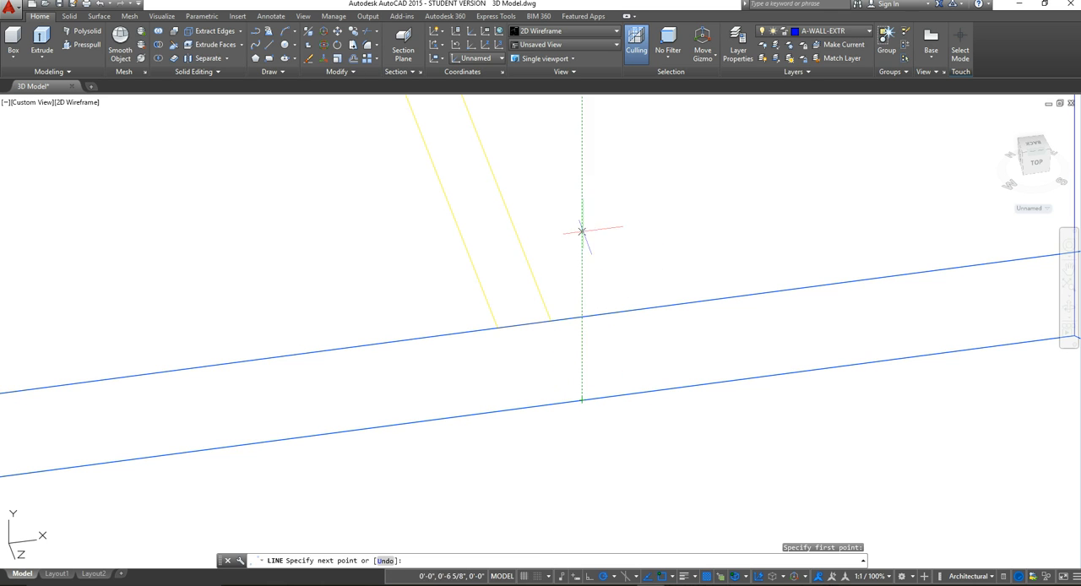
Step: Draw a 7' vertical line up from the angled wall's outer base edge, in line with the door's hinge side
click(268, 45)
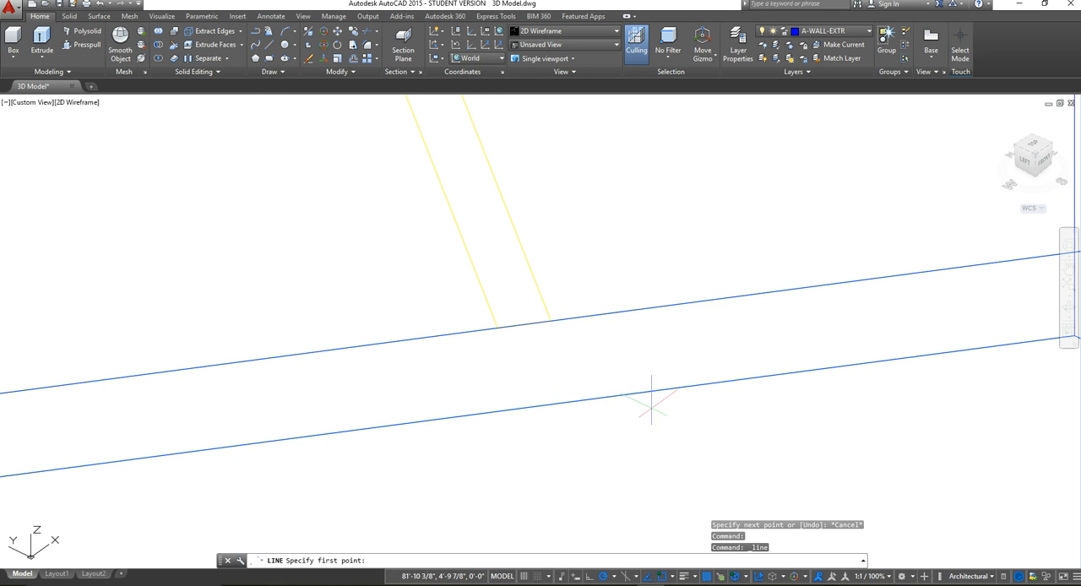
click(582, 401)
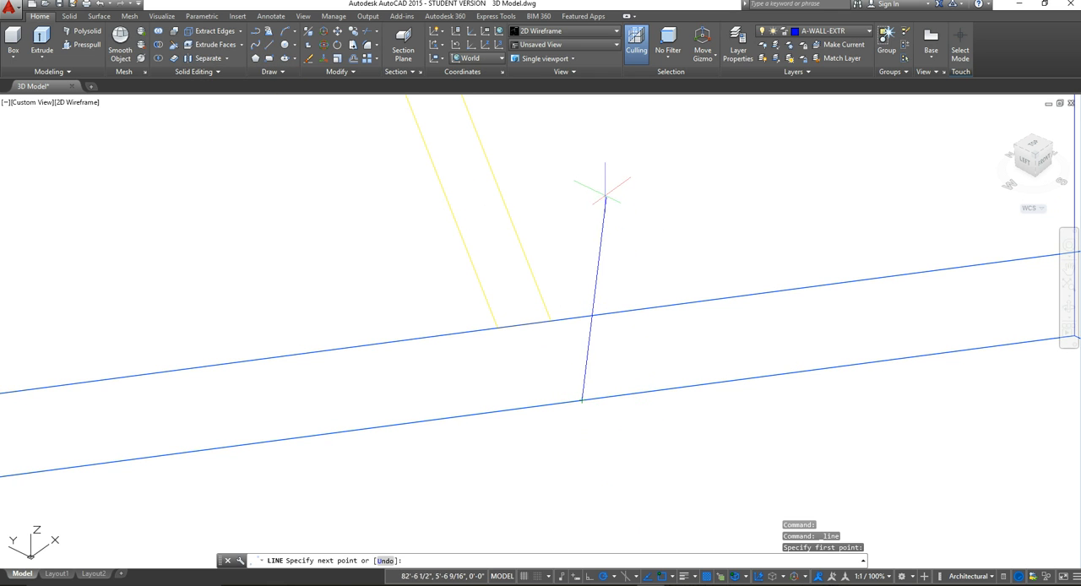
scroll(604, 196, down, 6)
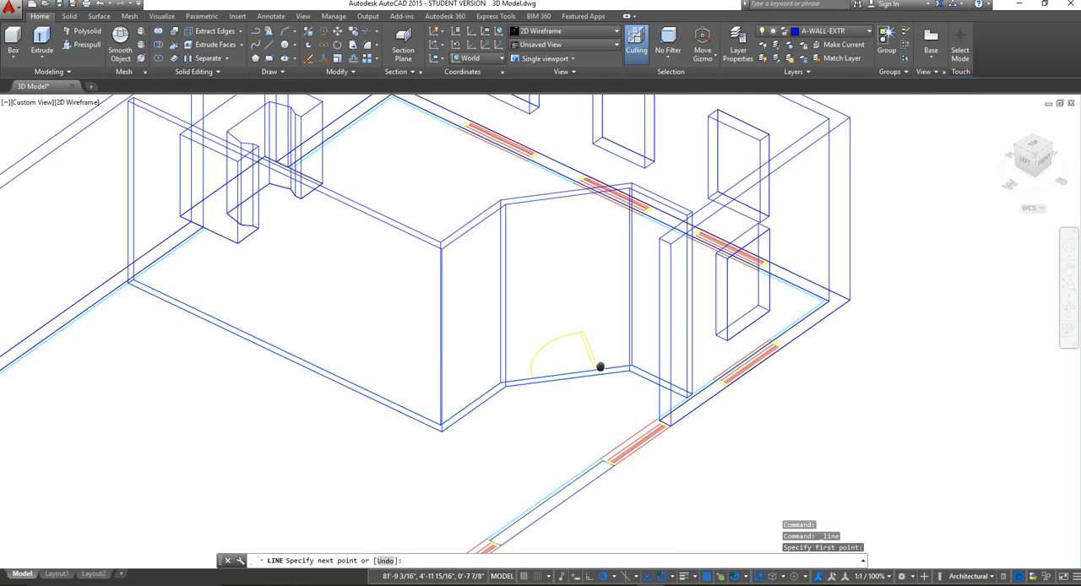
middle_drag(600, 367, 599, 399)
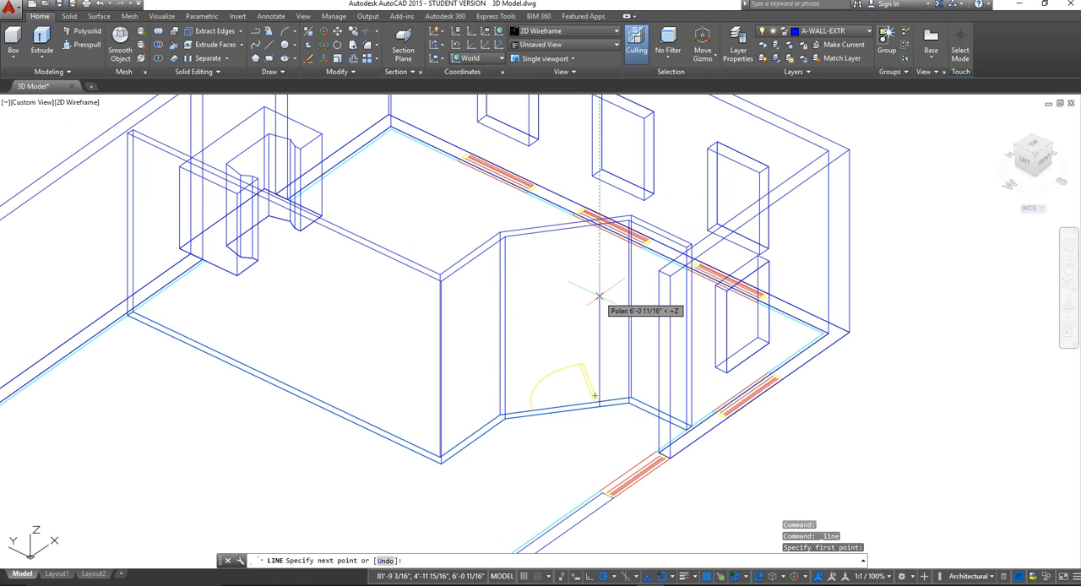
text(7)
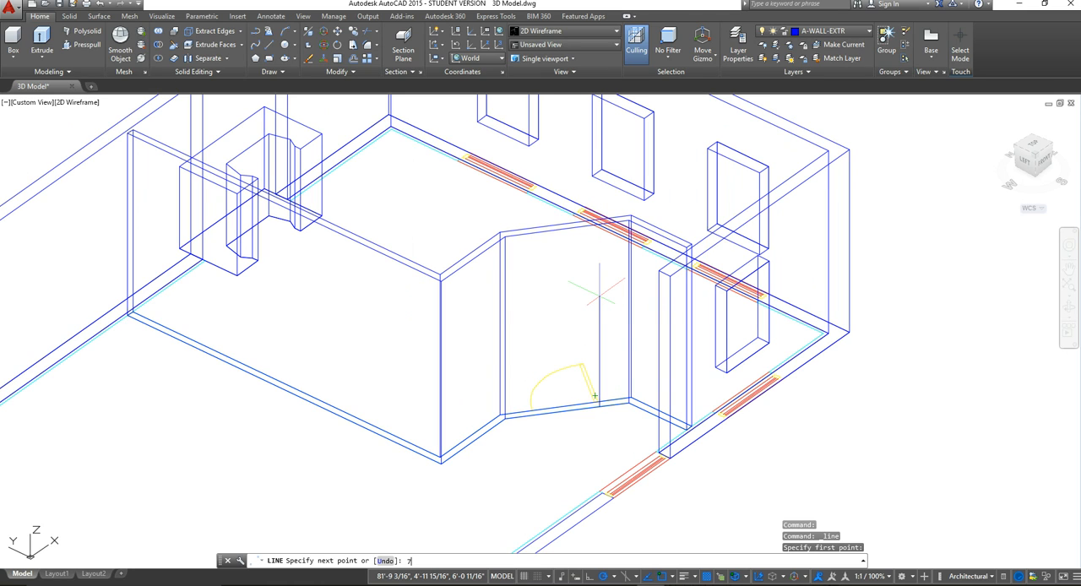
key(Return)
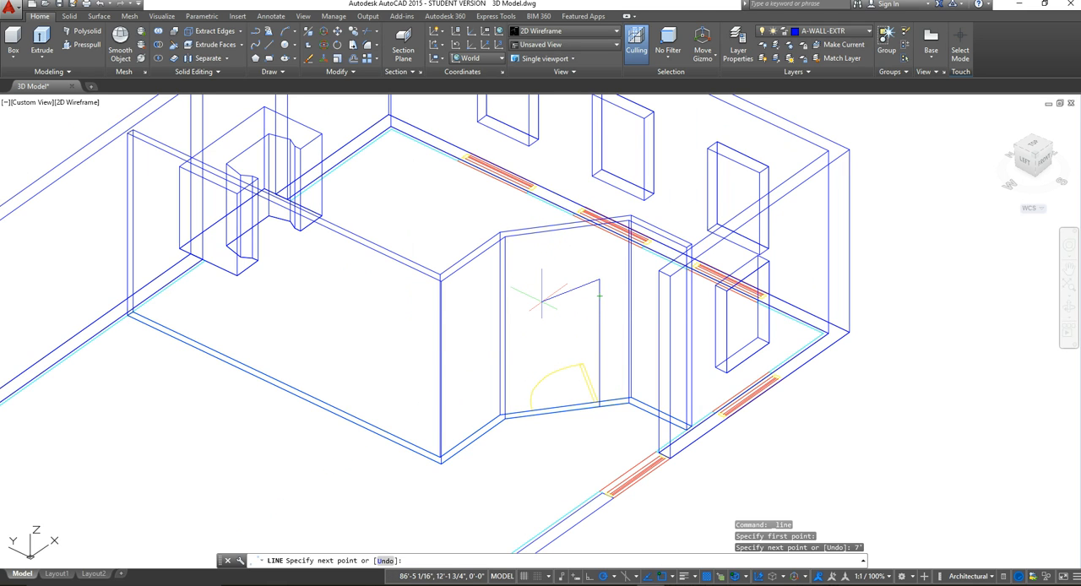
key(Escape)
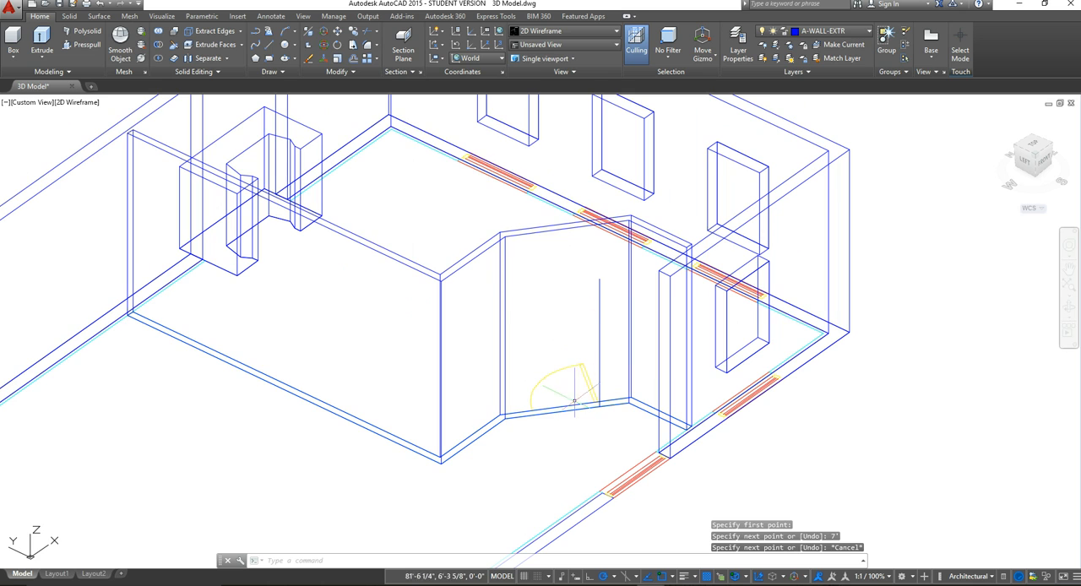
scroll(579, 414, up, 5)
scroll(434, 411, down, 3)
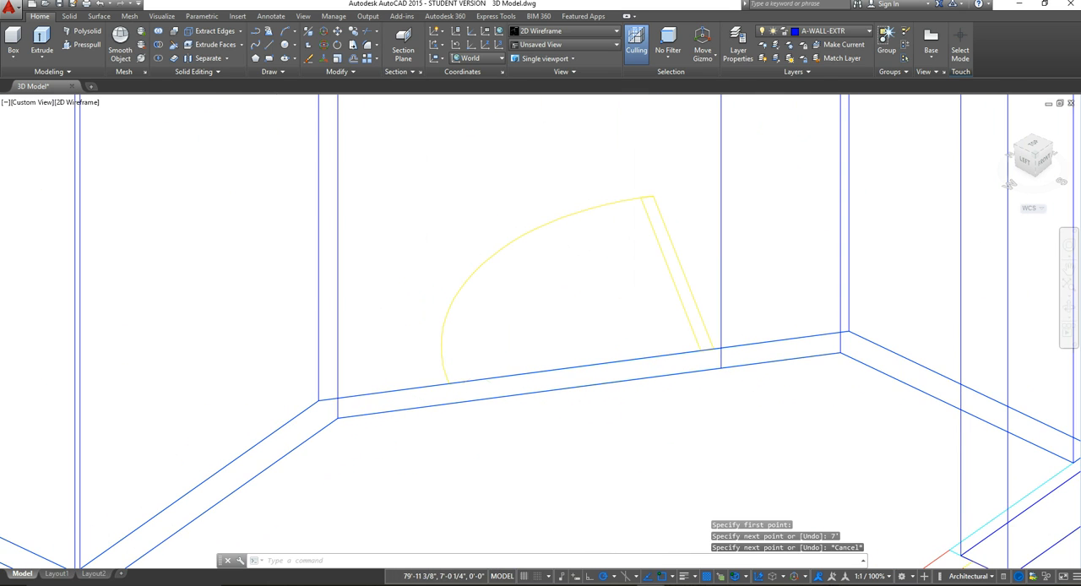
scroll(430, 357, up, 5)
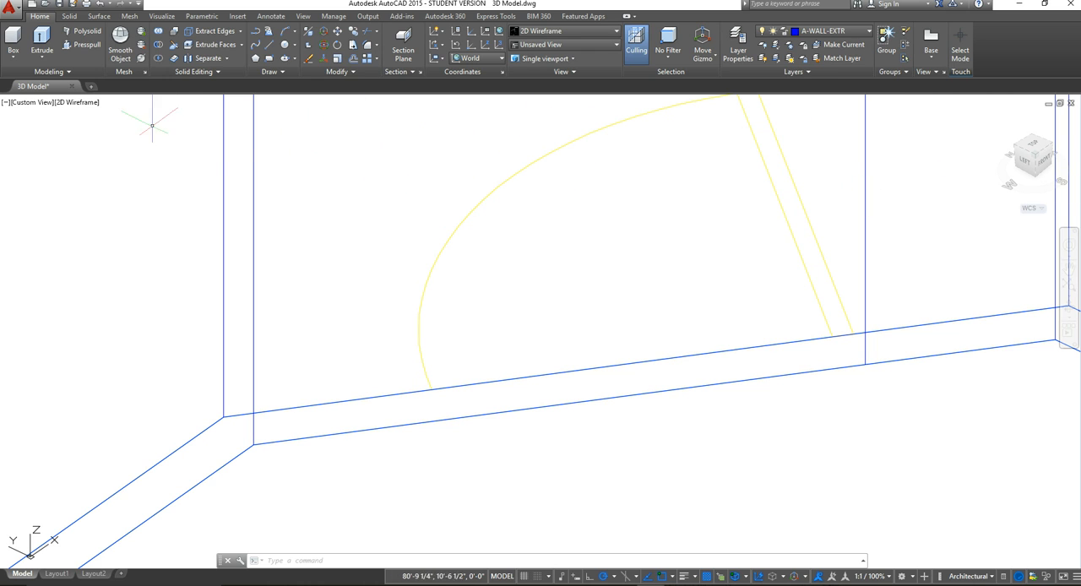
click(270, 44)
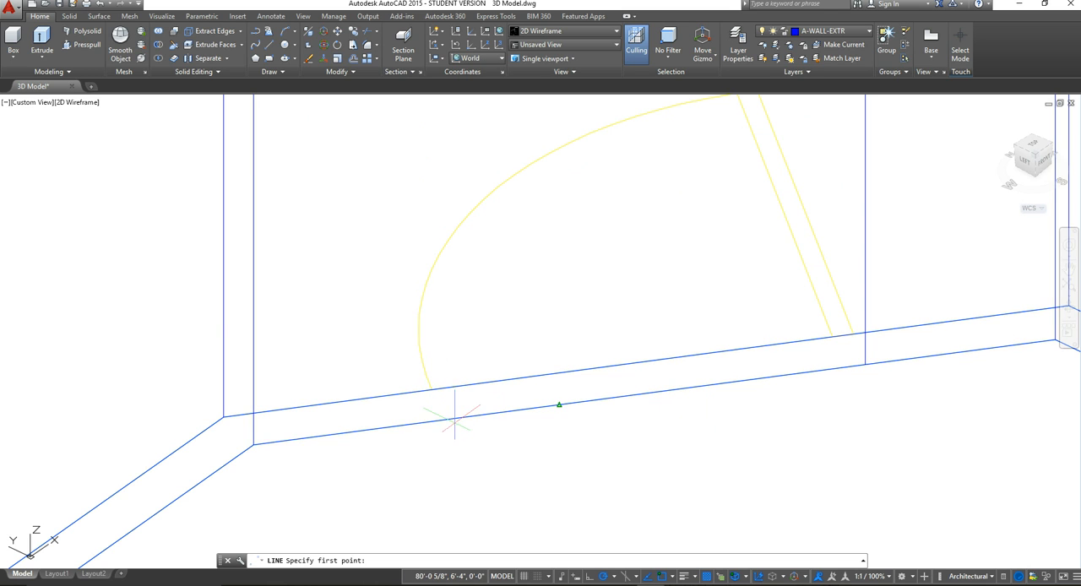
scroll(438, 422, up, 4)
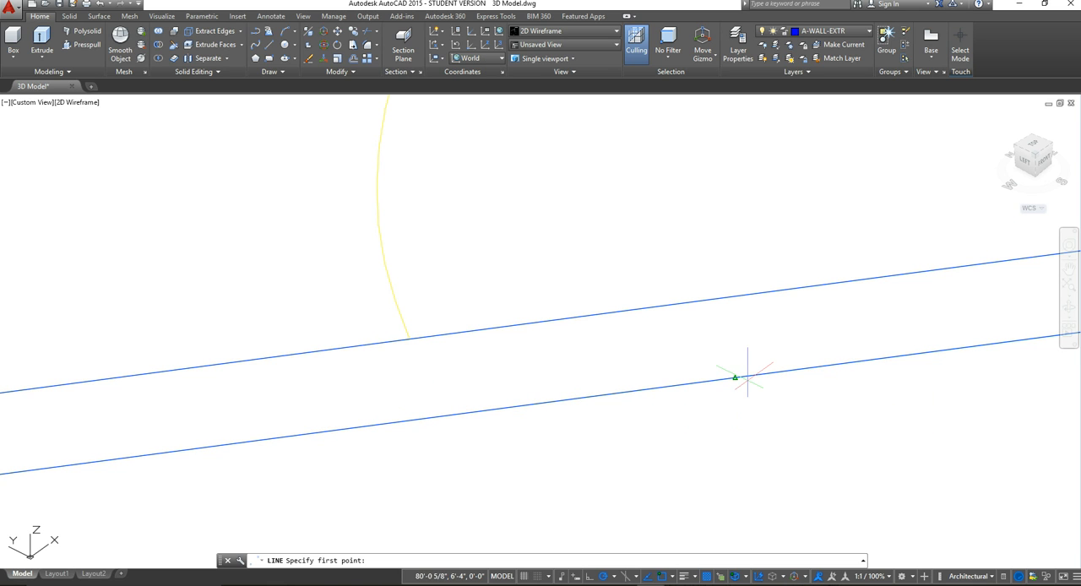
scroll(736, 380, down, 7)
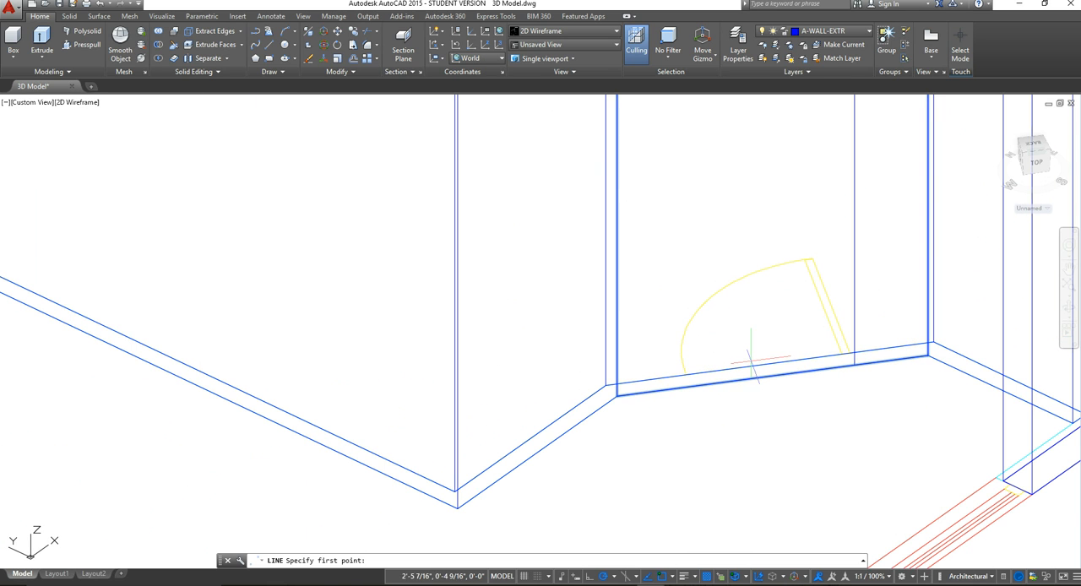
middle_click(750, 361)
middle_click(750, 362)
scroll(714, 393, down, 2)
middle_drag(777, 361, 741, 391)
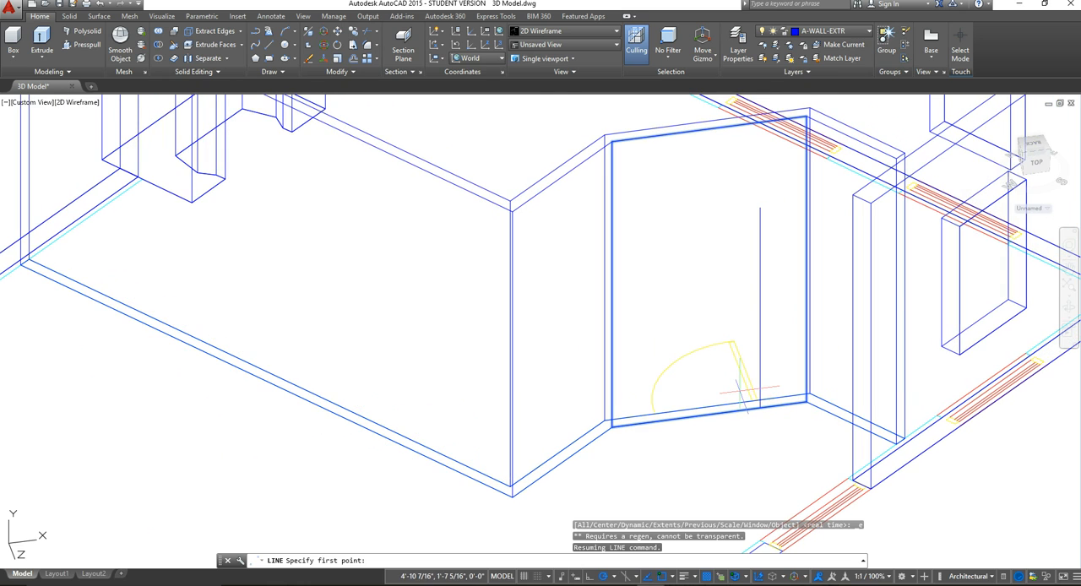
key(Escape)
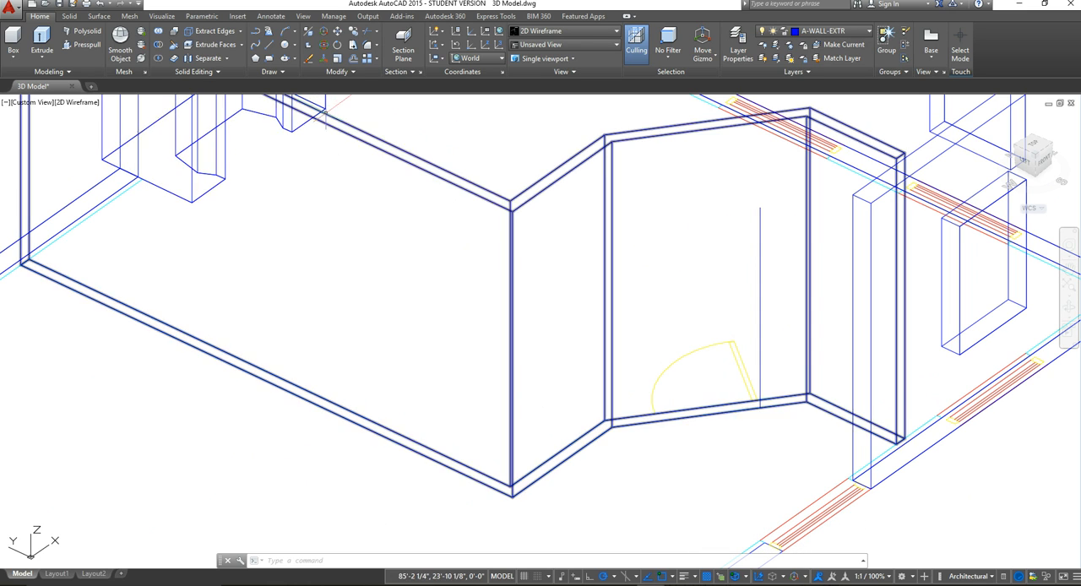
Step: Try to offset the vertical door line by 3' toward the other side of the door swing
click(354, 60)
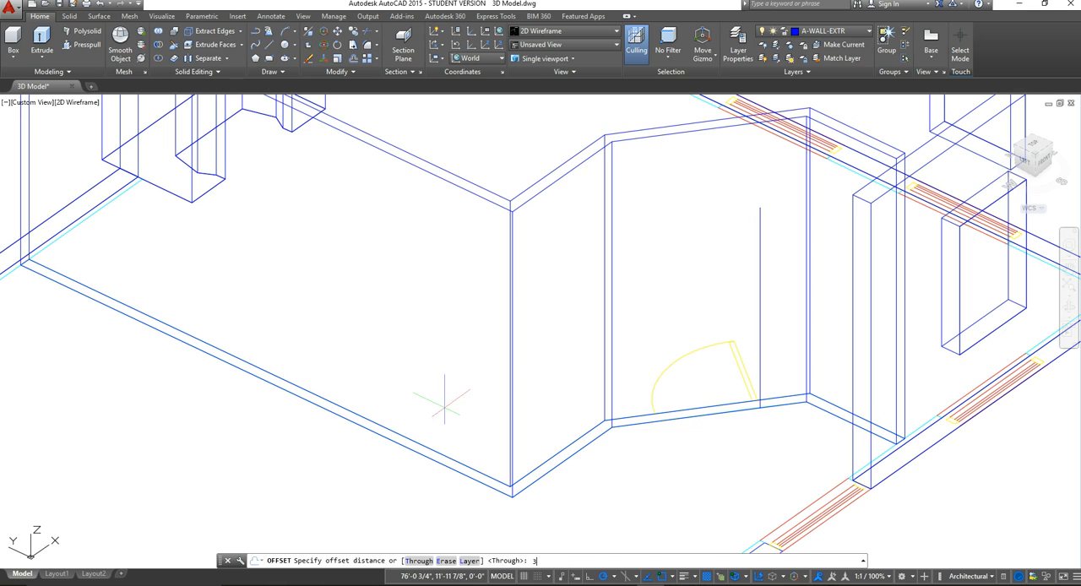
key(Return)
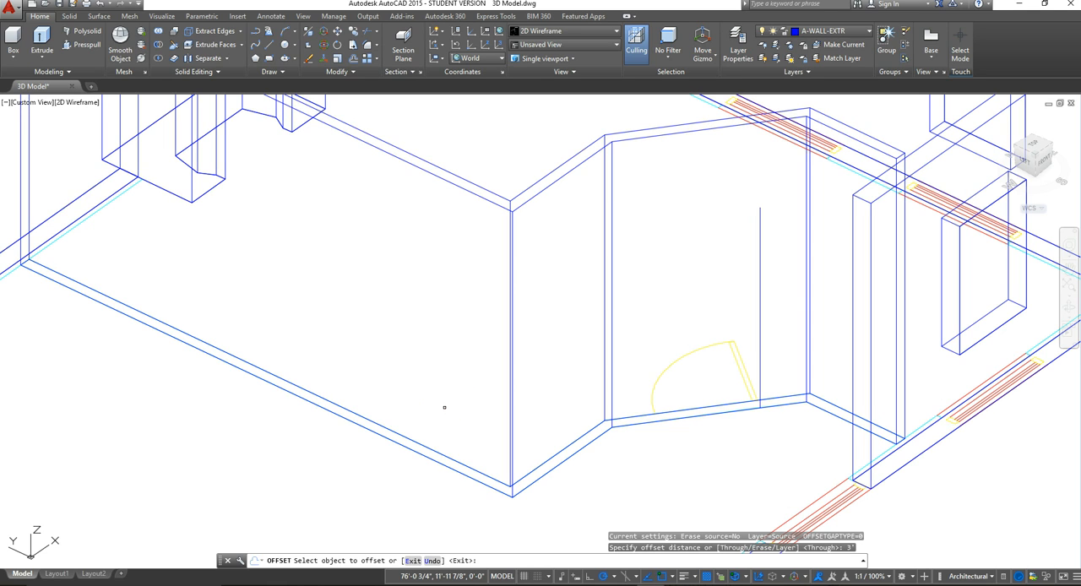
click(760, 318)
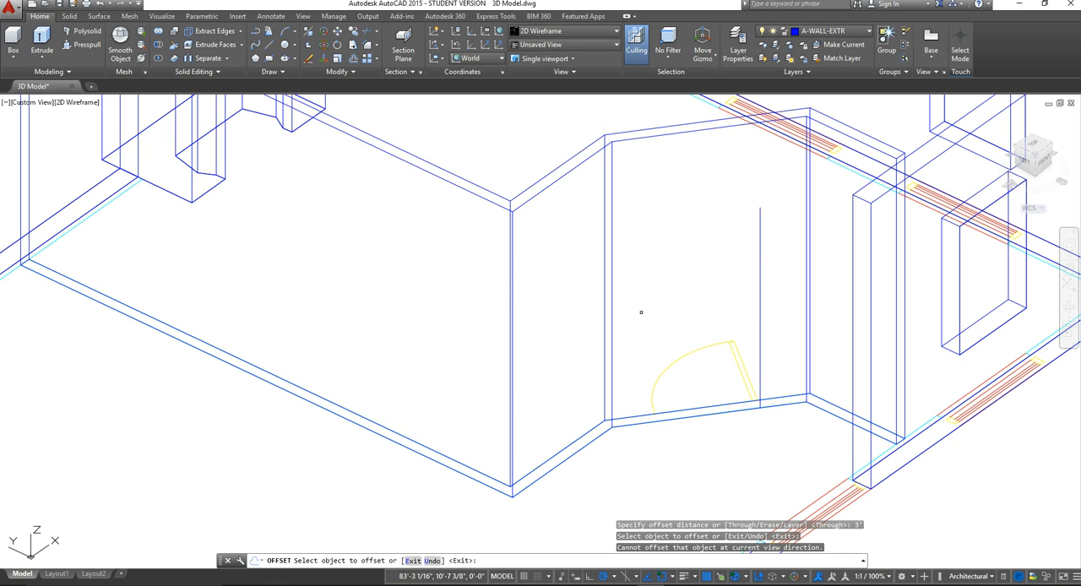
click(675, 302)
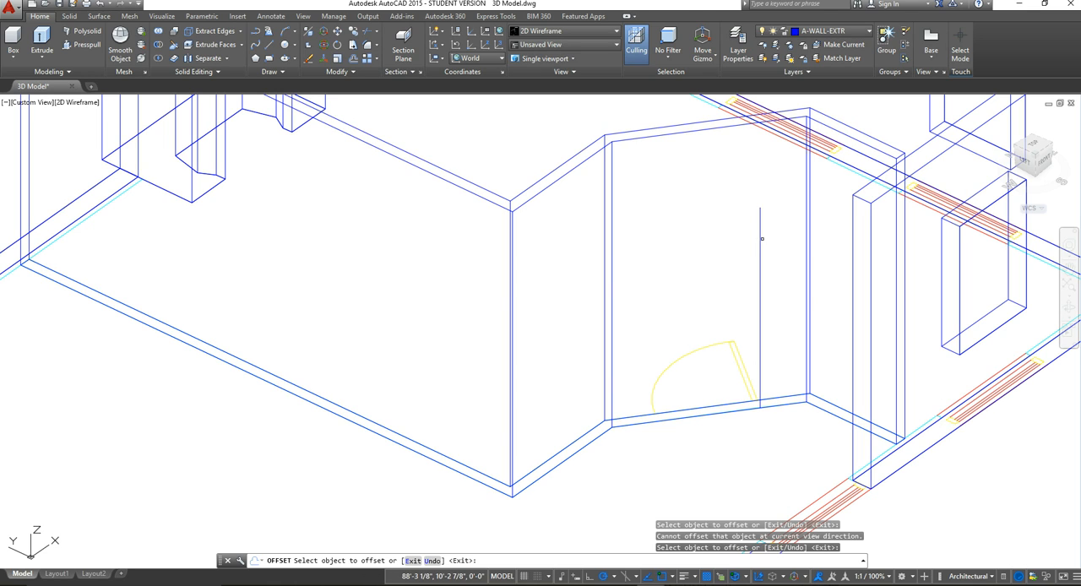
click(760, 242)
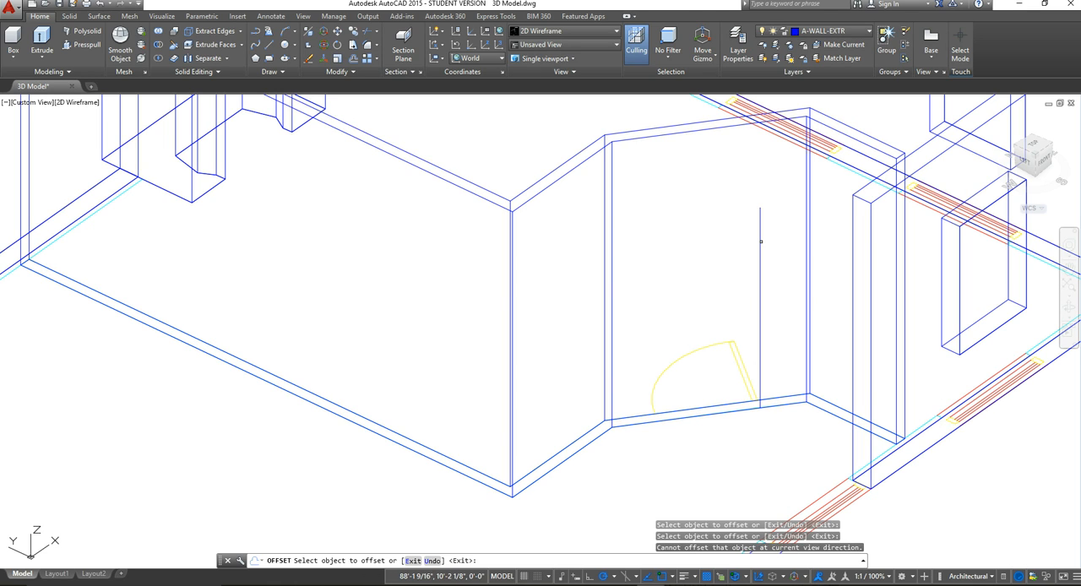
click(682, 245)
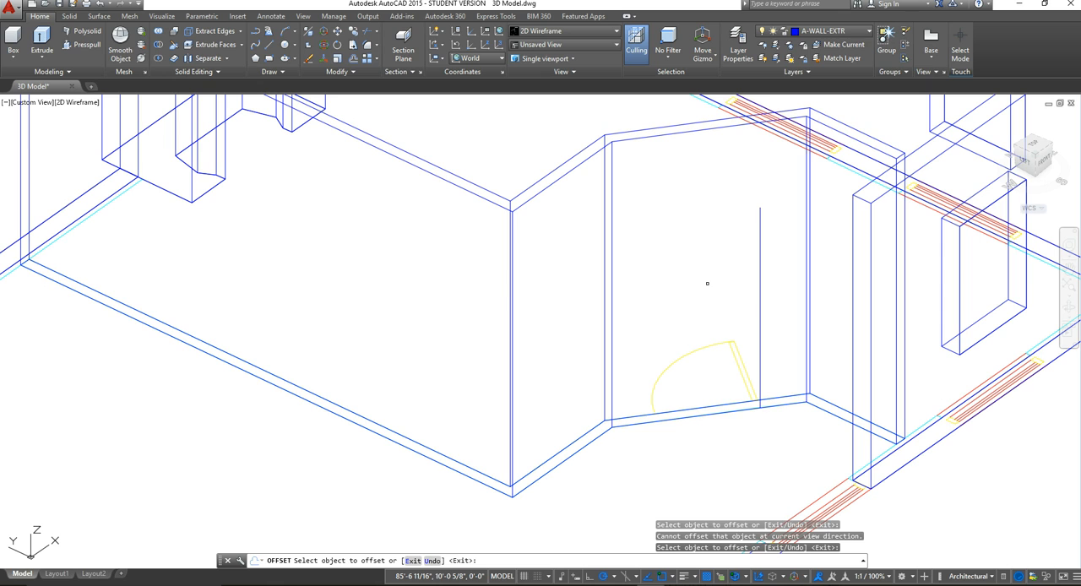
click(707, 283)
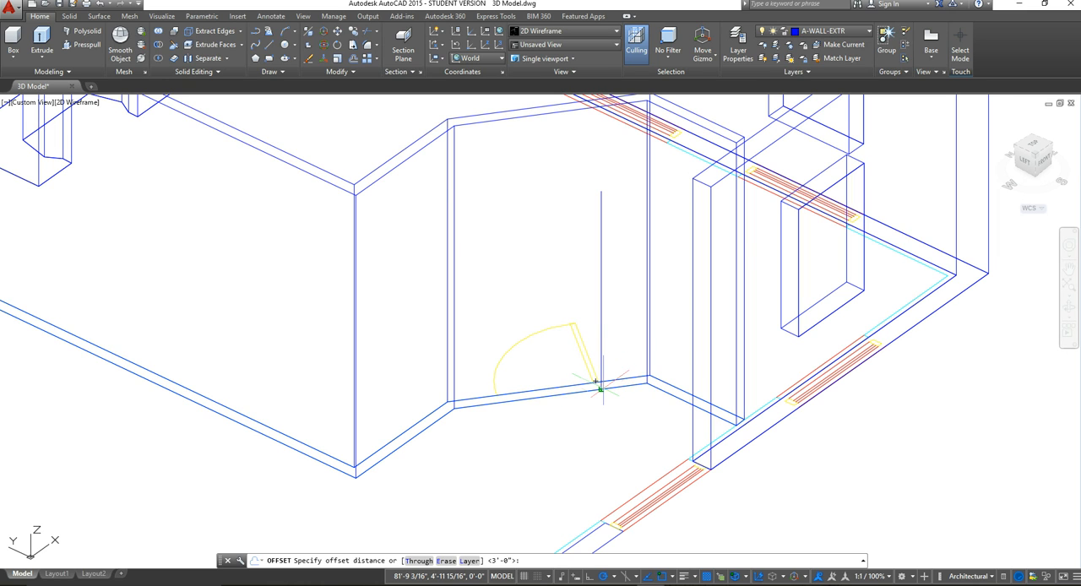
scroll(600, 386, up, 2)
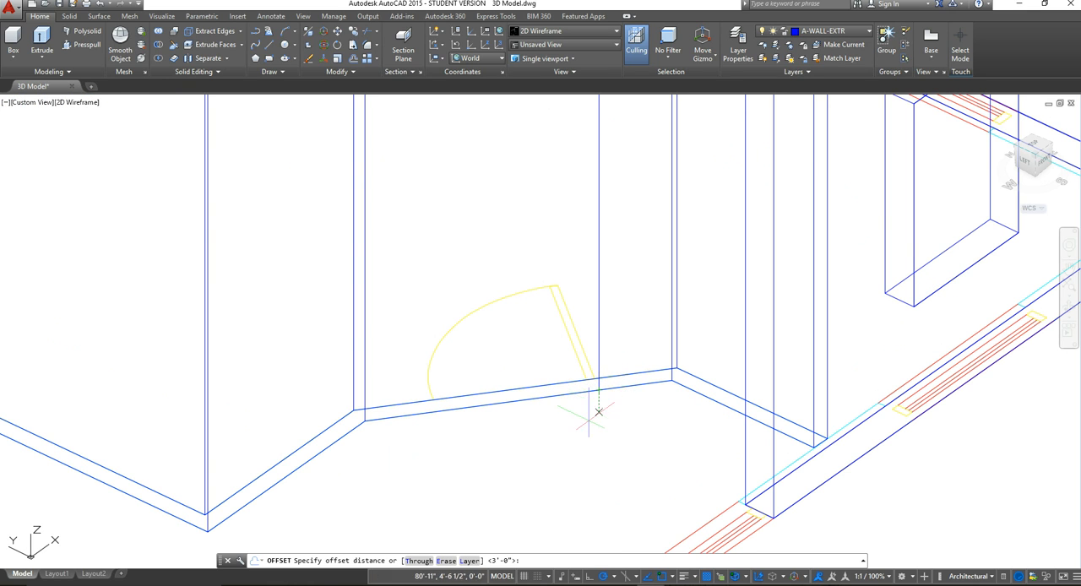
key(Escape)
Step: Draw a line across the angled wall's base from the foot of the vertical line to the door's hinge corner
scroll(603, 384, up, 3)
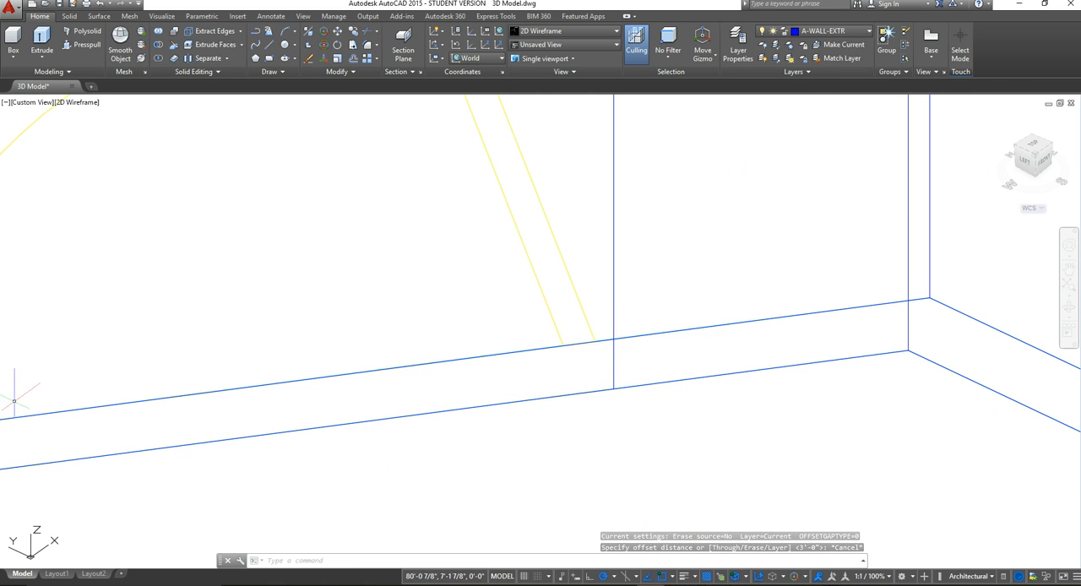
middle_drag(123, 422, 230, 393)
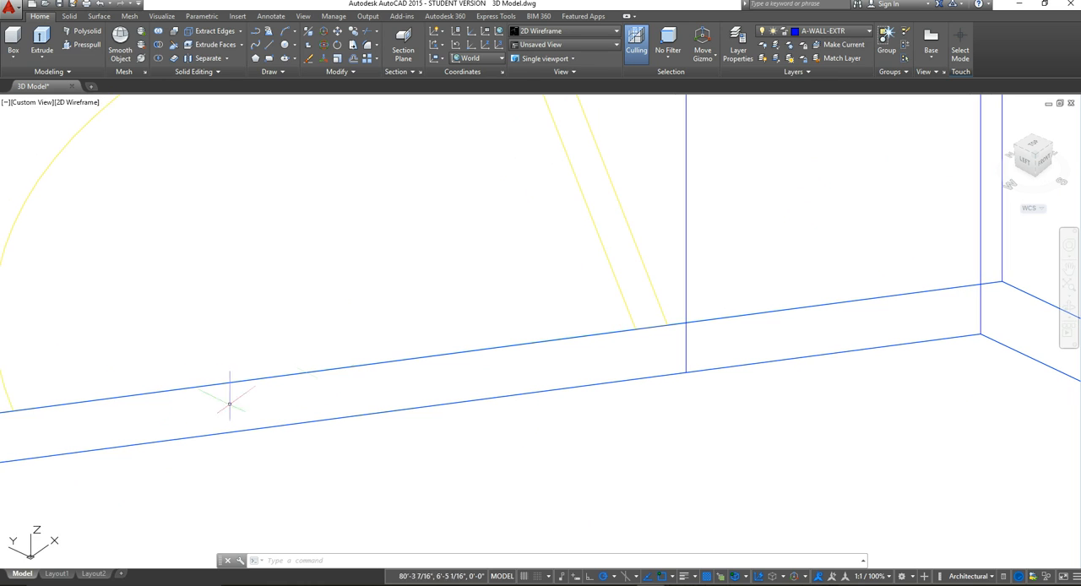
click(271, 46)
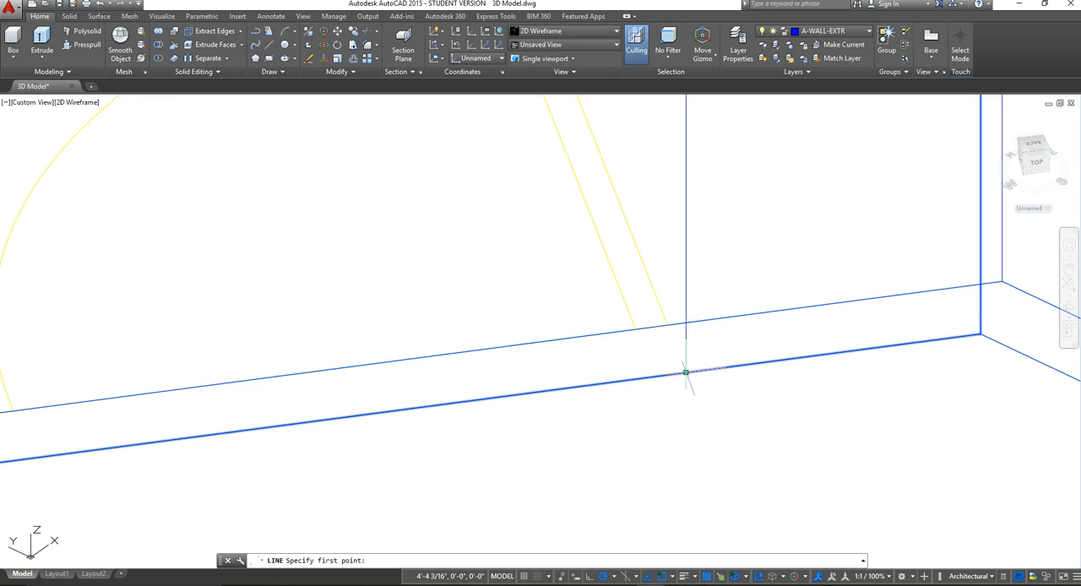
click(686, 372)
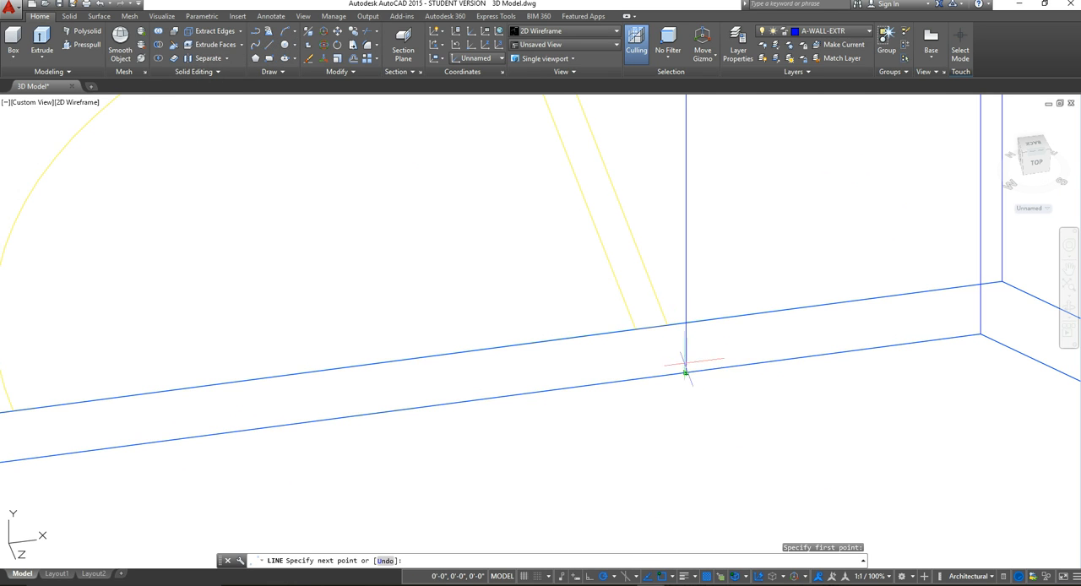
click(668, 324)
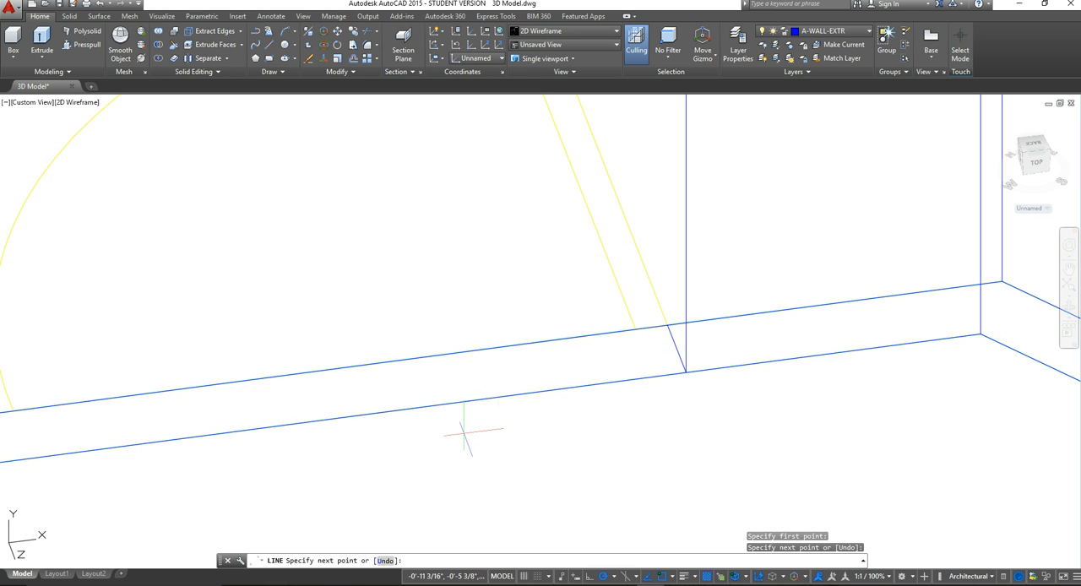
scroll(591, 359, down, 3)
middle_drag(599, 363, 777, 396)
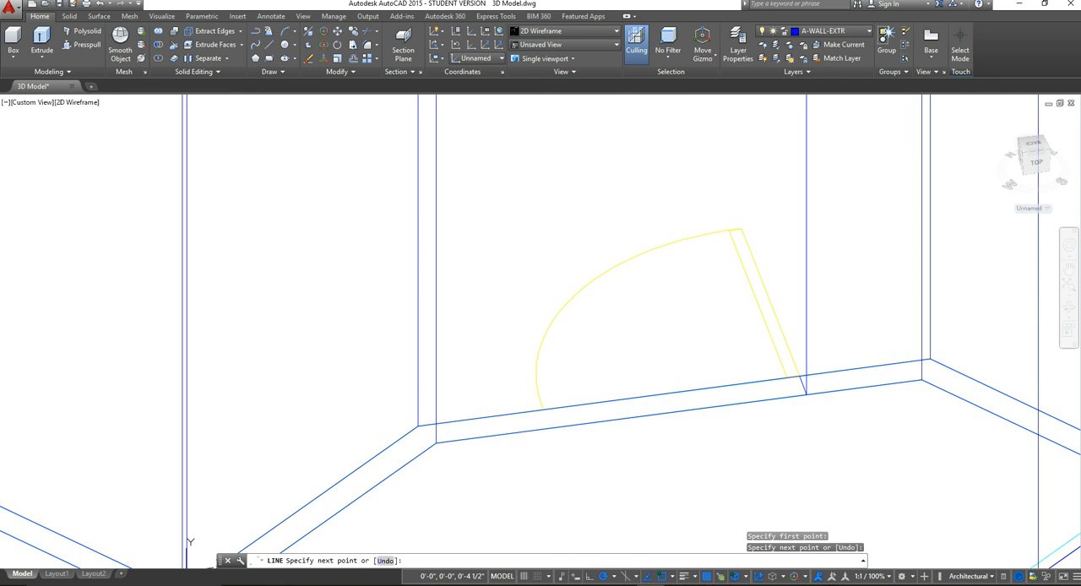
middle_drag(800, 524, 735, 442)
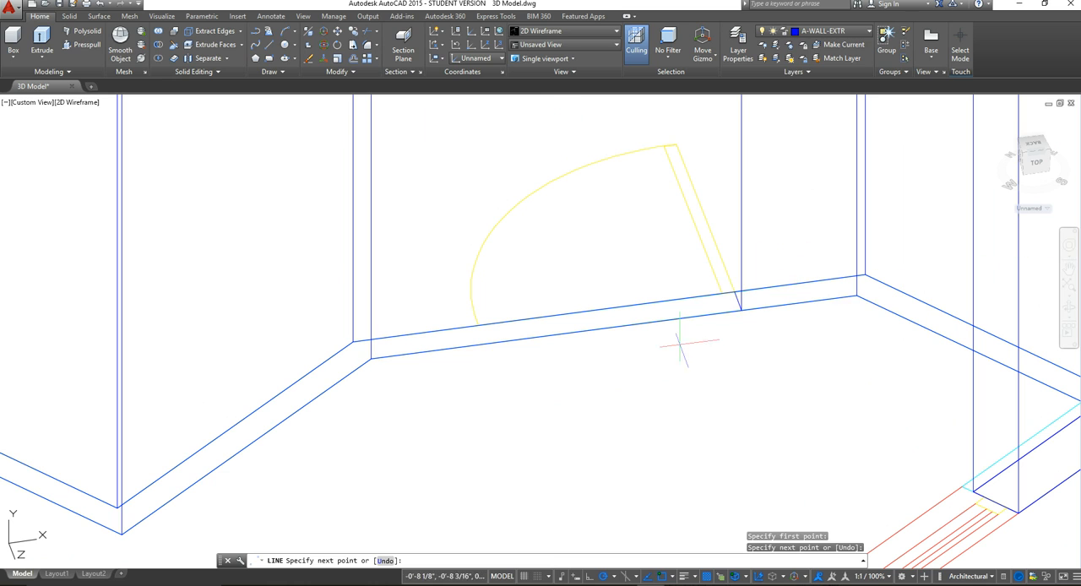
key(Escape)
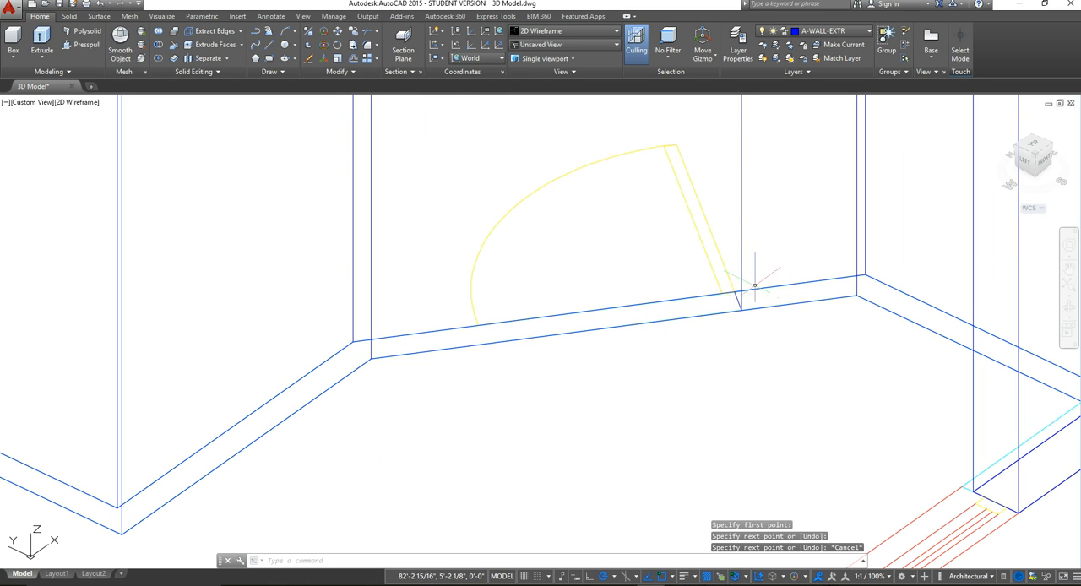
Step: Offset the short line across the wall base by 3' toward the free end of the door swing
click(355, 58)
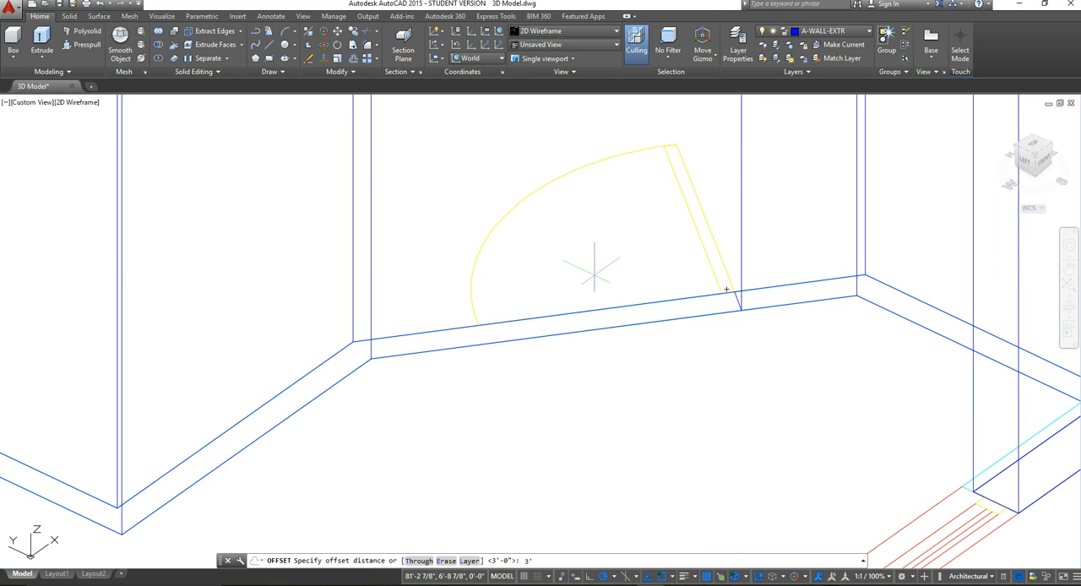
text(3')
key(Return)
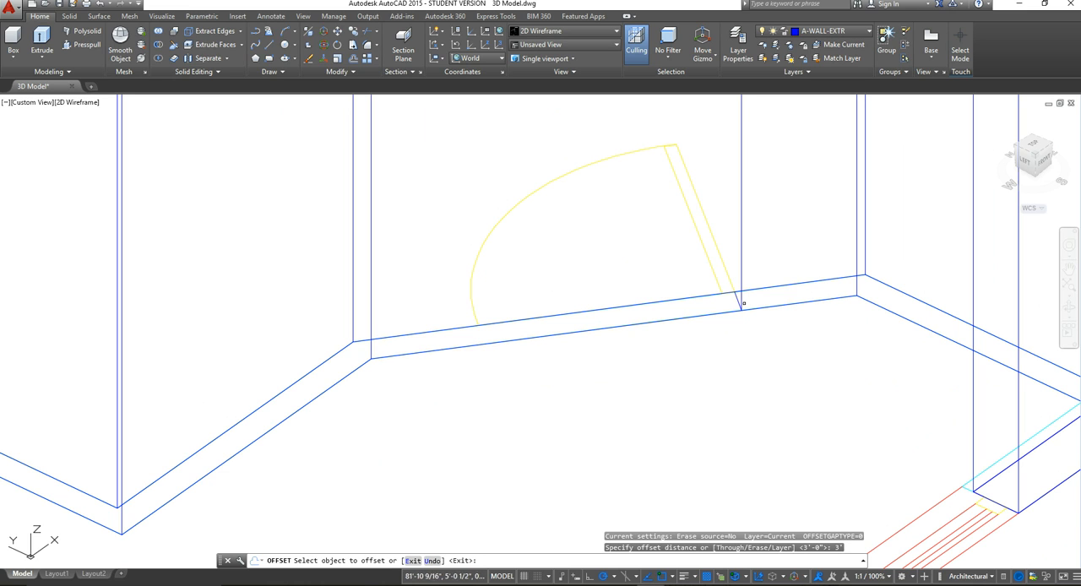
click(737, 300)
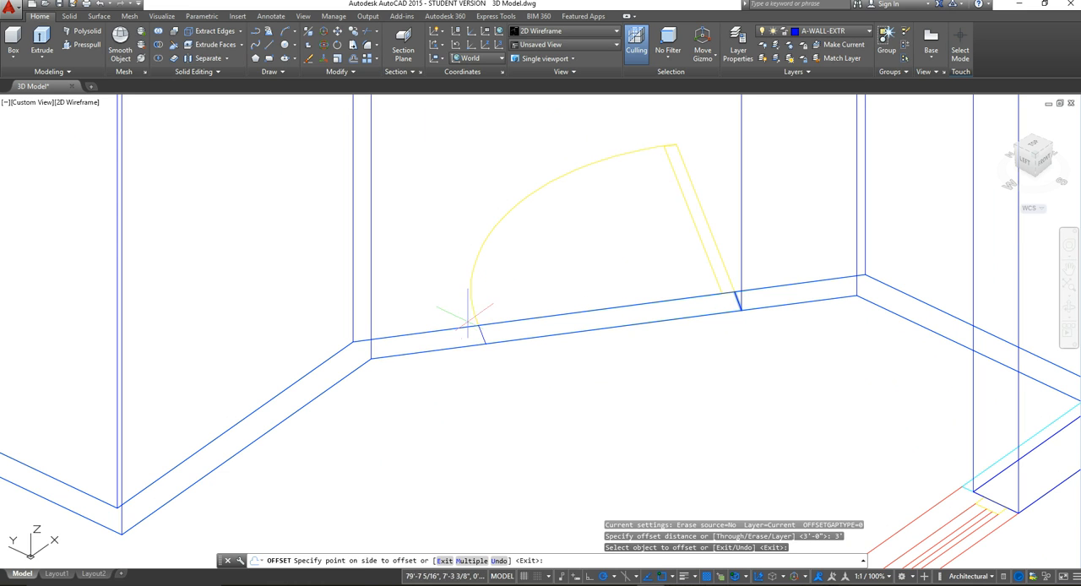
click(434, 321)
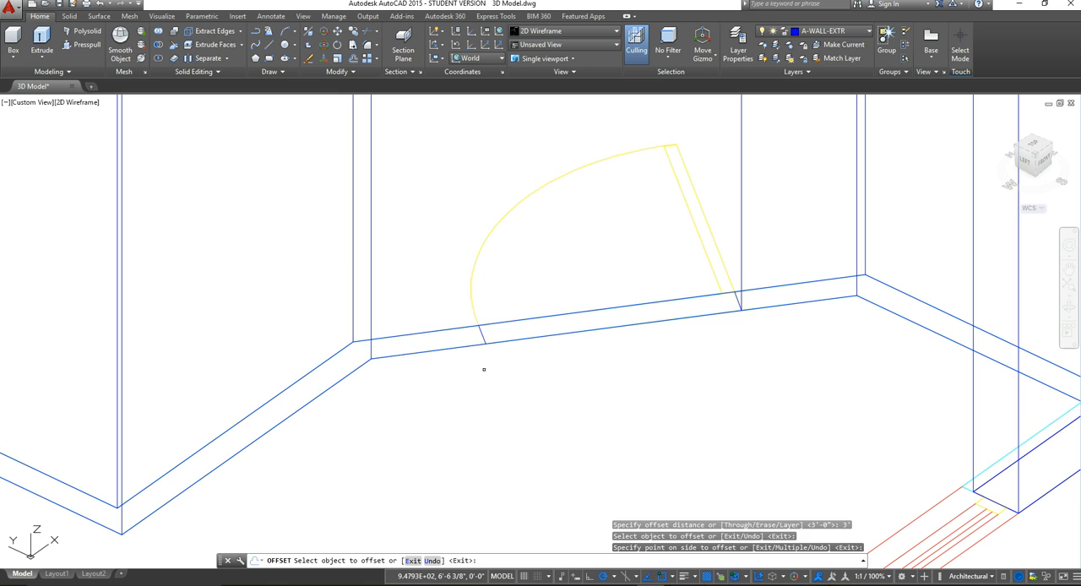
key(Escape)
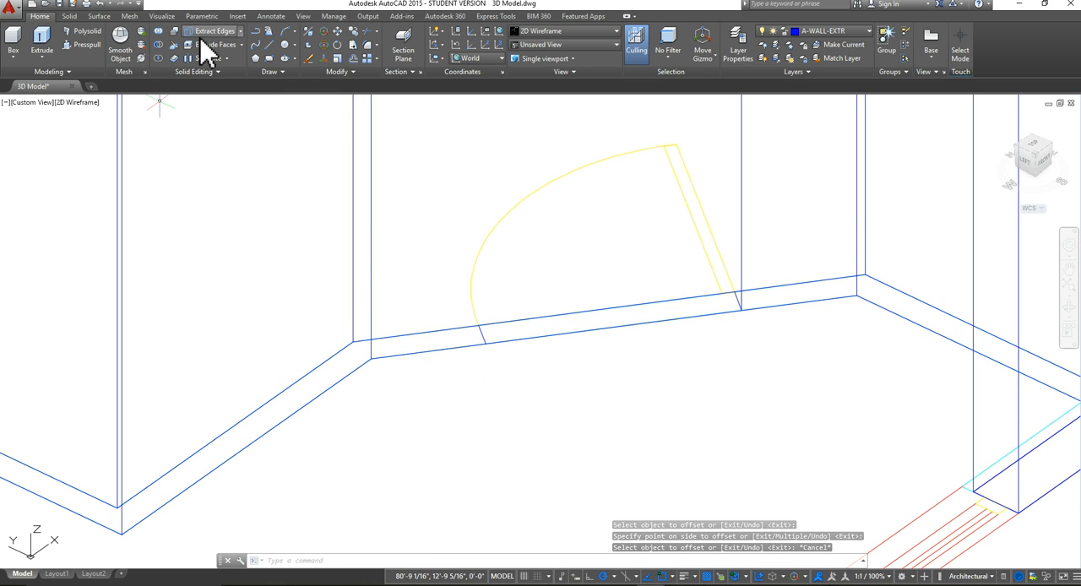
Step: Draw a 7' vertical line up from the outer end of the offset line at the door's swing side
scroll(500, 278, down, 4)
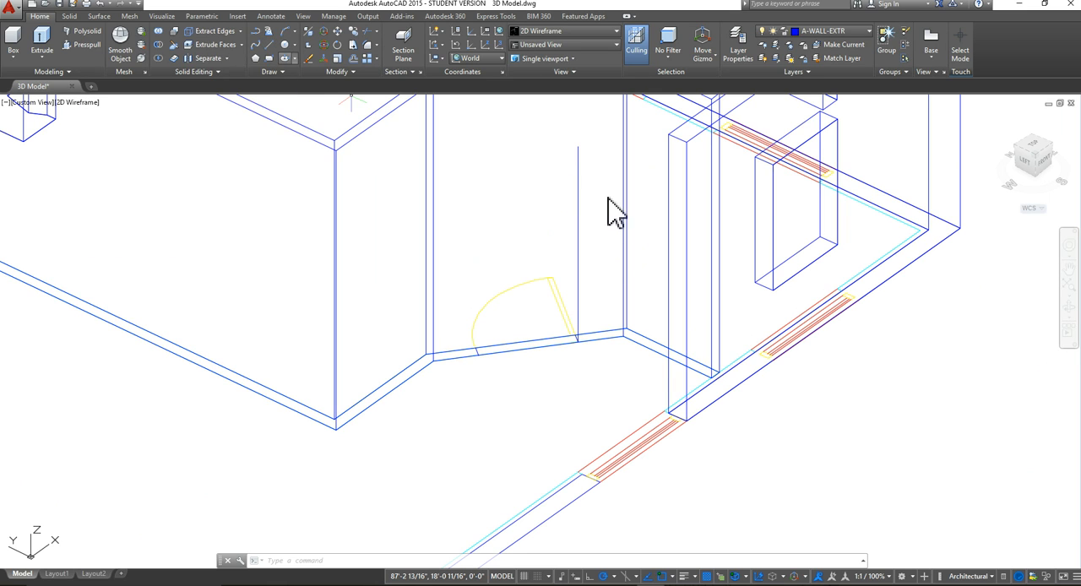
click(268, 44)
scroll(512, 369, up, 5)
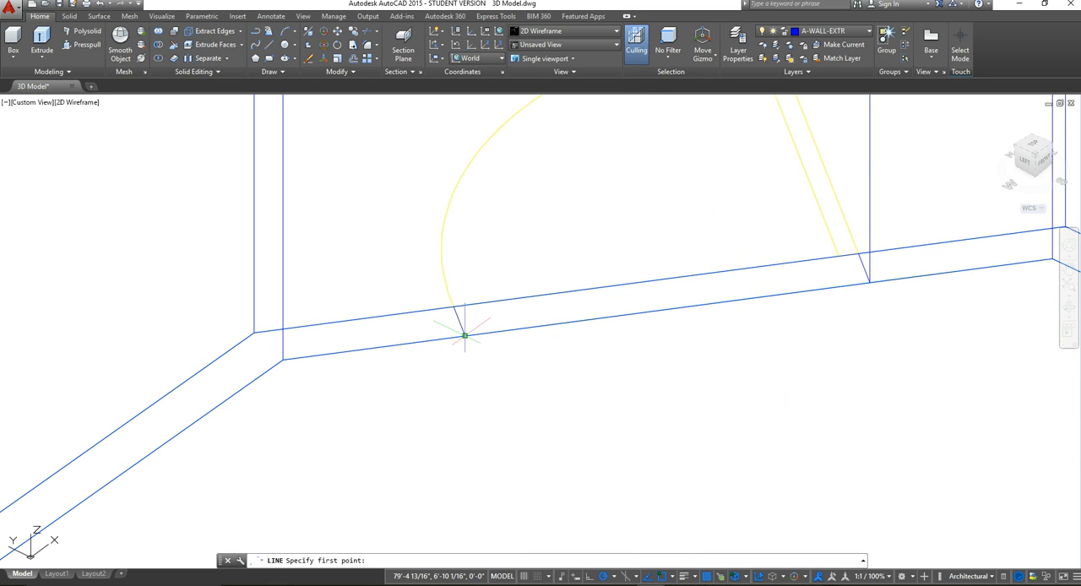
click(465, 335)
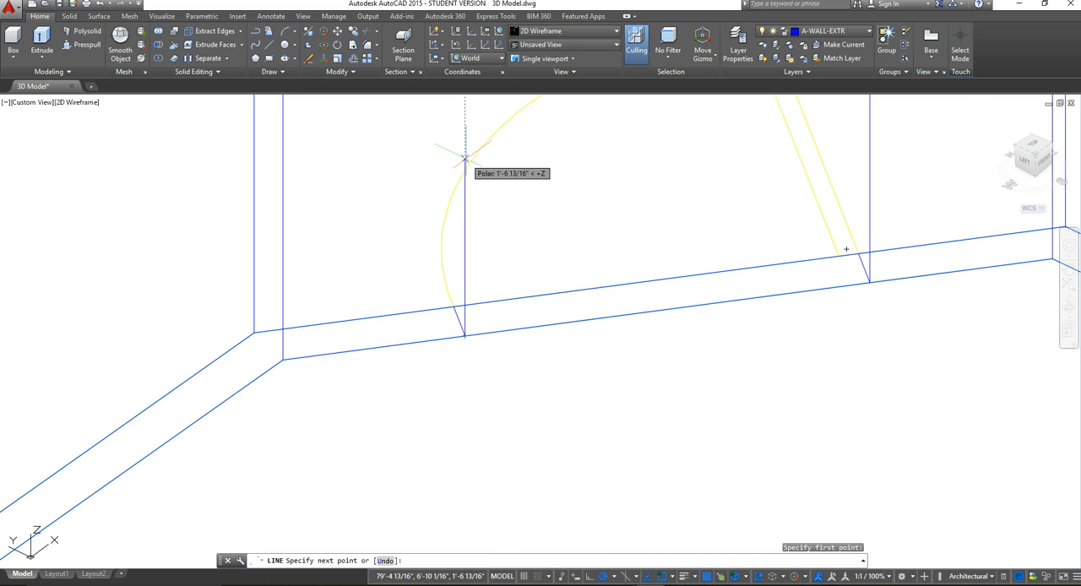
scroll(464, 159, down, 4)
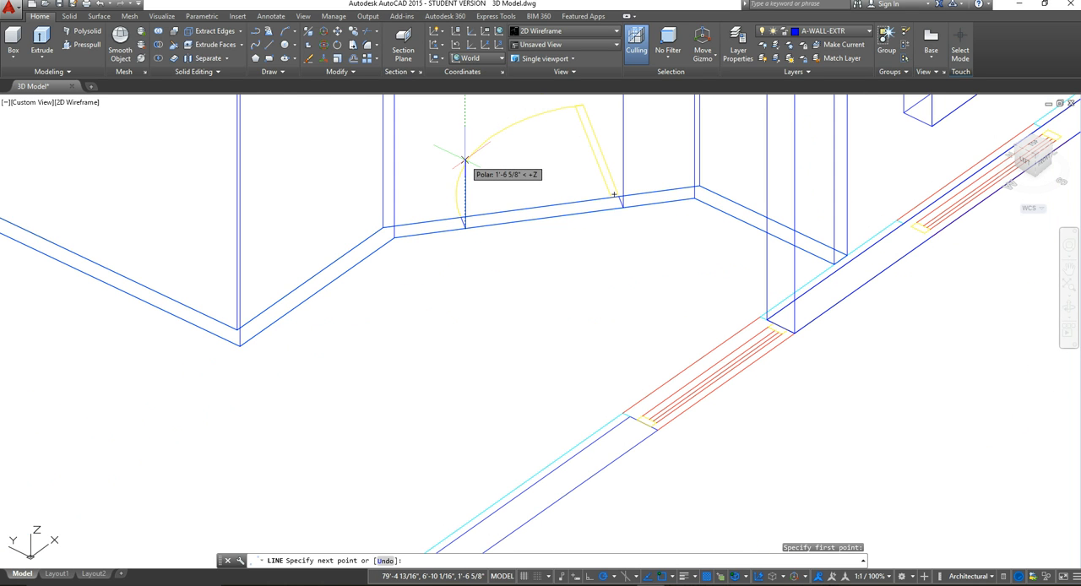
text(7')
key(Return)
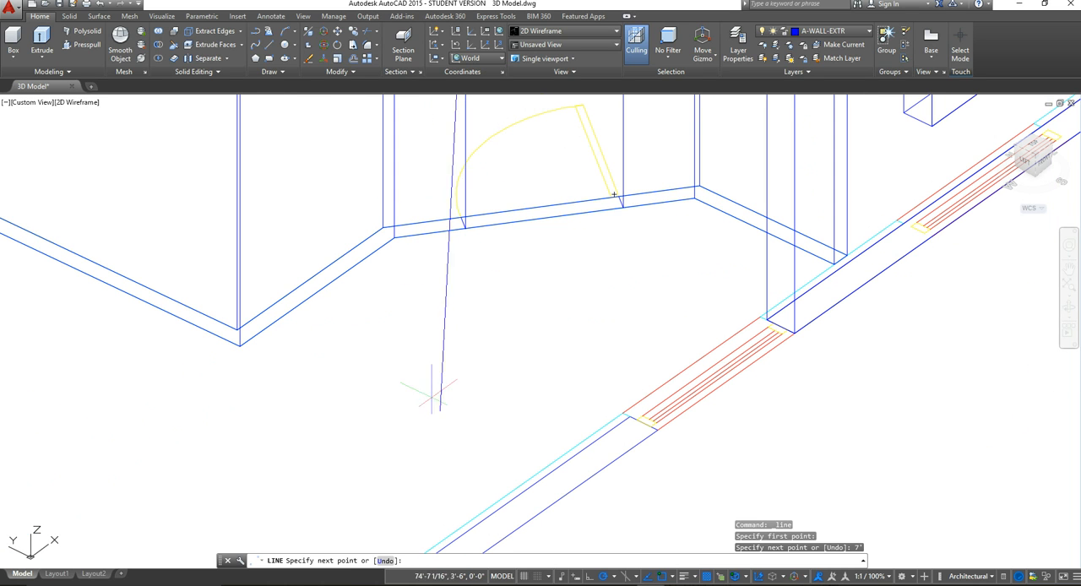
key(Escape)
scroll(551, 282, down, 4)
scroll(538, 336, up, 5)
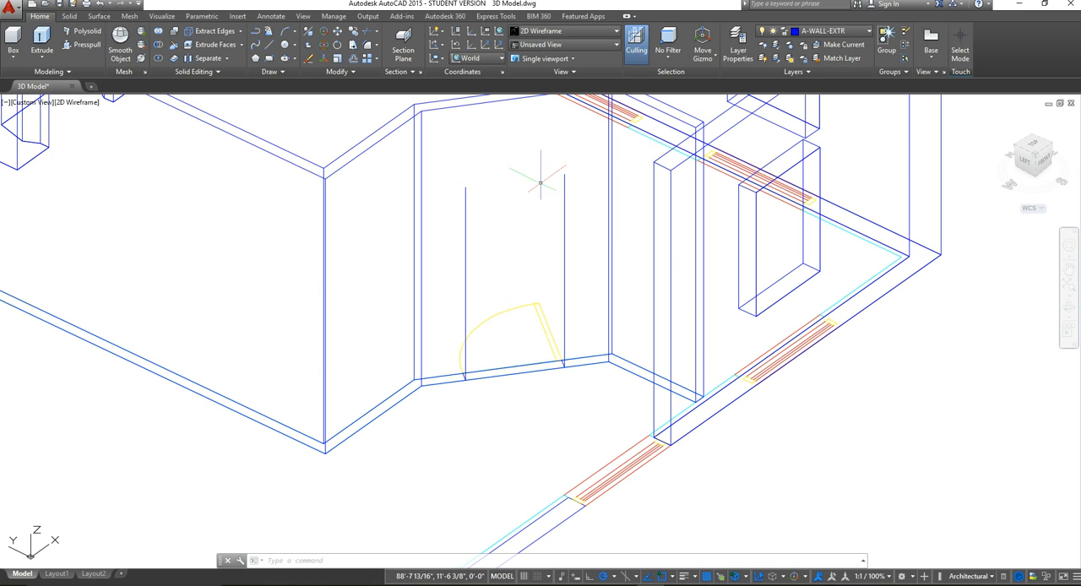
Step: Draw a line joining the top ends of the two vertical door lines to close the opening's outline
click(270, 45)
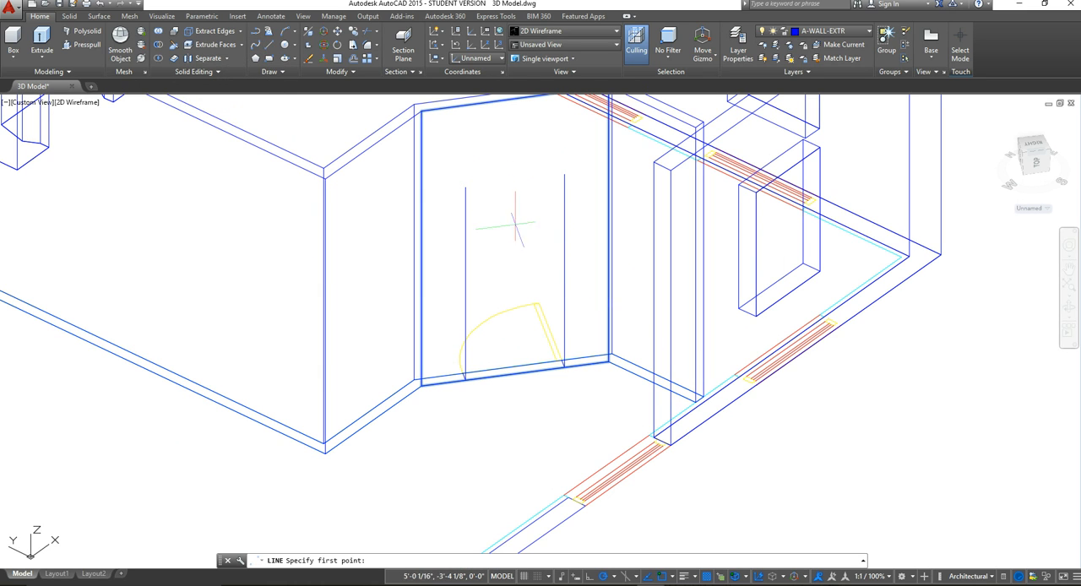
click(465, 187)
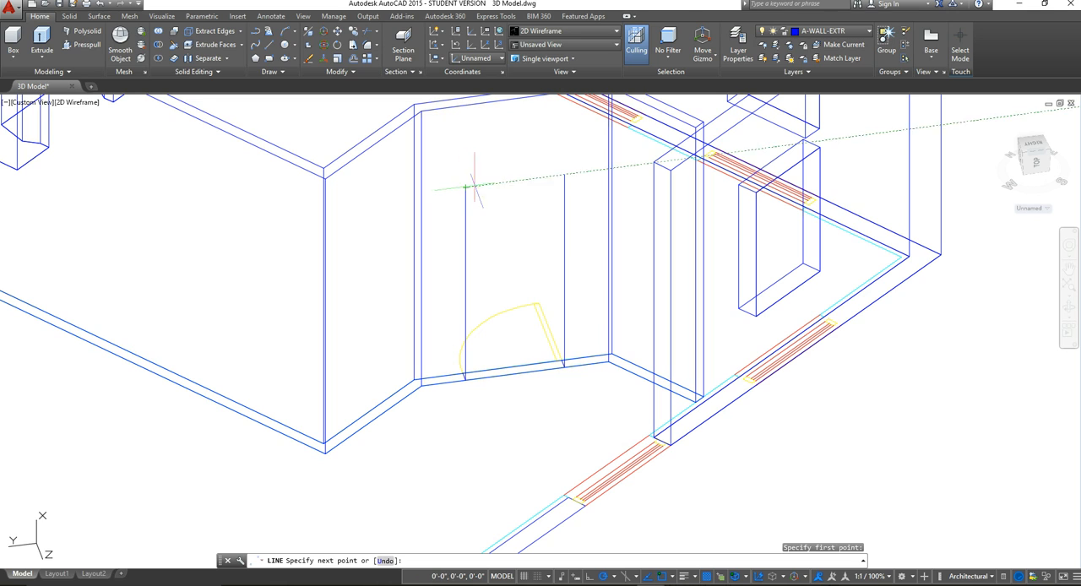
click(564, 174)
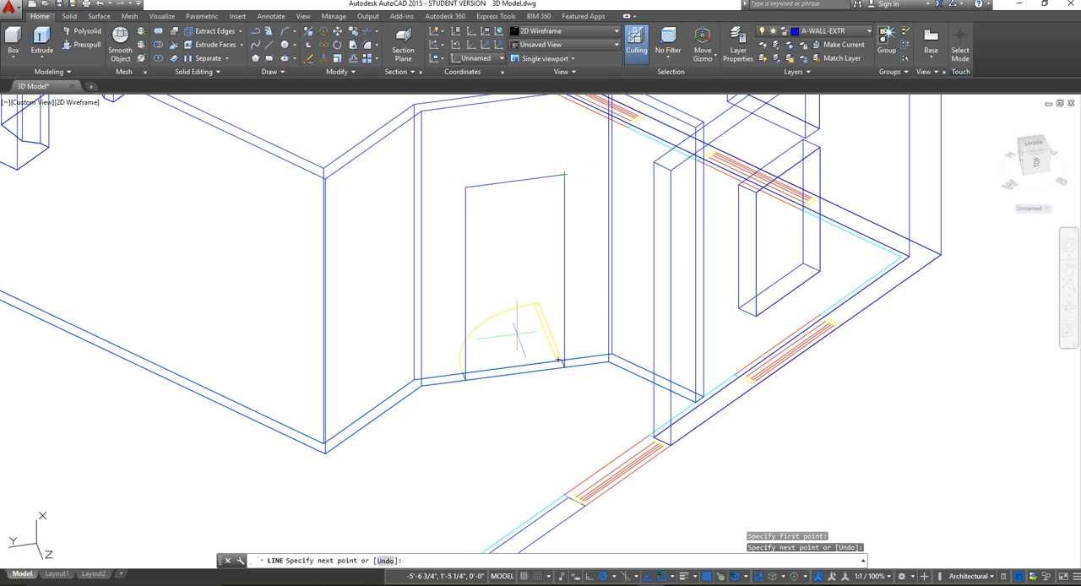
key(Escape)
Step: Erase the short construction lines across the angled wall's base at both sides of the door
scroll(524, 269, up, 2)
middle_drag(523, 271, 529, 296)
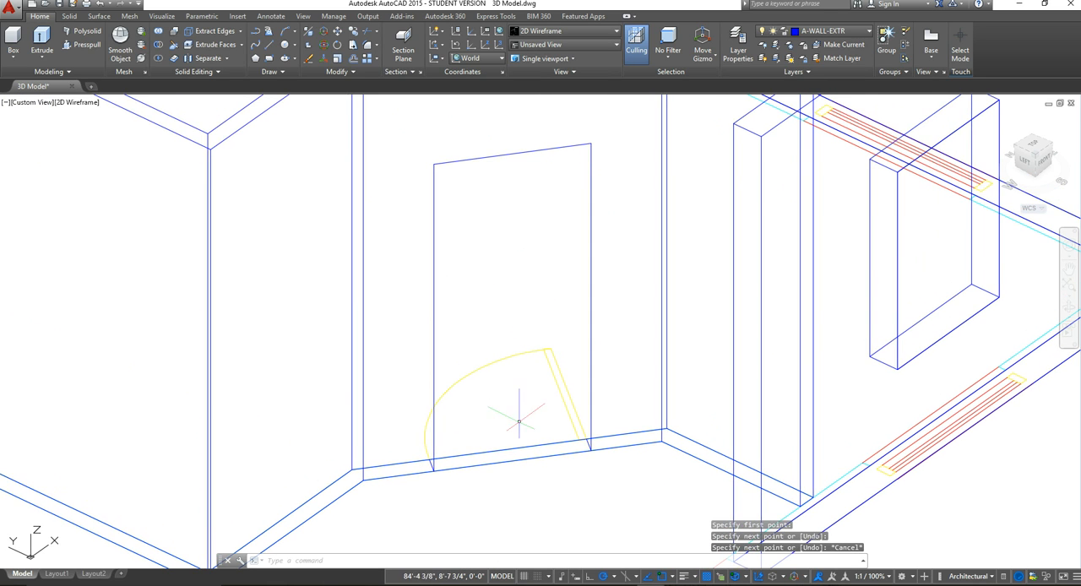
scroll(450, 472, up, 2)
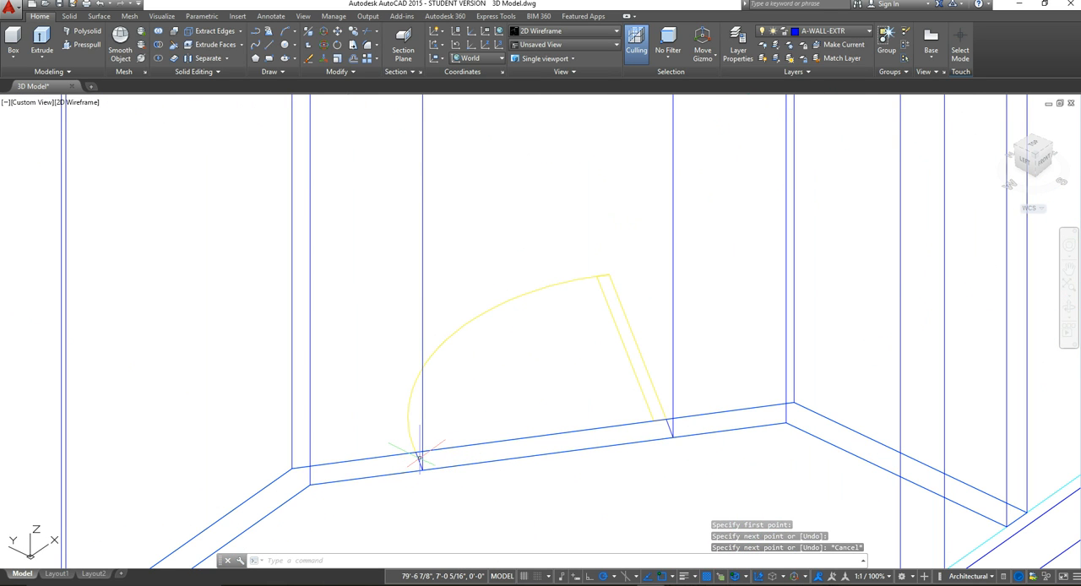
click(418, 462)
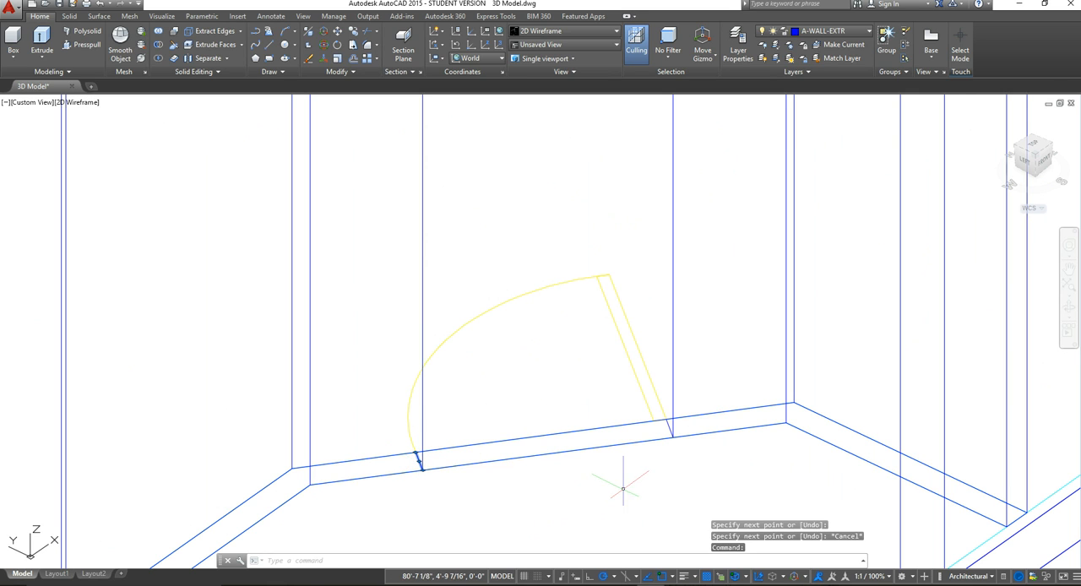
key(Delete)
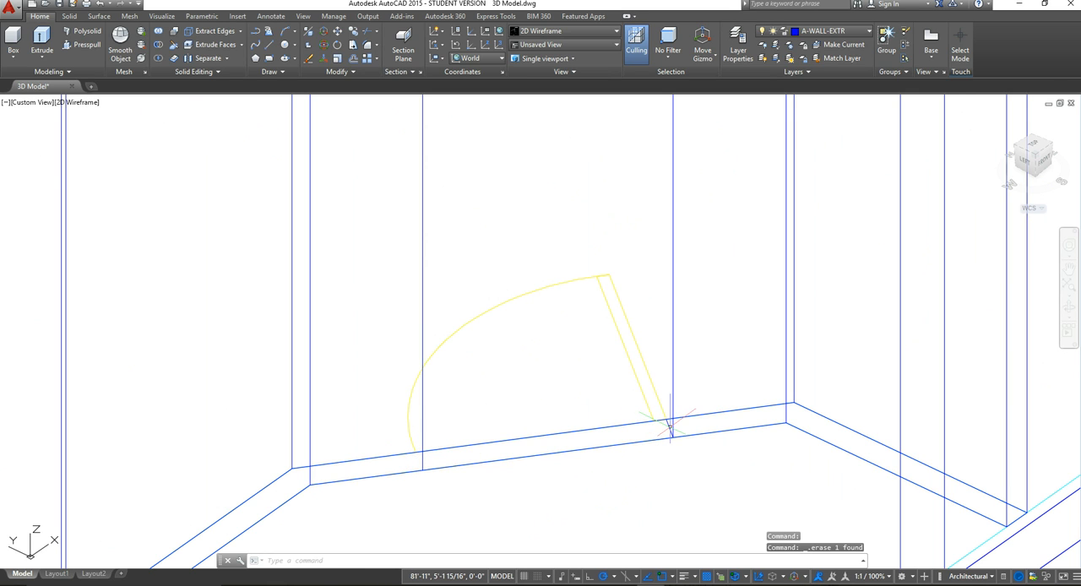
scroll(725, 515, down, 3)
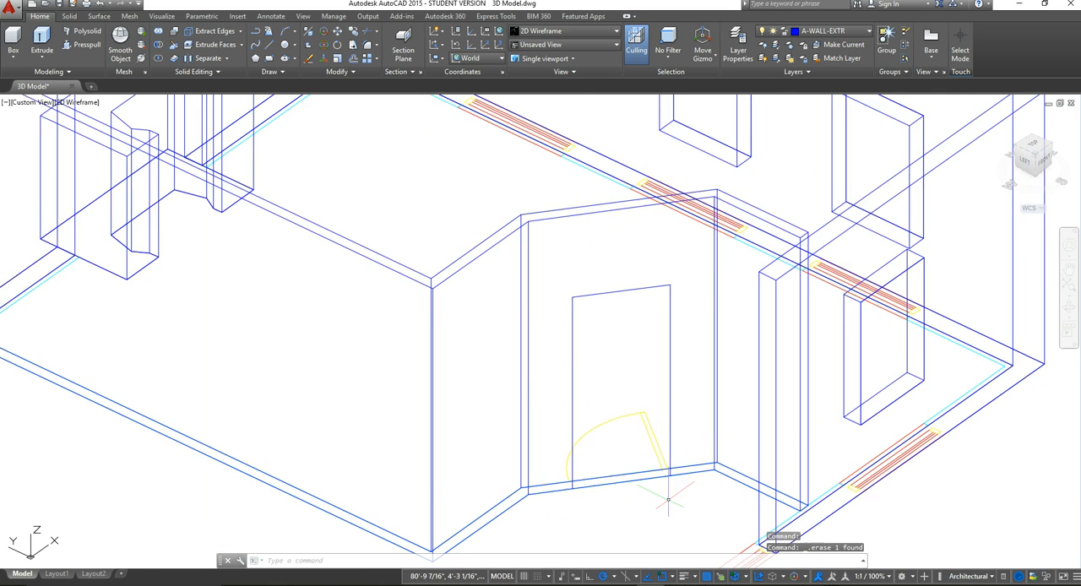
Step: Presspull the door outline inward through the angled wall to cut out the door opening
scroll(630, 411, down, 3)
scroll(630, 412, up, 2)
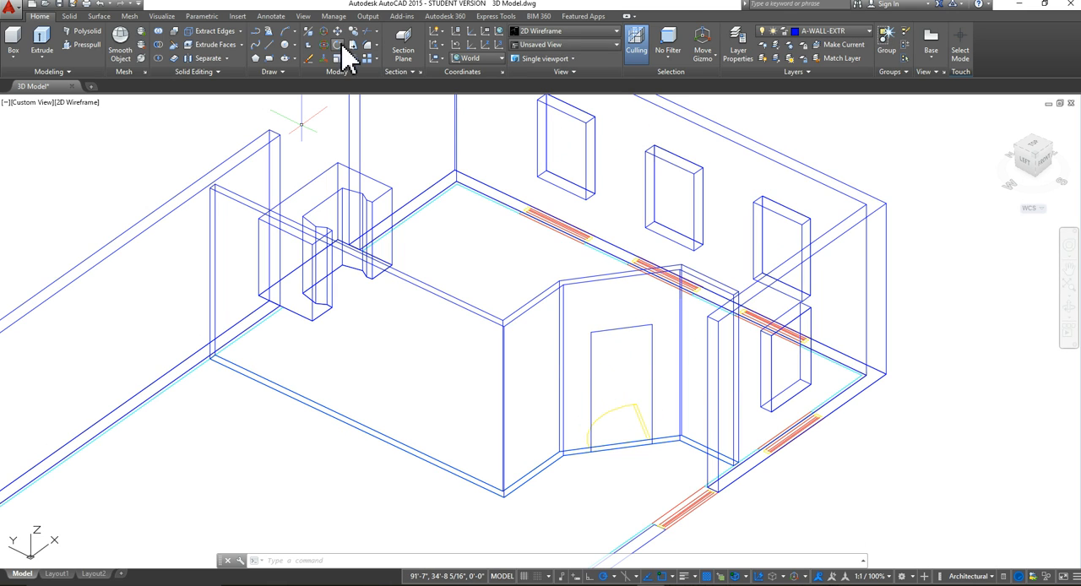
click(83, 45)
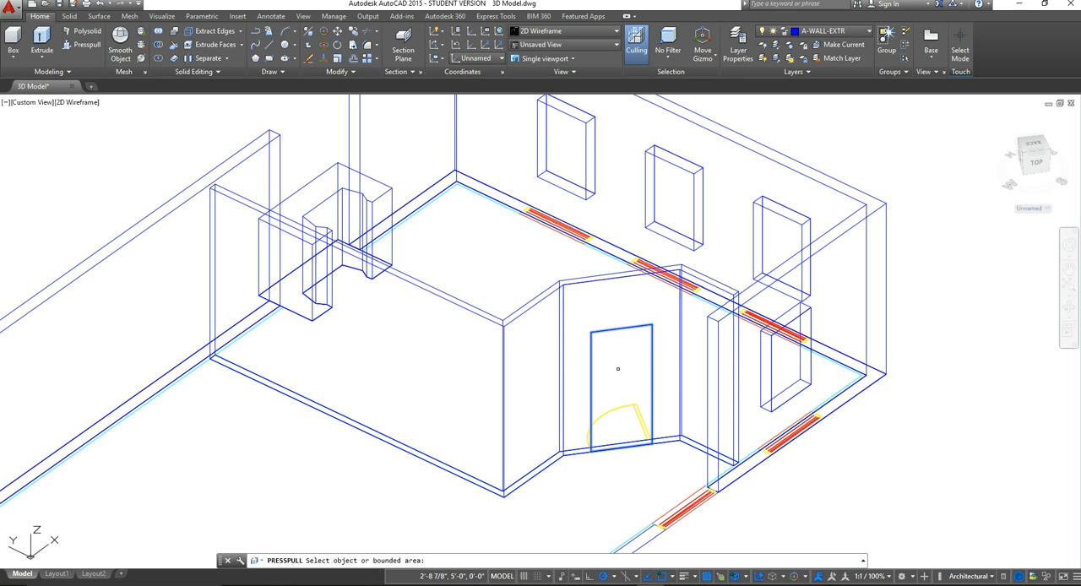
click(614, 376)
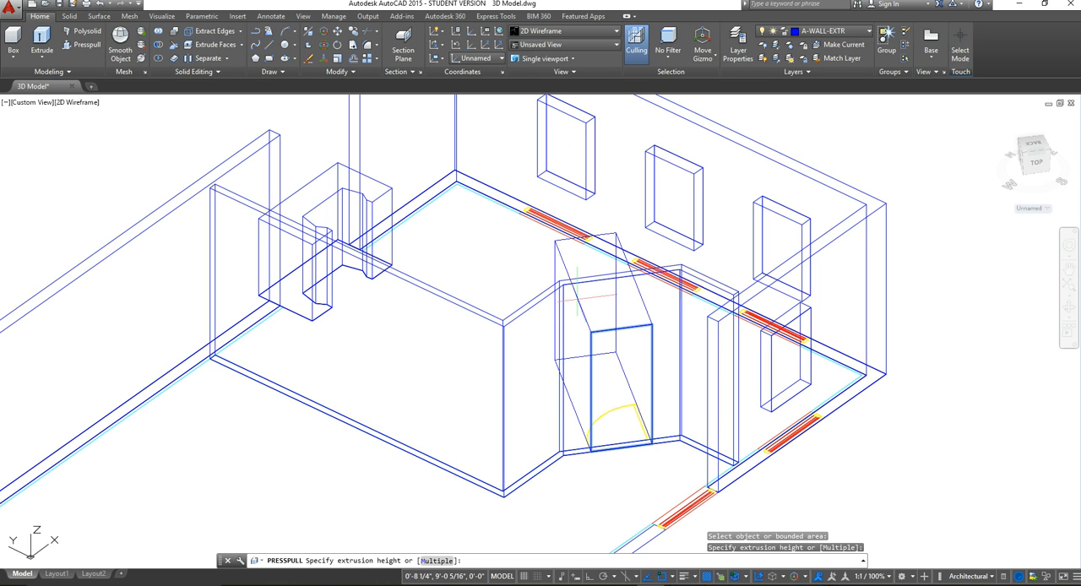
click(544, 258)
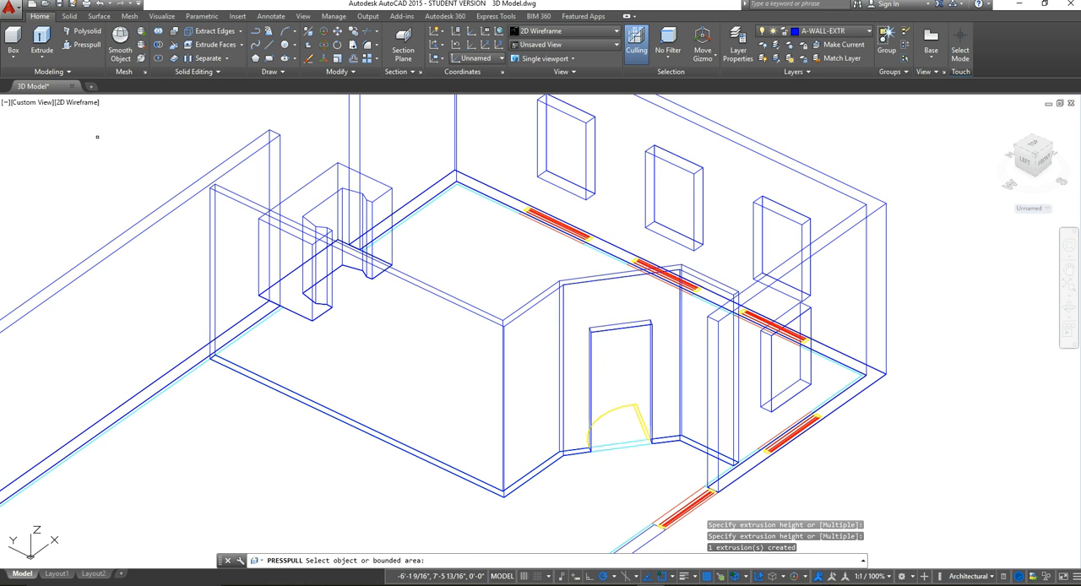
key(Return)
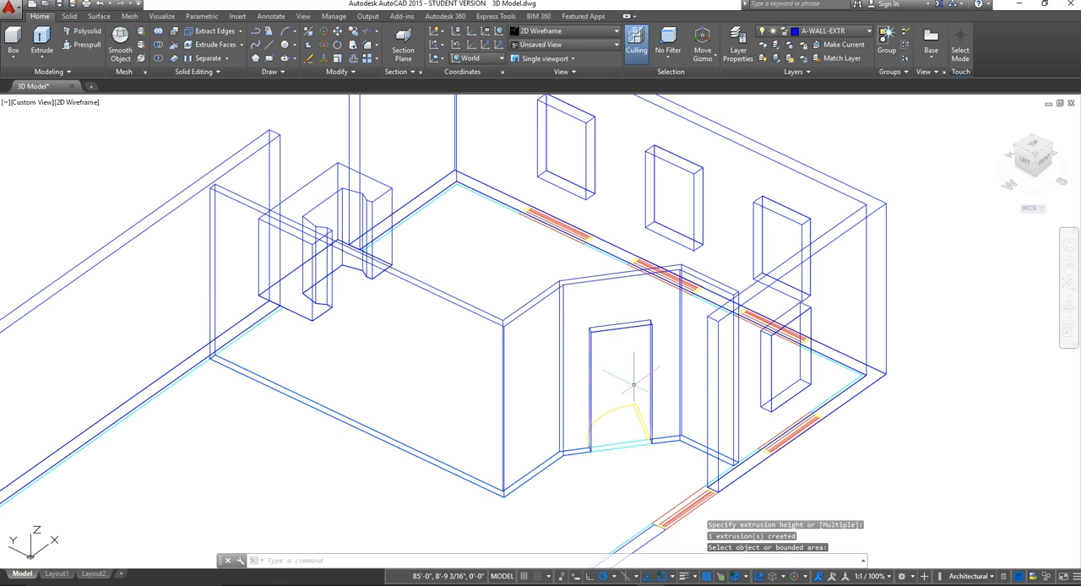
Step: Set the visual style to Conceptual and examine the extruded walls with their window and door openings
scroll(655, 383, down, 3)
scroll(656, 382, up, 5)
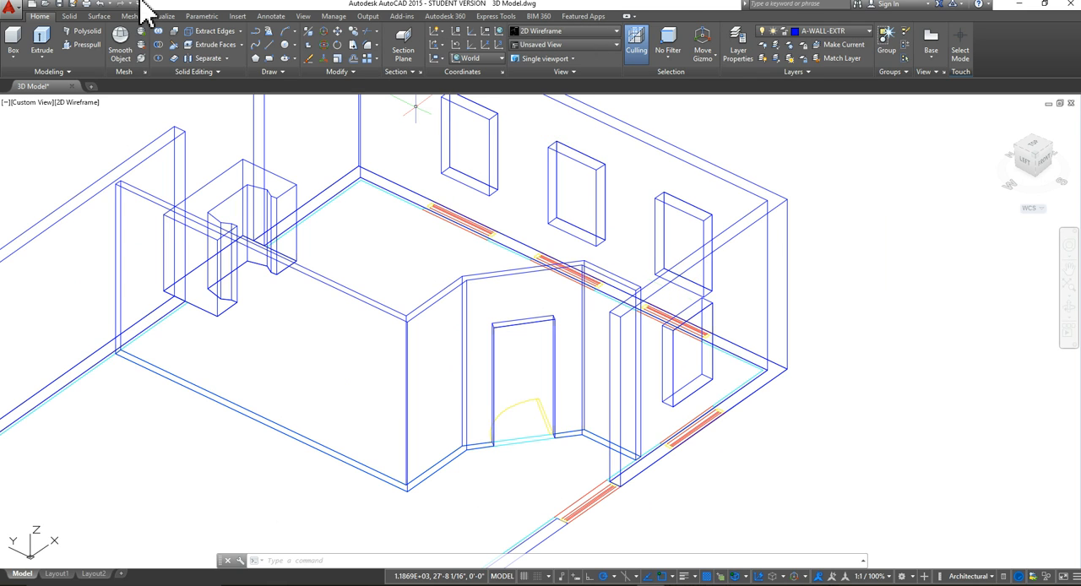
click(616, 31)
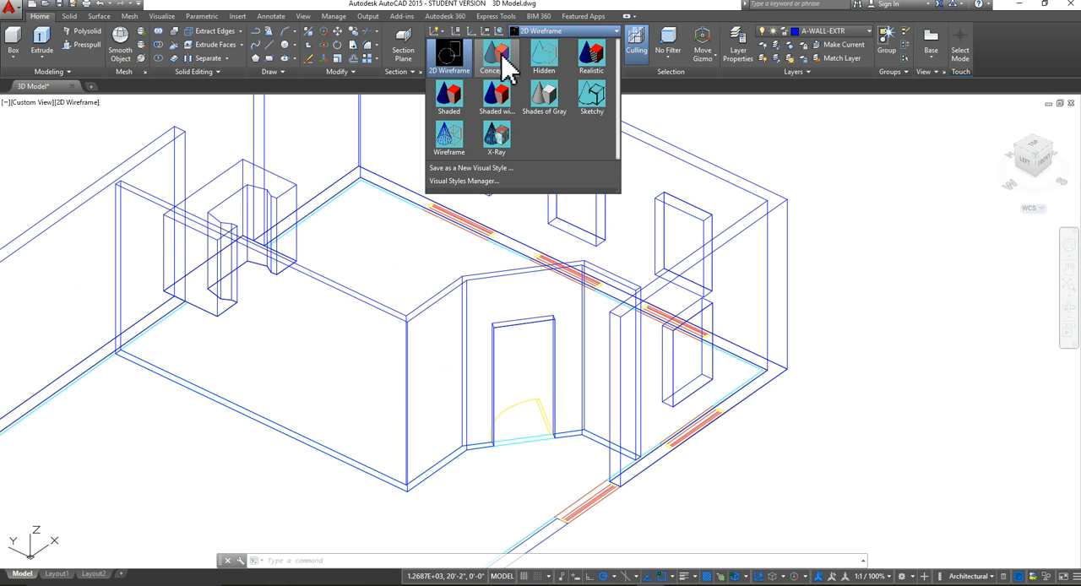
click(496, 55)
scroll(595, 370, down, 3)
scroll(595, 370, up, 5)
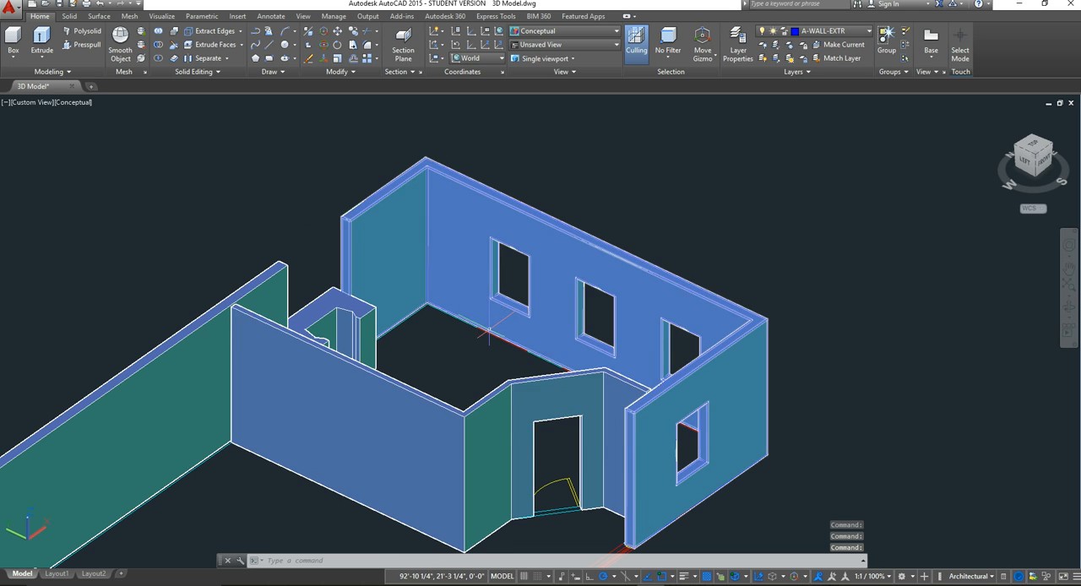
scroll(489, 330, down, 2)
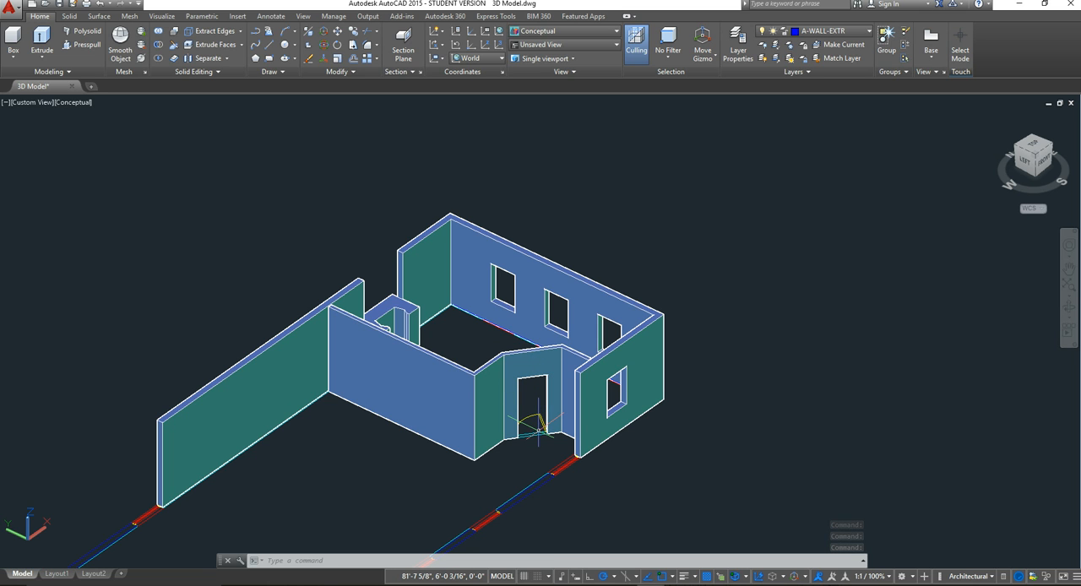
scroll(411, 329, up, 5)
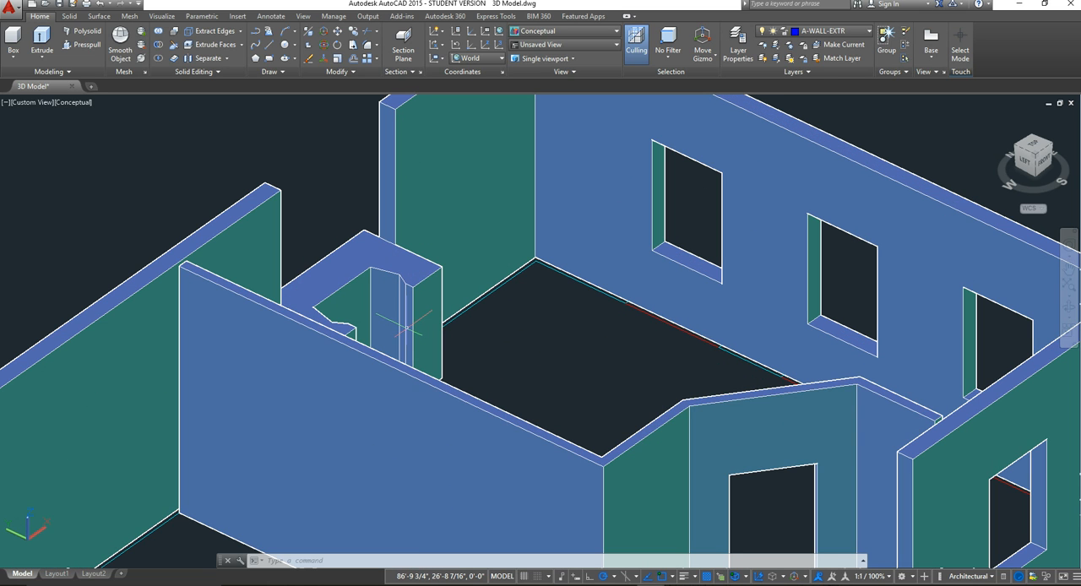
scroll(443, 391, down, 6)
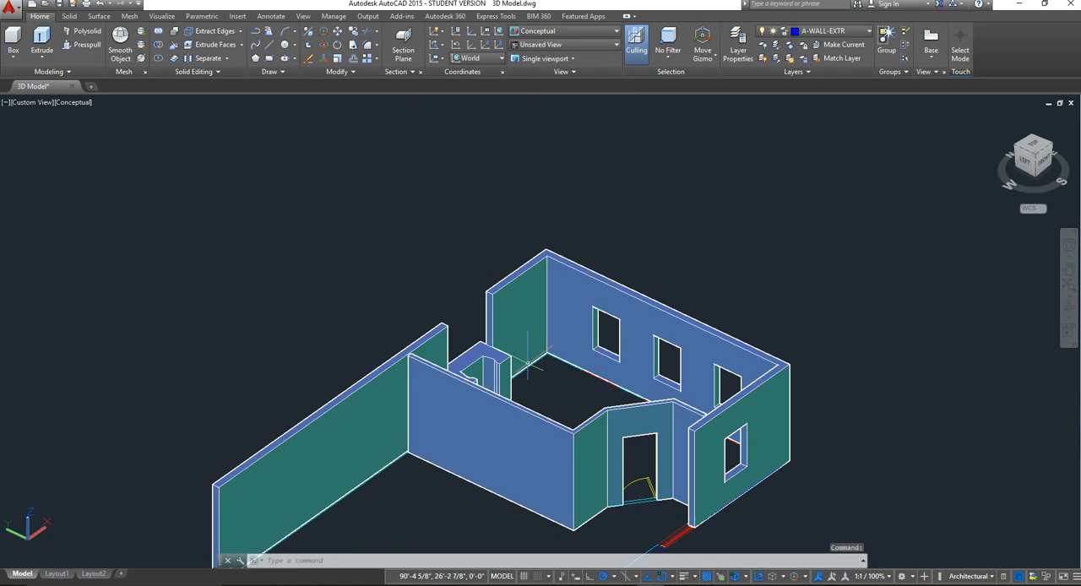
middle_click(554, 374)
middle_click(554, 375)
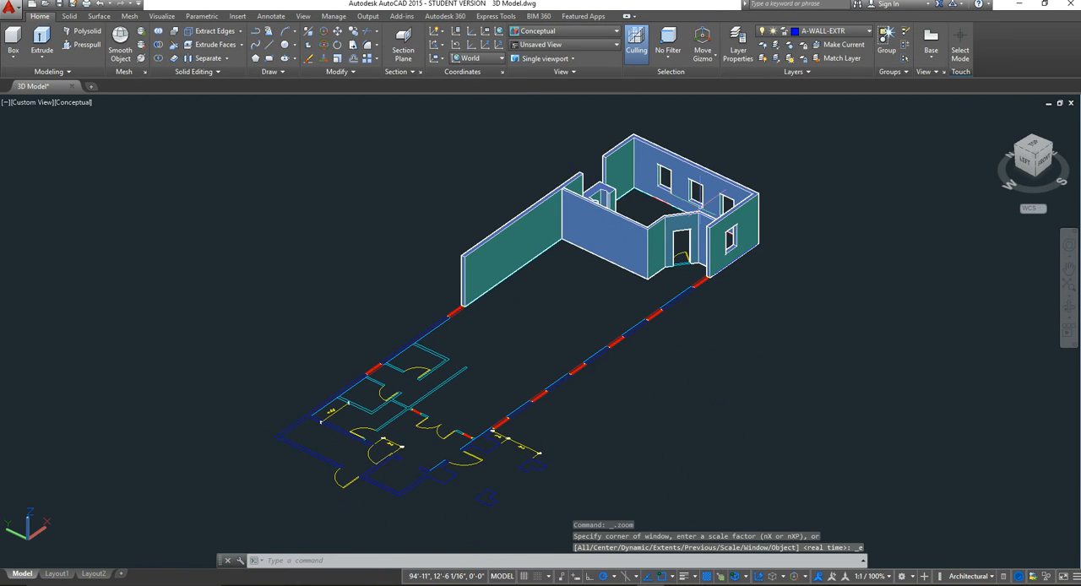
scroll(639, 207, up, 3)
middle_drag(676, 216, 564, 349)
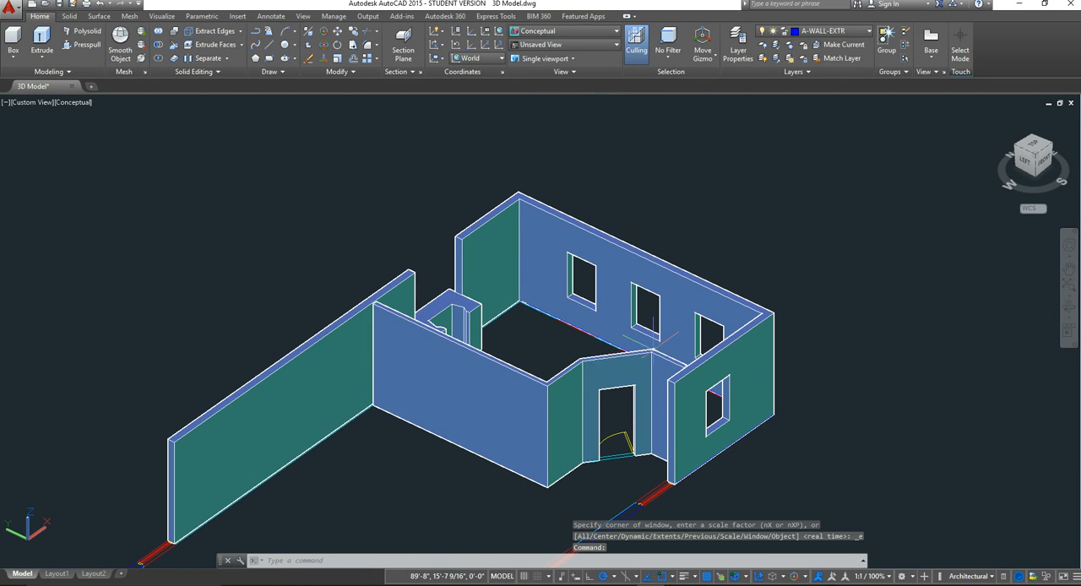
mouse_move(653, 349)
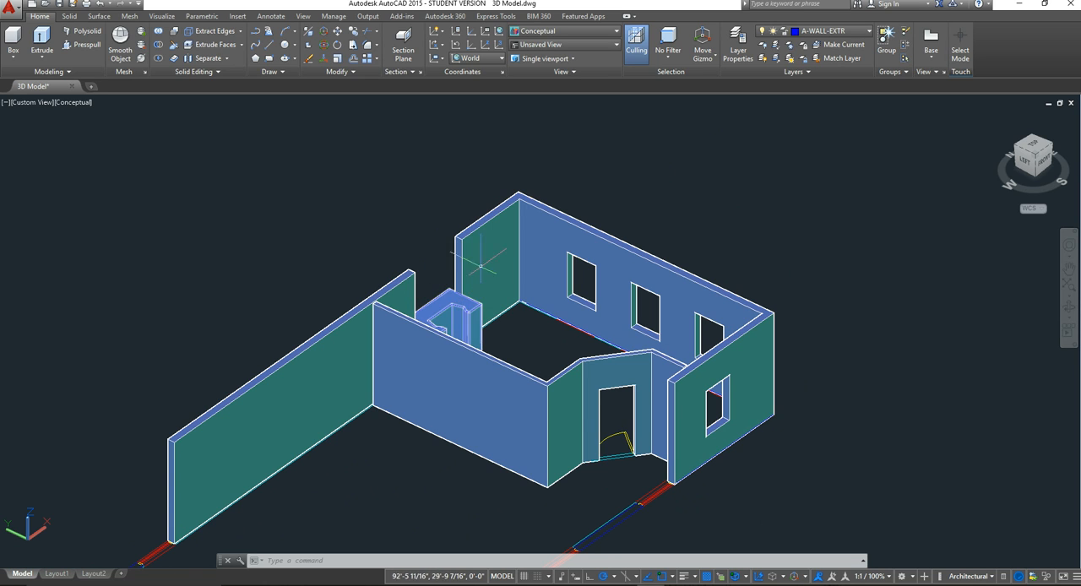
Step: Examine the U-shaped block at the gap in the rear wall from a more frontal angle, and restore the 2D Wireframe visual style
scroll(433, 253, up, 2)
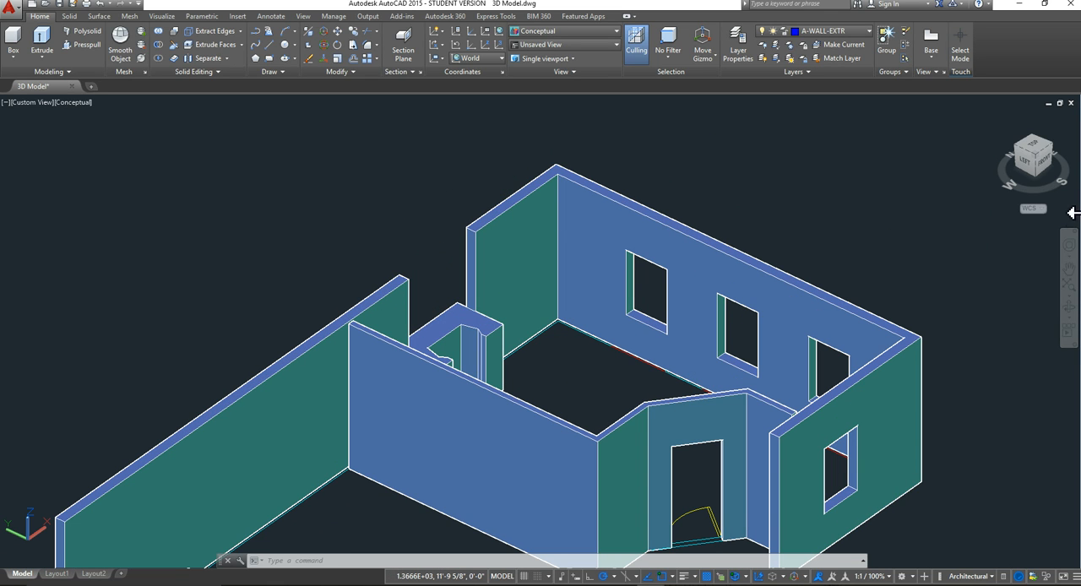
drag(1049, 168, 951, 160)
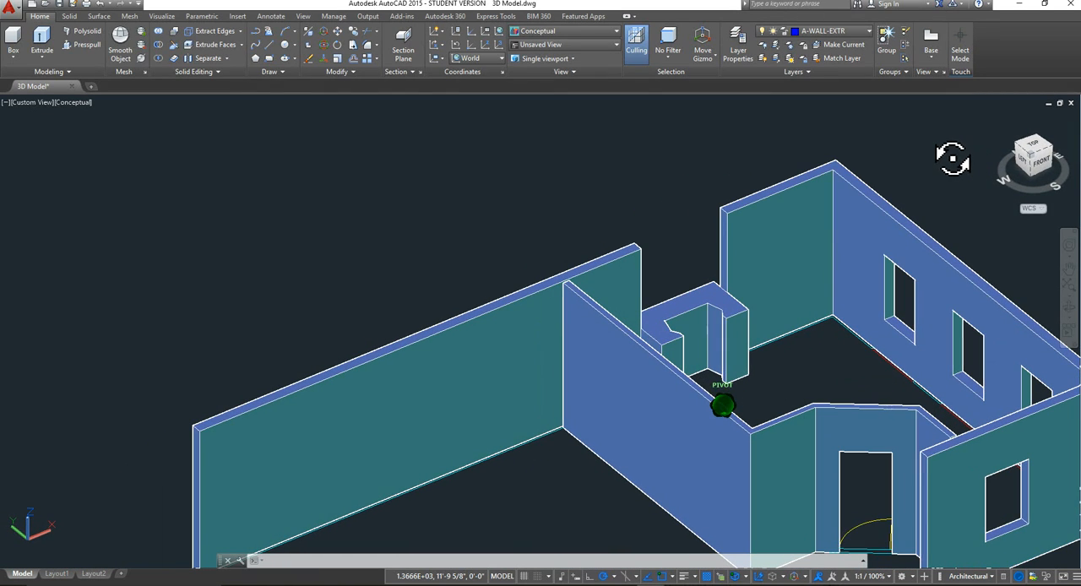
scroll(766, 261, up, 3)
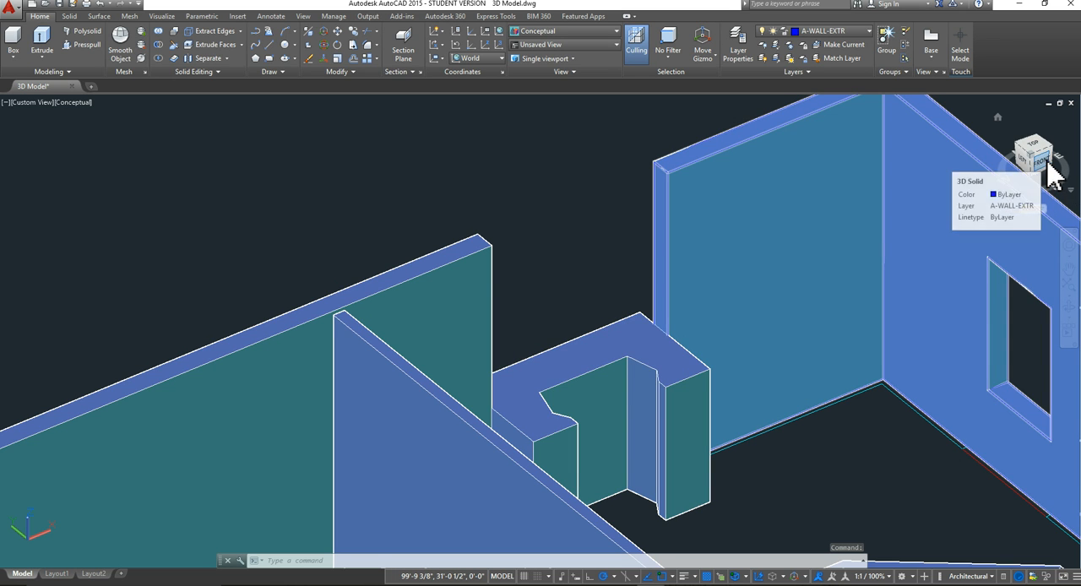
drag(1047, 161, 1000, 163)
middle_drag(809, 335, 357, 327)
key(Escape)
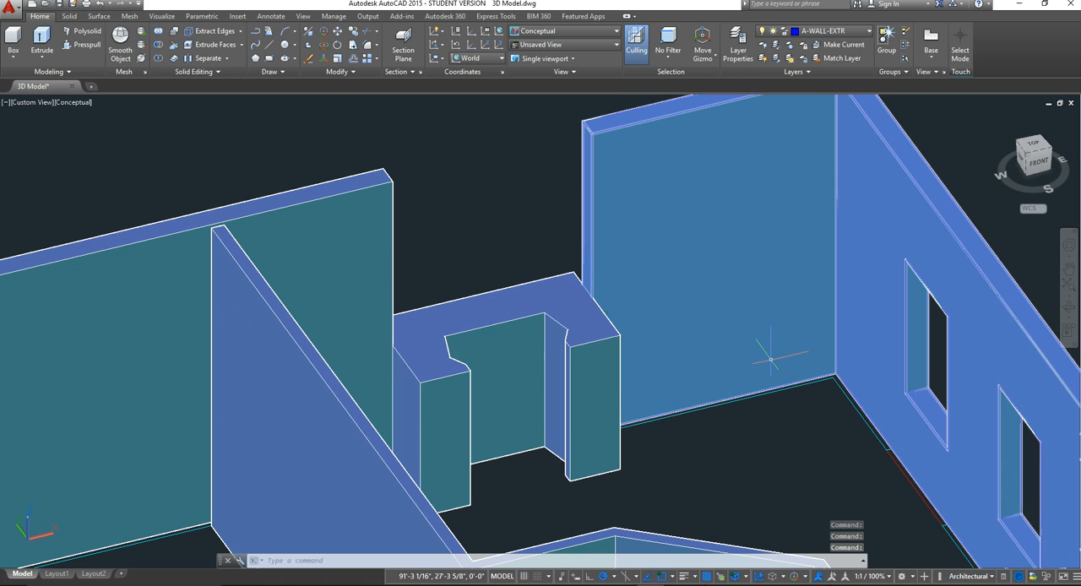
mouse_move(768, 360)
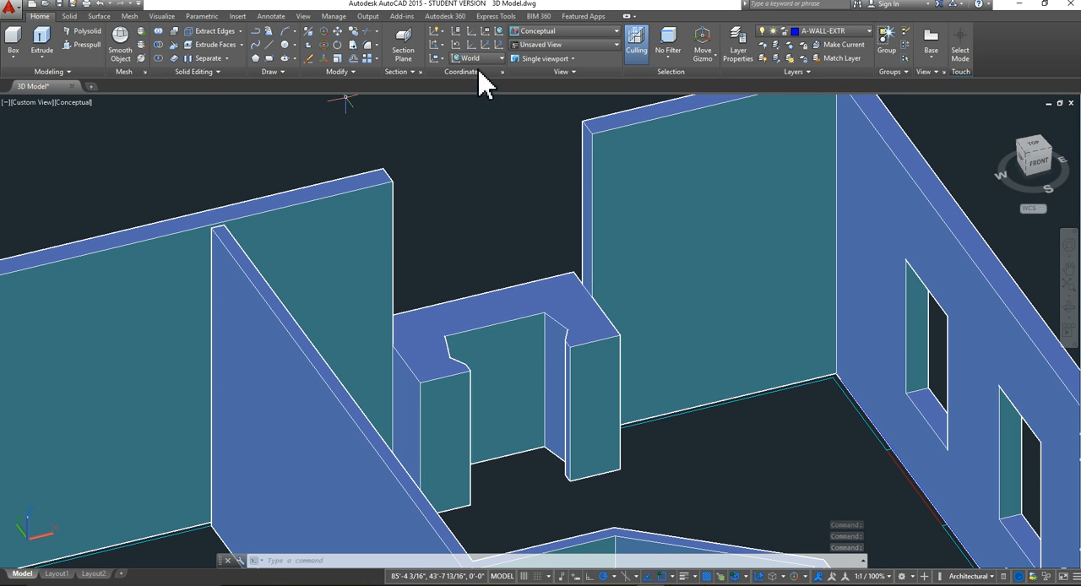
click(546, 31)
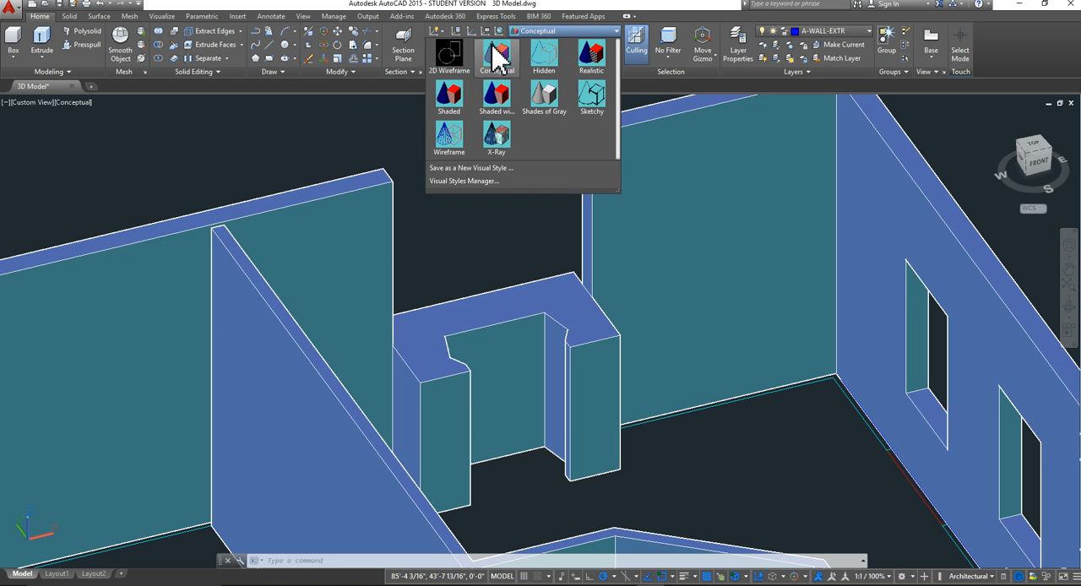
click(449, 58)
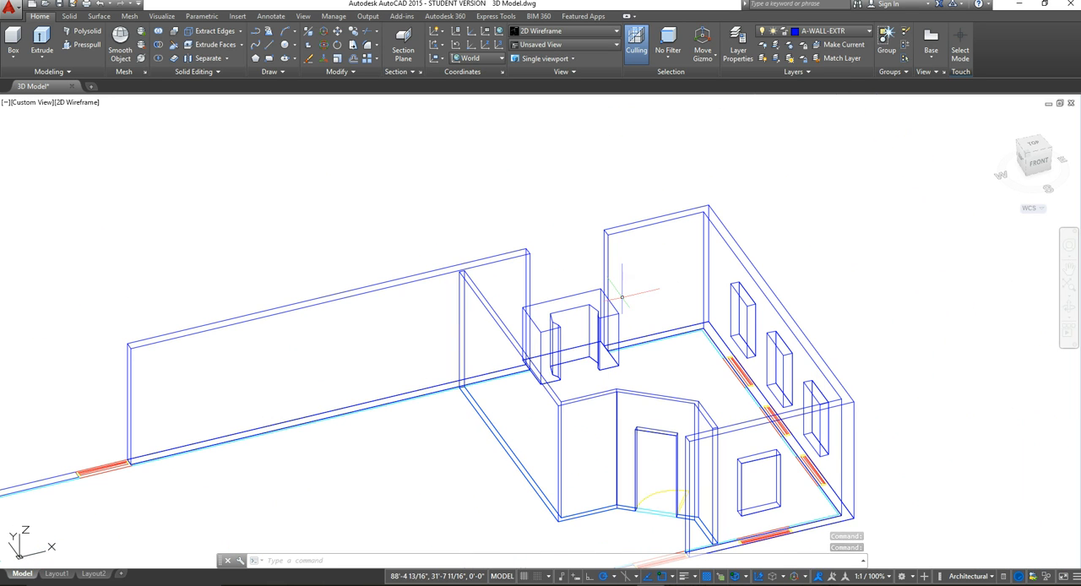
Step: Set the UCS to Front and draw a rectangle across the rear wall gap, from the wall's inner top corner down to the block's top
scroll(629, 299, down, 3)
middle_drag(643, 319, 642, 307)
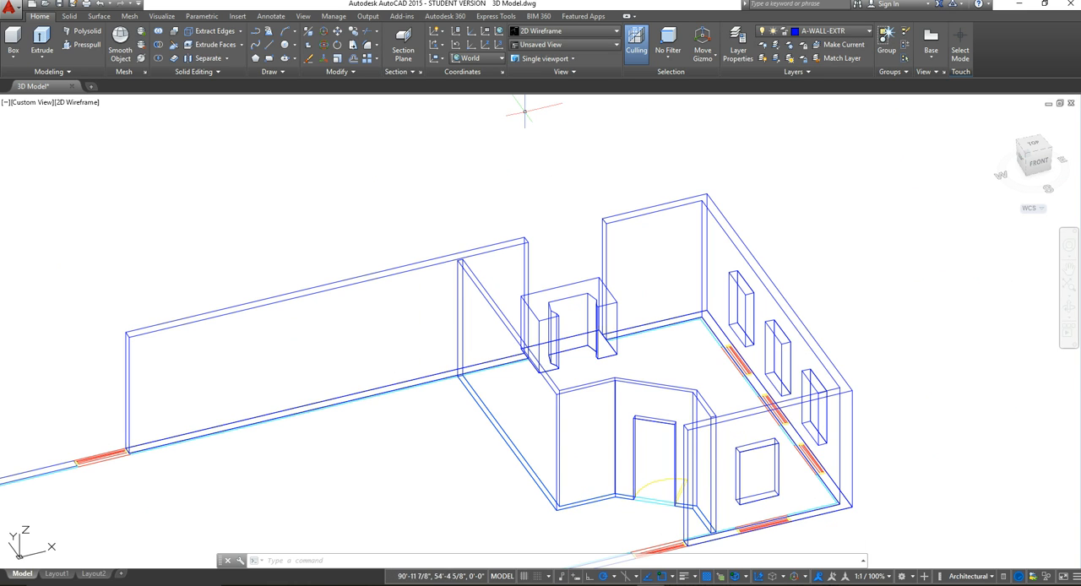
click(502, 59)
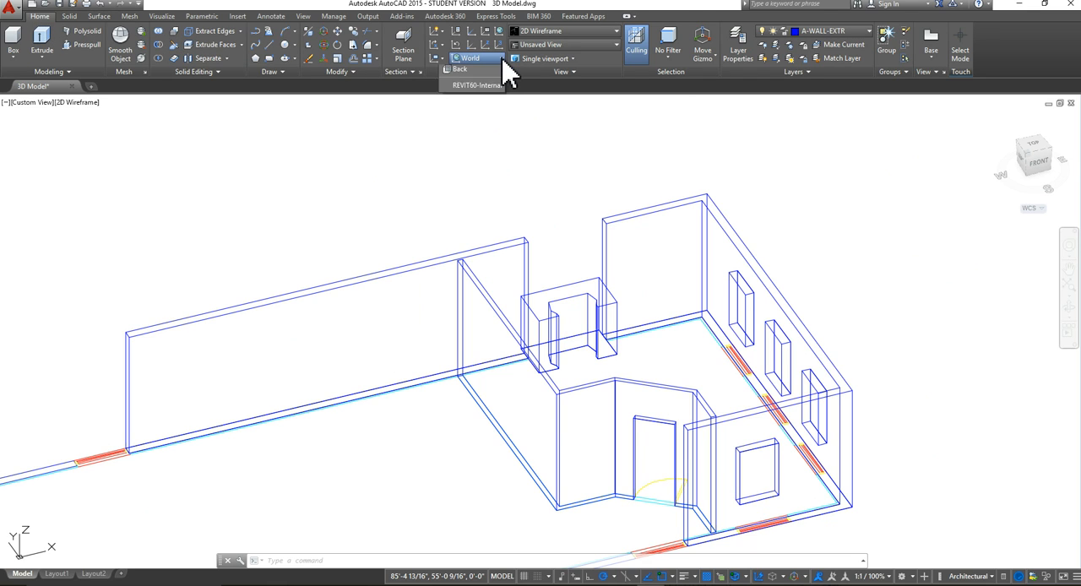
click(463, 143)
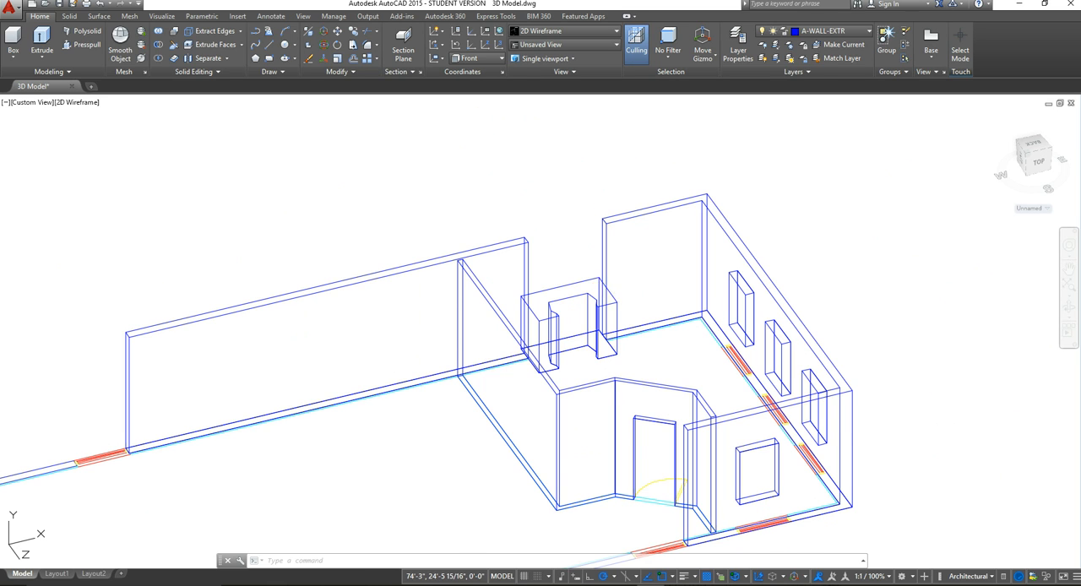
scroll(605, 282, up, 2)
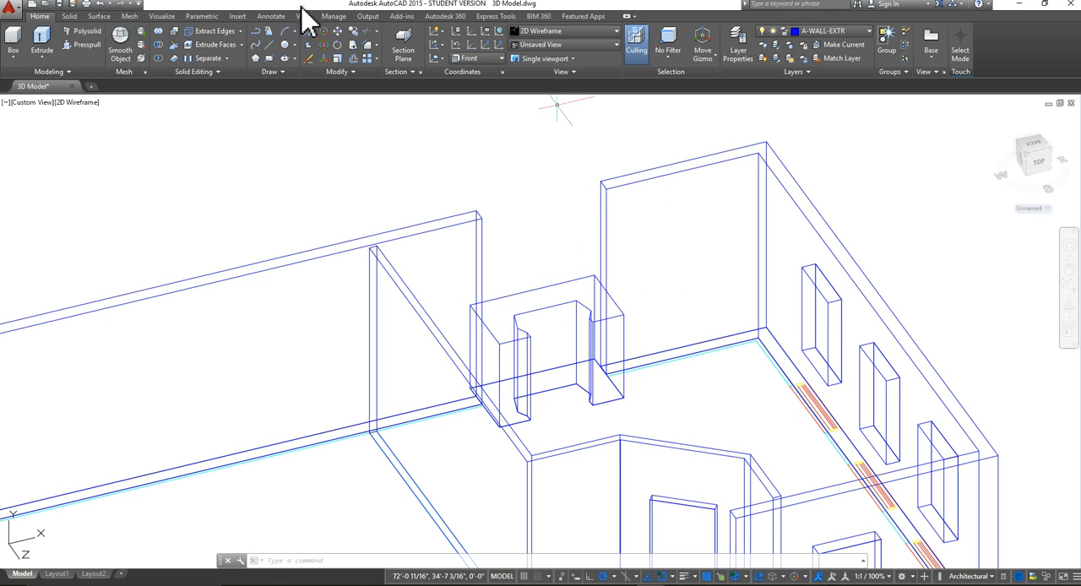
click(269, 57)
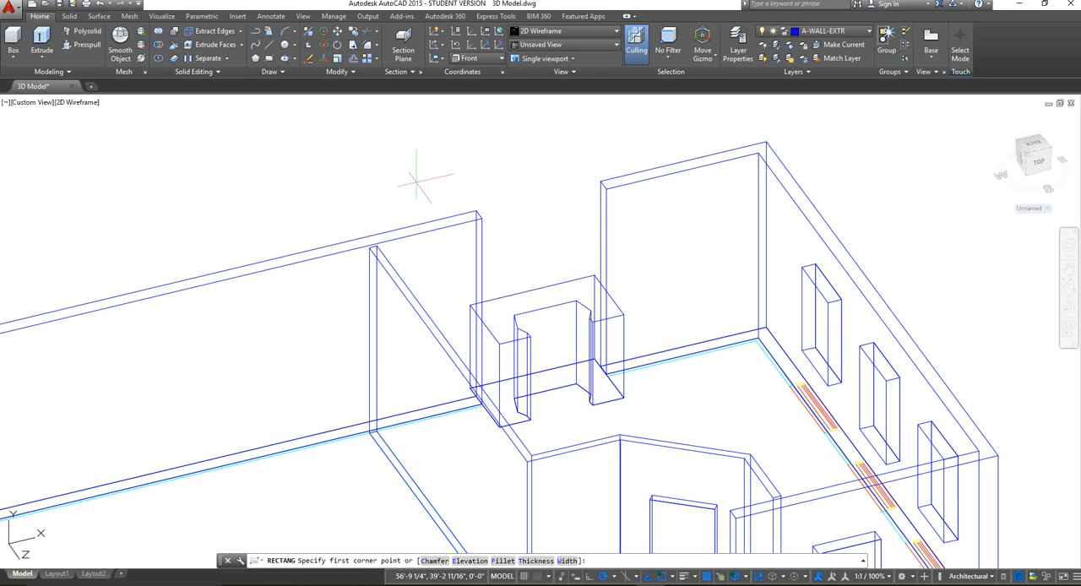
click(479, 216)
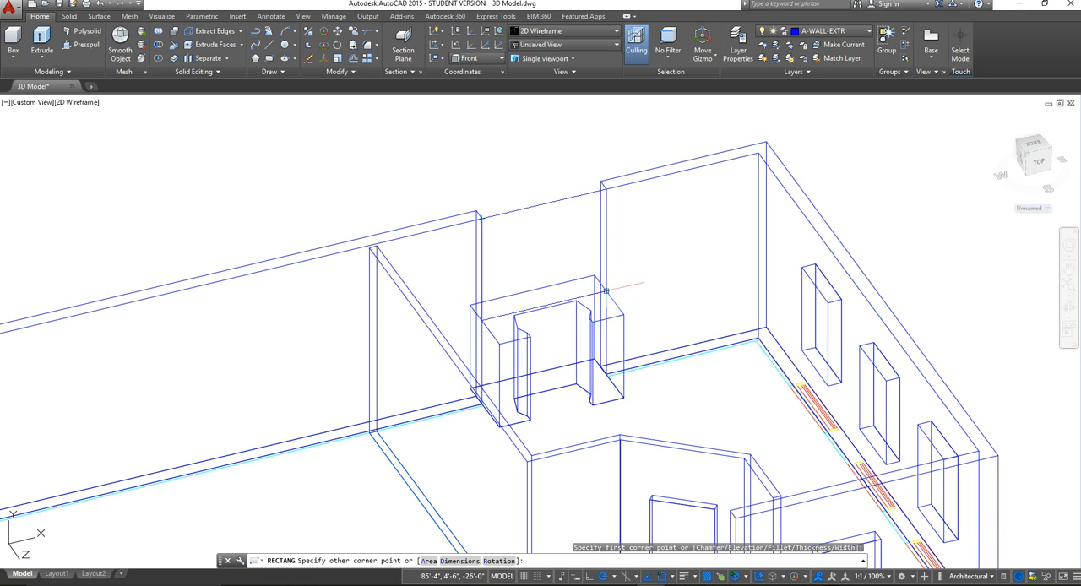
click(605, 291)
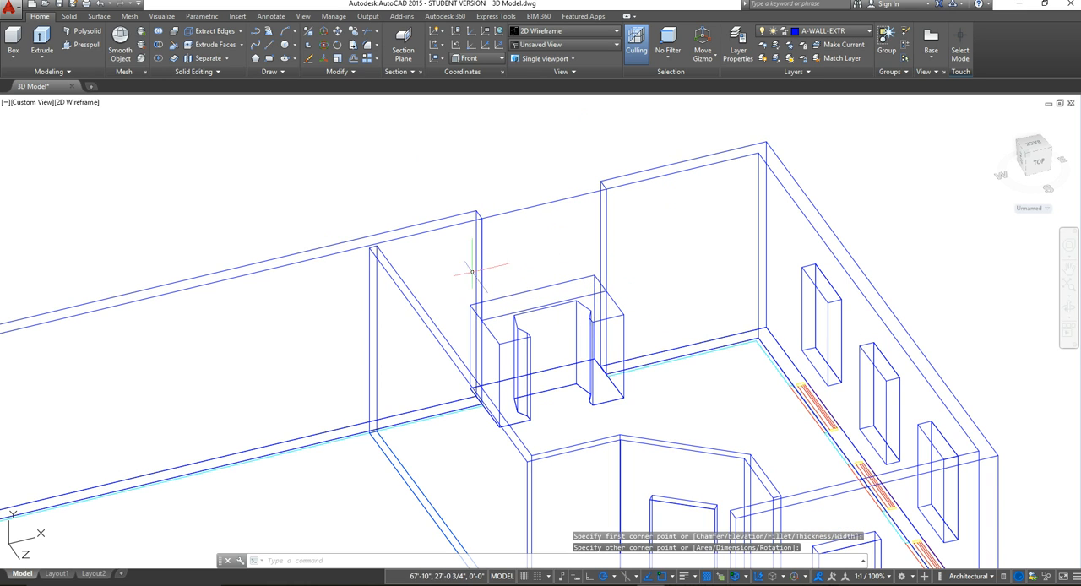
Step: Check the rectangle in the rear wall gap in the Conceptual visual style, and restore 2D Wireframe
scroll(458, 176, down, 2)
scroll(498, 236, up, 2)
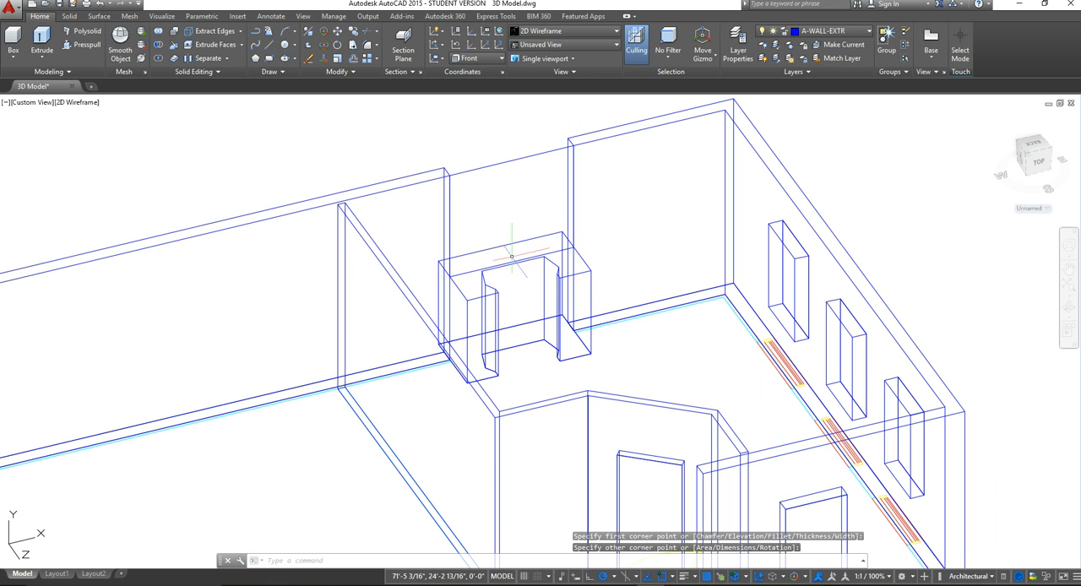
click(576, 32)
click(516, 63)
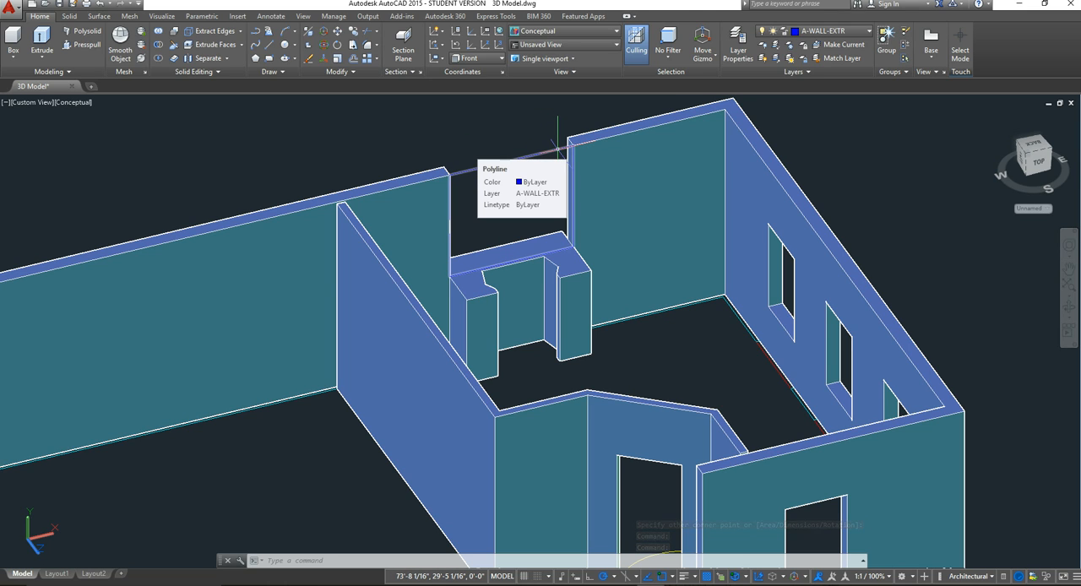
click(580, 32)
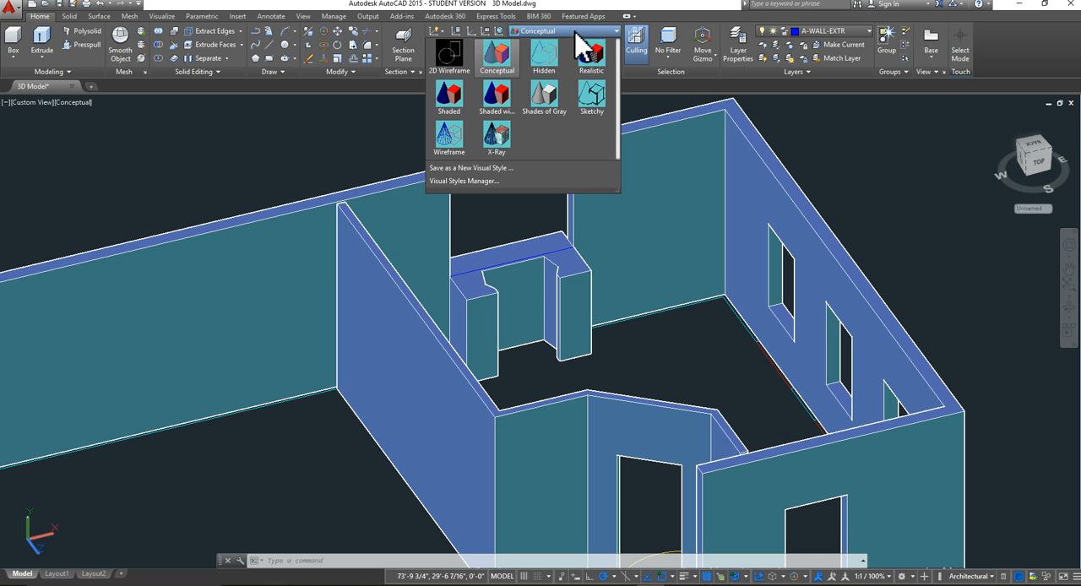
click(456, 66)
Step: Switch the coordinate system back to World
scroll(507, 234, down, 3)
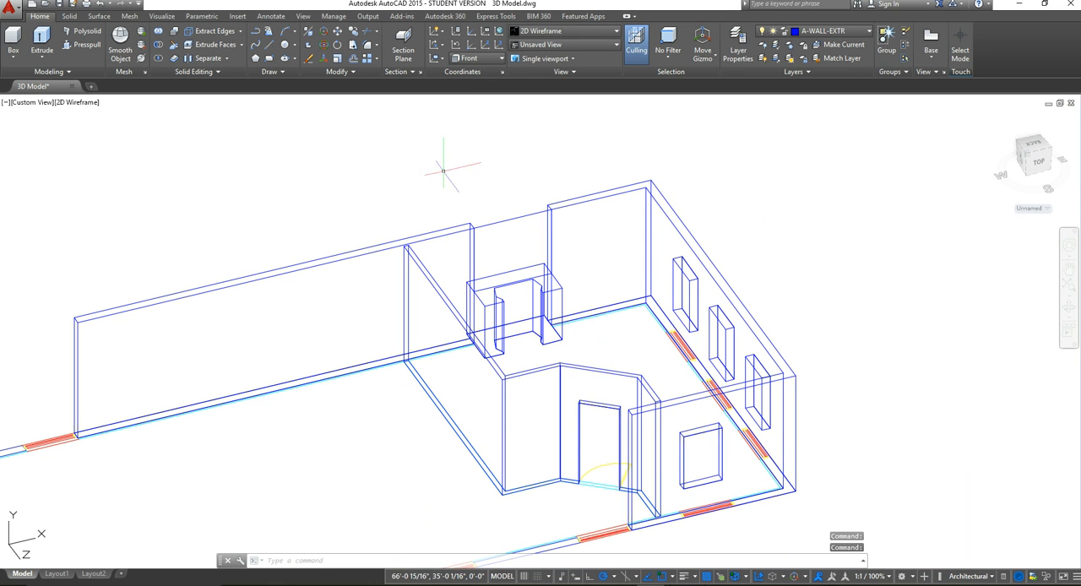
click(504, 58)
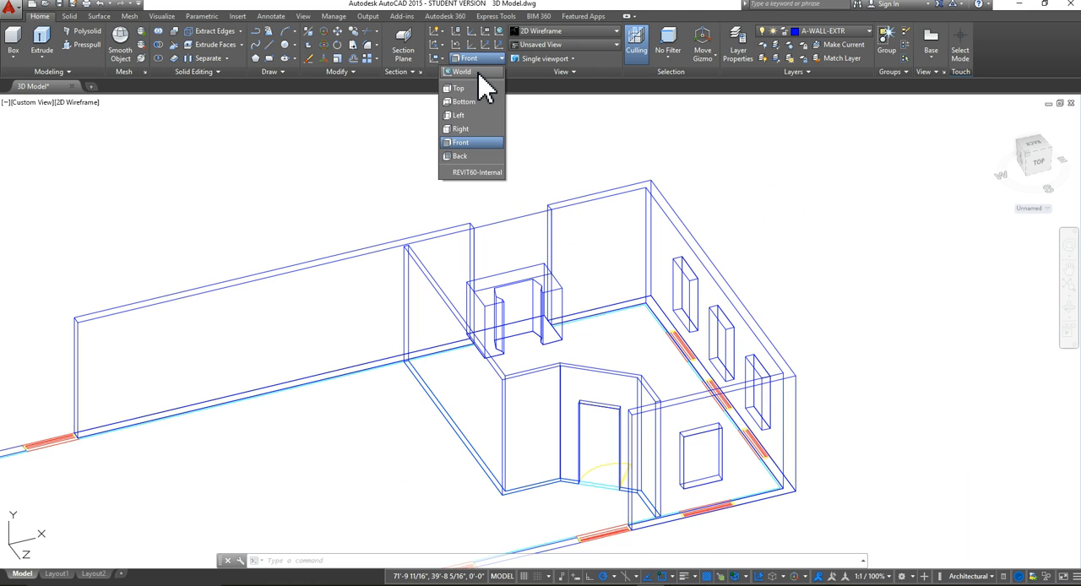
click(478, 73)
scroll(506, 224, down, 4)
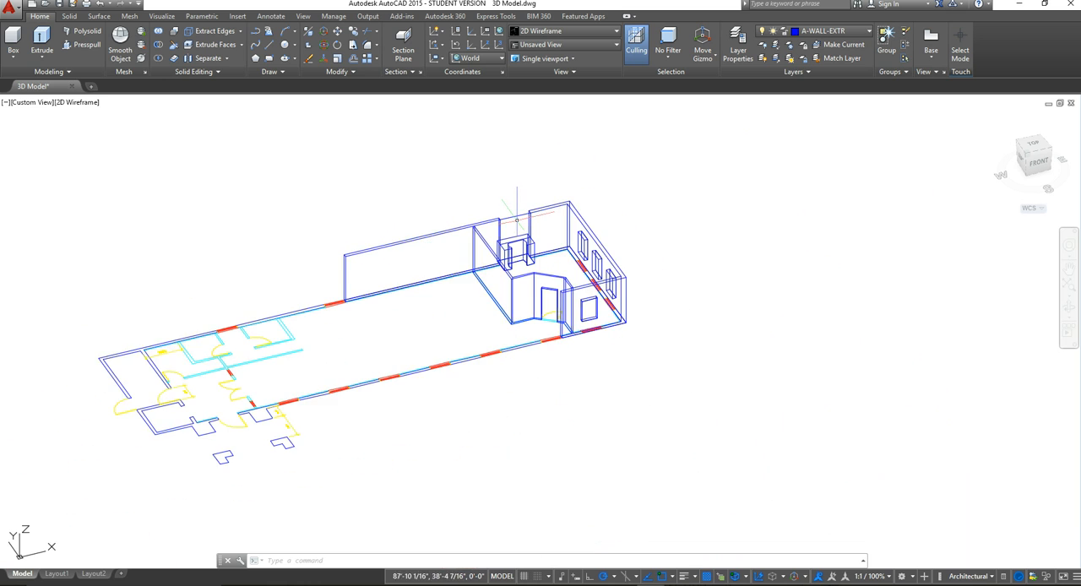
Step: Presspull the rectangle above the U-shaped block outward to the rear wall's outer face to fill the gap
middle_drag(514, 228, 495, 250)
scroll(495, 250, up, 4)
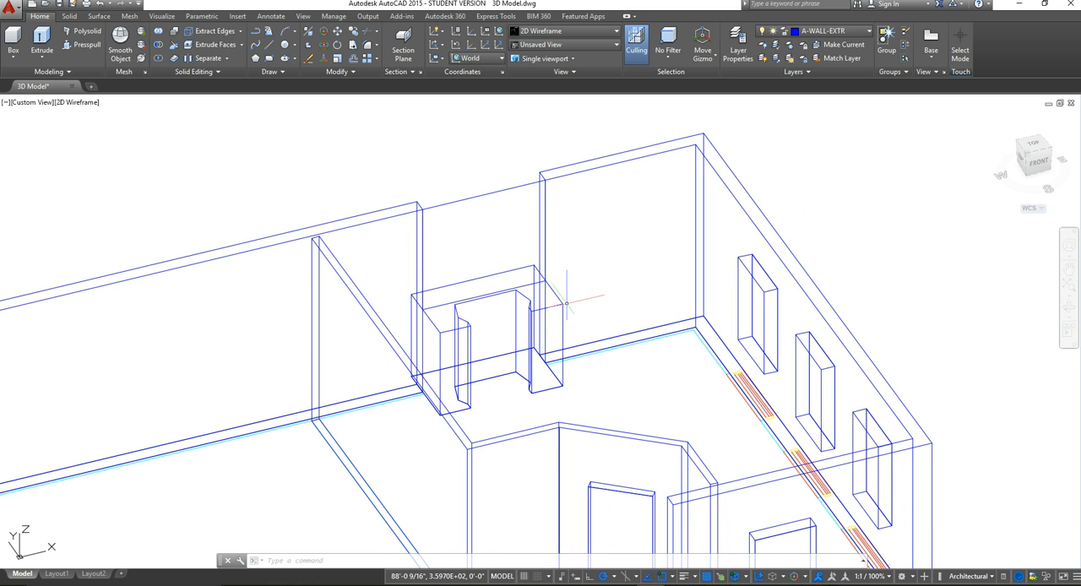
scroll(544, 238, up, 1)
scroll(552, 274, down, 1)
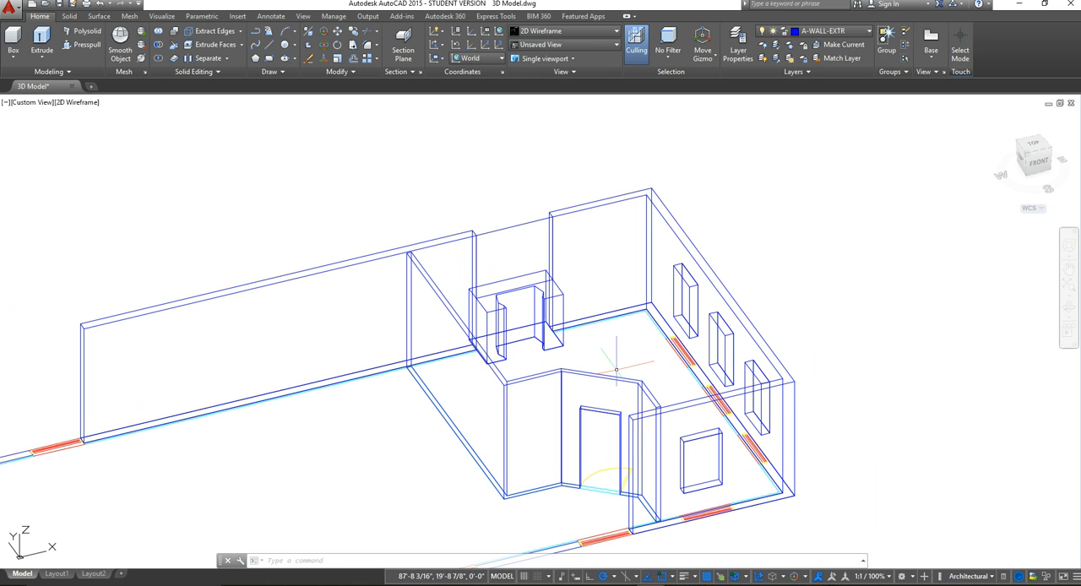
middle_click(709, 325)
middle_click(709, 325)
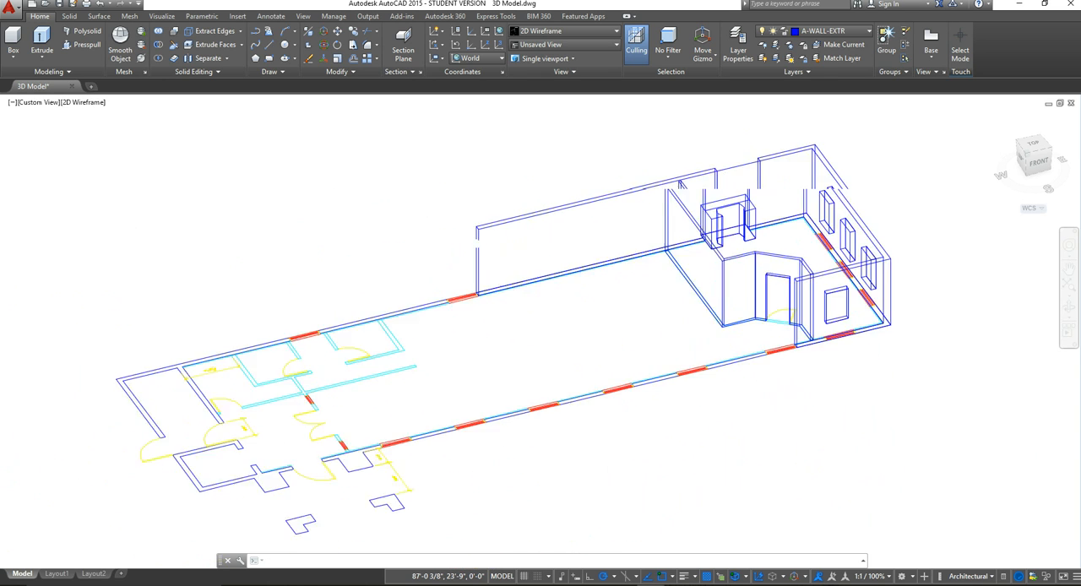
shift+middle_drag(787, 230, 837, 226)
scroll(666, 252, up, 10)
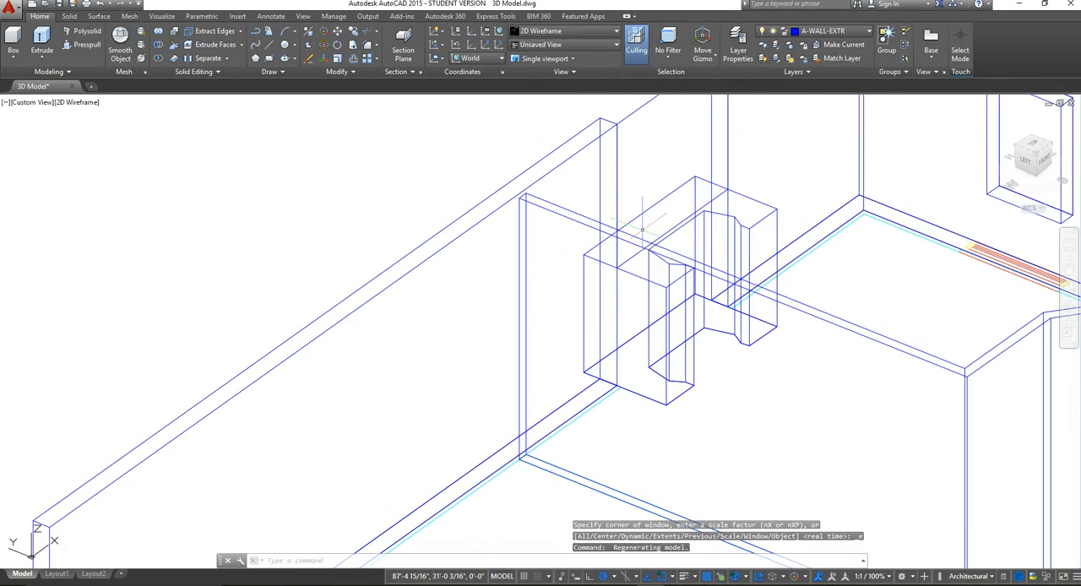
middle_drag(666, 252, 622, 338)
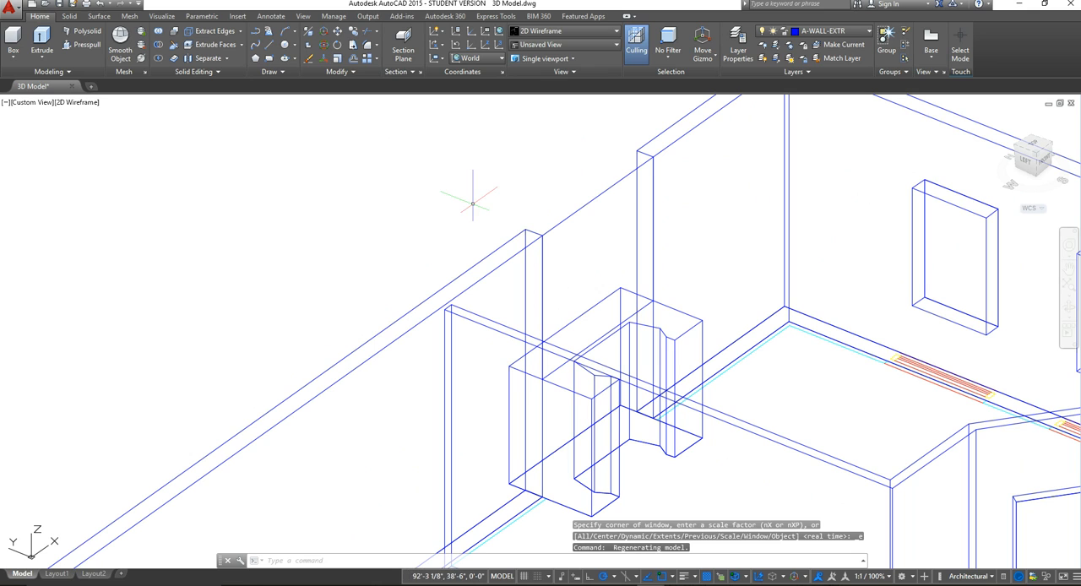
click(83, 44)
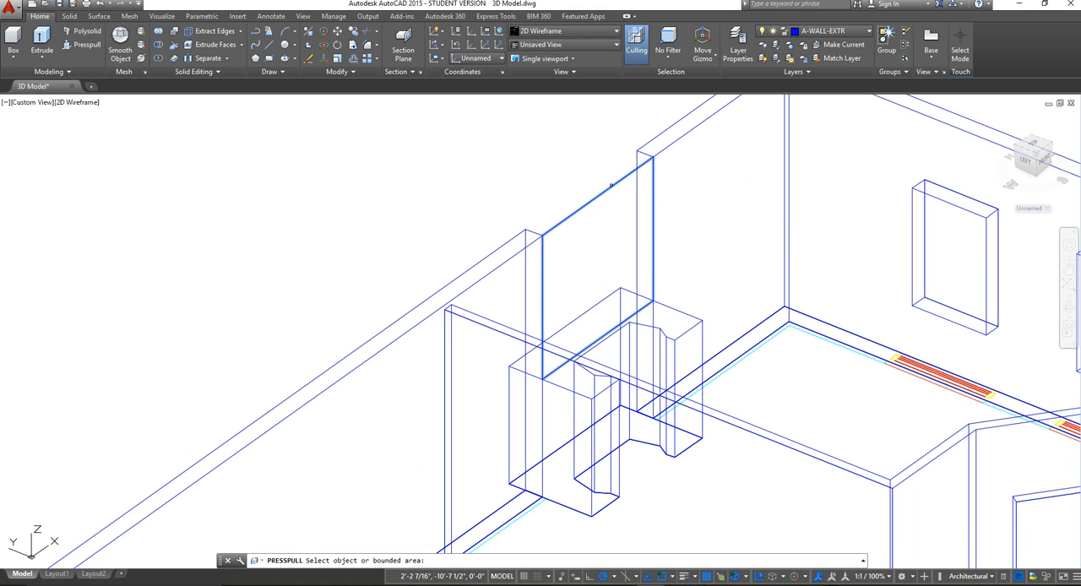
click(611, 184)
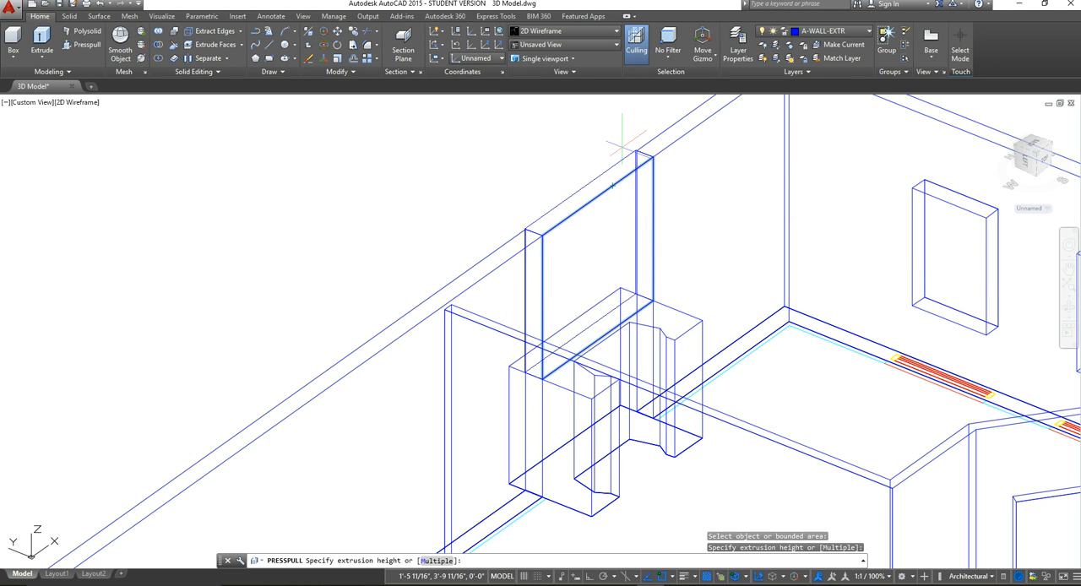
click(613, 184)
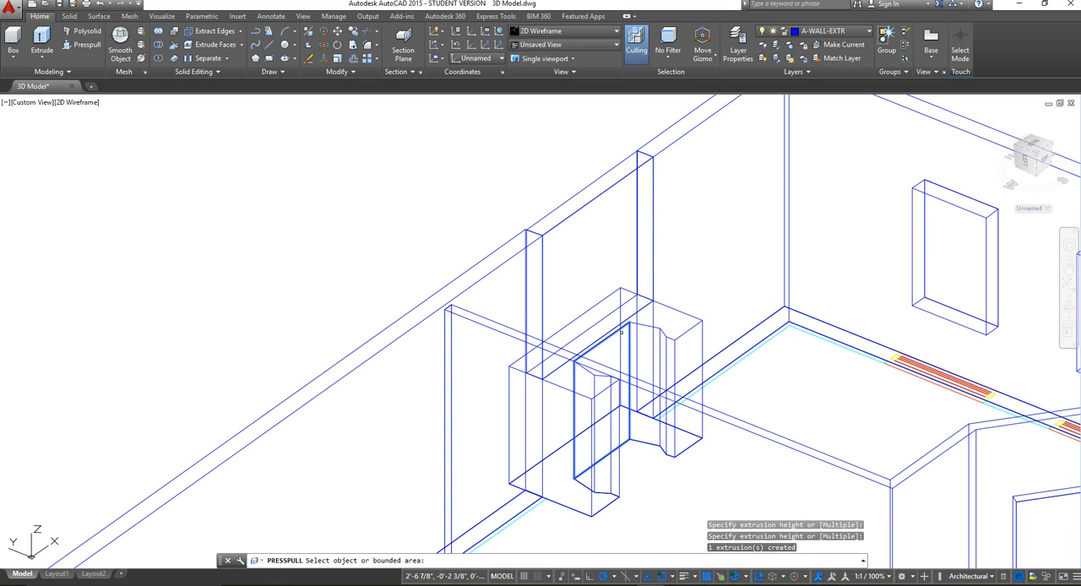
scroll(626, 334, down, 2)
shift+middle_drag(746, 316, 507, 181)
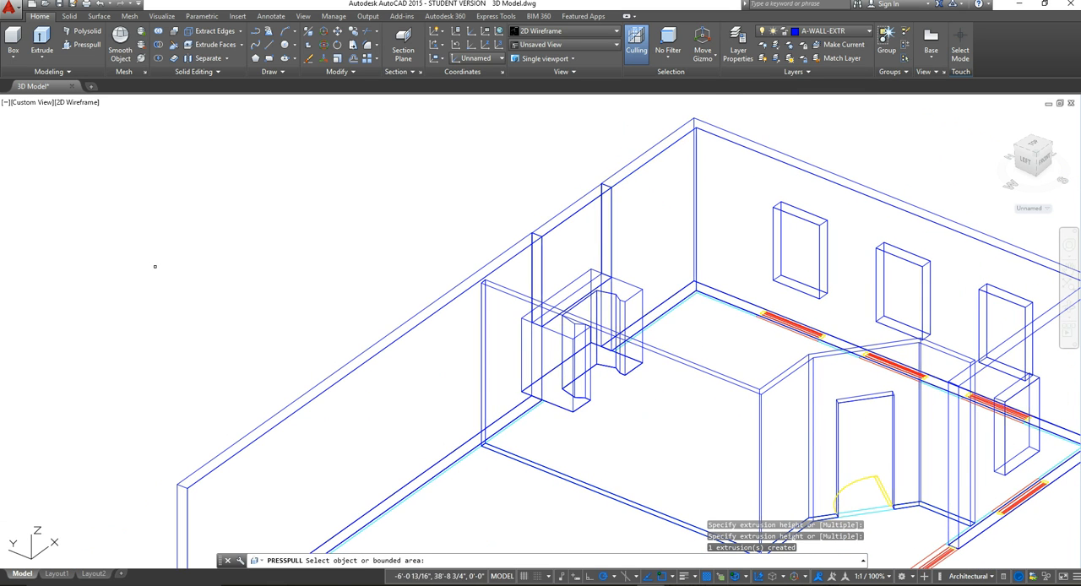
key(Return)
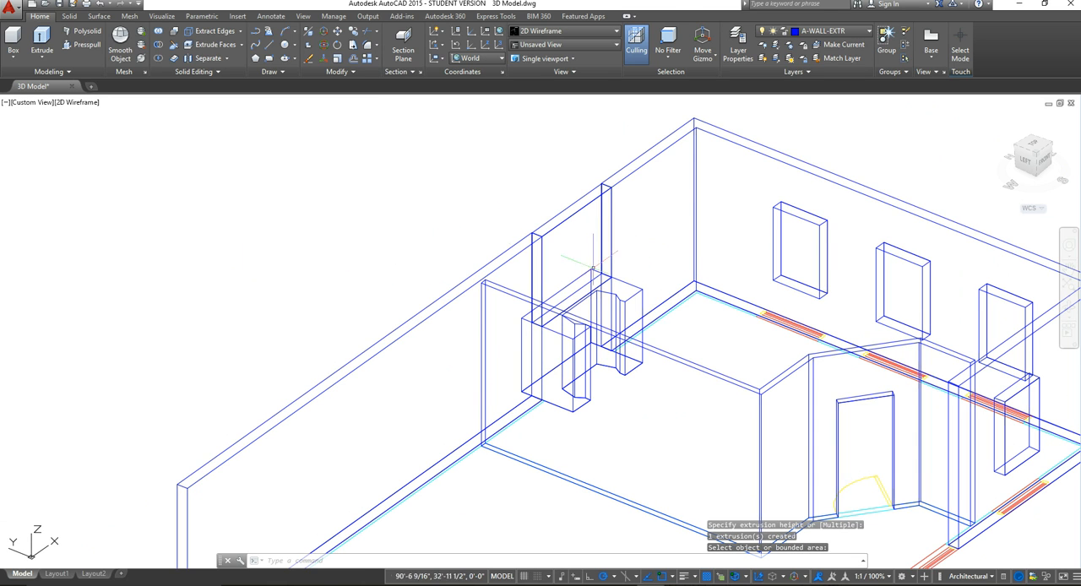
Step: Set the visual style to Conceptual and examine the filled rear wall and the other walls from the SW Isometric view
click(603, 32)
click(497, 53)
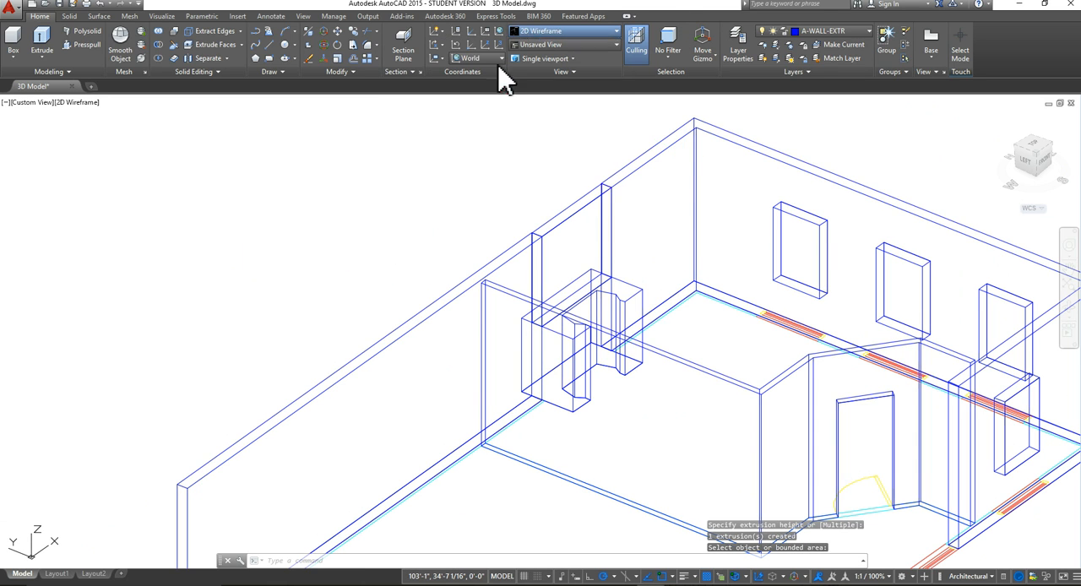
scroll(644, 292, up, 6)
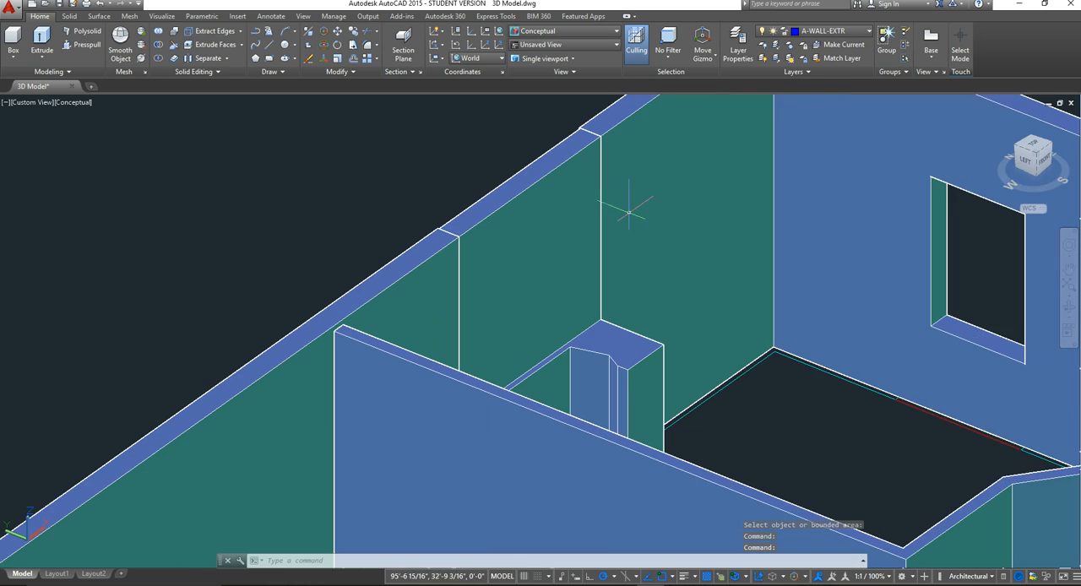
scroll(348, 313, down, 7)
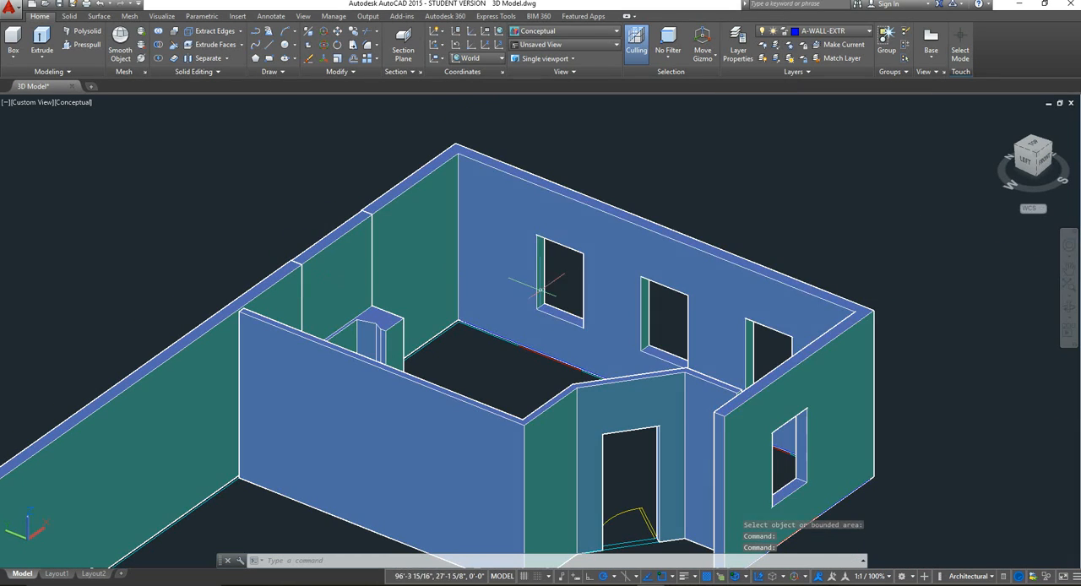
middle_drag(591, 335, 577, 305)
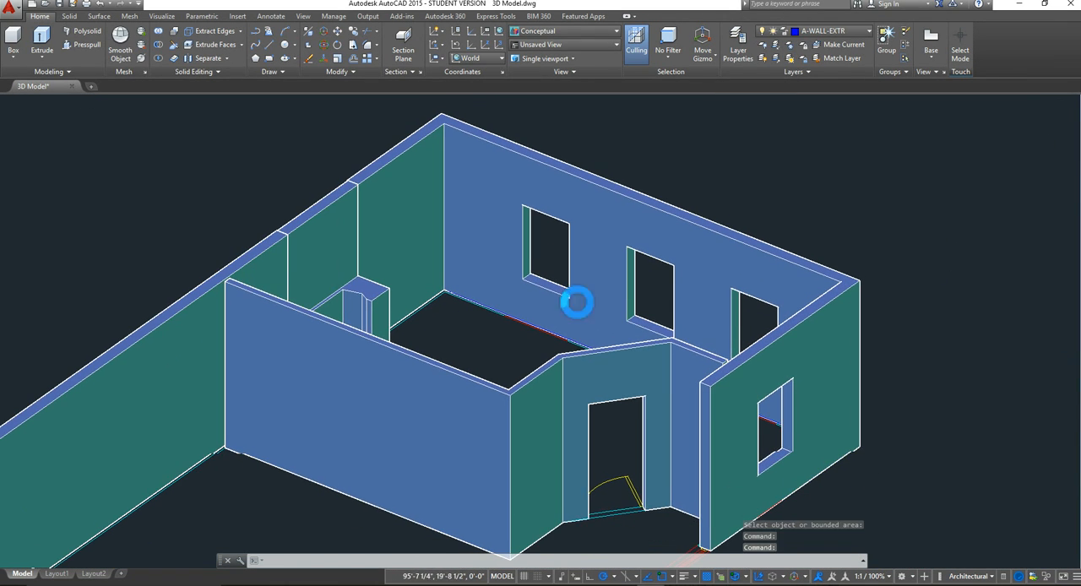
mouse_move(1054, 169)
mouse_down()
mouse_move(975, 149)
mouse_move(997, 162)
mouse_up()
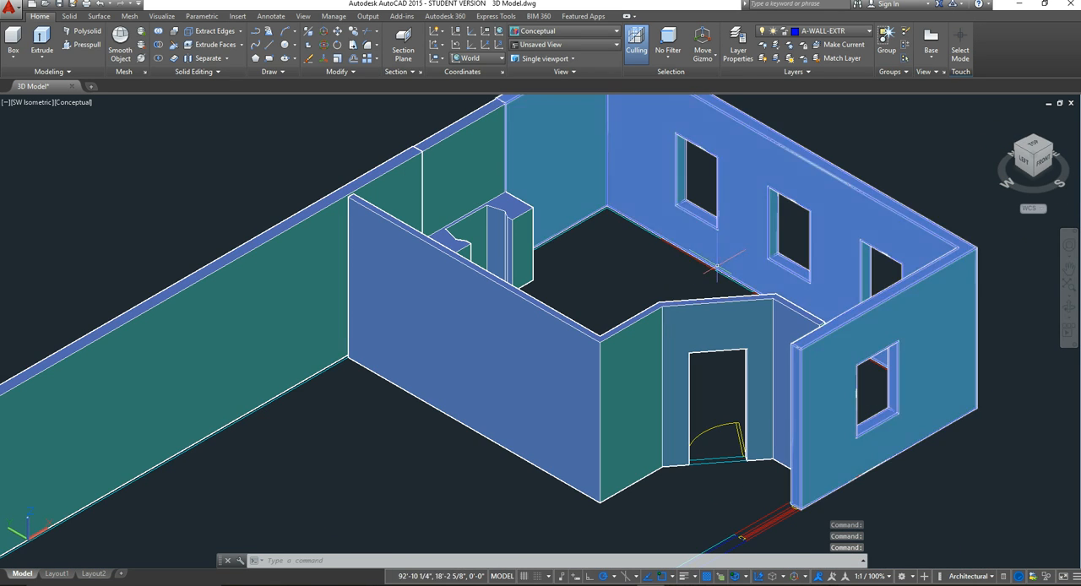
middle_drag(716, 268, 670, 326)
scroll(690, 337, down, 2)
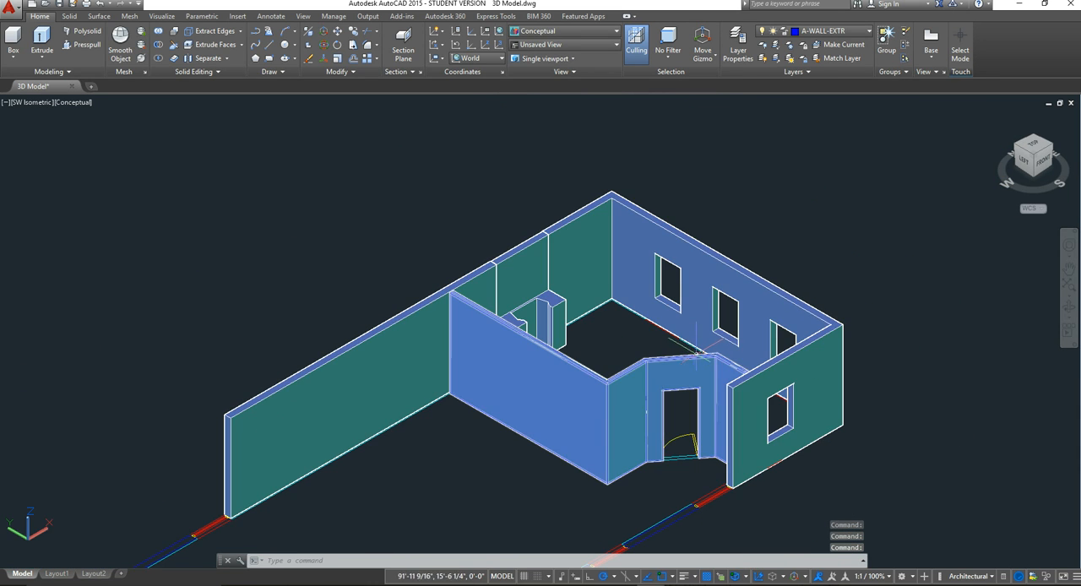
scroll(693, 348, up, 2)
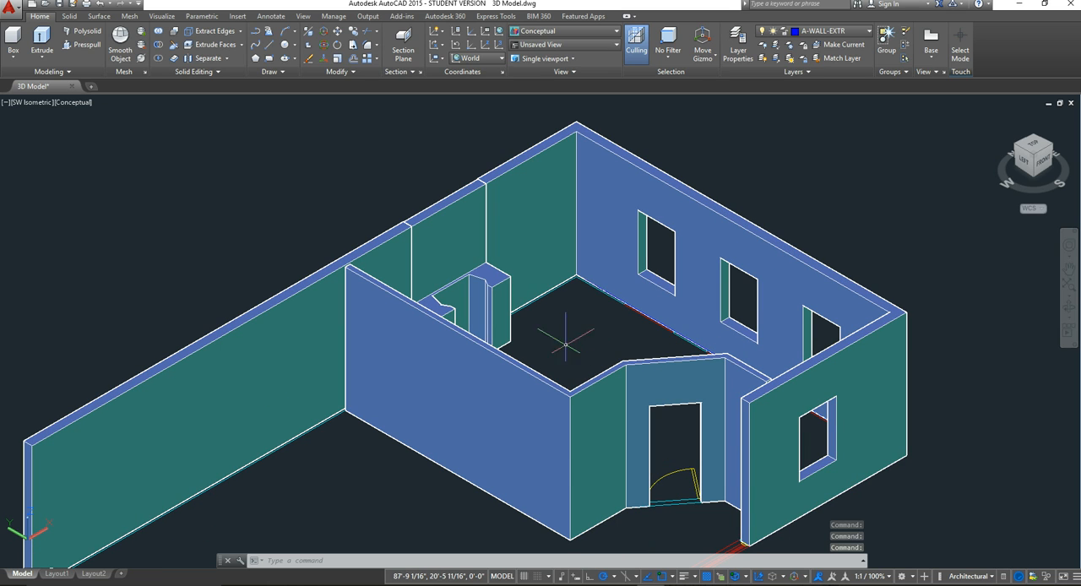